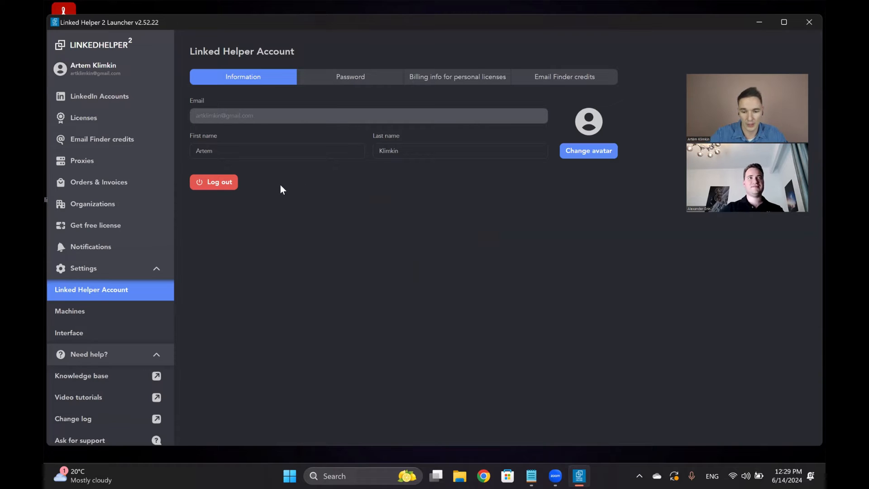
- Show the LinkedIn accounts list, dismiss the hint about opening an account, and launch the listed account's instance
scroll(157, 179, down, 1)
scroll(156, 180, down, 2)
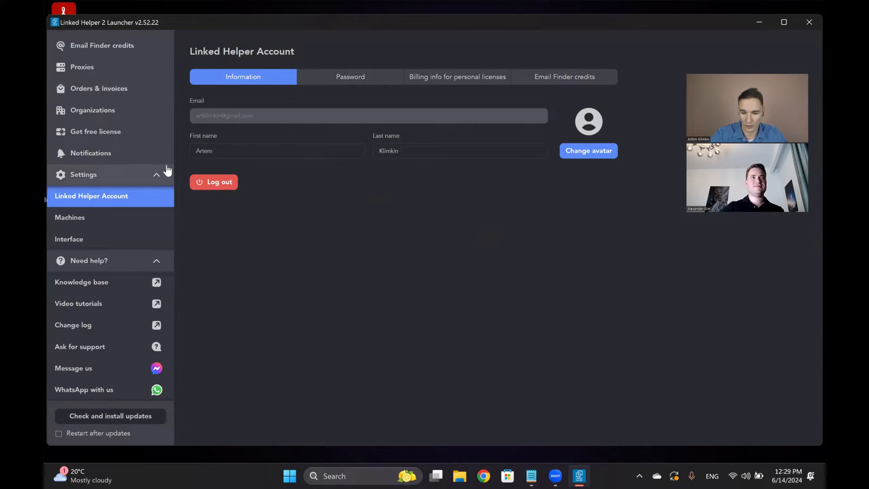
scroll(164, 169, up, 3)
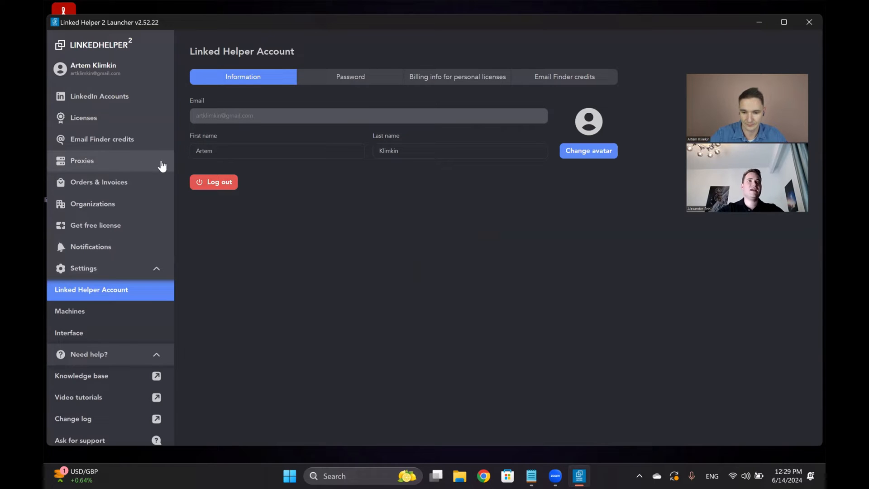
click(124, 104)
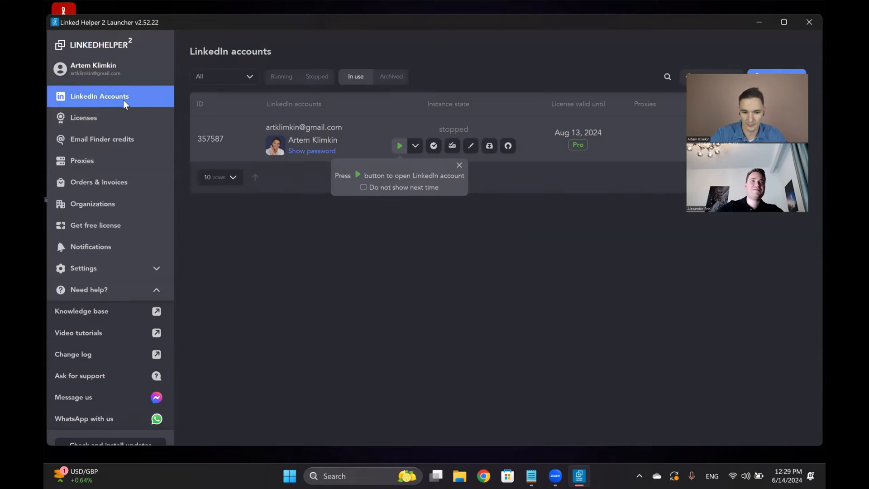
click(460, 165)
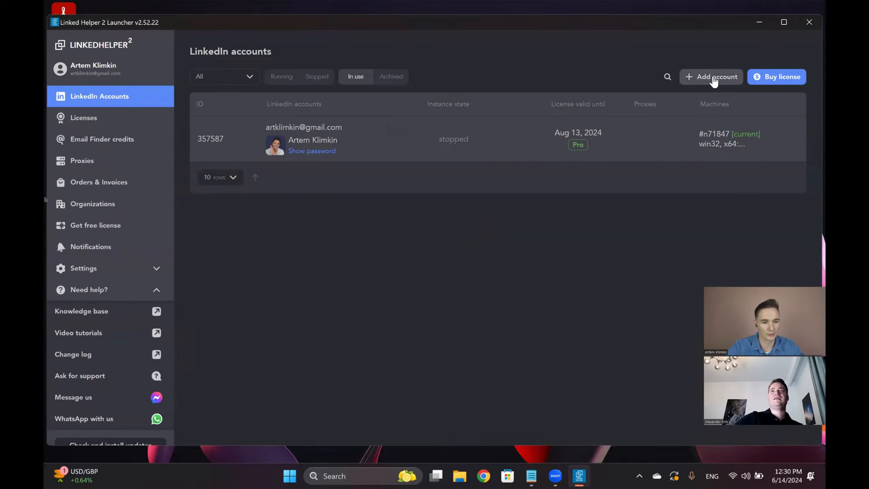
mouse_move(390, 133)
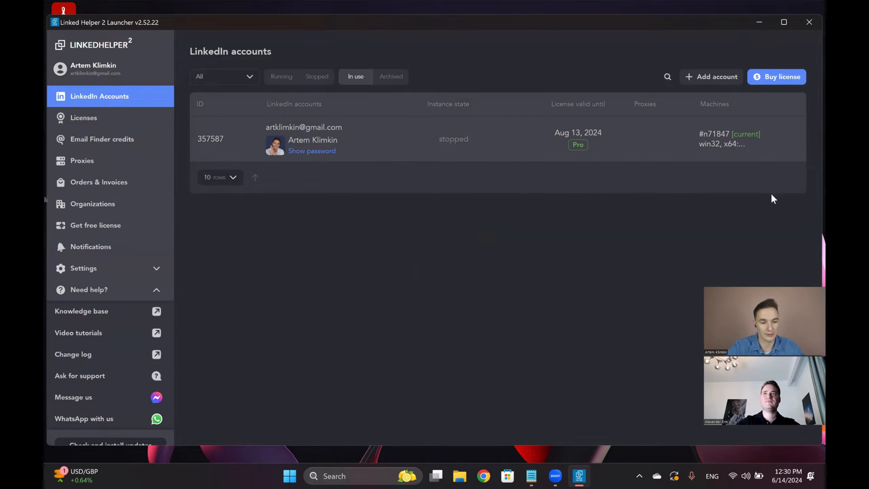
mouse_move(379, 156)
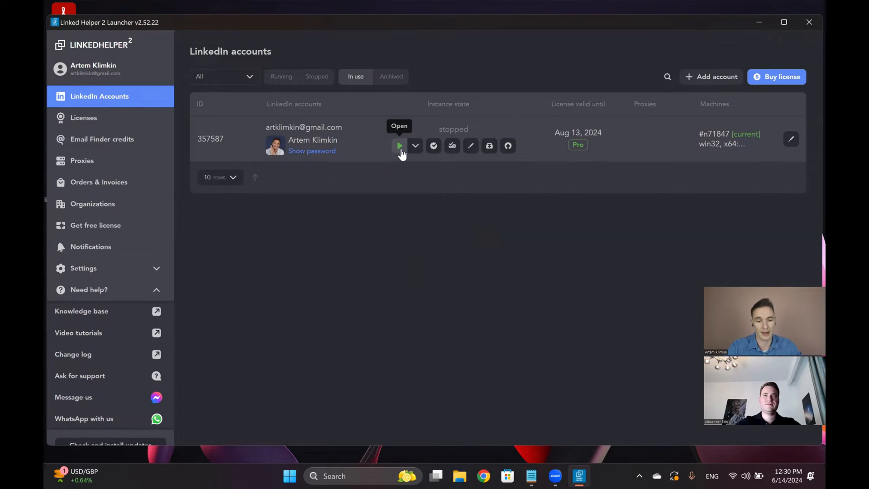
click(400, 147)
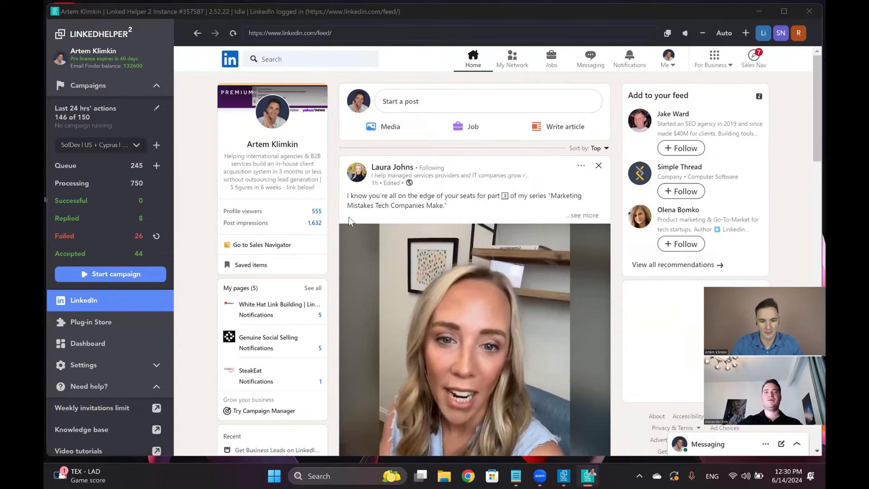
- Open the account owner's own LinkedIn profile by replacing the feed part of the address with the profile's /in/ path
scroll(349, 216, down, 8)
scroll(349, 222, down, 3)
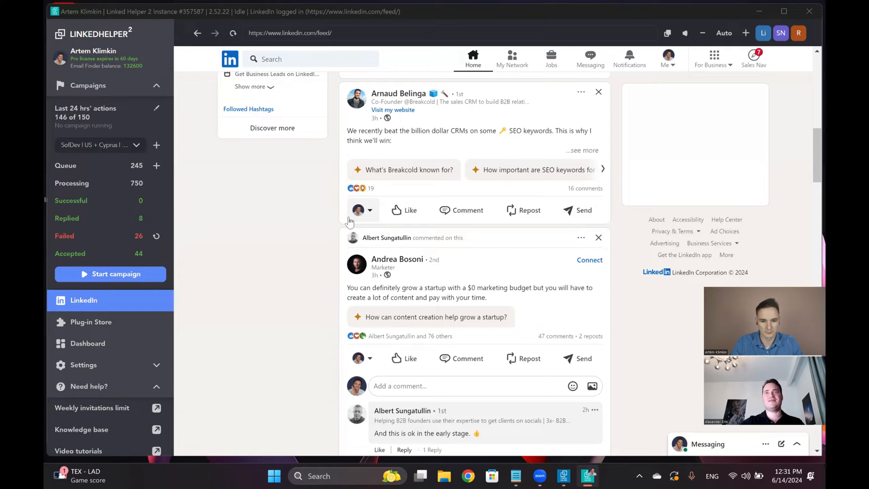
click(308, 30)
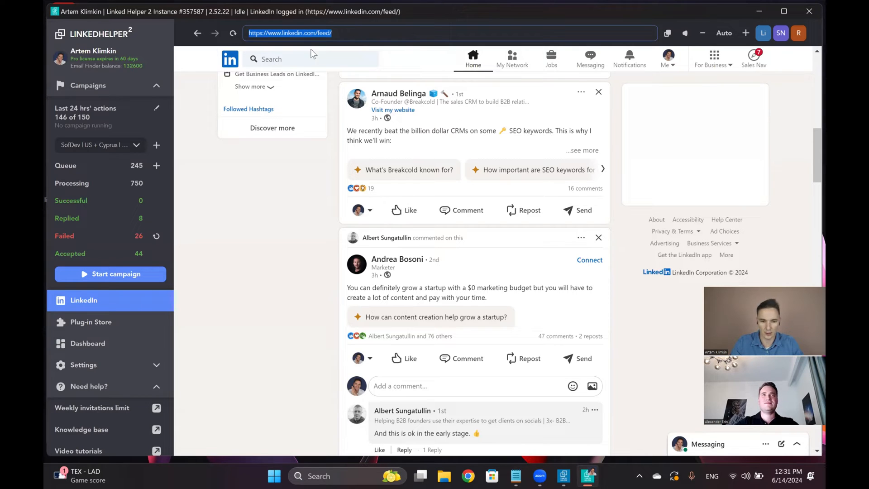
click(322, 32)
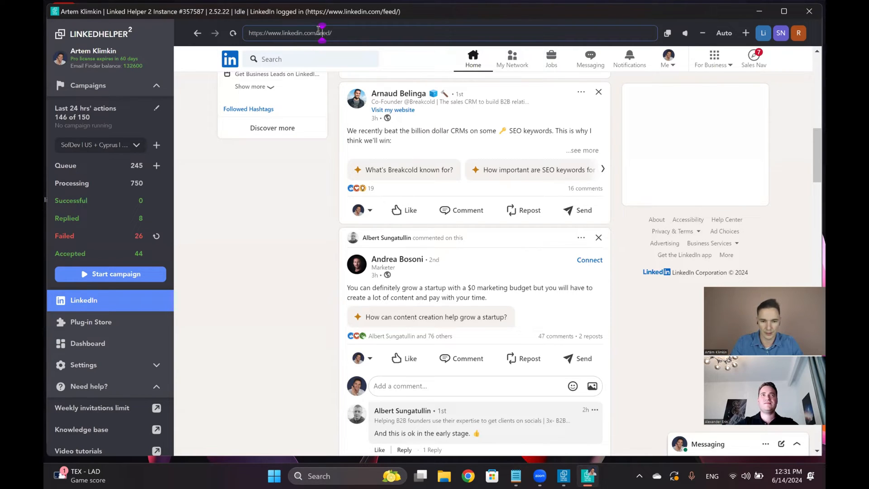
drag(320, 33, 370, 40)
text(in)
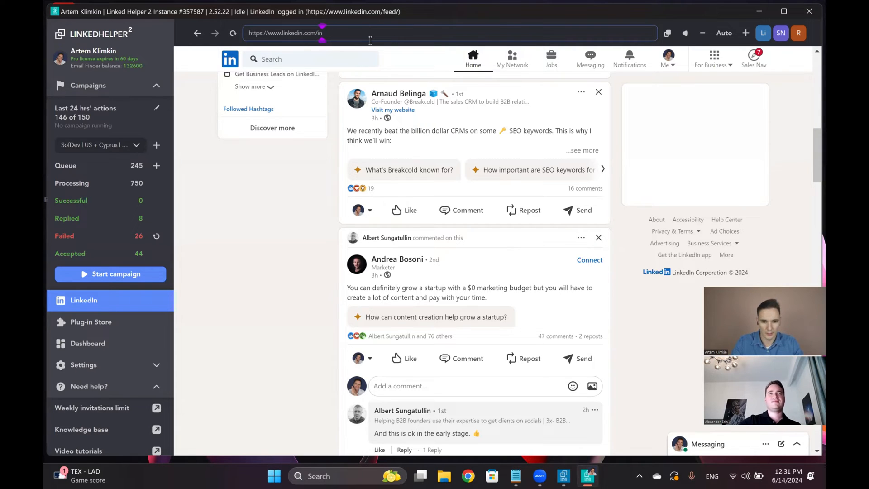
text(/artemklin)
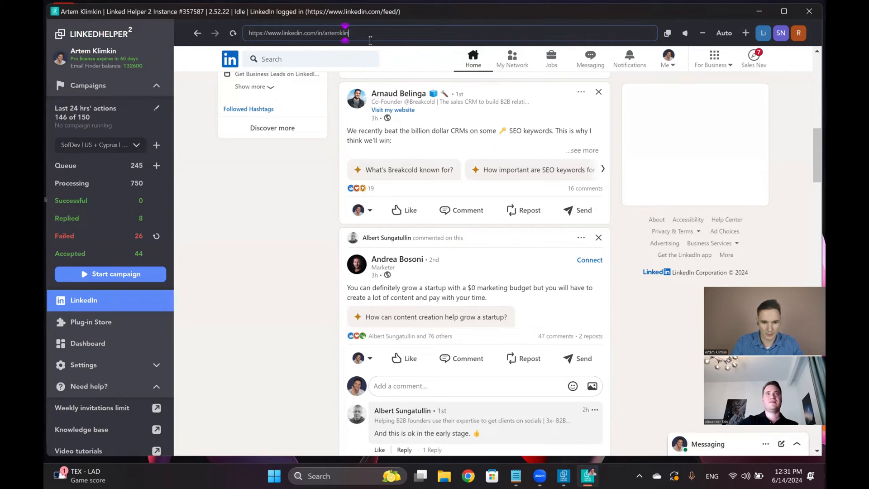
key(BackSpace)
text(mkin)
key(Return)
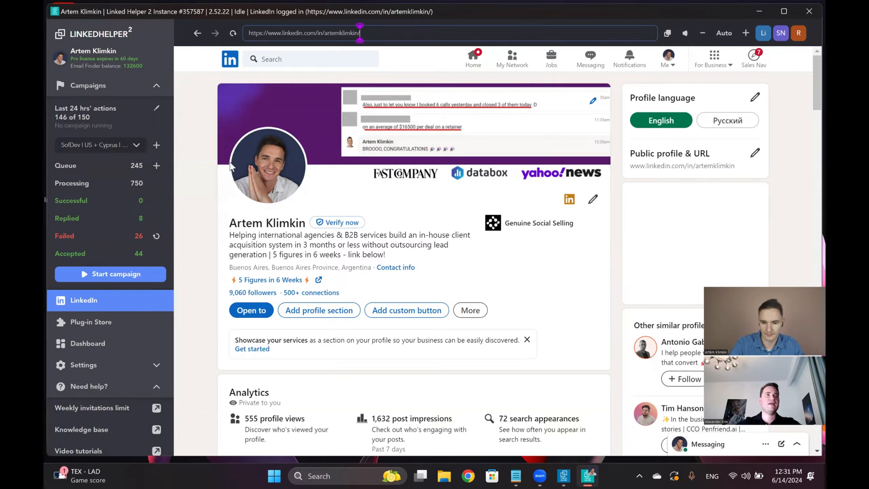
- Start creating a new campaign and look through the available campaign templates
click(113, 86)
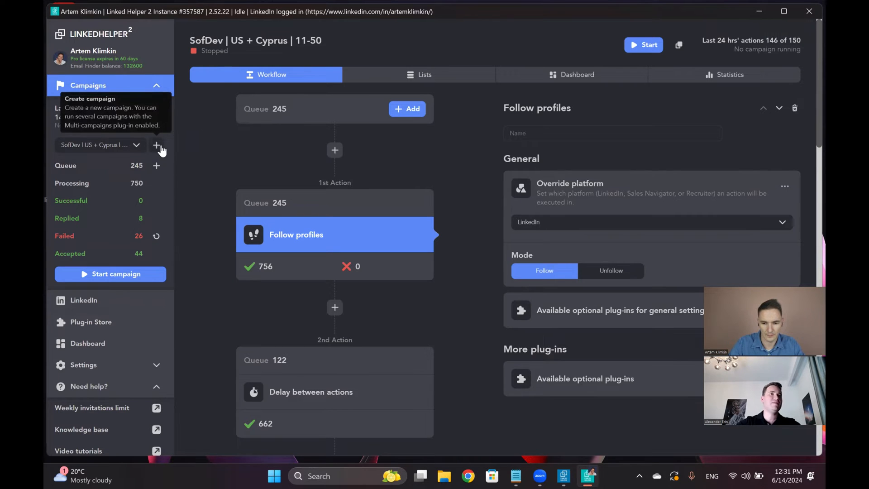
click(140, 147)
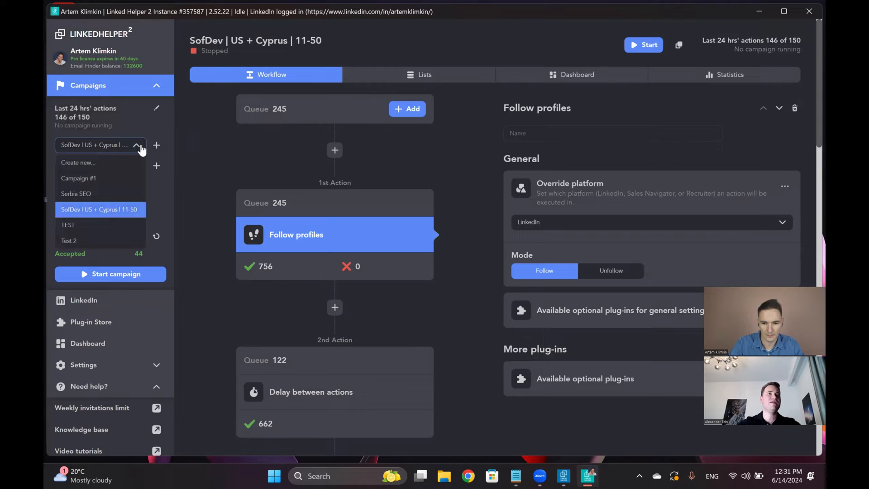
click(107, 166)
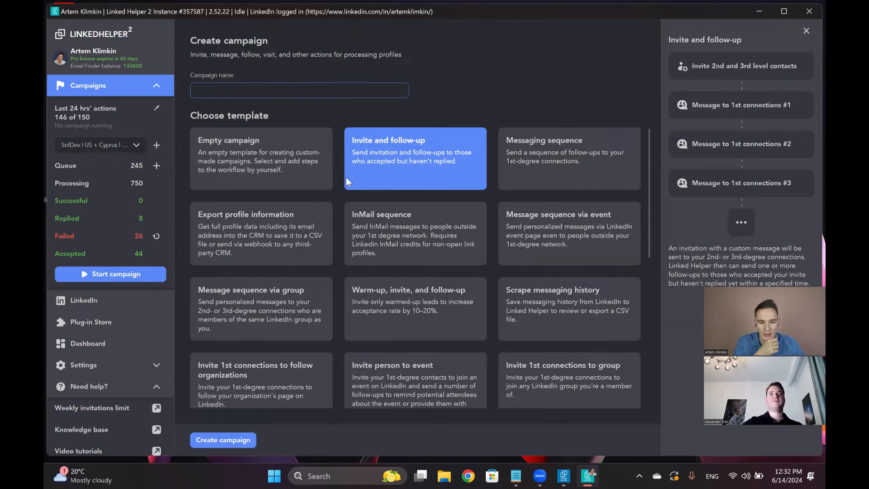
scroll(345, 172, down, 6)
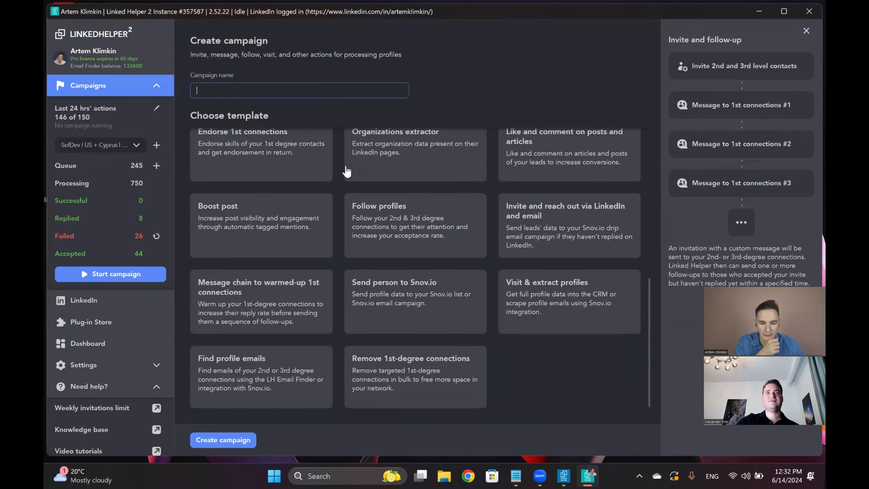
scroll(346, 171, up, 6)
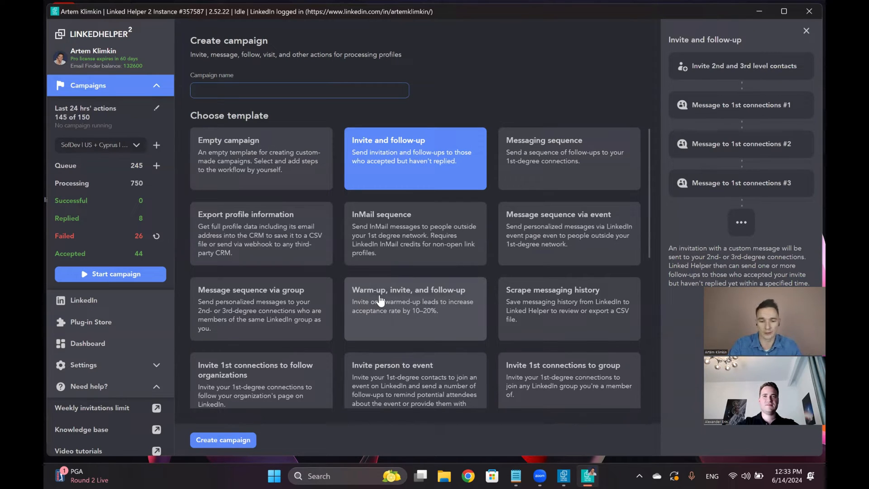
- Create a campaign named SEO Agencies from the "Warm-up, invite, and follow-up" template
click(380, 300)
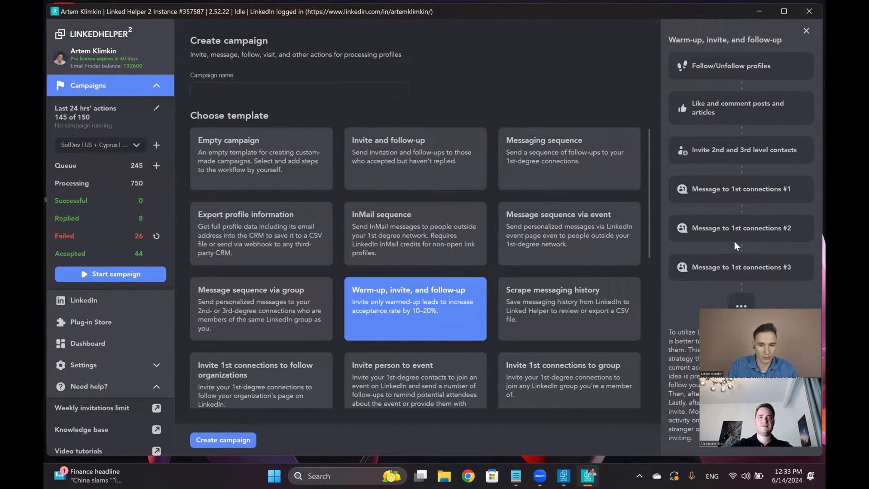
click(239, 92)
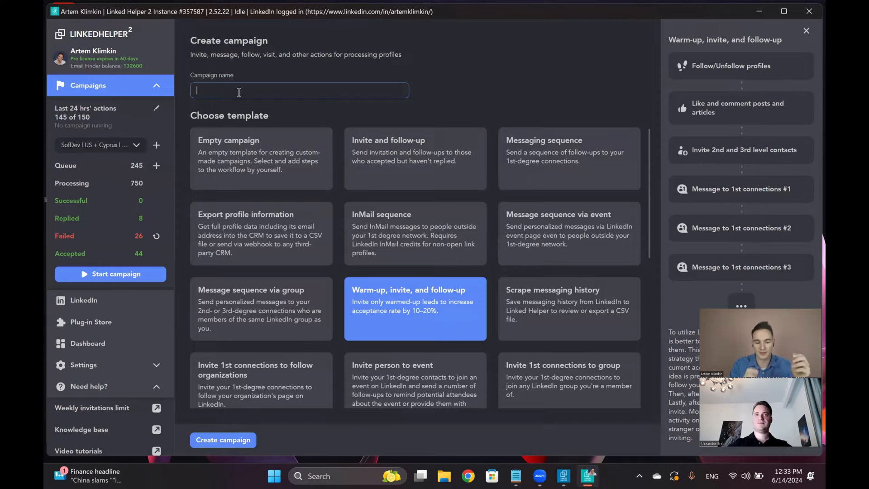
text(SEO Agencies)
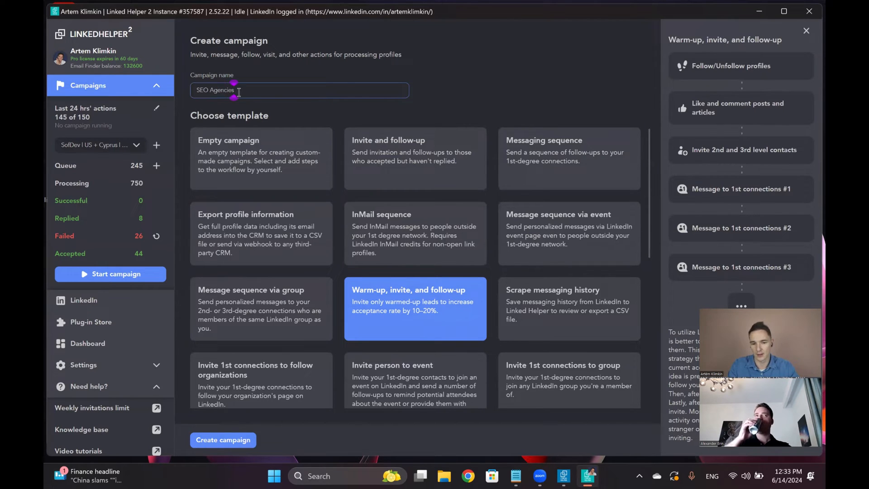
click(318, 105)
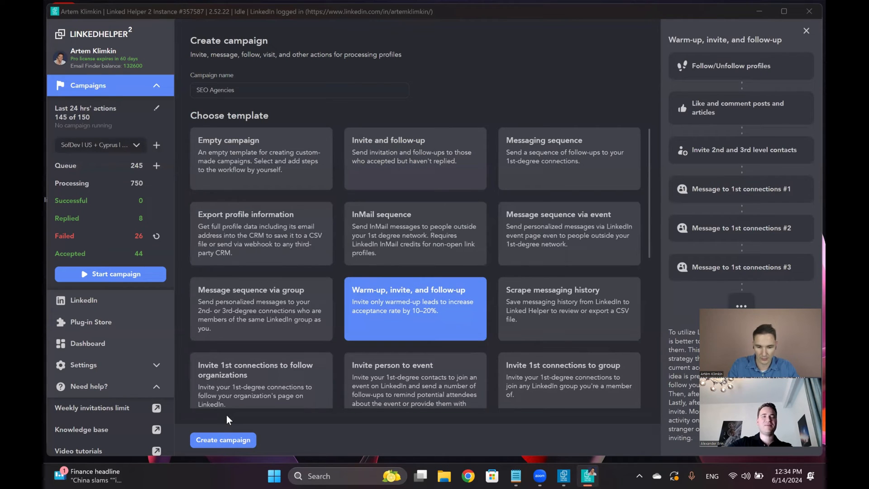
click(225, 444)
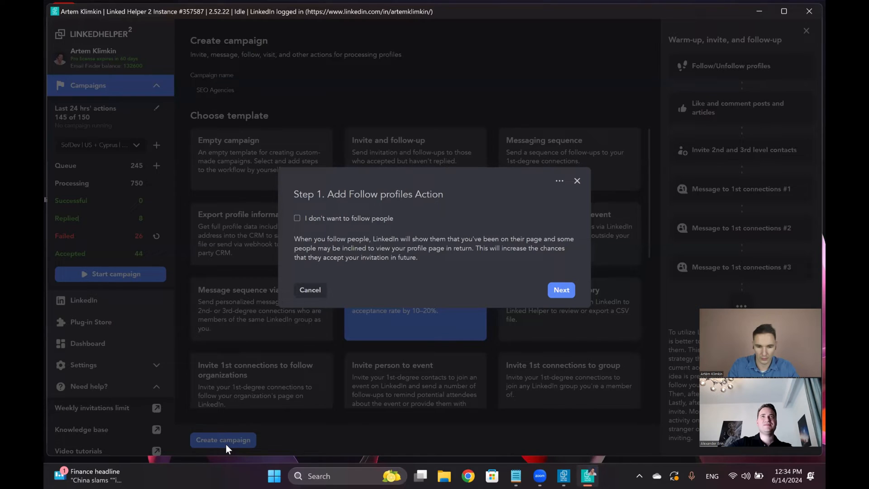
- Keep the Follow profiles action enabled in the campaign setup and continue to the action for liking and commenting on posts
triple_click(405, 194)
click(405, 194)
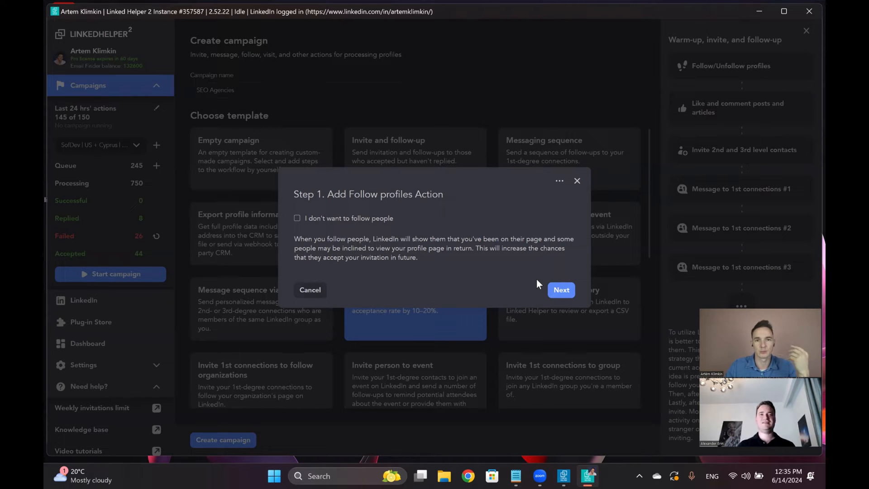
click(563, 292)
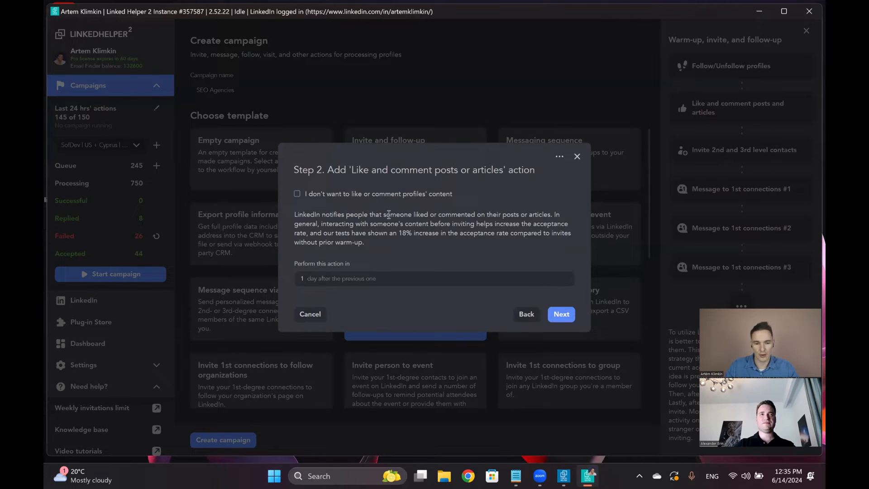
- Set the 'Like and comment posts or articles' action to run 0 days after the previous one and continue to the invitation message
triple_click(416, 166)
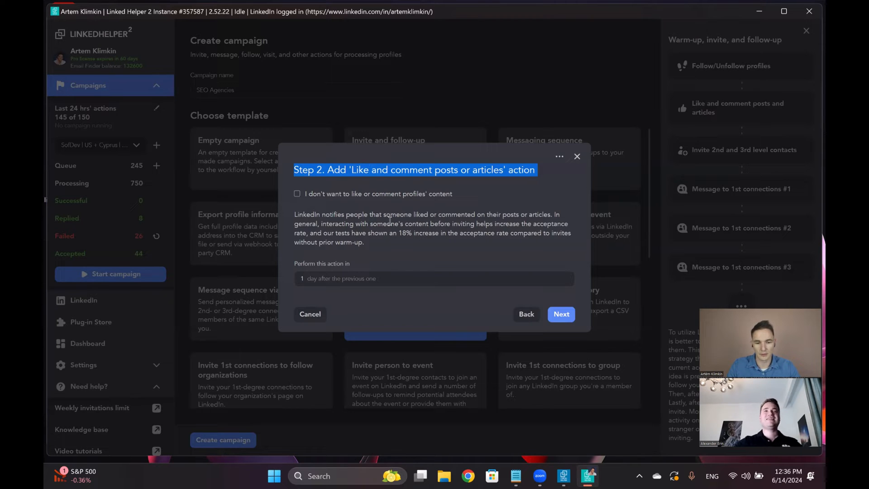
click(404, 219)
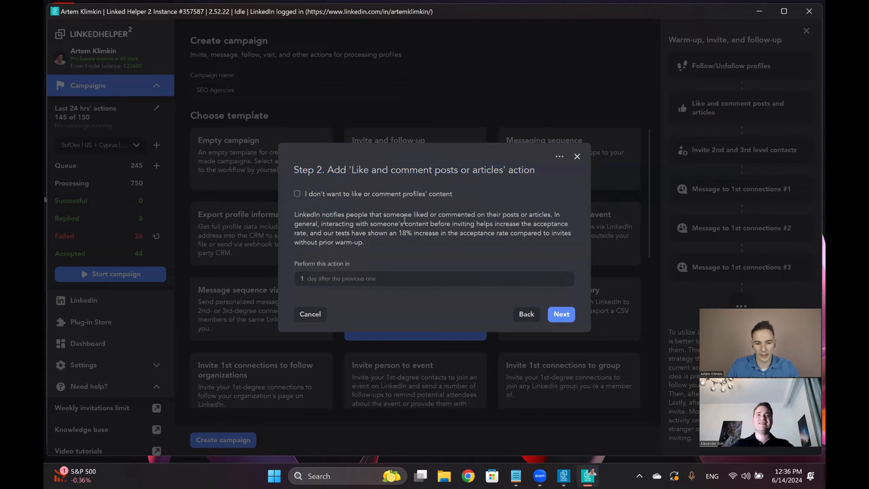
click(334, 282)
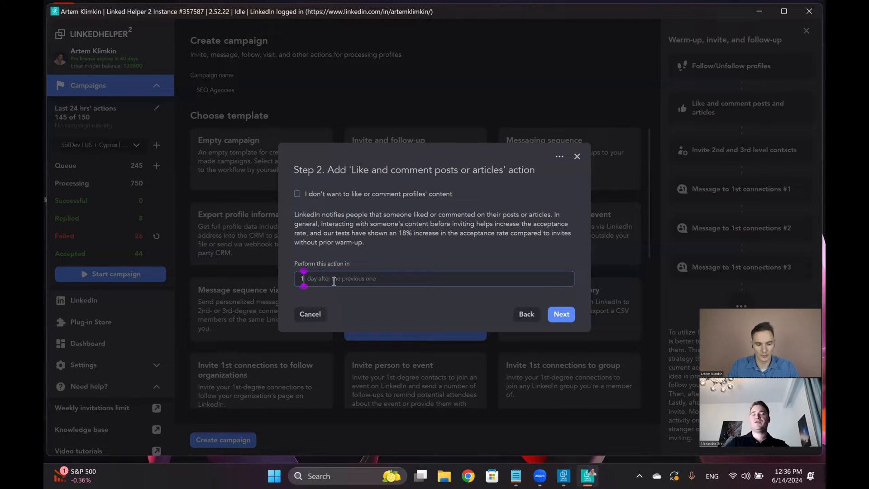
key(BackSpace)
text(0)
click(350, 298)
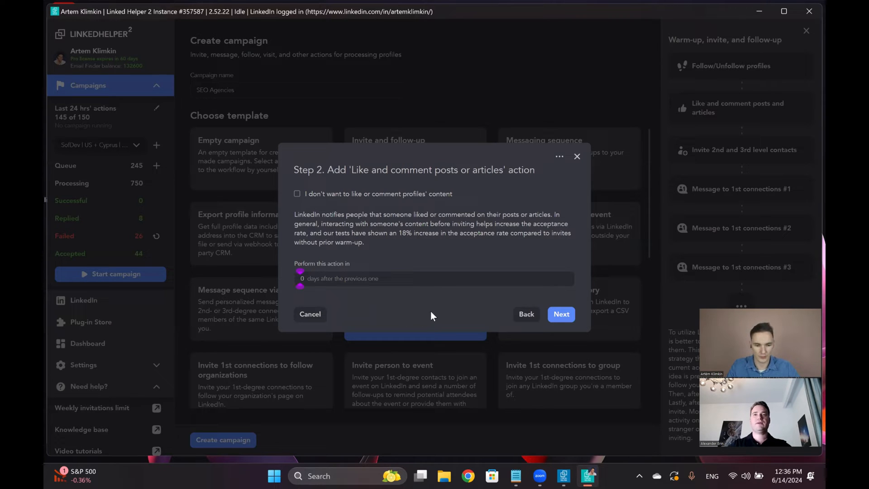
click(558, 319)
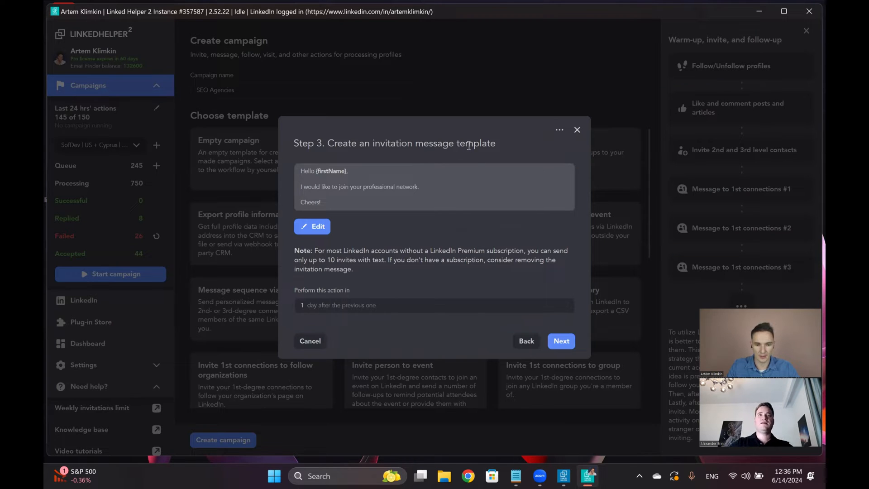
- Open the invitation message template for editing and delete its entire default text
triple_click(445, 142)
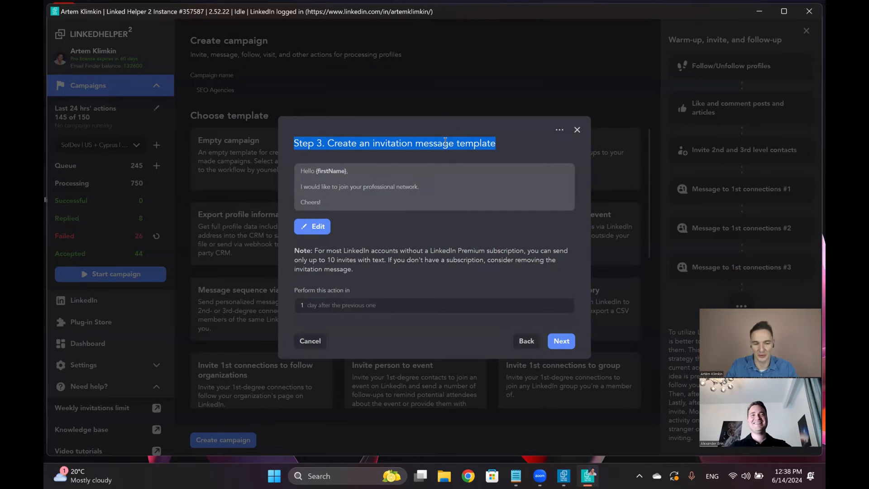
click(441, 243)
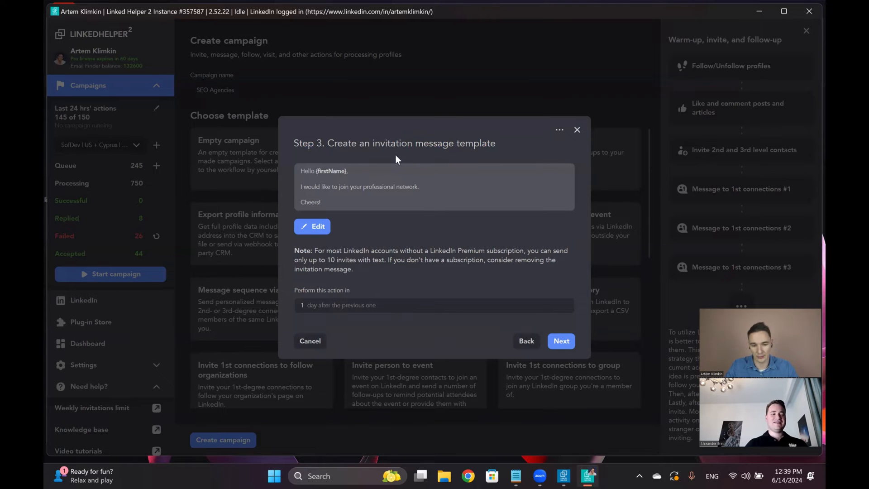
click(318, 231)
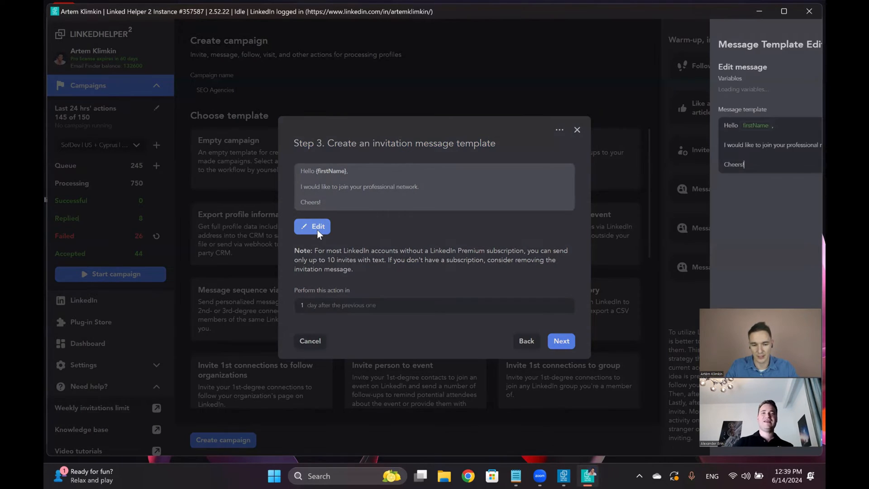
drag(243, 176, 204, 136)
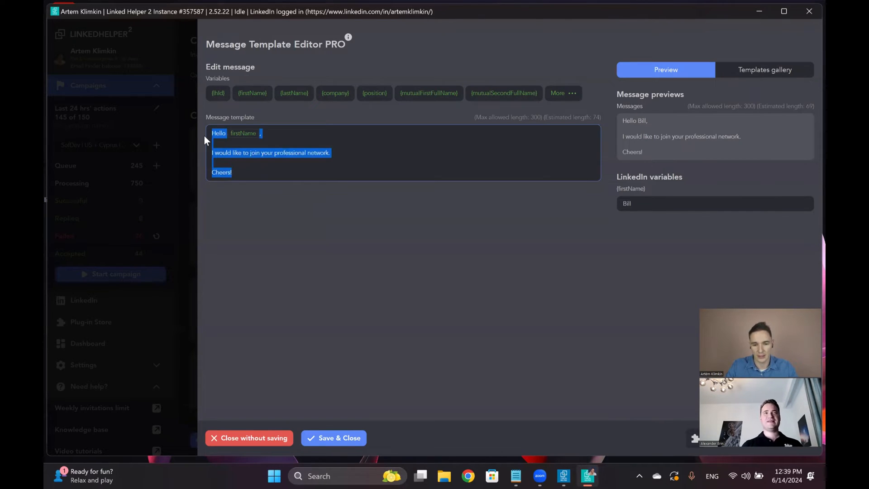
key(BackSpace)
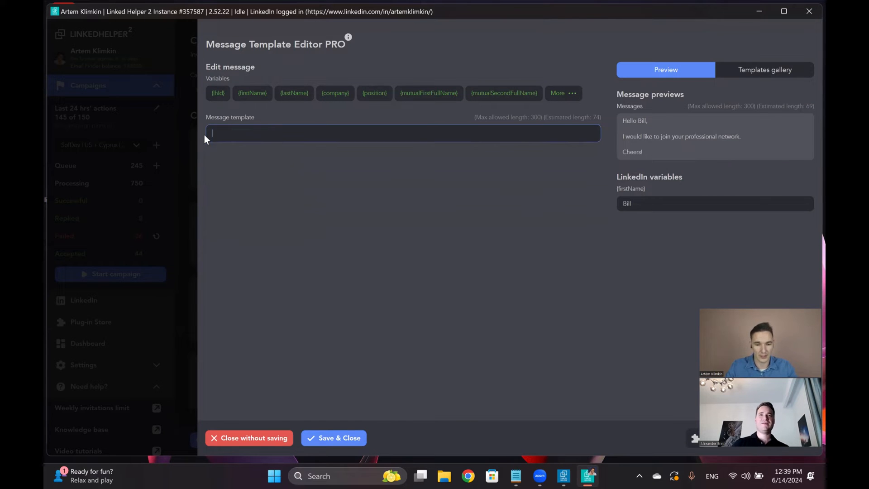
- Save the emptied invitation message, set it to run 2 days after the previous action, and continue to the cancellation of unaccepted invitations
click(356, 439)
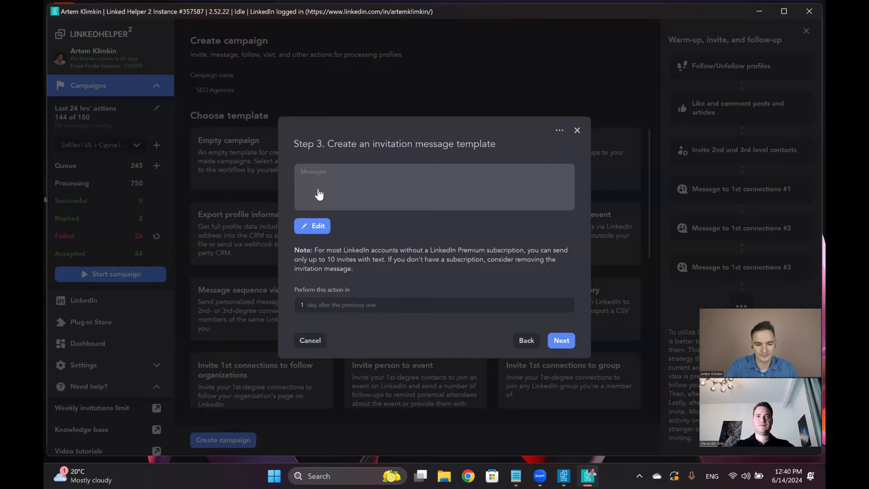
click(325, 305)
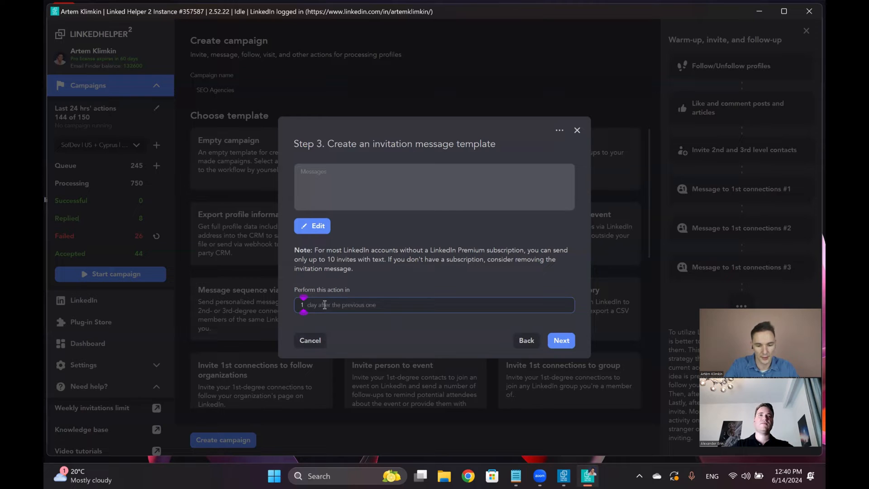
click(425, 343)
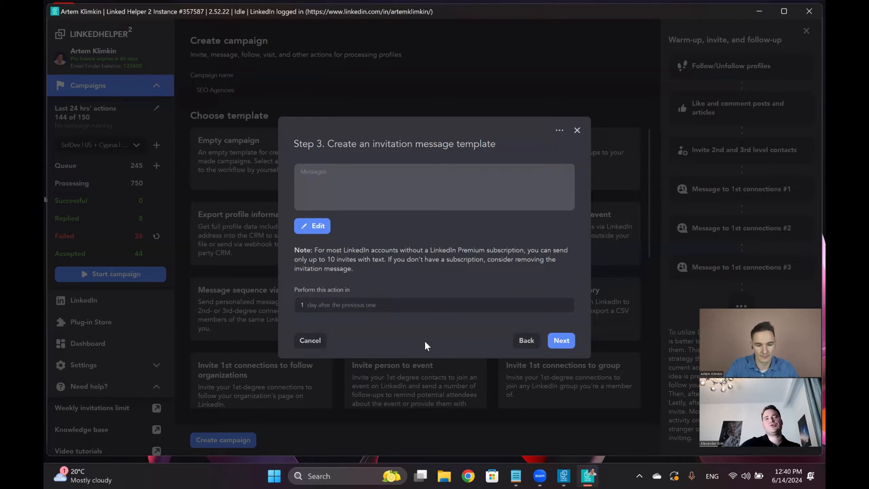
double_click(298, 305)
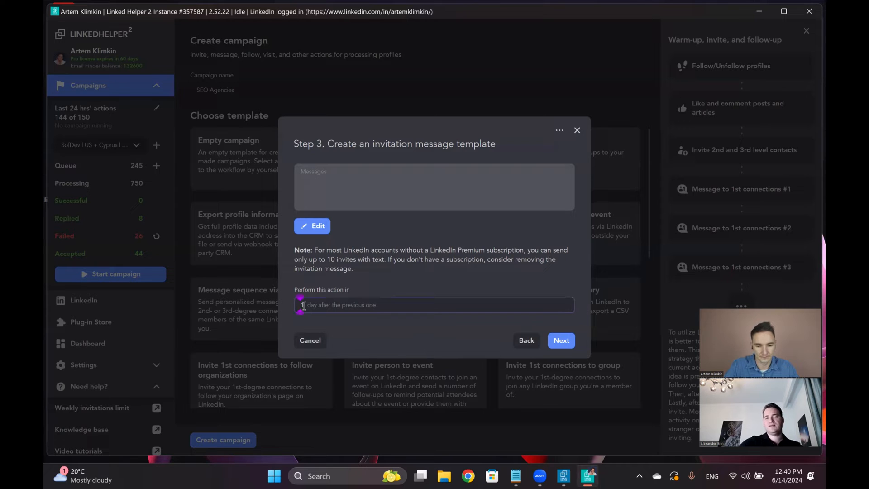
text(2)
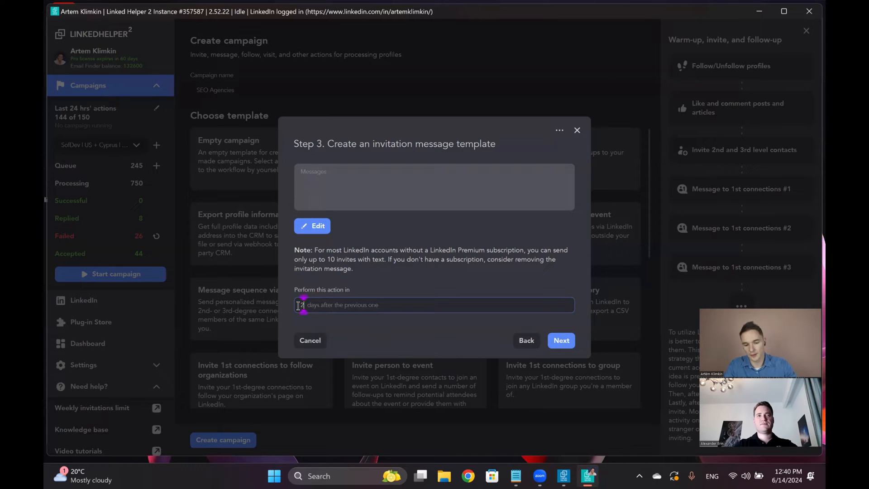
click(398, 333)
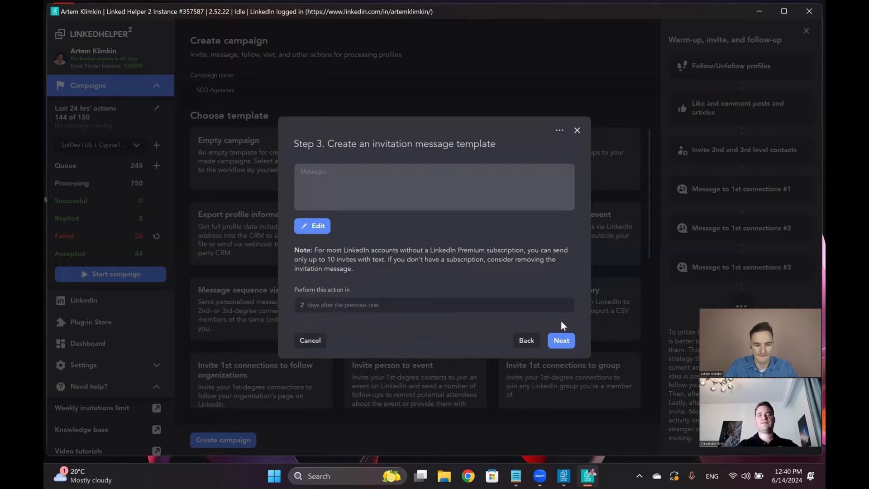
click(562, 340)
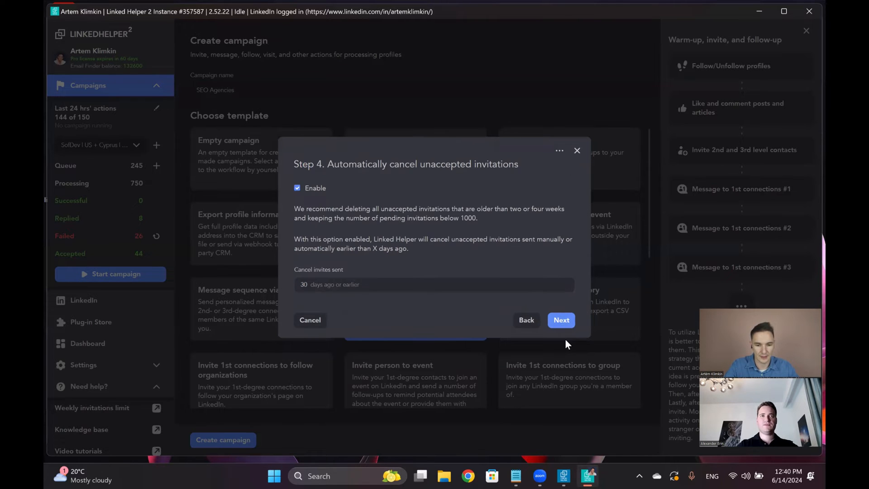
- Set unaccepted invitations to be cancelled automatically when sent 12 days ago or earlier, and continue to the first follow-up message
triple_click(402, 165)
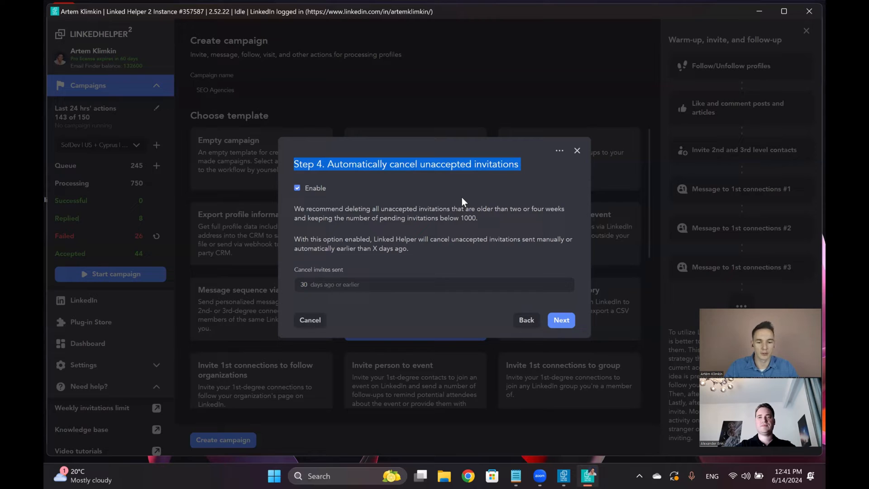
double_click(311, 287)
text(12)
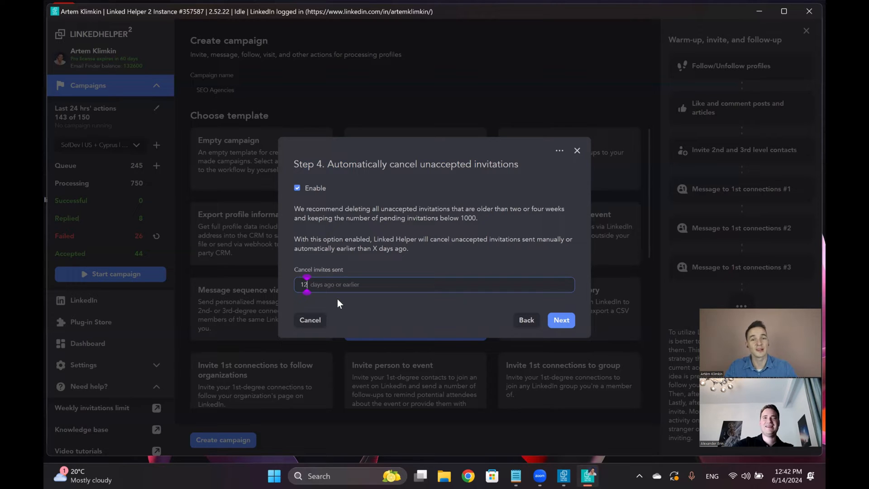
click(382, 308)
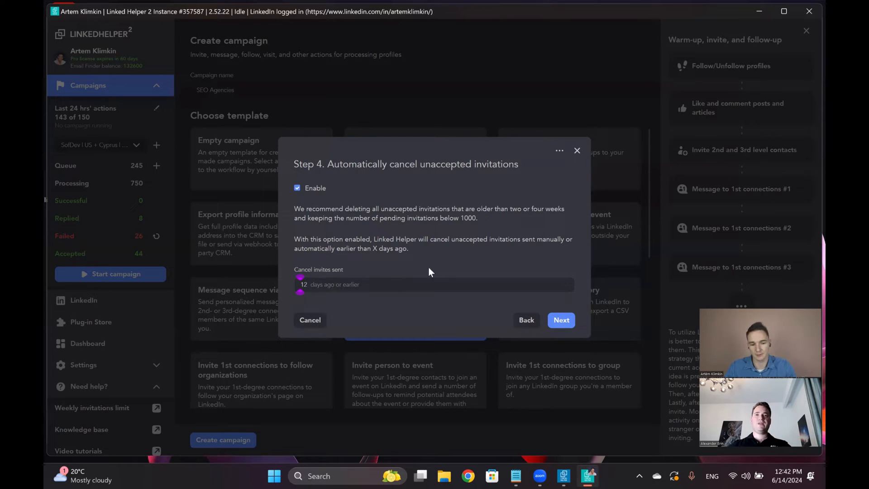
double_click(468, 218)
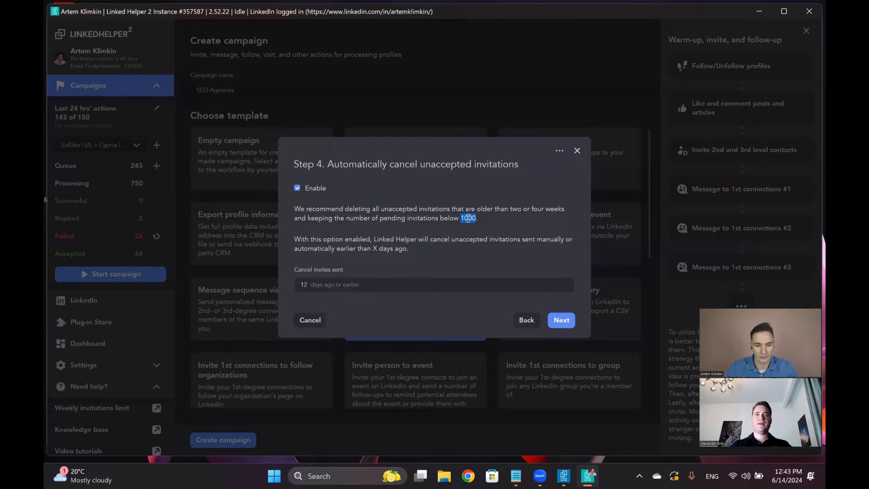
click(359, 287)
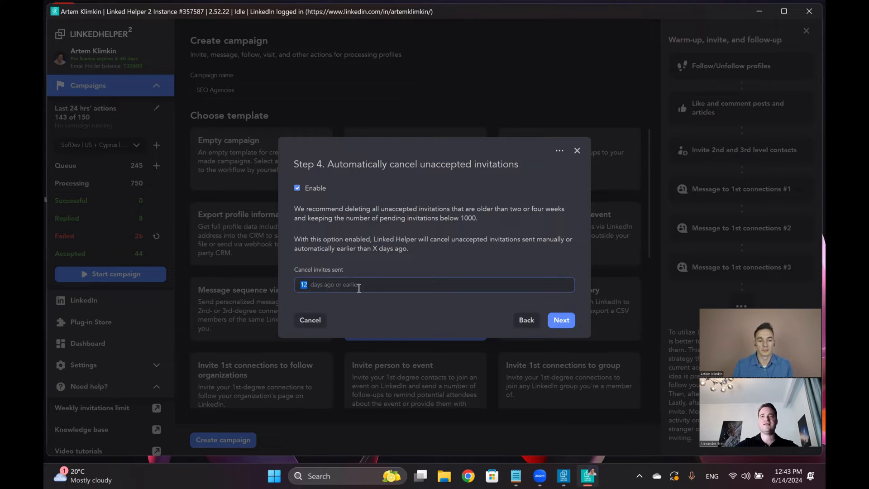
click(393, 304)
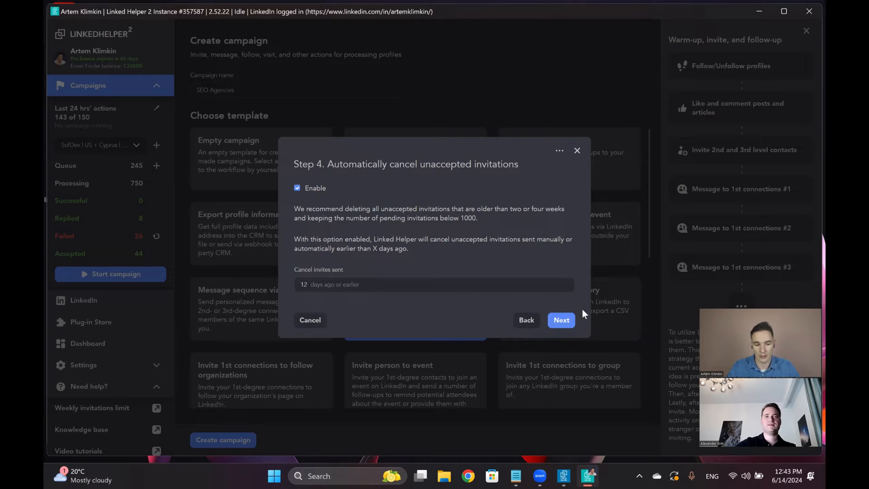
click(562, 320)
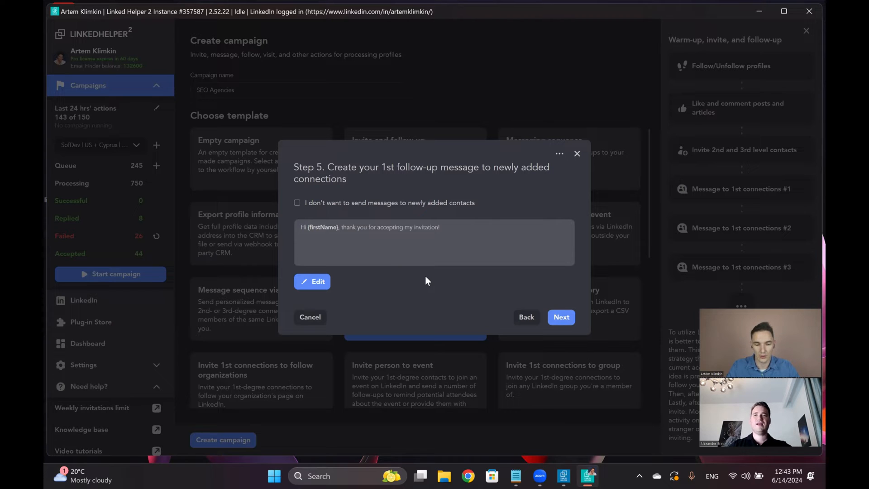
- Open the first follow-up message in the template editor and examine its preview, the templates gallery and the additional variables
triple_click(392, 180)
click(414, 238)
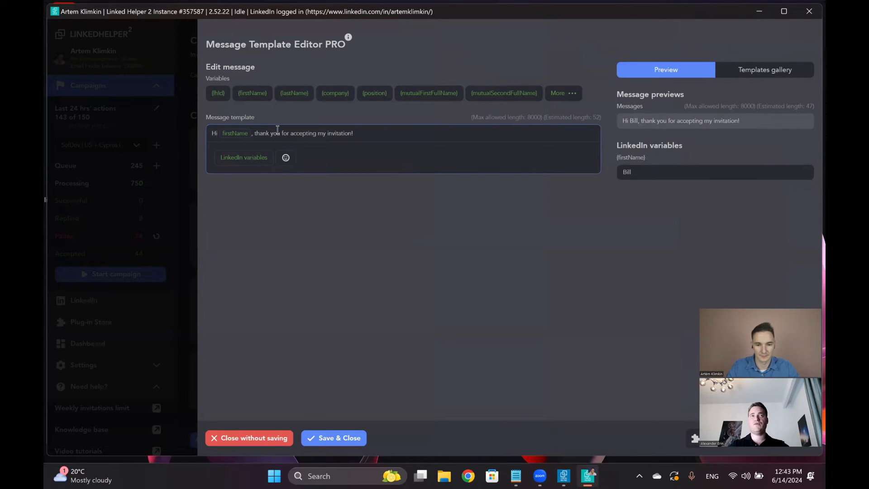
drag(255, 133, 383, 140)
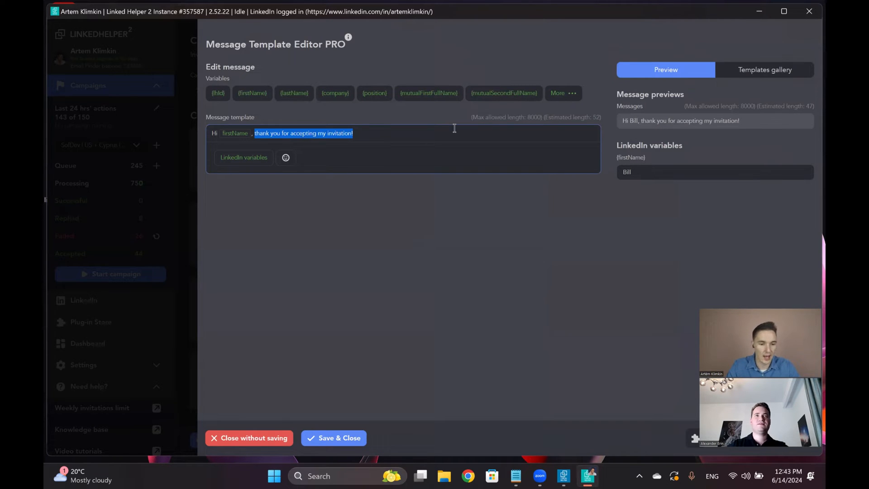
click(631, 173)
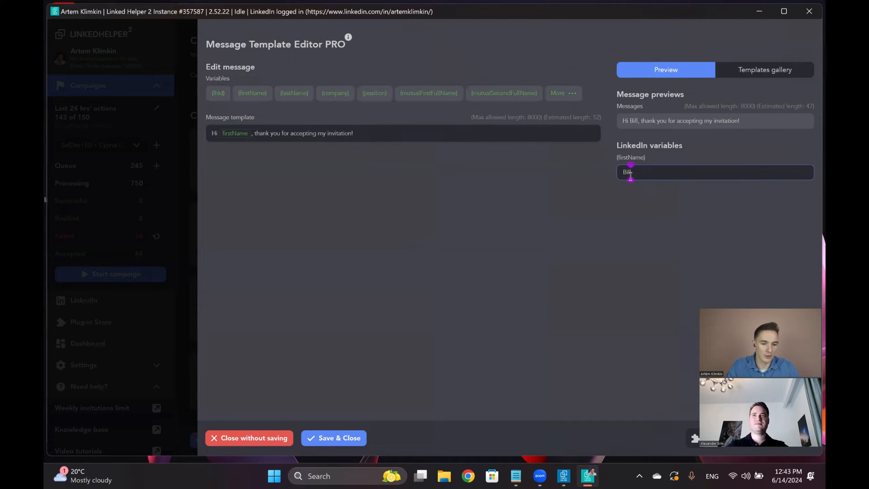
double_click(626, 175)
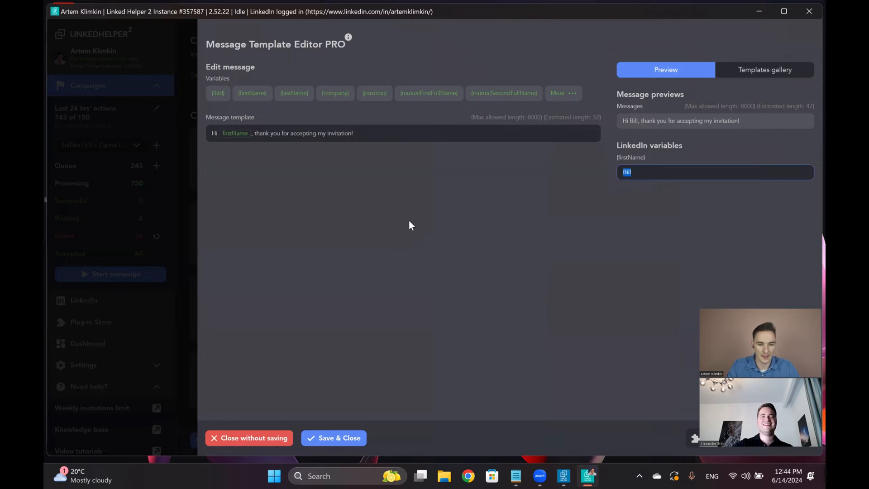
click(775, 72)
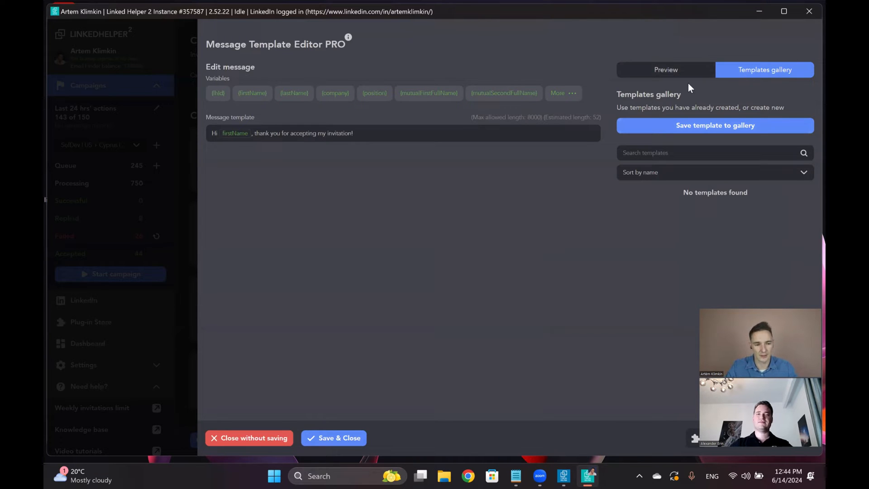
click(666, 74)
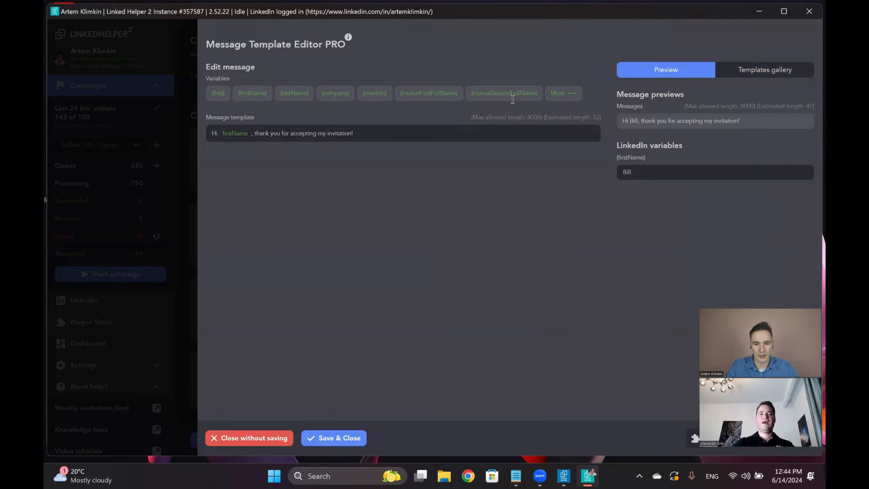
click(413, 133)
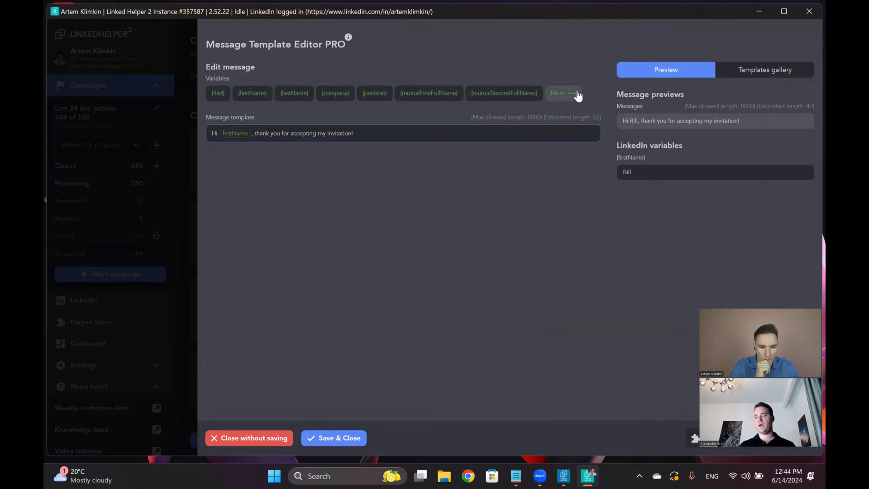
mouse_move(578, 94)
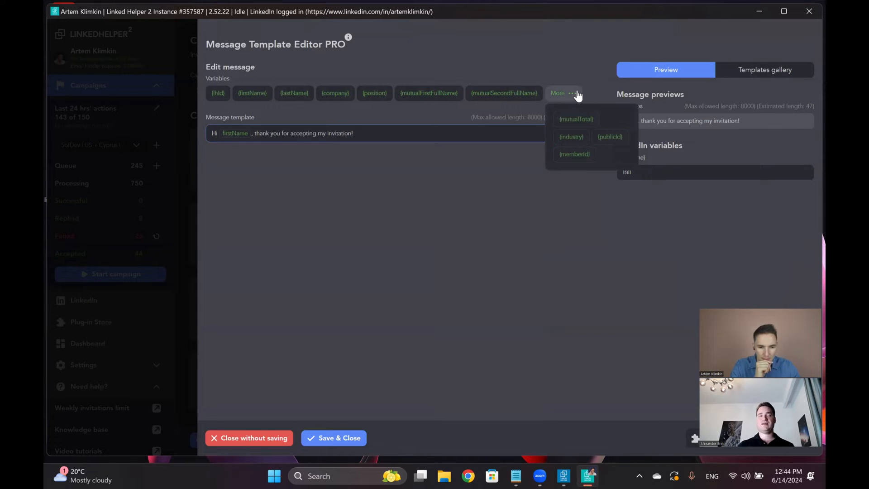
mouse_move(412, 130)
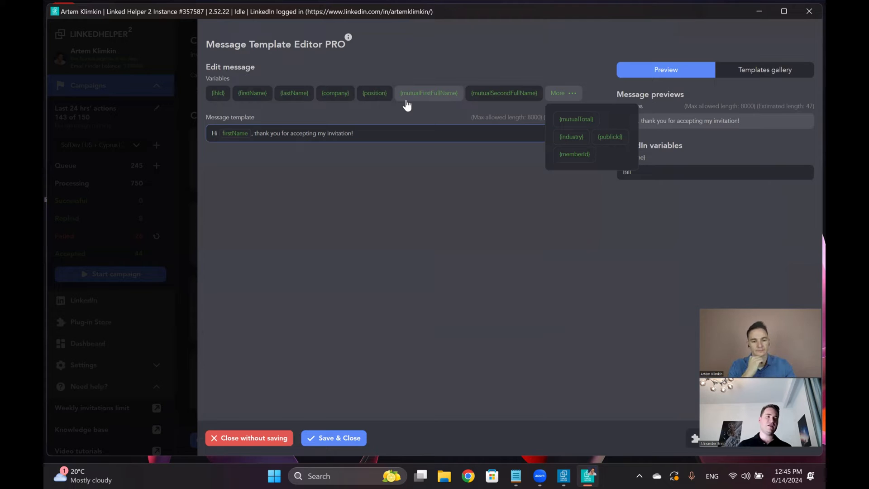
- Delete "thank you for accepting my invitation!" from the follow-up message, keeping only the greeting with the firstName variable
click(277, 135)
drag(255, 134, 412, 133)
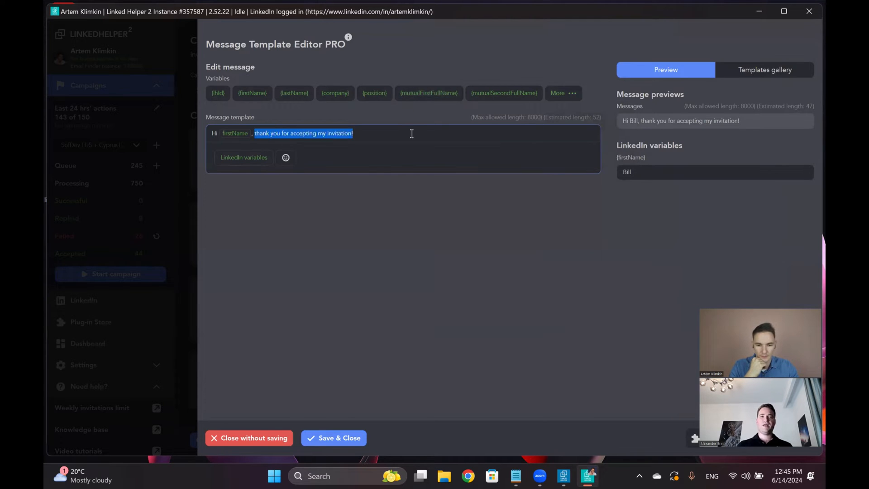
text(I)
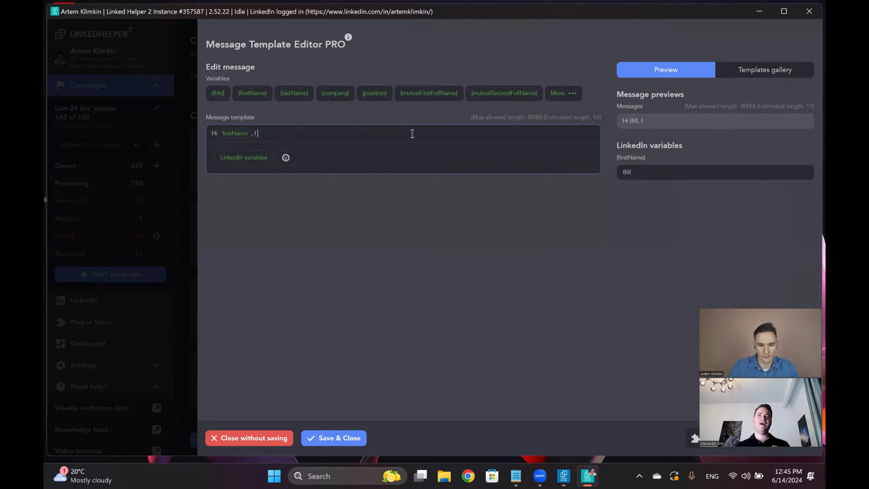
key(BackSpace)
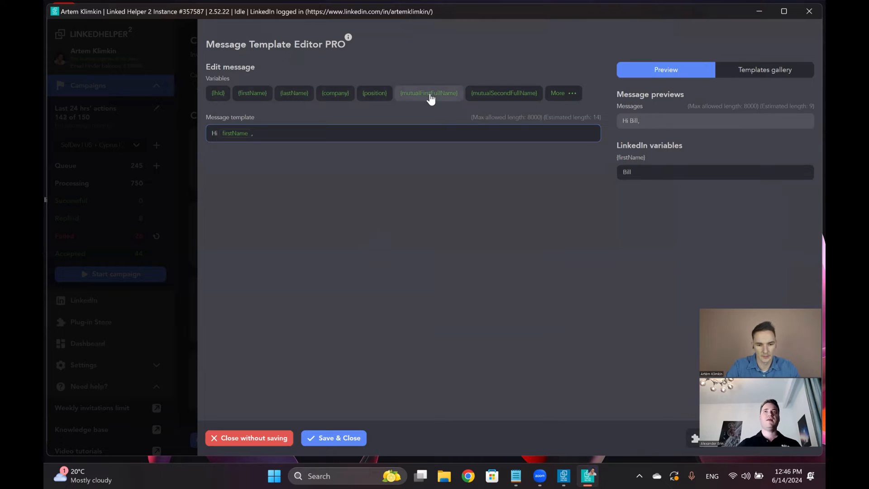
mouse_move(396, 164)
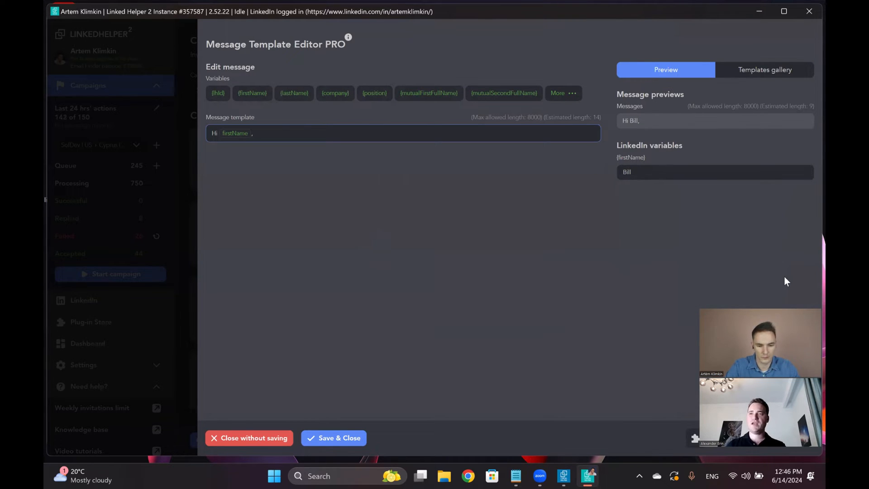
- Install the optional plug-in "Conditional IF-THEN-ELSE operator for Message template editor" and close the plug-in list
drag(802, 301, 181, 293)
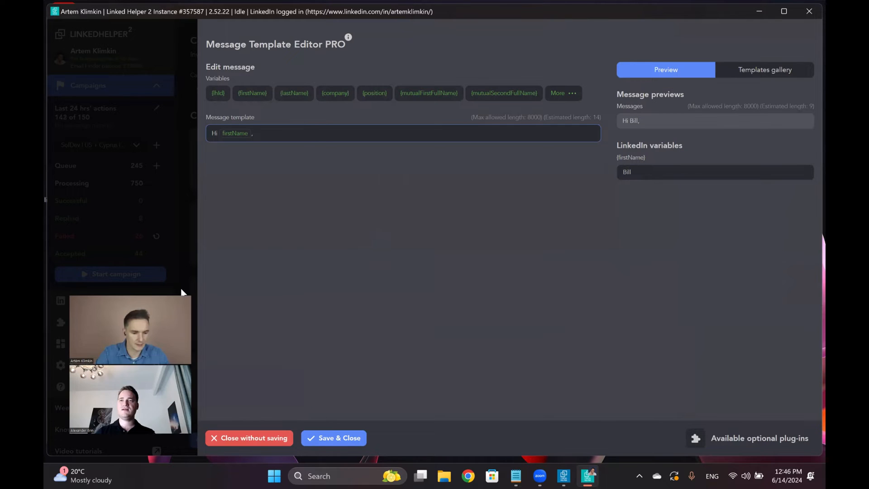
click(751, 440)
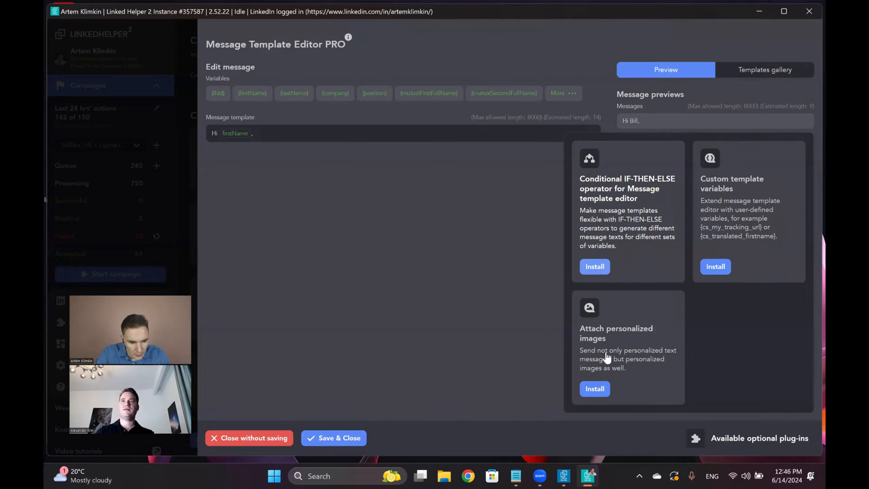
click(602, 267)
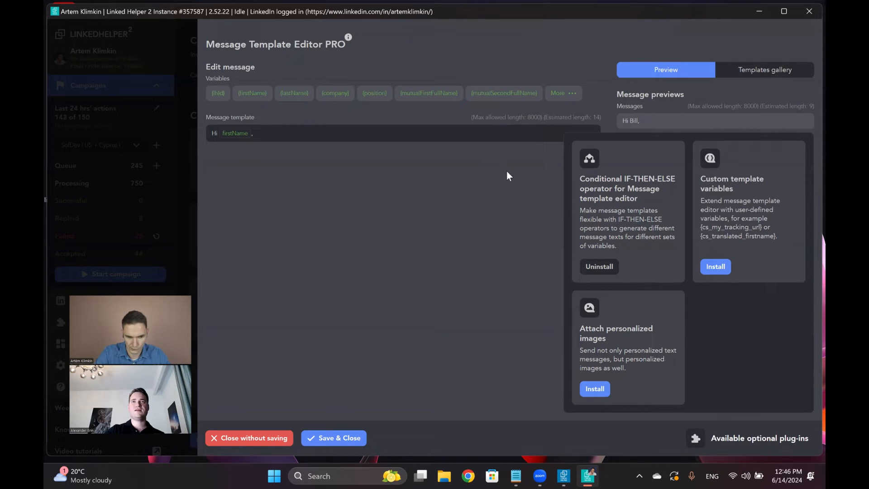
click(733, 441)
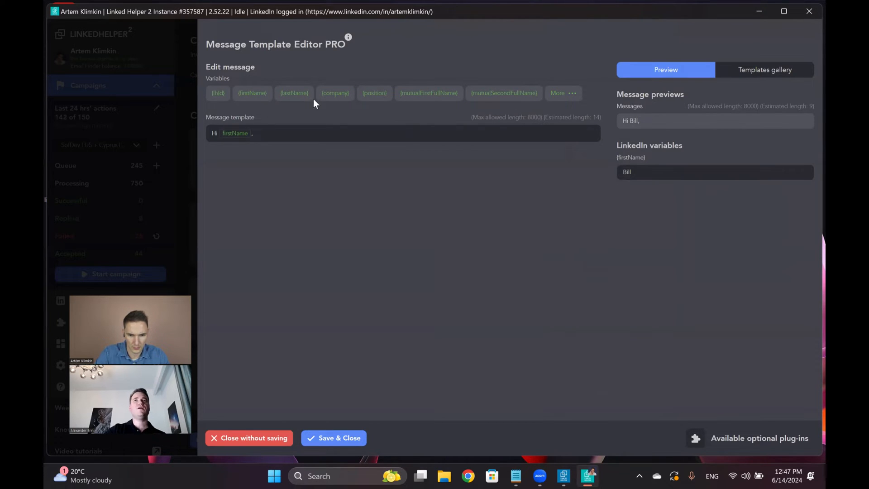
- Insert an IF-THEN-ELSE operator after the greeting in the follow-up message and use the mutualFirstFullName variable as its IF condition
click(225, 134)
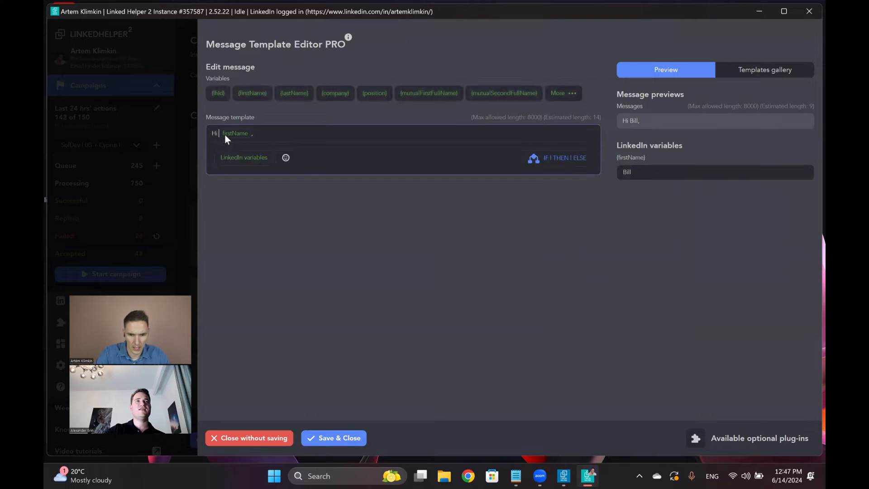
click(220, 133)
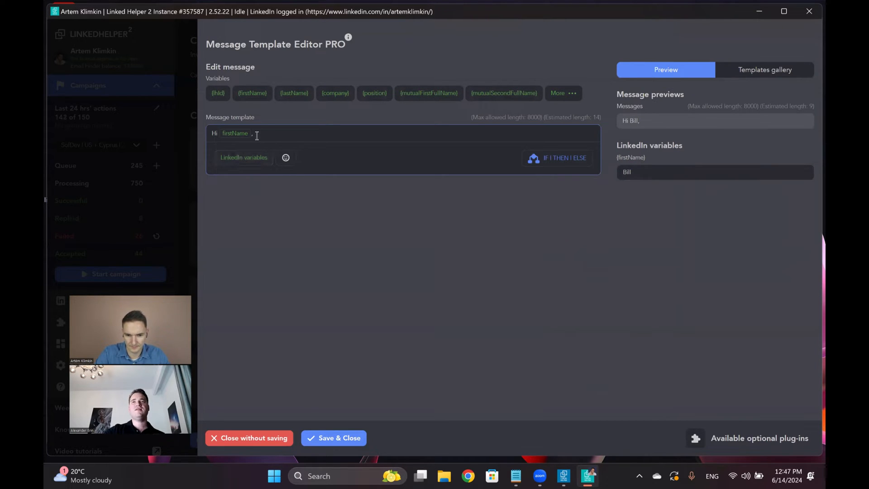
click(564, 154)
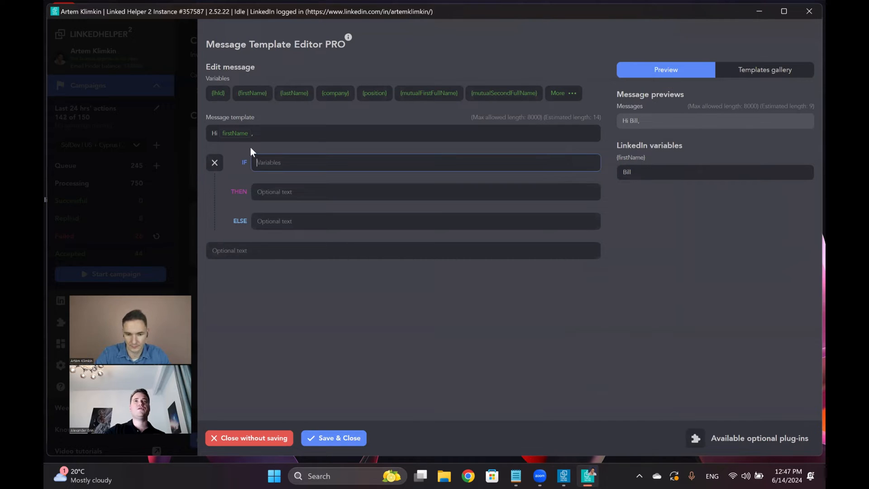
click(416, 96)
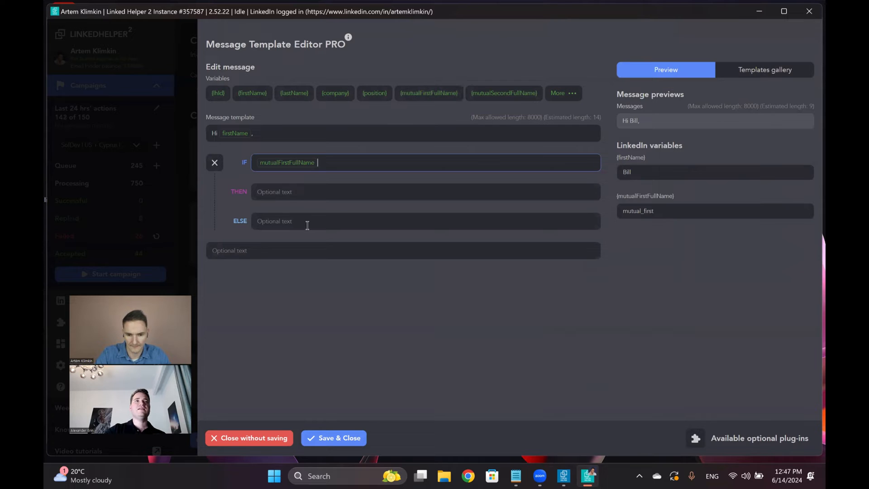
- Fill the THEN branch with "by the way we both know" followed by the mutualFirstFullName variable
click(362, 191)
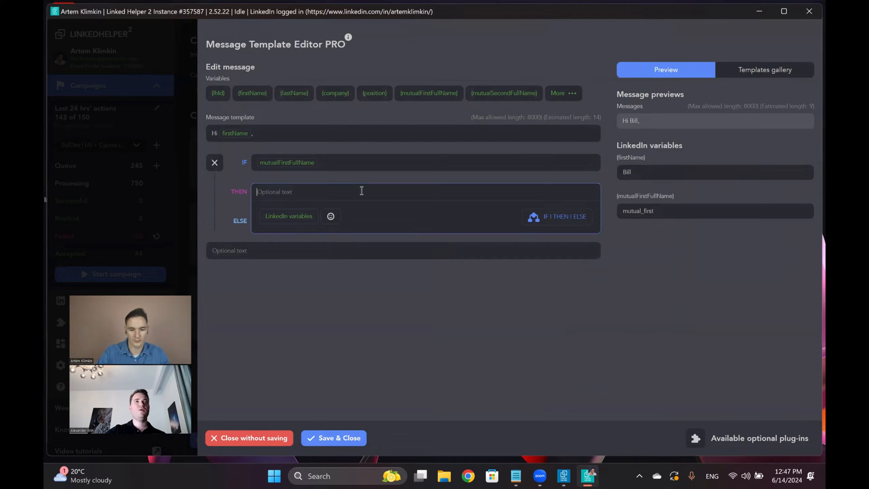
text(by the)
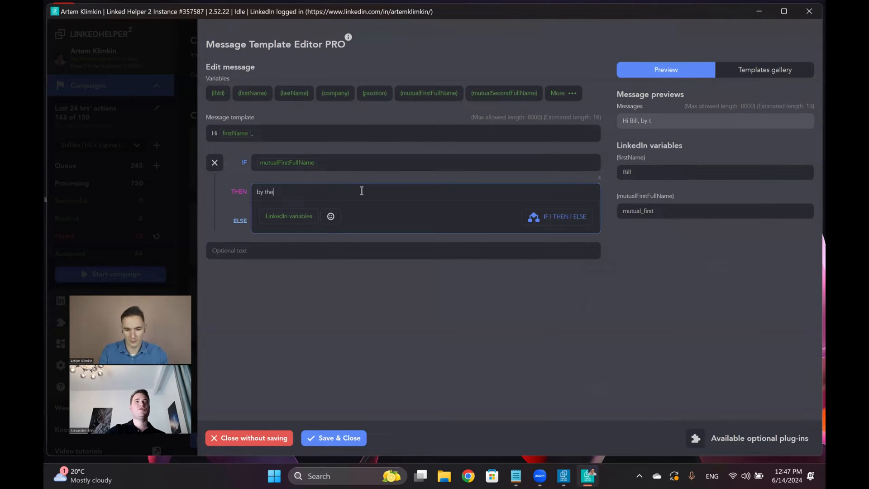
text( way we bot)
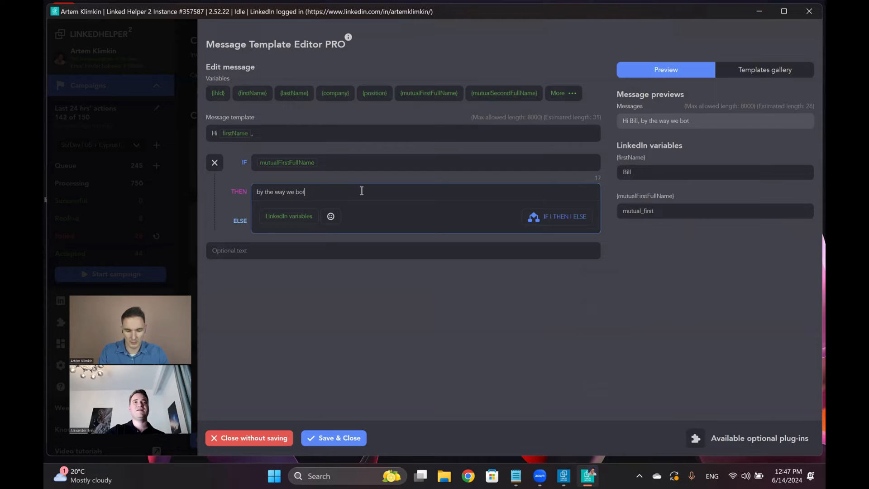
text(h nknko)
key(BackSpace)
key(BackSpace)
key(BackSpace)
text(know)
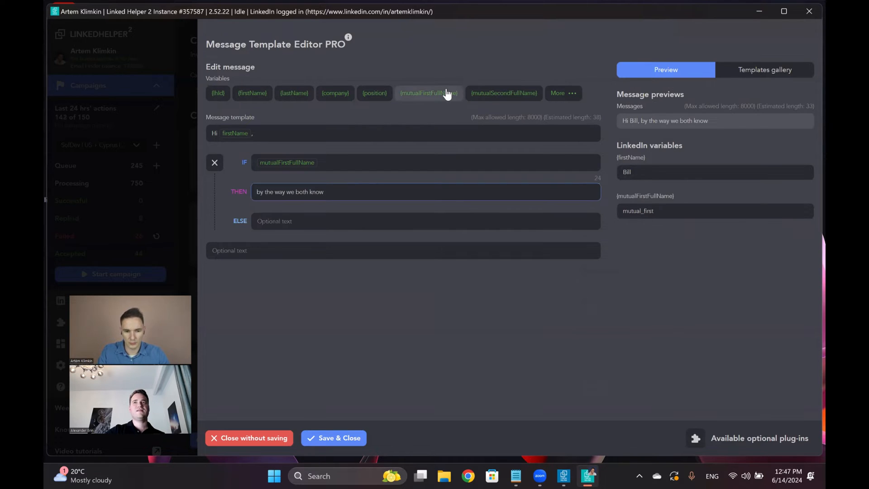
click(446, 93)
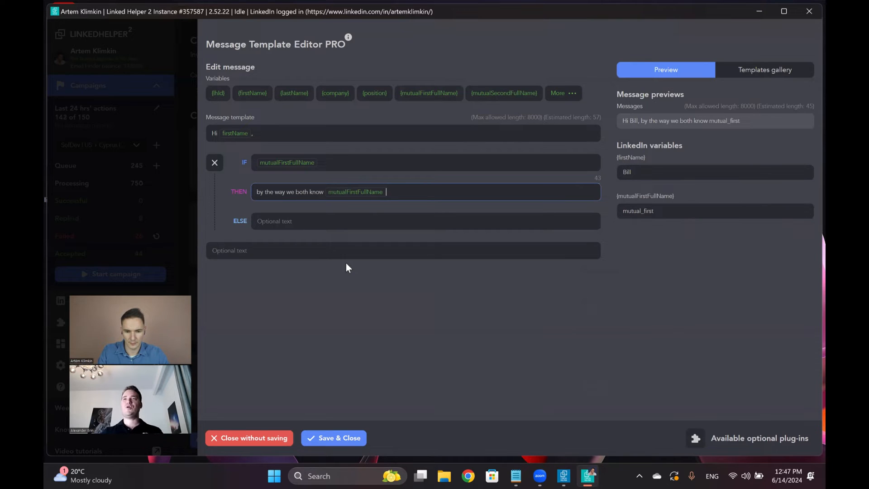
- Set the preview's mutualFirstFullName value to "Johnny Depp" and check the generated message
click(695, 122)
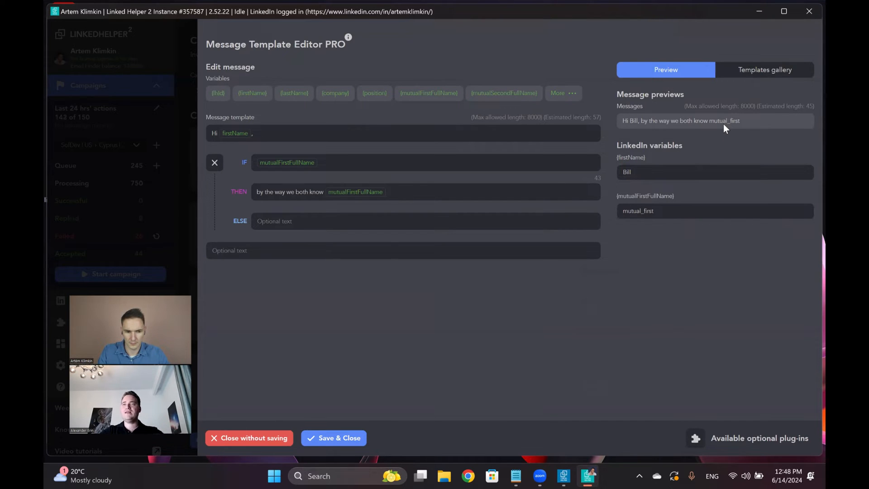
double_click(661, 212)
key(BackSpace)
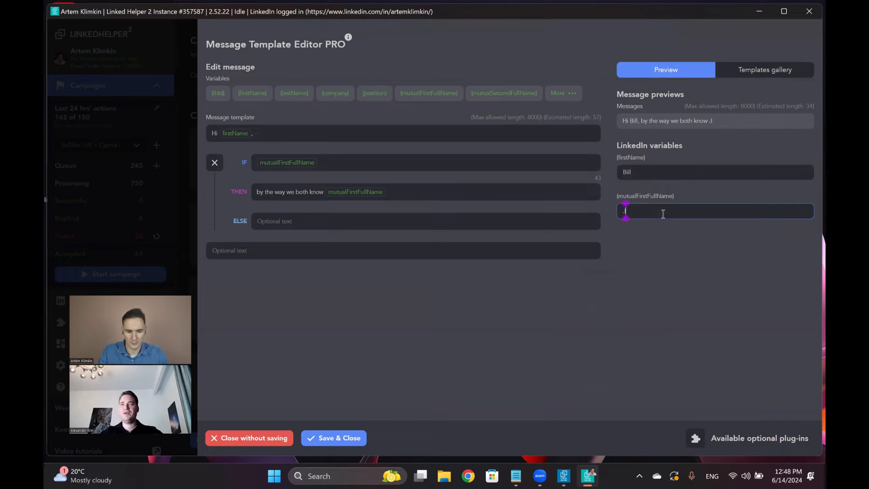
text(Johnny Depp)
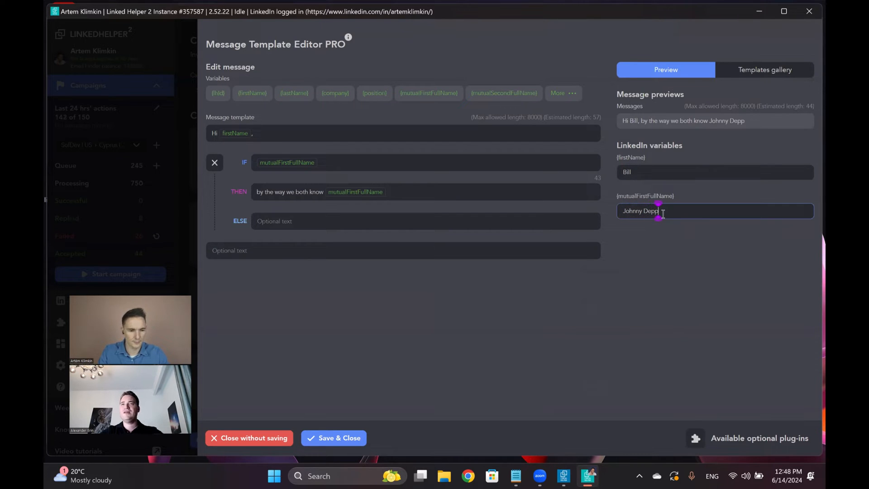
click(673, 262)
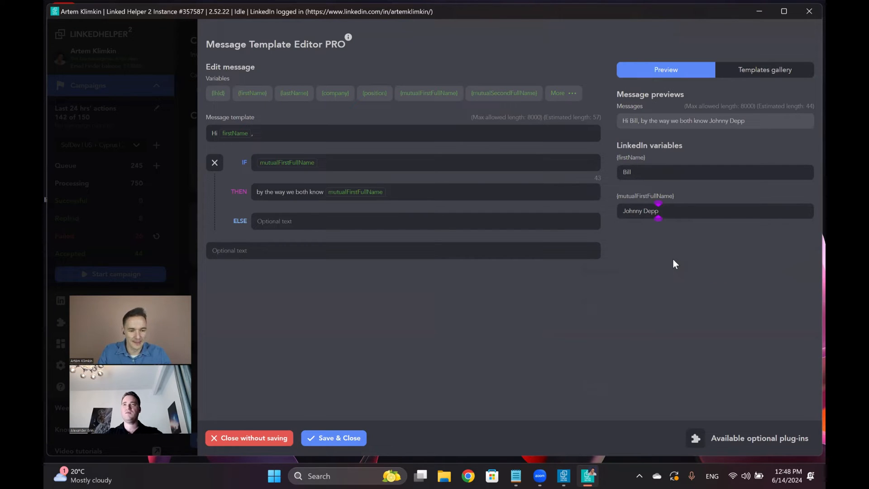
- Clear the preview's mutualFirstFullName value to preview the message for a contact without mutual connections
click(435, 224)
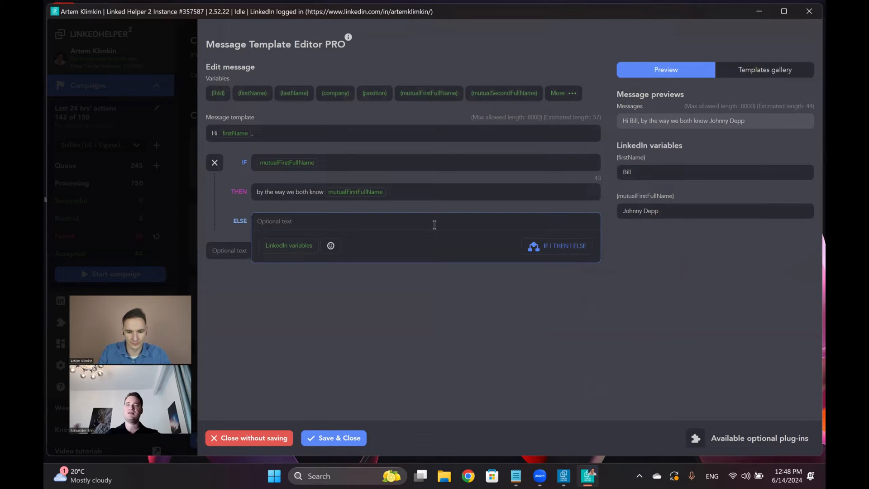
triple_click(659, 211)
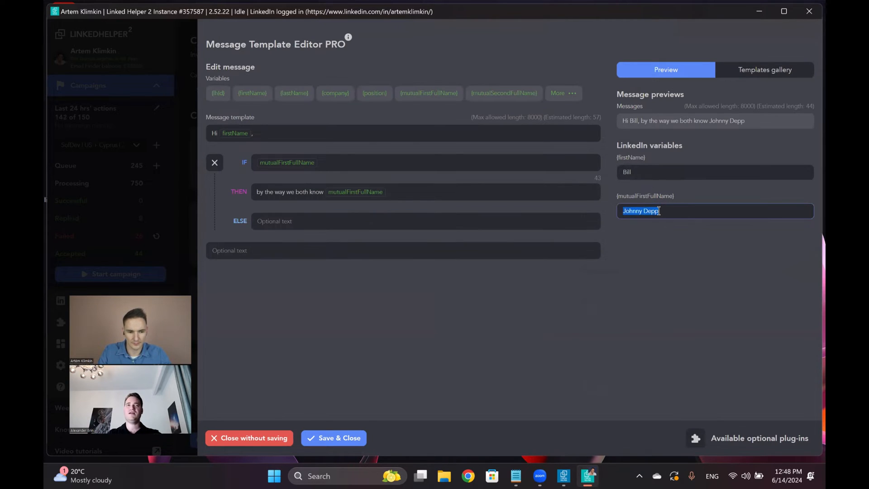
key(BackSpace)
click(665, 230)
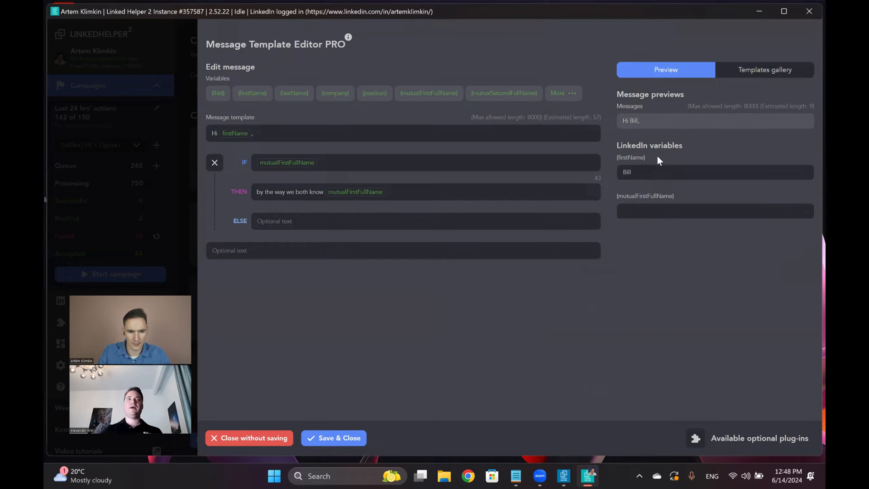
- Enter "unfortunately we don't have any mutual connections" as the ELSE text and check the message preview
click(332, 219)
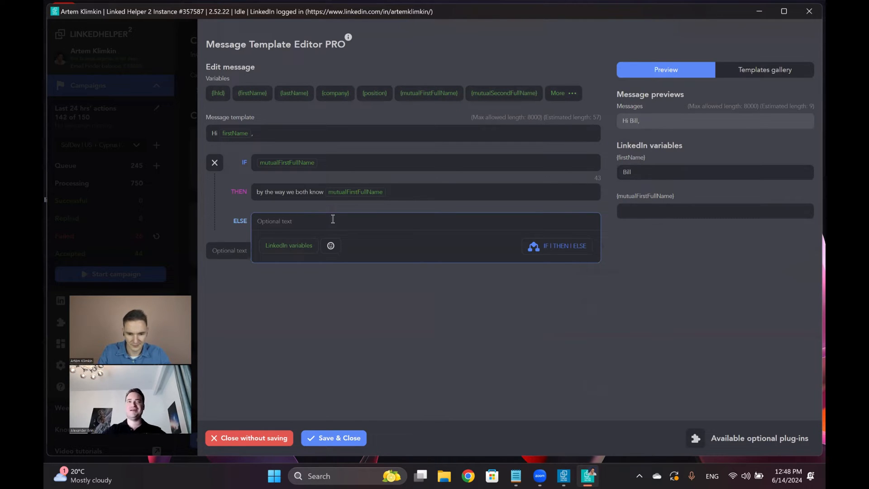
text(unfo)
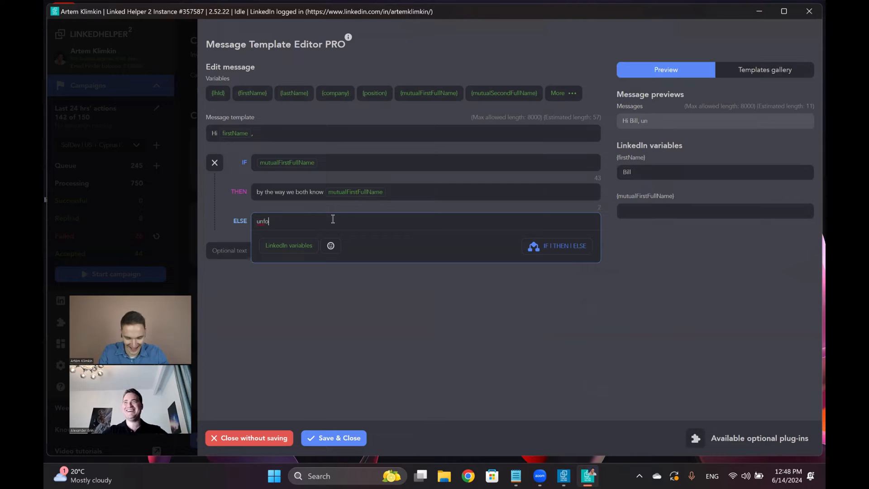
text(rtunately we )
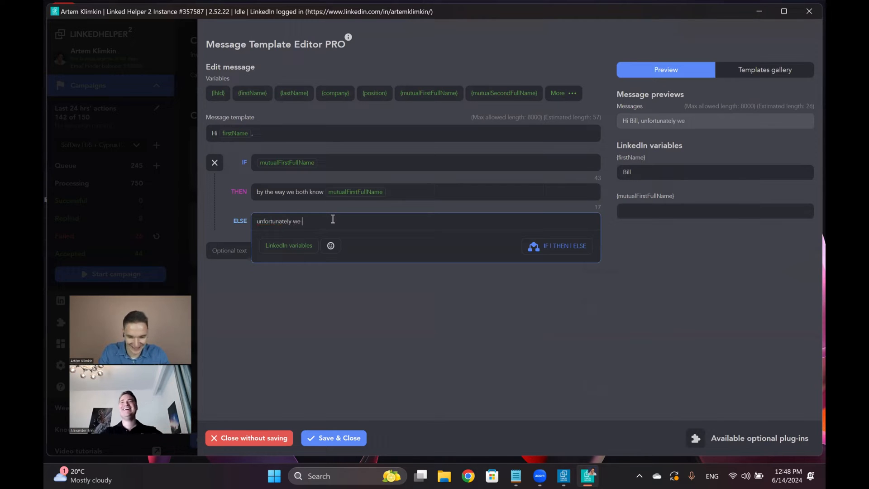
text(don't have )
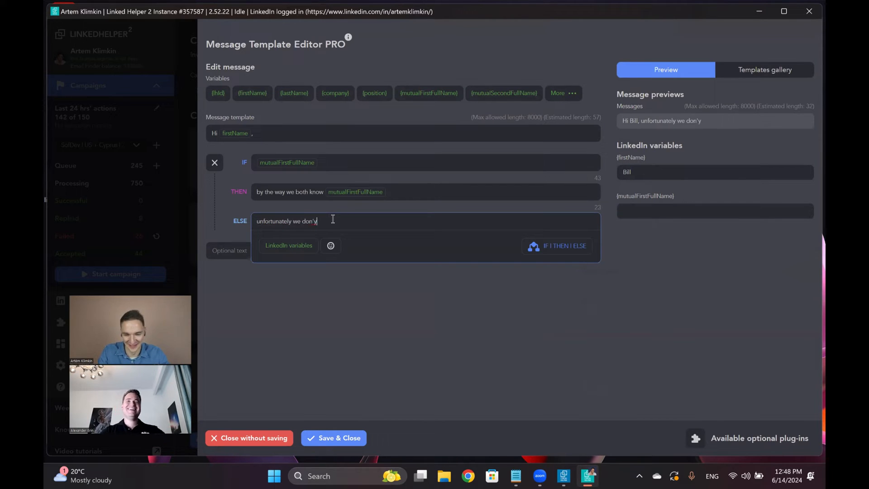
text(any mutu)
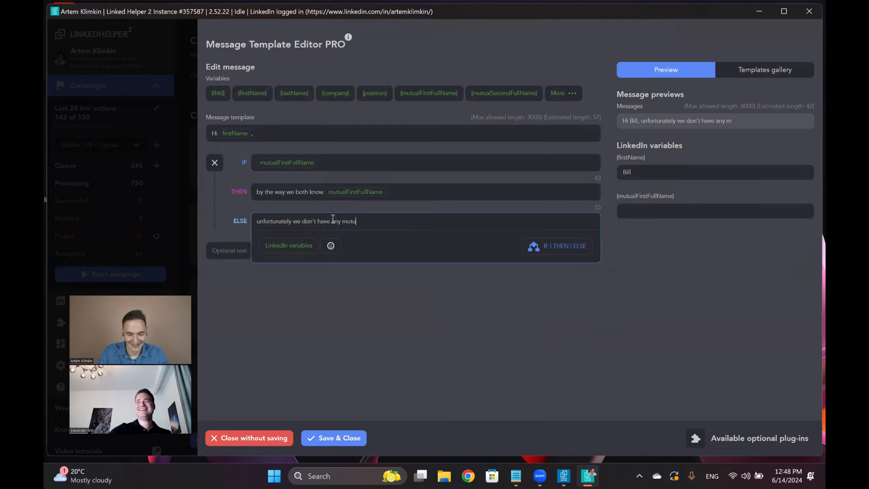
text(al connections)
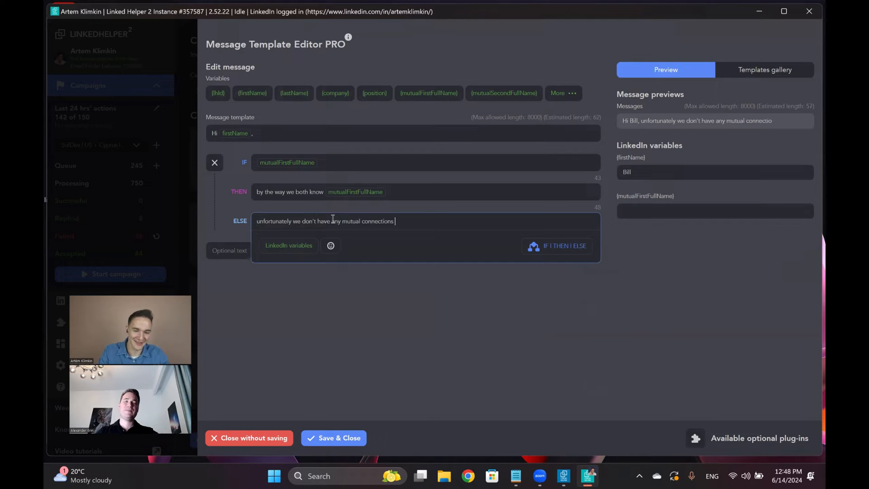
click(433, 349)
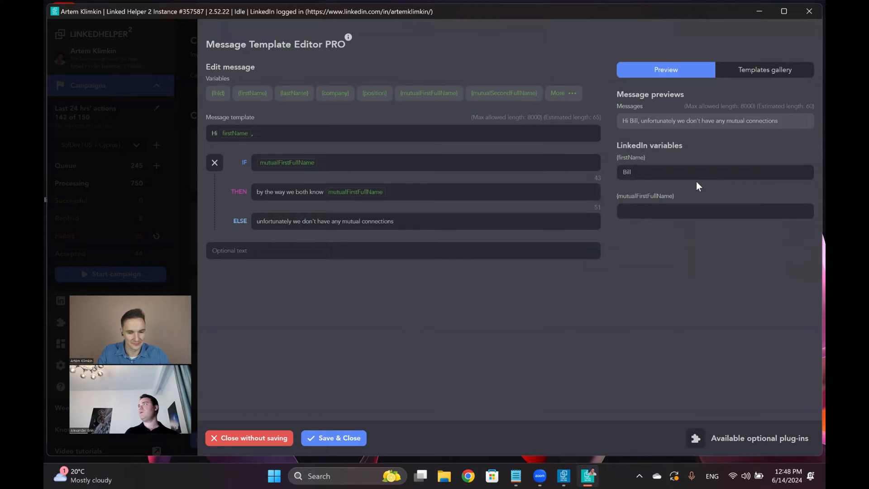
- Try adding and removing spaces after the greeting's comma to compare the spacing in the message preview
click(310, 133)
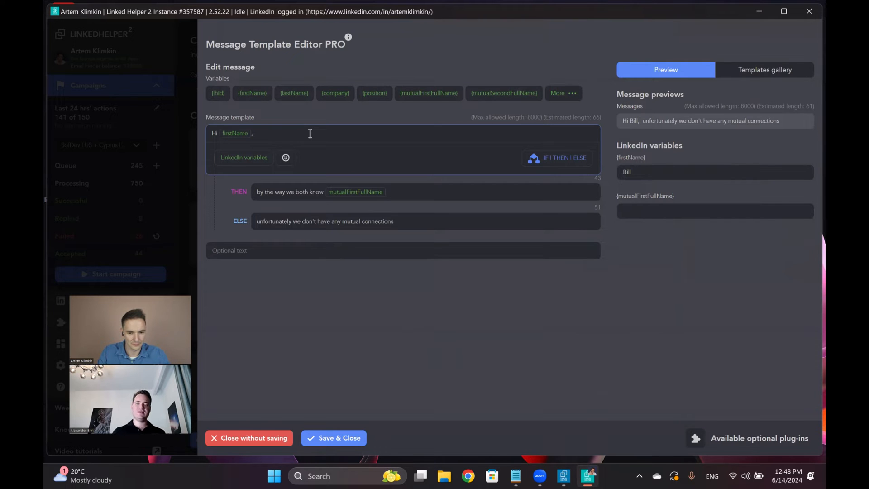
click(352, 284)
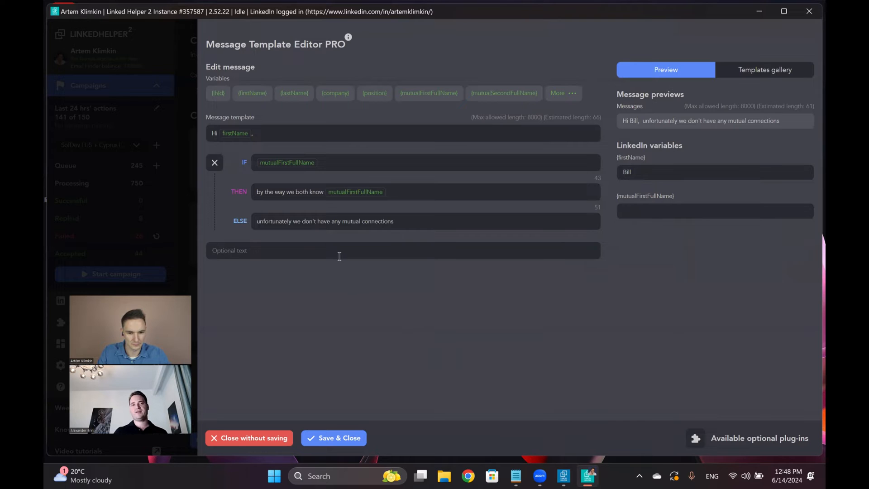
click(272, 134)
key(BackSpace)
key(BackSpace)
key(BackSpace)
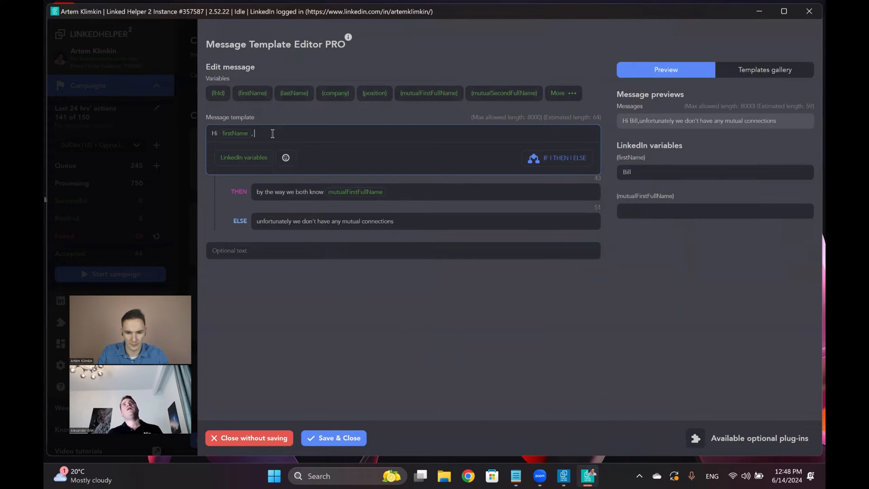
click(312, 203)
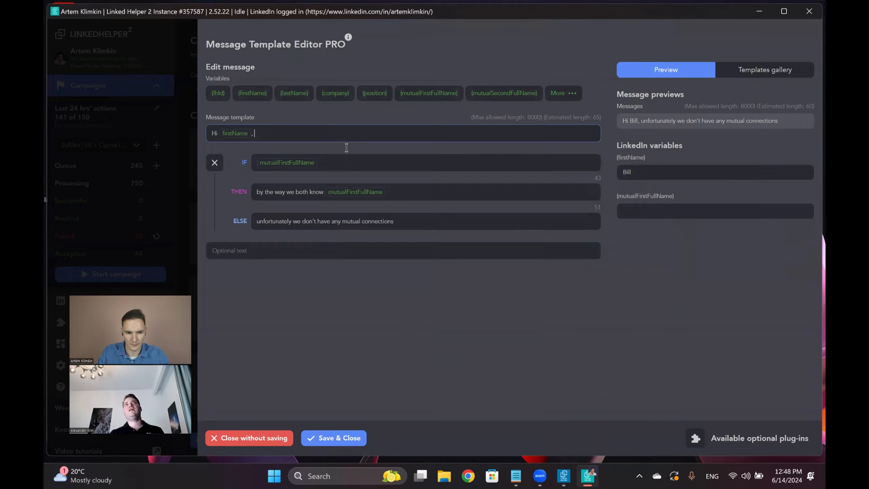
- Try a line break after the greeting's comma and remove it again
key(Return)
key(BackSpace)
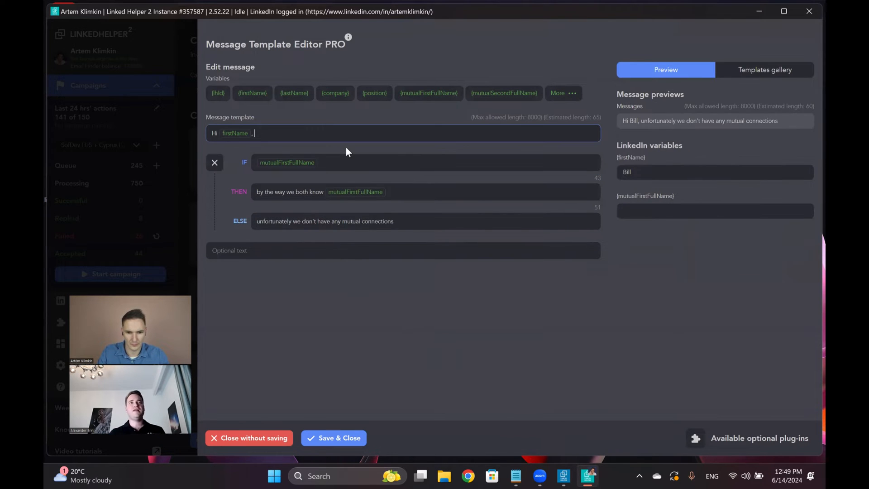
key(Return)
key(BackSpace)
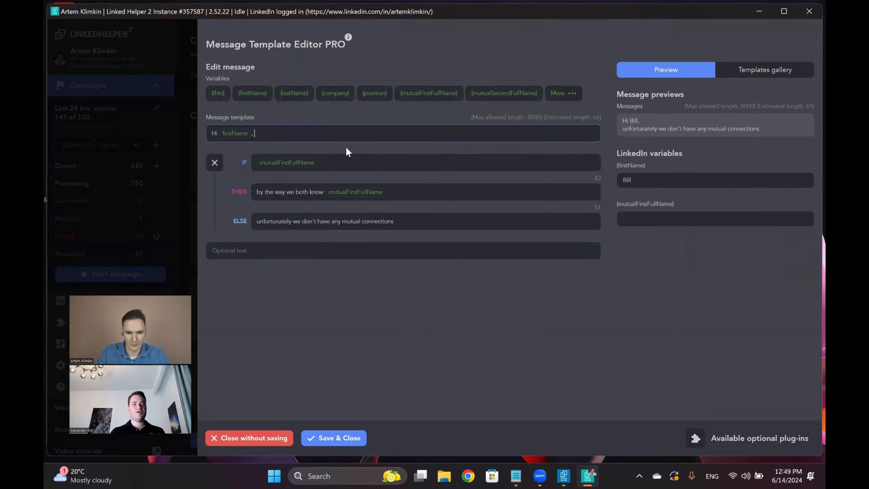
click(260, 252)
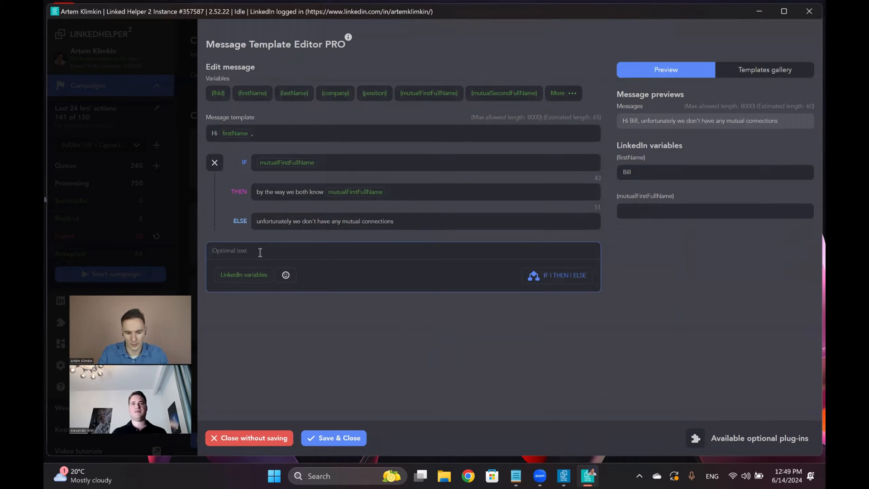
text(What's up)
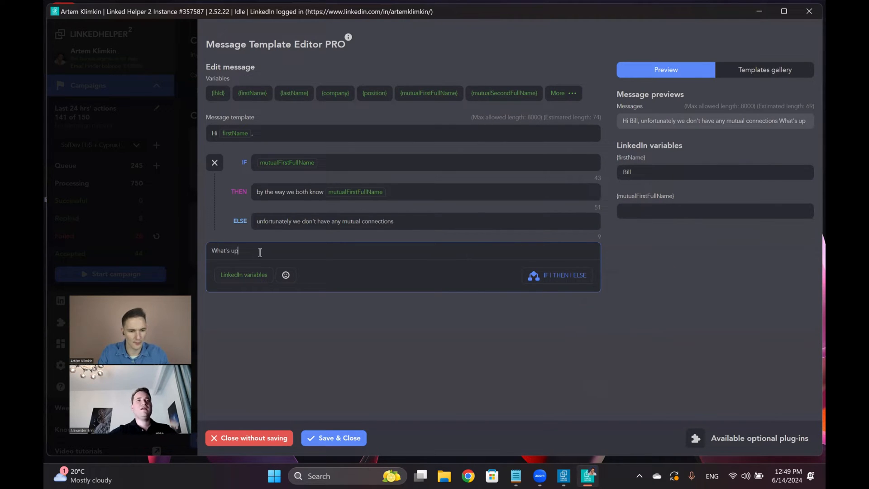
key(BackSpace)
key(BackSpace)
key(BackSpace)
key(BackSpace)
key(BackSpace)
key(BackSpace)
key(BackSpace)
key(BackSpace)
key(BackSpace)
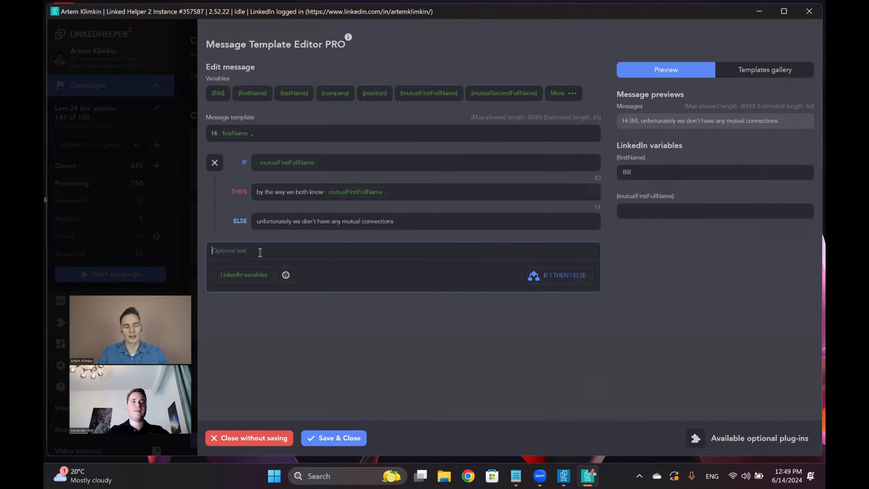
- Add "Here what's up" as the text following the IF-THEN-ELSE block
click(415, 104)
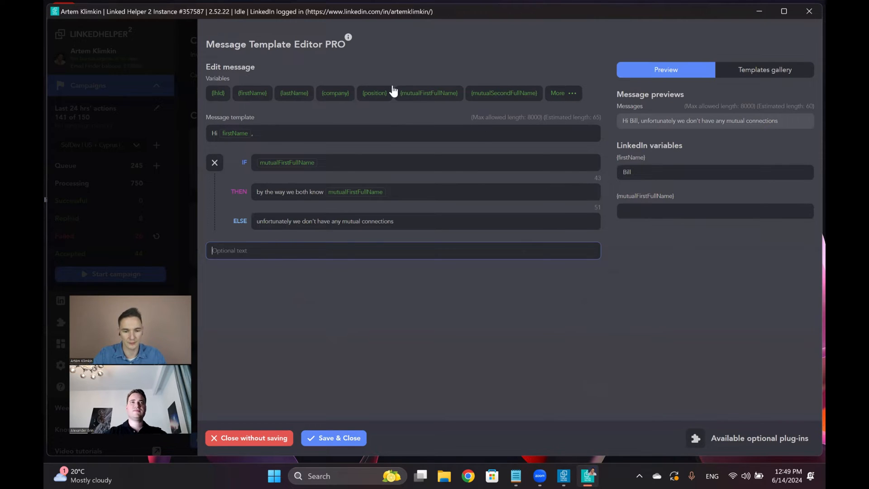
mouse_move(272, 265)
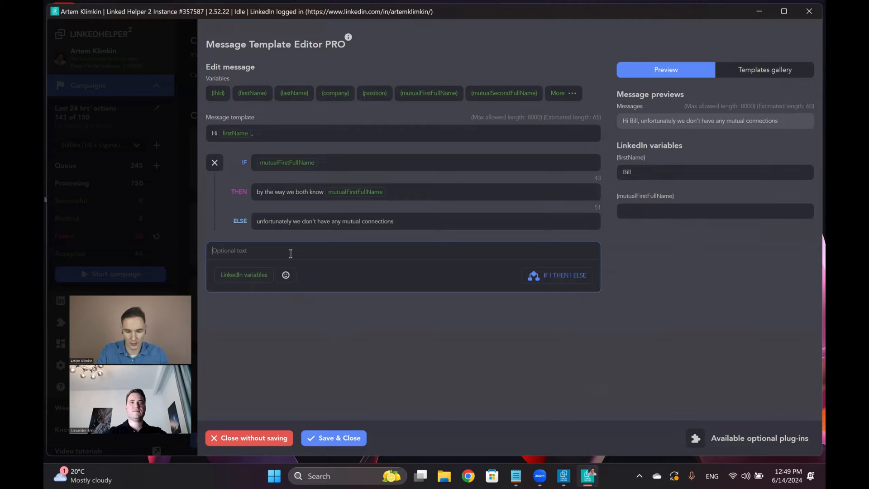
text(Here what's up)
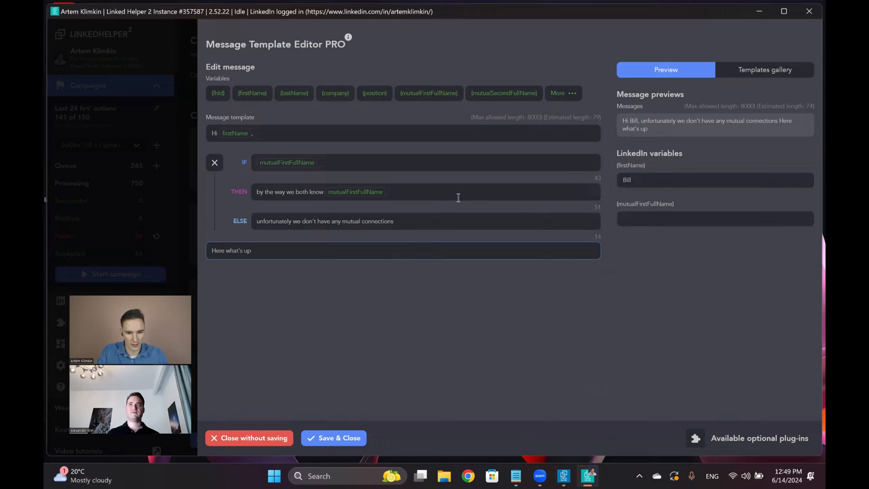
click(685, 287)
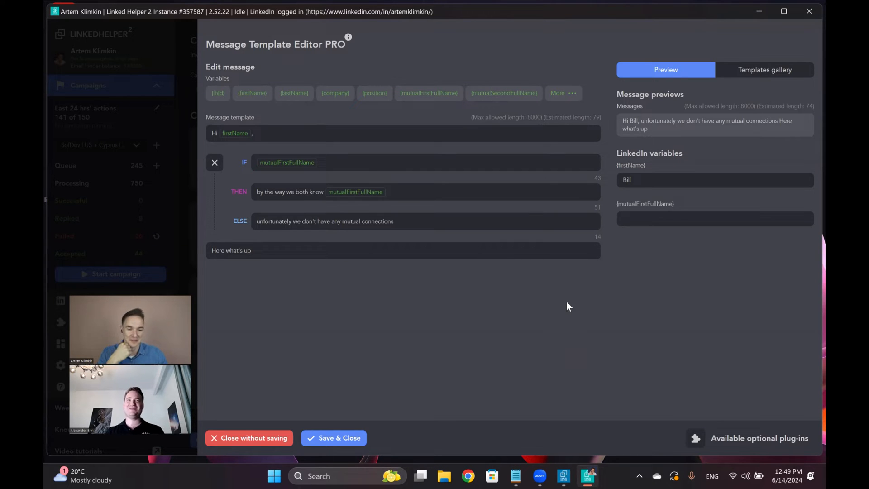
- Delete the whole ELSE text, leaving that branch of the condition empty
click(338, 220)
triple_click(338, 221)
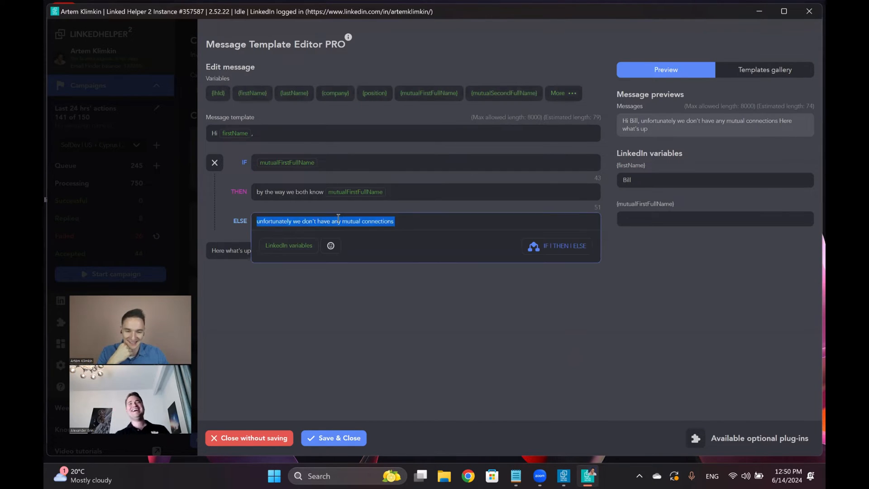
key(BackSpace)
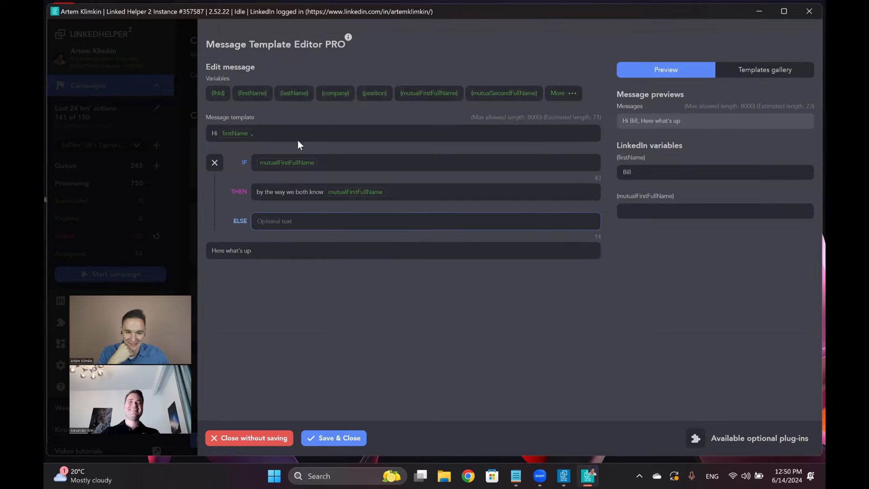
- Remove the comma and the space after the firstName variable in the greeting
click(289, 131)
key(BackSpace)
key(BackSpace)
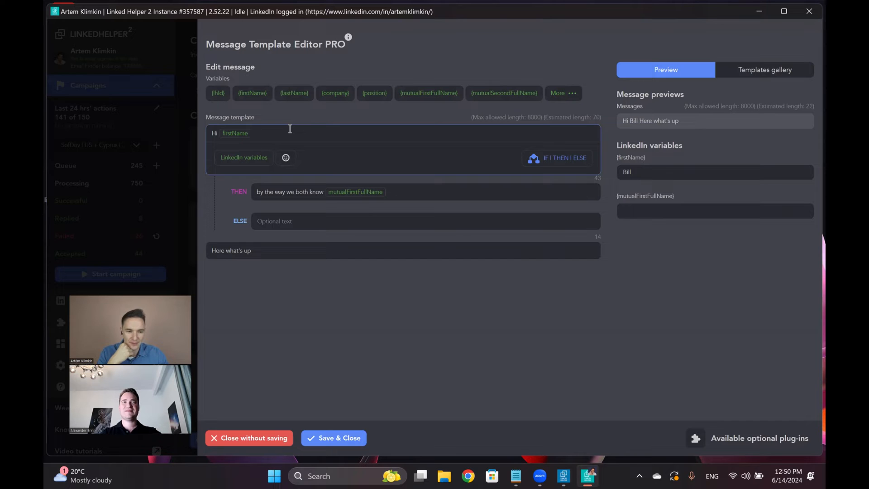
- Leave a blank line below the greeting and write "I hope SEO gods have been grateful to you"
key(Return)
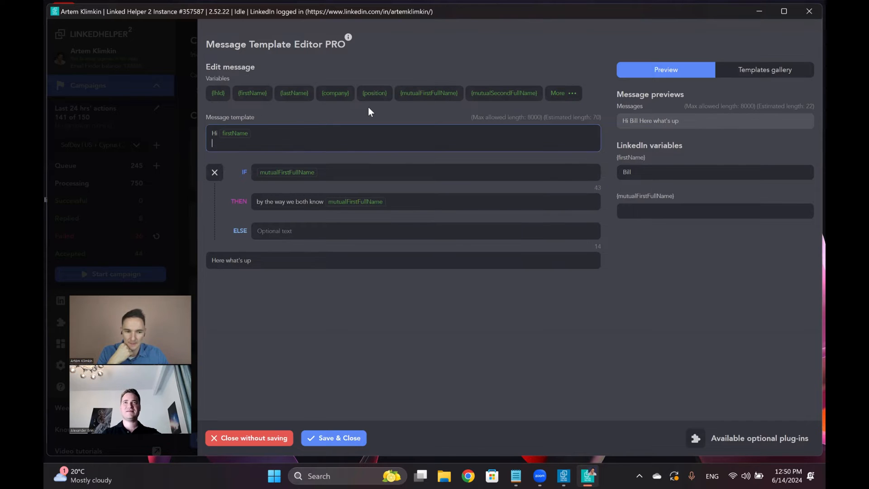
click(279, 132)
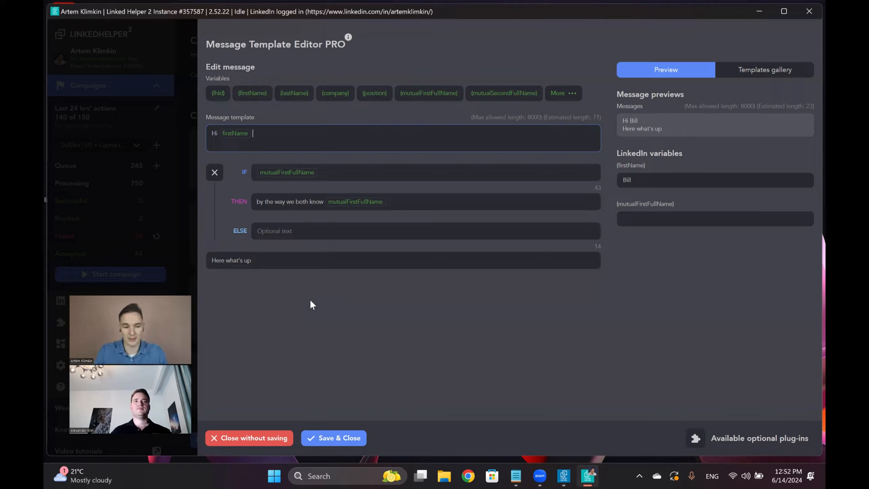
click(441, 140)
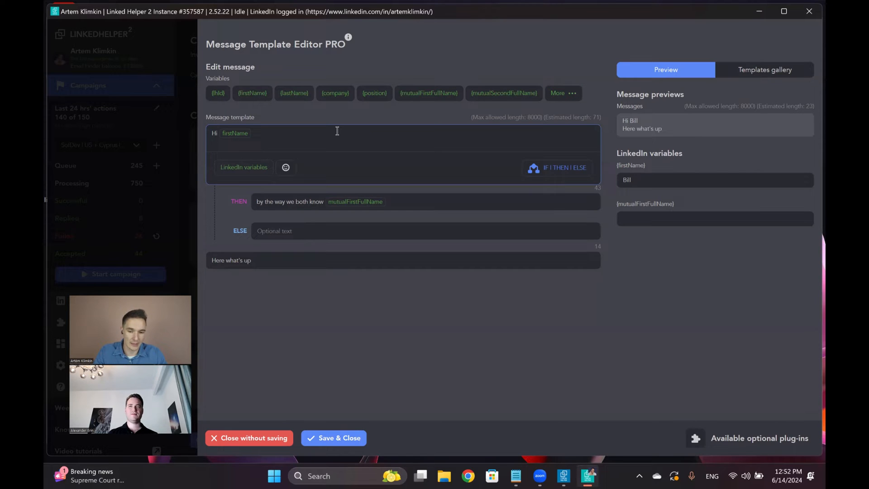
key(Return)
text(I hope )
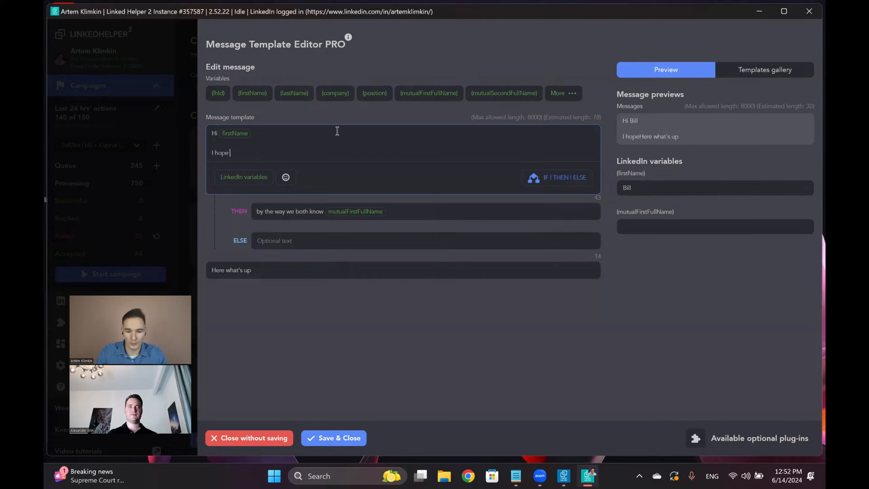
text(SEO )
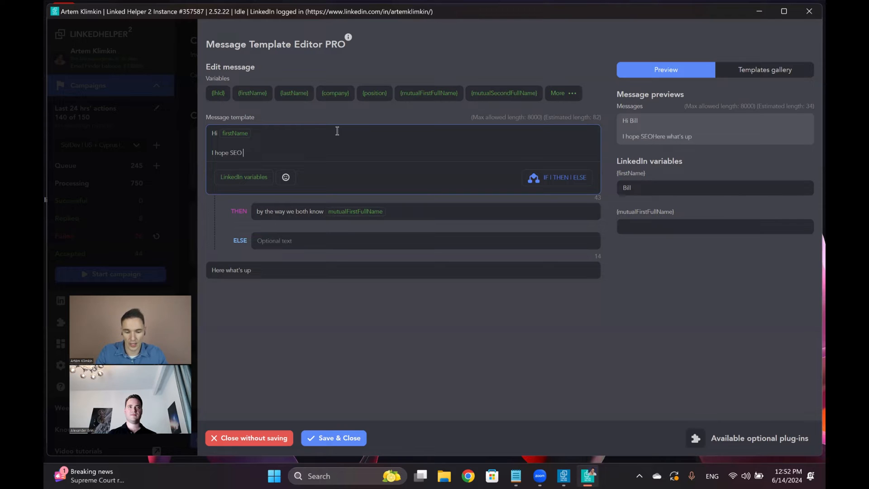
text(gods hav)
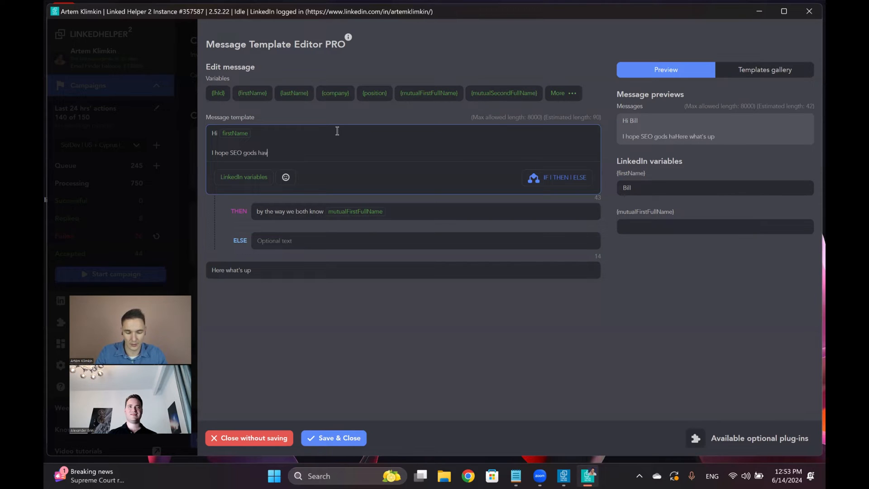
text(e been grateful for)
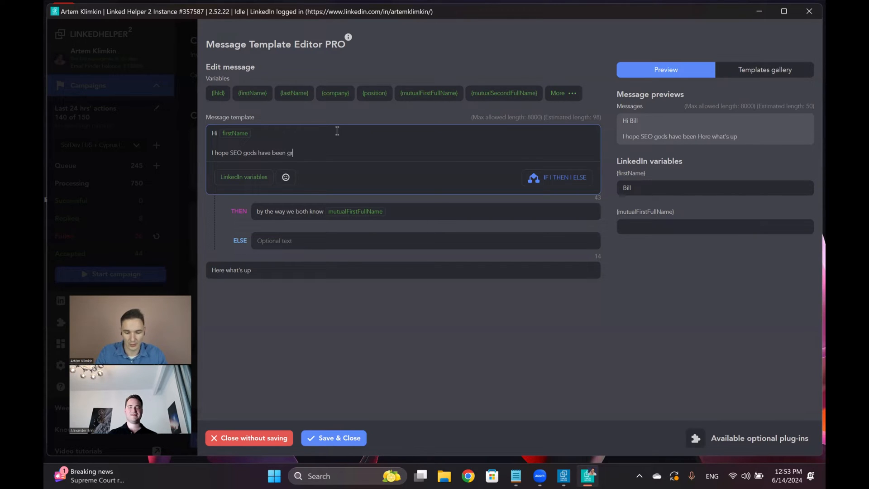
key(BackSpace)
key(BackSpace)
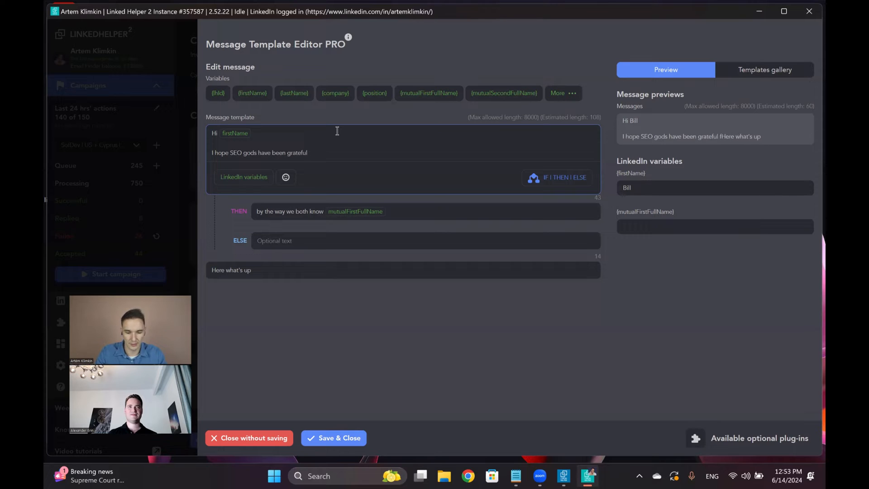
key(BackSpace)
text(to you)
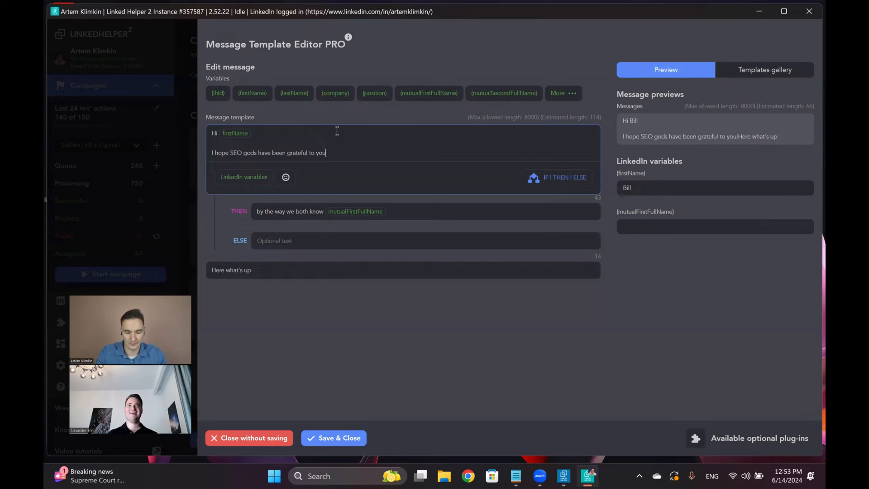
- Continue the sentence with an opening parenthesis and the text "and you weren't smashed by the recent G update"
text(! and)
key(BackSpace)
key(BackSpace)
key(BackSpace)
text((a)
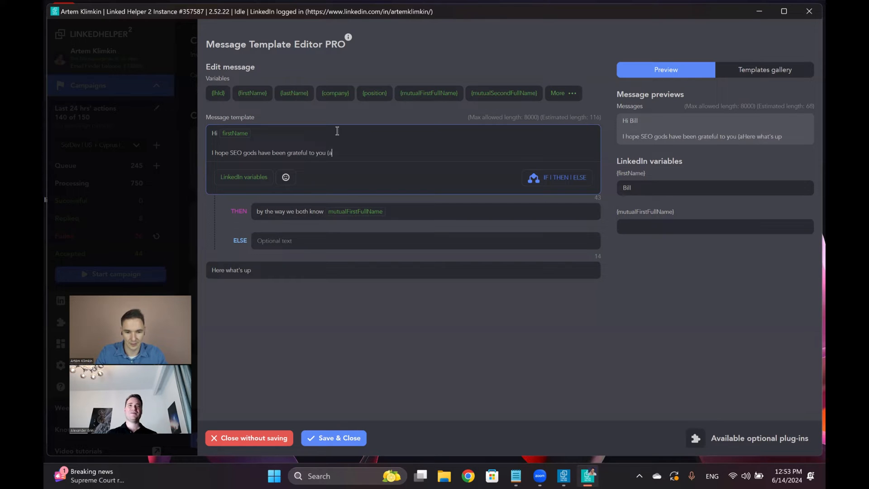
text(nd you we)
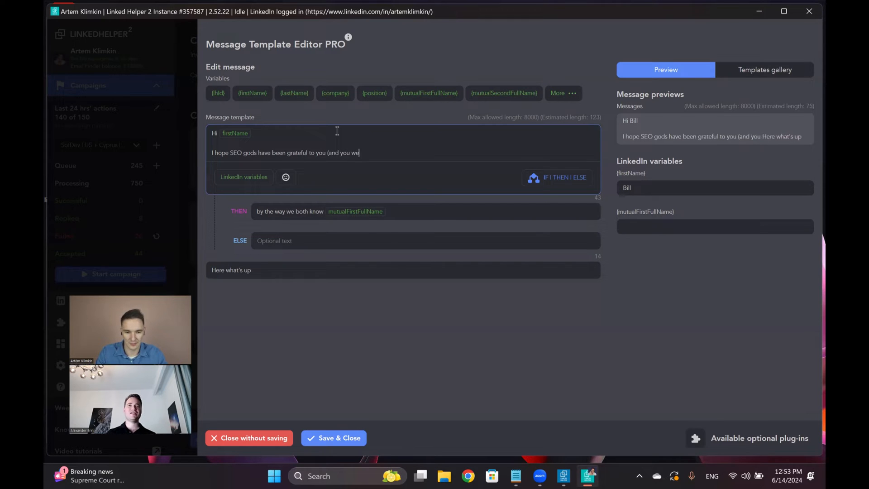
text(ren't smahe)
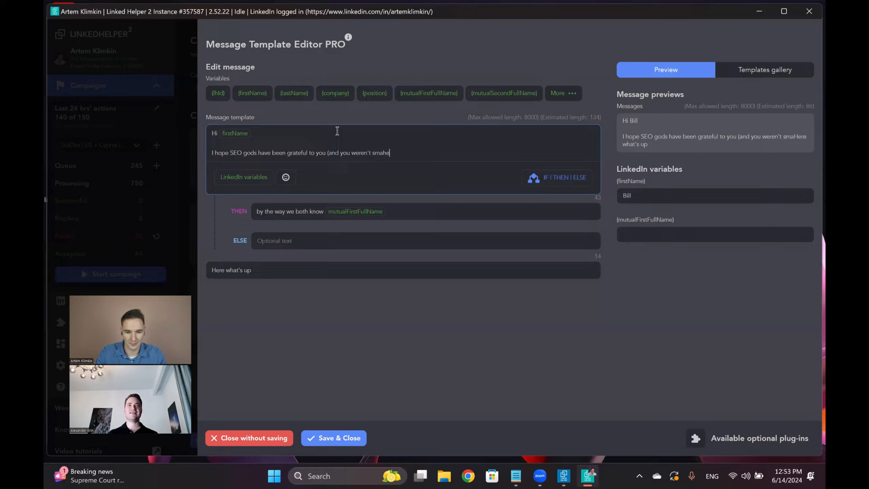
key(BackSpace)
key(BackSpace)
text(shed )
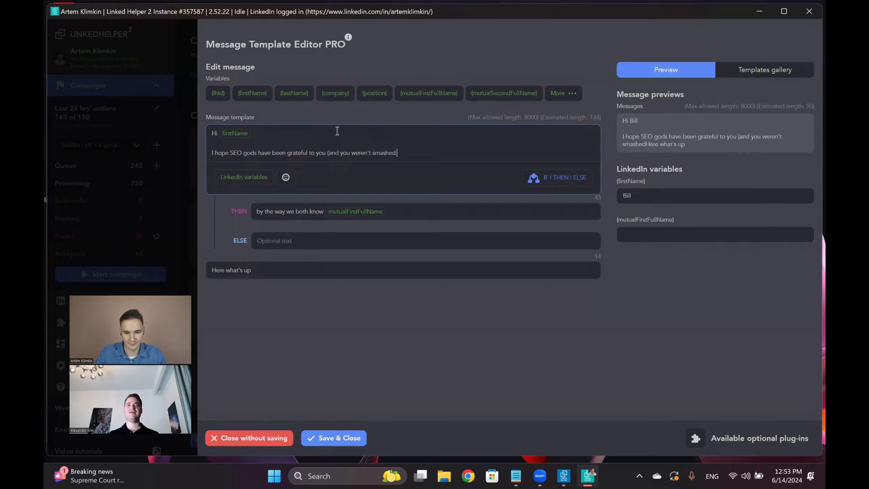
text(by the recen)
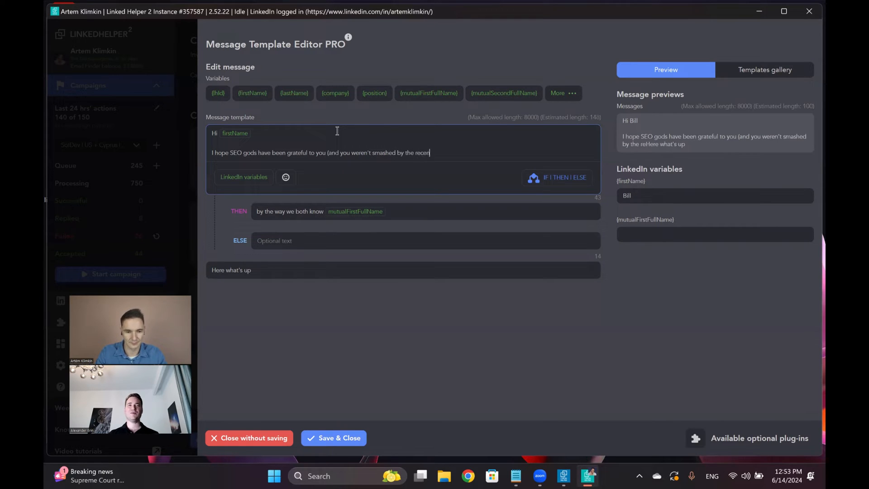
text(t )
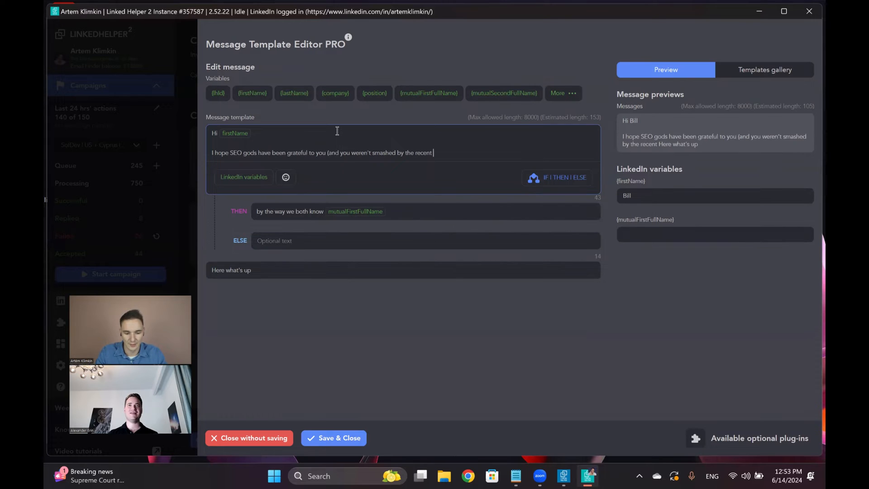
text(G update )
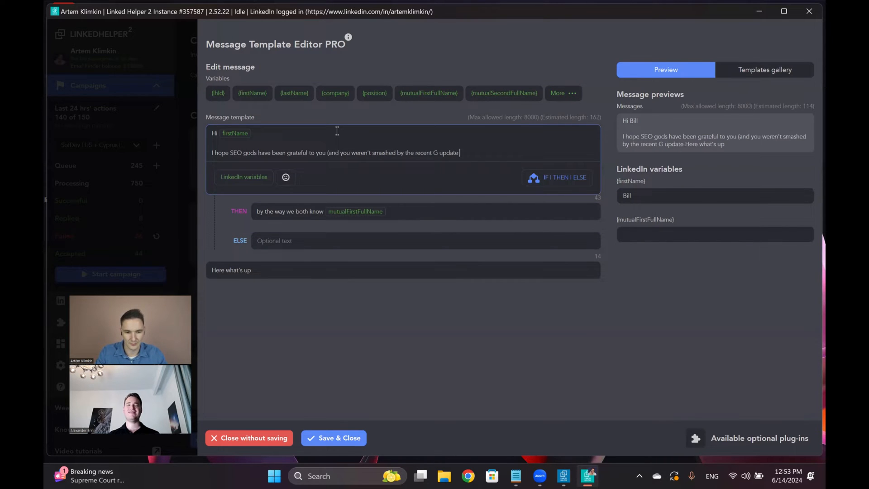
- Finish the parenthesis with "and enjoyed the leak)", correcting the spelling of "enjoyed"
text(and enjp)
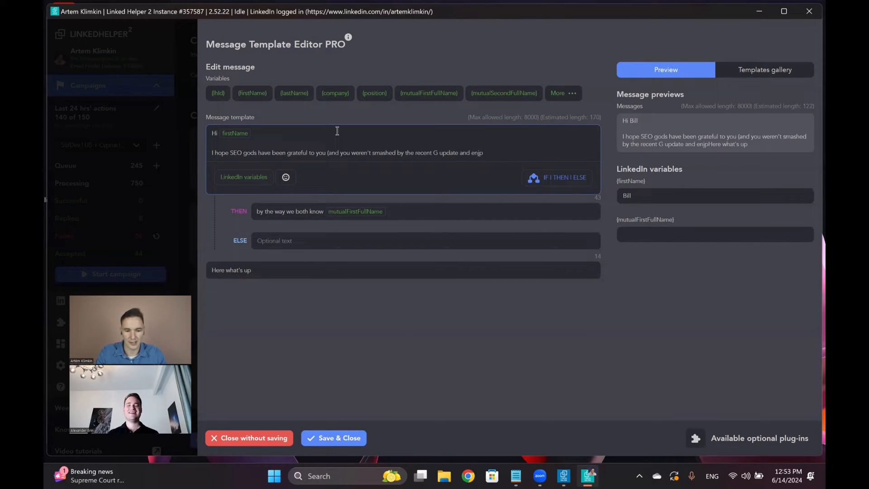
key(BackSpace)
text(oed the leak))
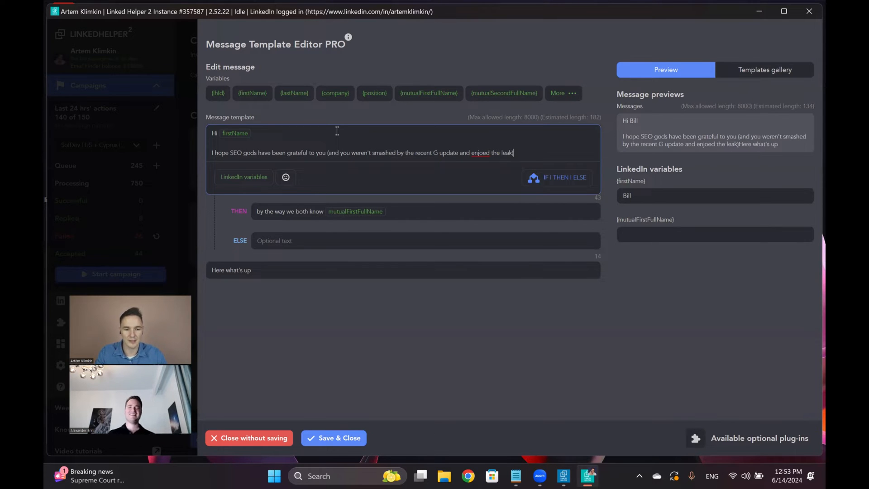
right_click(488, 153)
click(510, 161)
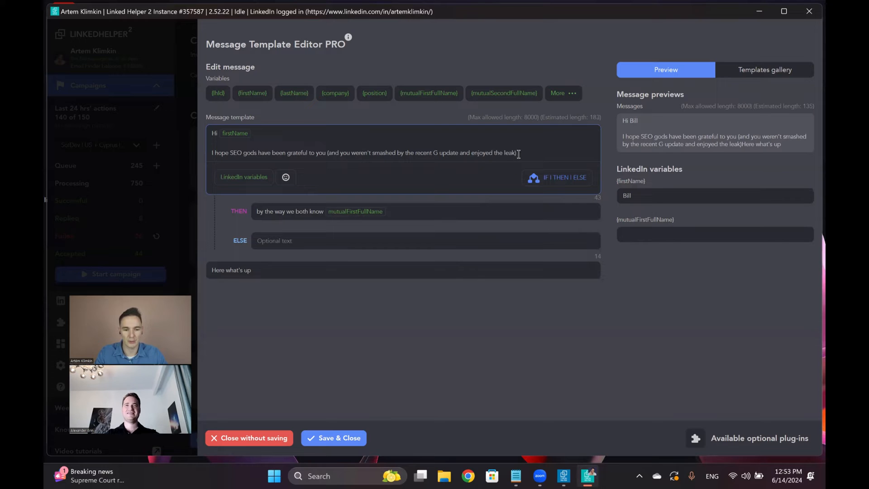
- Start a new paragraph after the SEO sentence, try "Btw," as its opening and delete that word again
triple_click(447, 154)
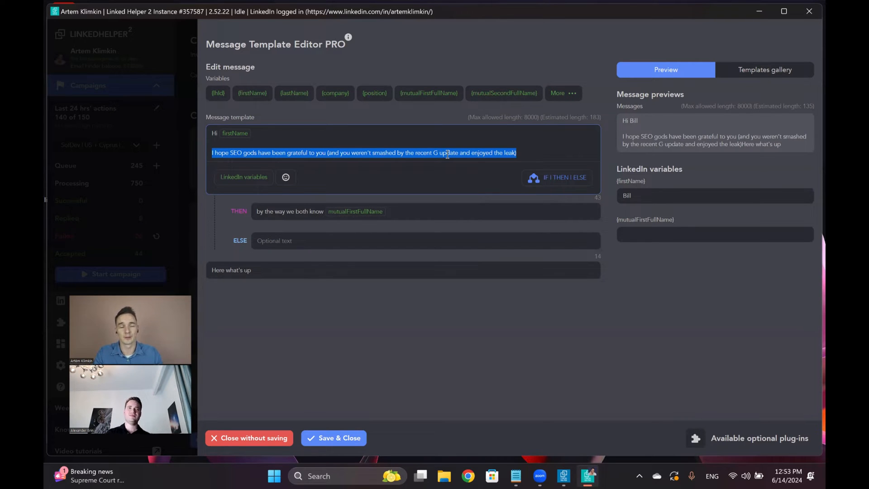
click(540, 154)
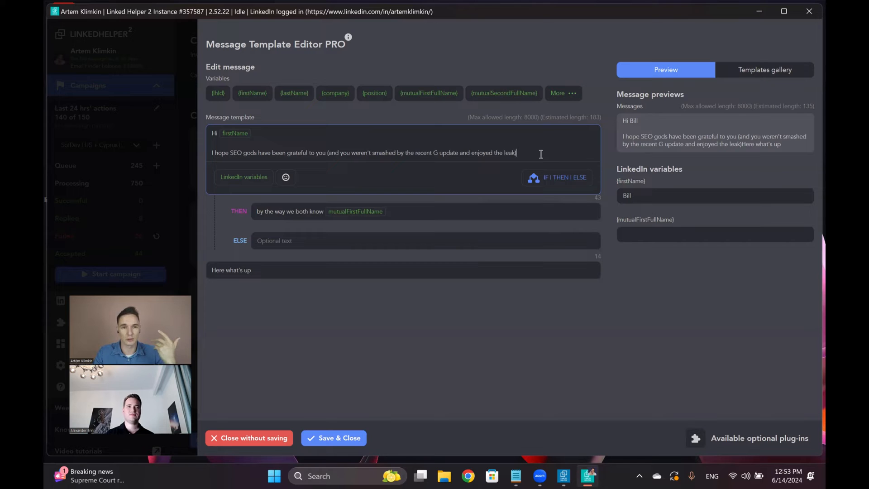
key(Return)
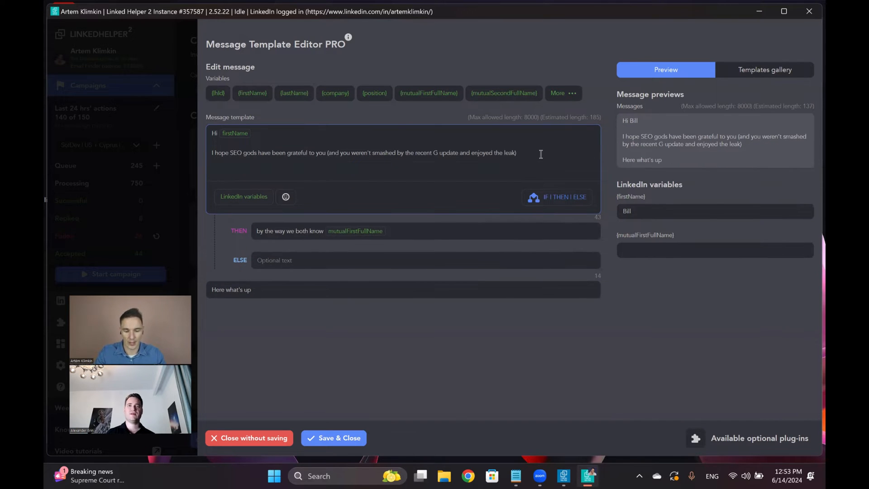
text(Btw,)
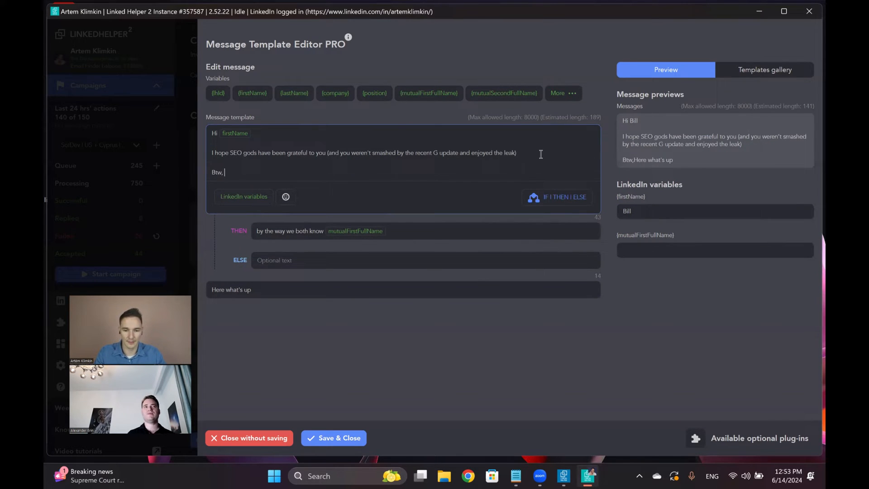
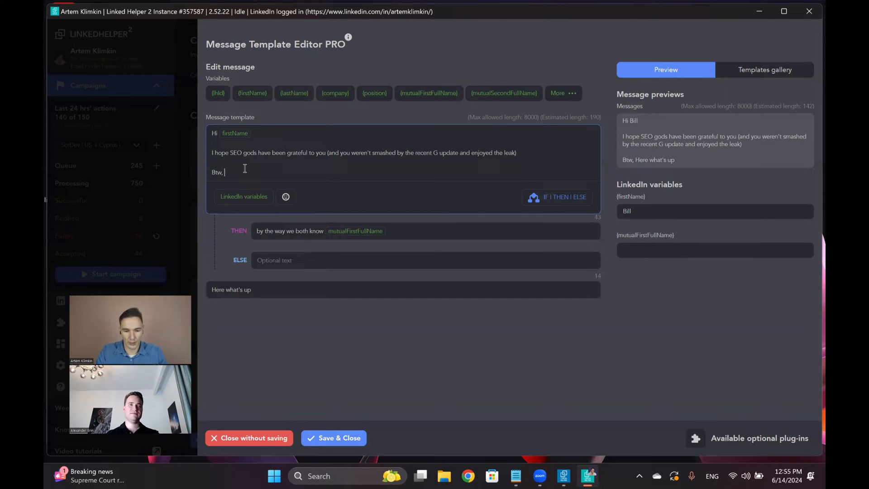
key(BackSpace)
key(BackSpace)
key(BackSpace)
key(BackSpace)
key(BackSpace)
- Write "PS this request IS business-related, but...I wanted to to start off without pitching" as the new paragraph
text(PS)
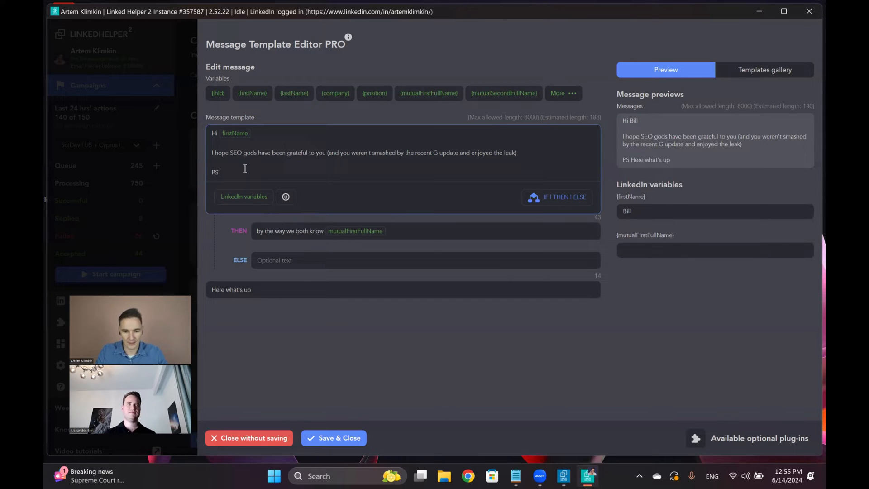
text( this request)
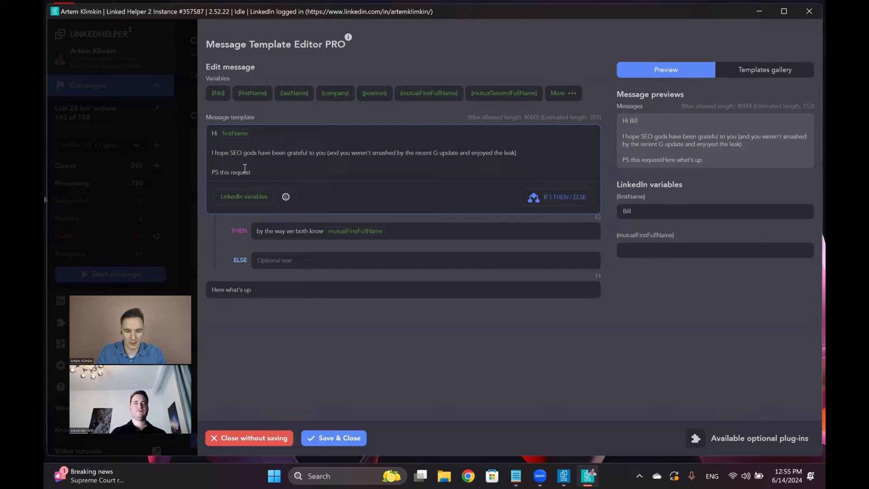
text( IS busine)
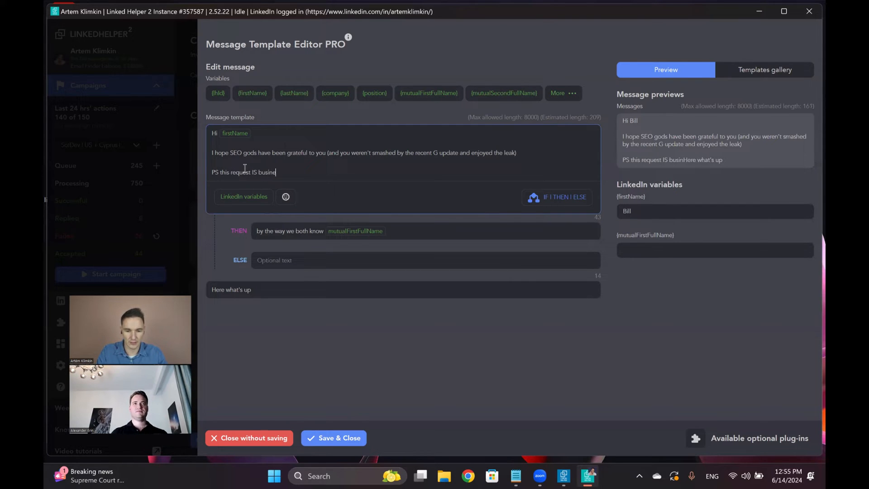
text(ss-r)
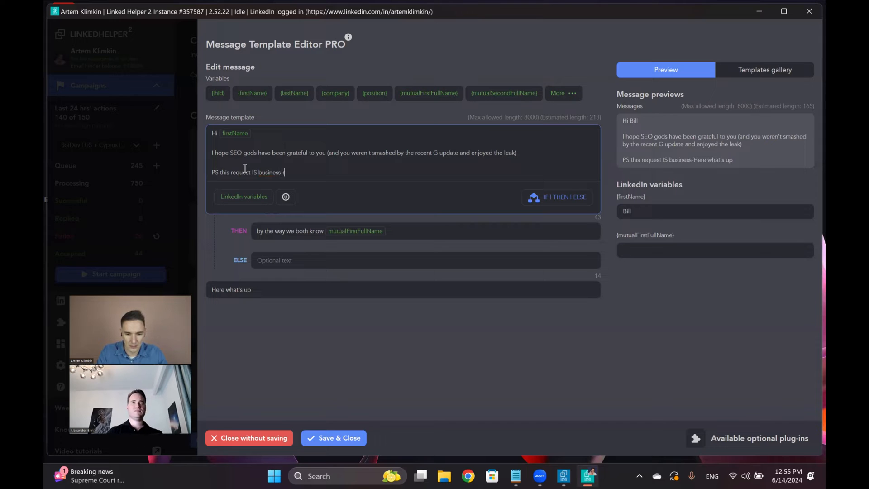
text(elated, but..)
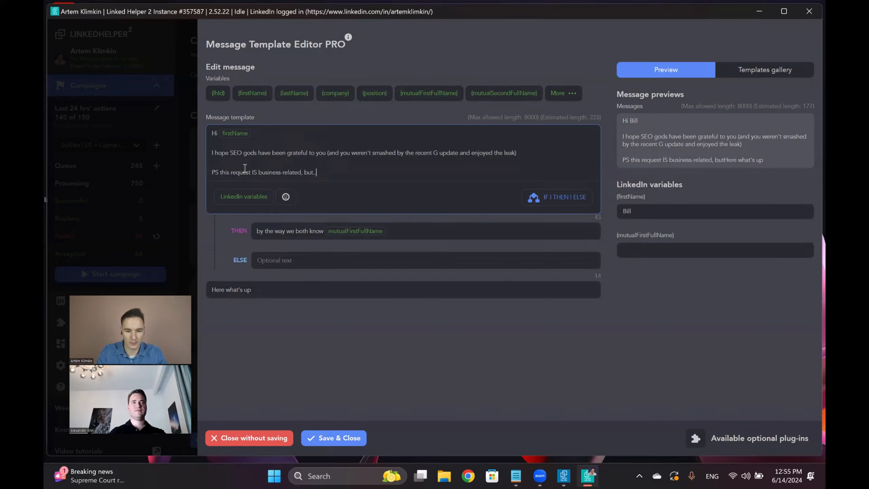
text(.I wanted to to start )
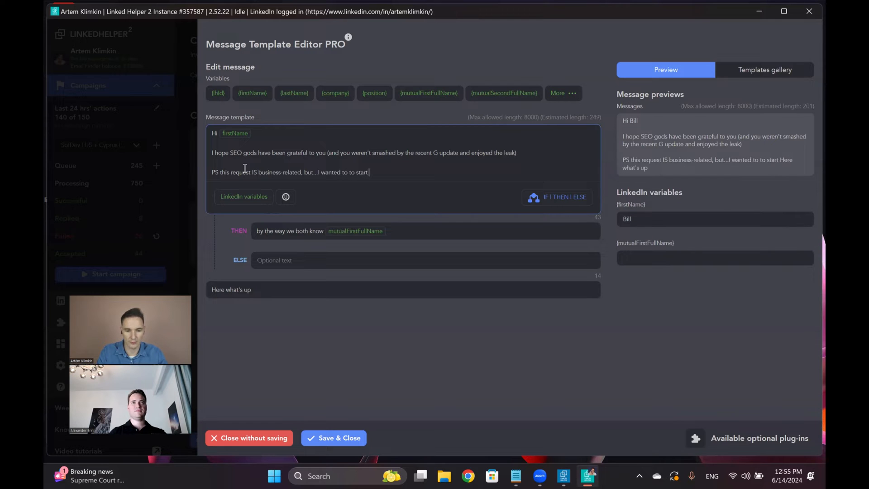
text(off wit)
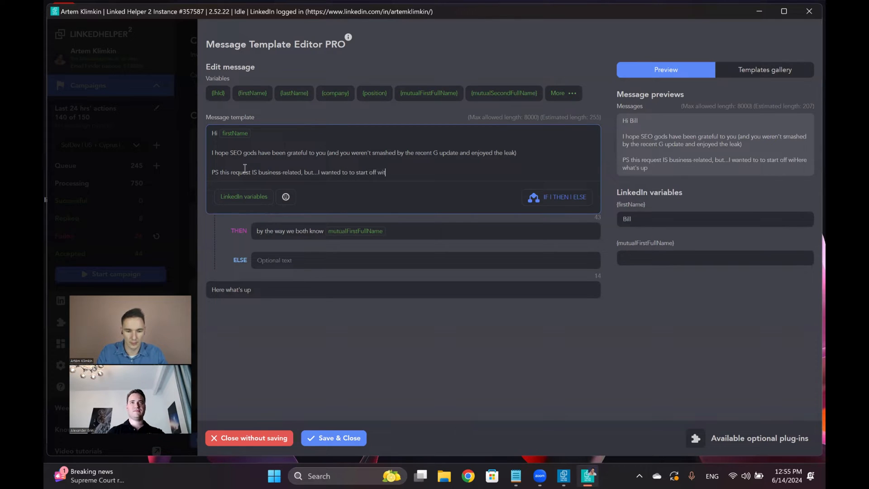
text(hout pit)
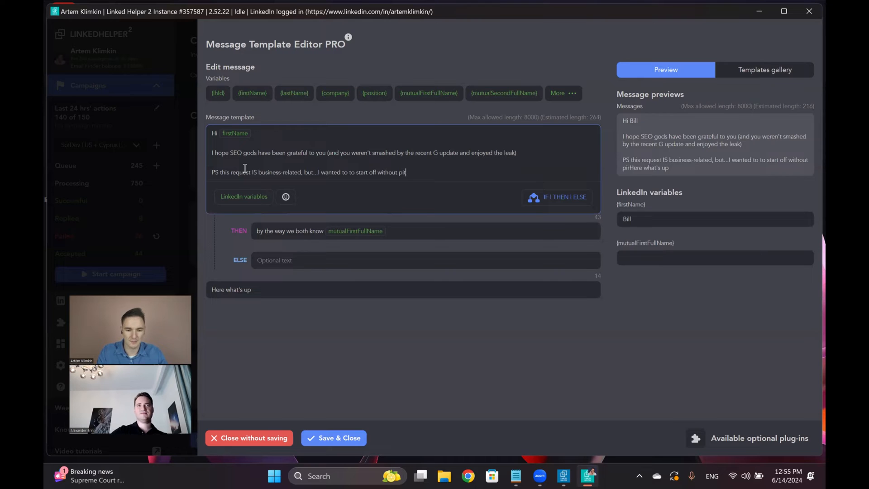
text(ching)
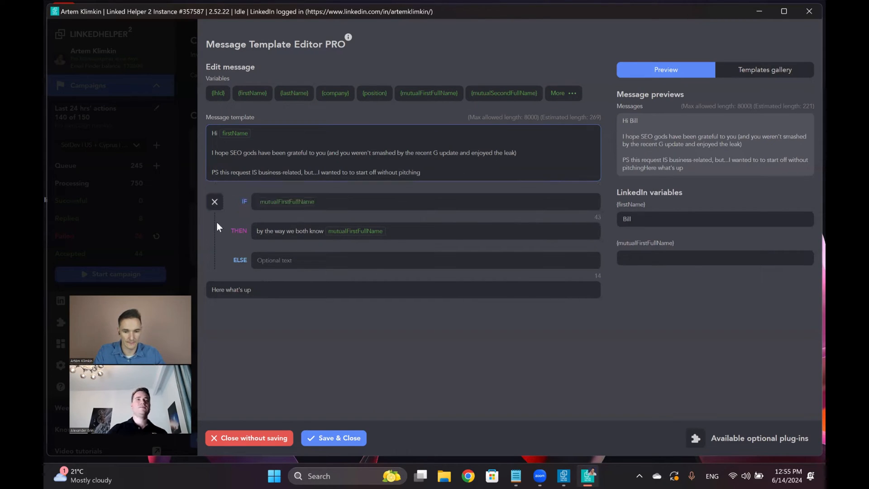
- Remove the IF-THEN-ELSE block from the template and delete the leftover text "Here what's up"
click(215, 202)
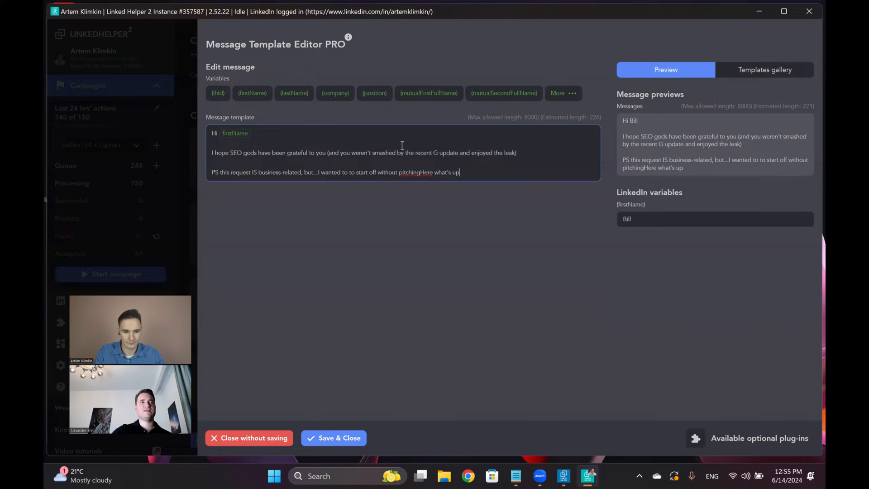
drag(421, 172, 460, 173)
key(BackSpace)
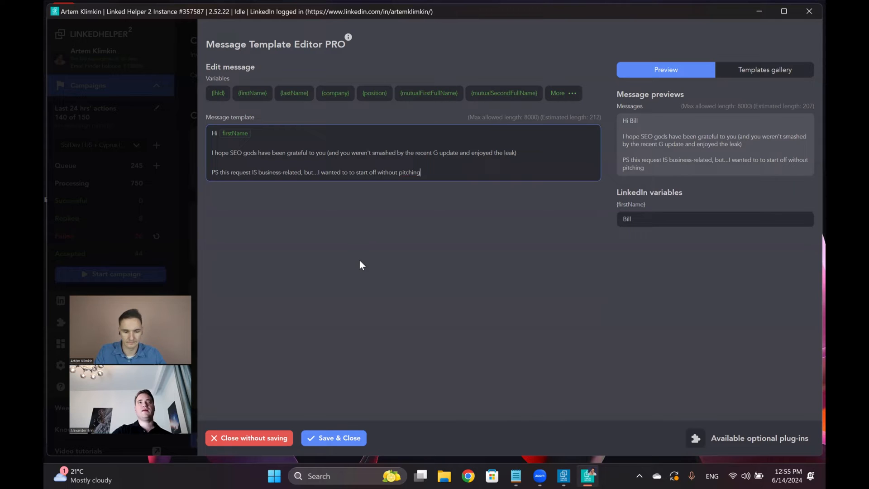
text(:))
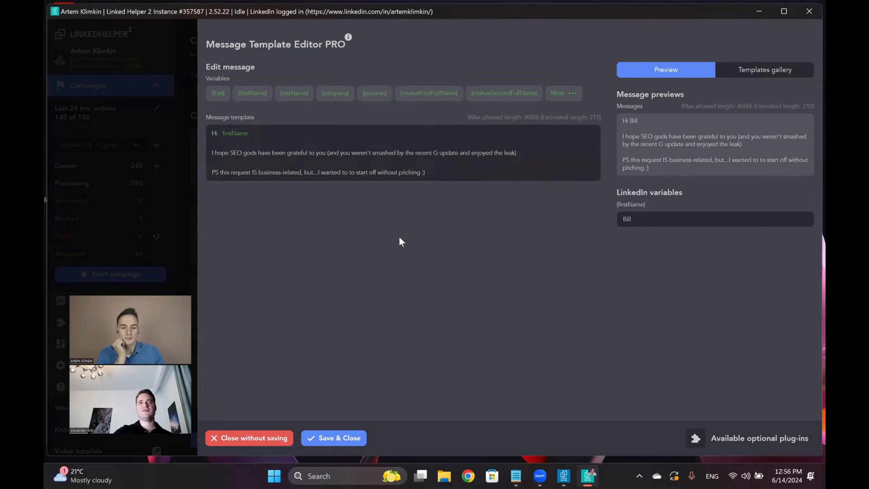
click(434, 172)
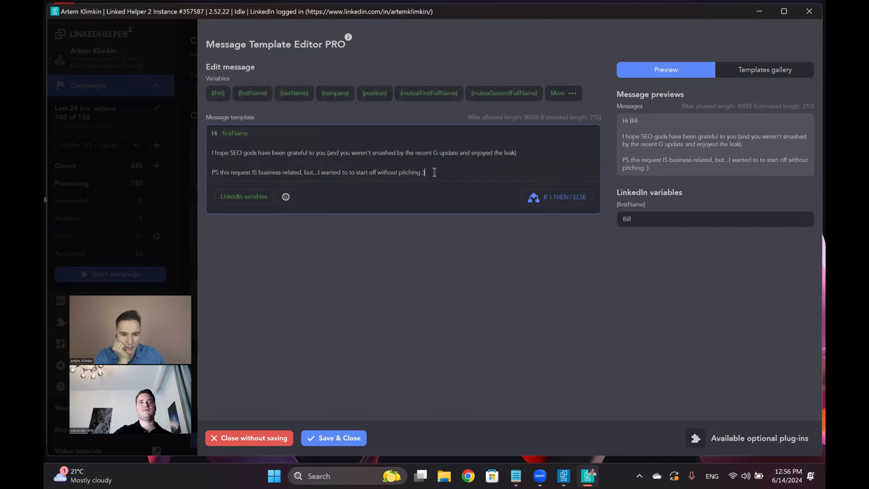
key(BackSpace)
key(BackSpace)
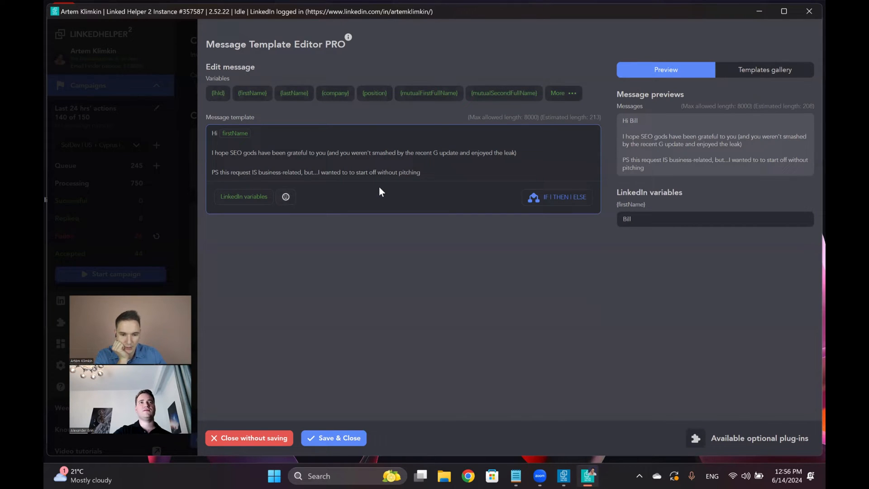
- Append 15 Money-Mouth Face emojis after "pitching" at the end of the PS line
click(286, 196)
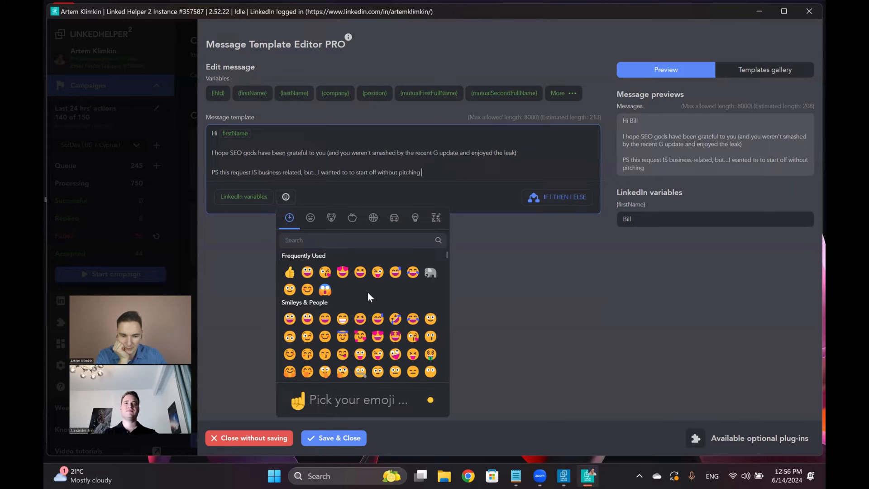
scroll(368, 292, down, 2)
click(433, 324)
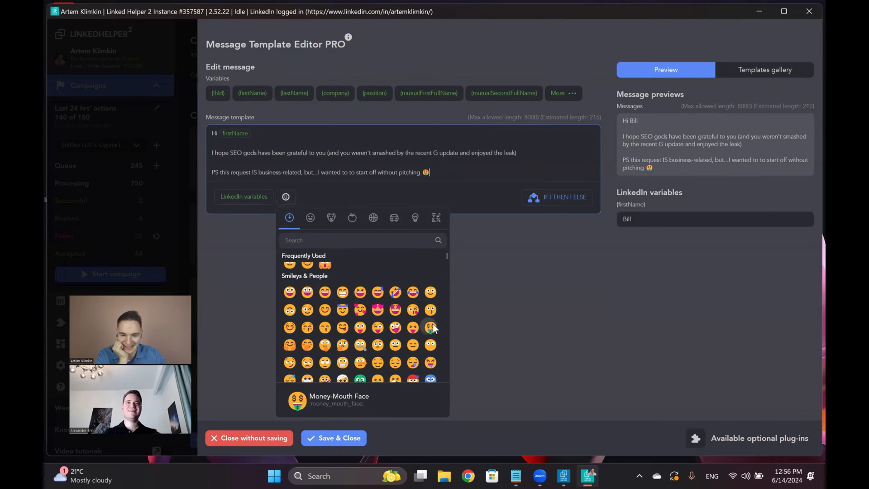
scroll(362, 306, down, 3)
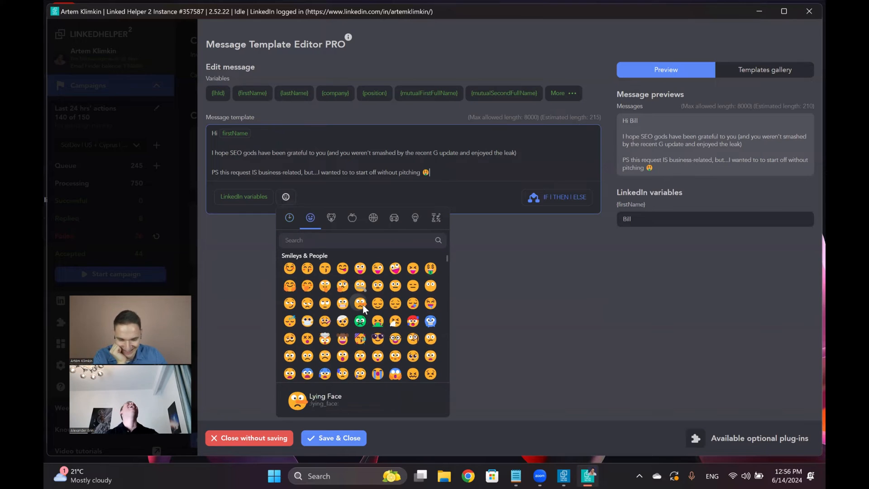
click(430, 270)
click(430, 271)
click(430, 270)
click(430, 270)
click(430, 271)
click(430, 271)
click(430, 270)
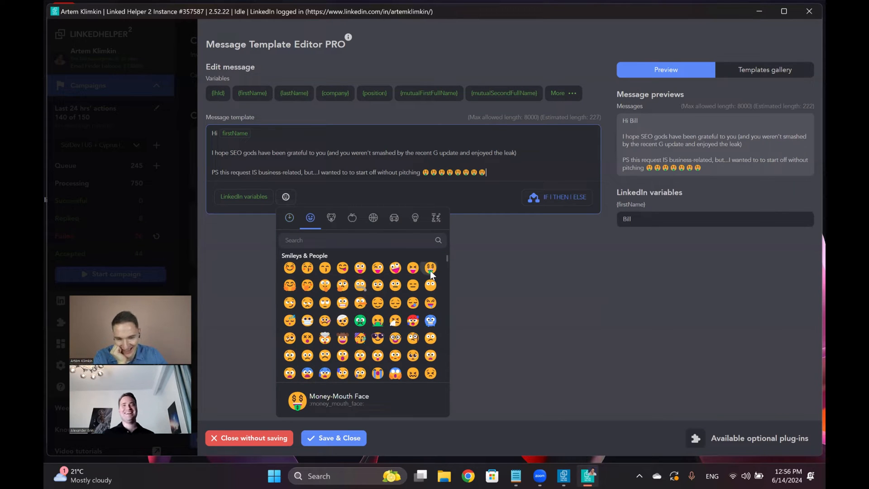
click(430, 270)
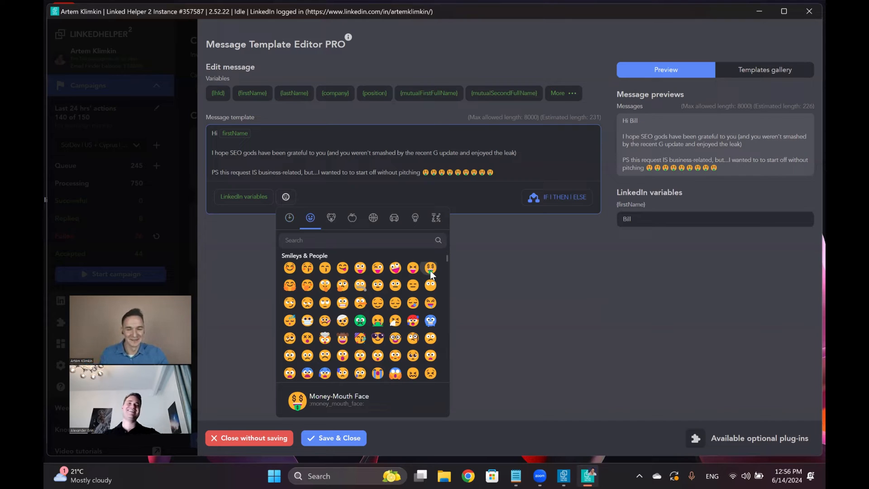
click(430, 270)
click(430, 270)
click(430, 270)
click(430, 270)
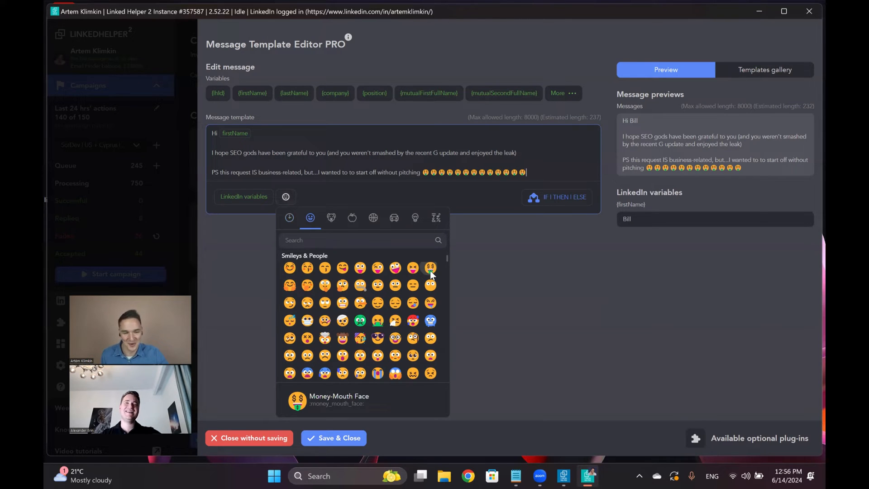
click(430, 270)
click(430, 270)
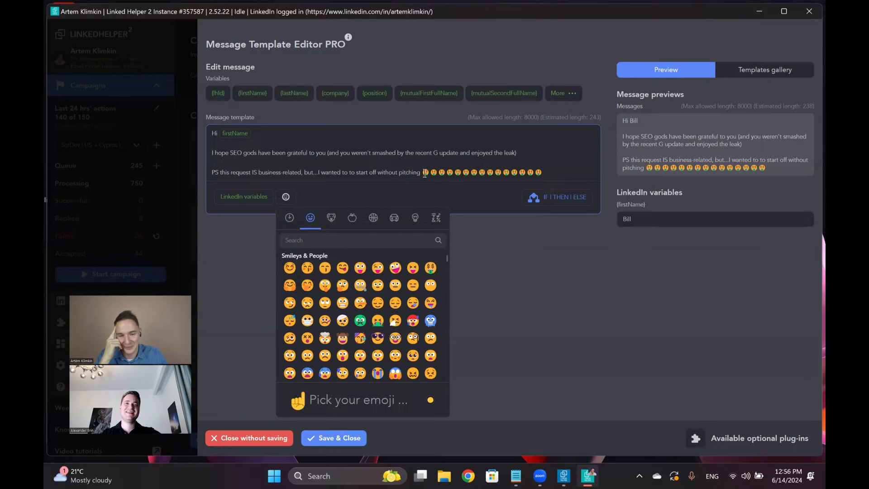
drag(424, 173, 547, 185)
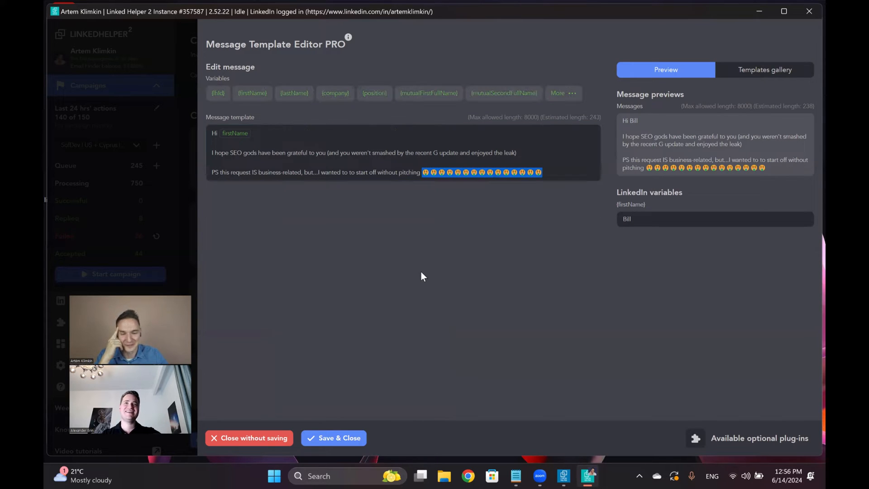
click(481, 148)
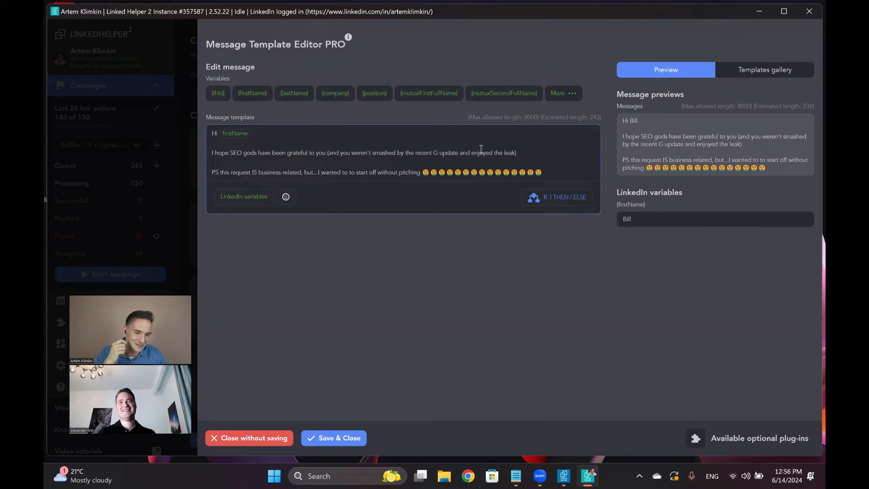
click(547, 175)
key(Return)
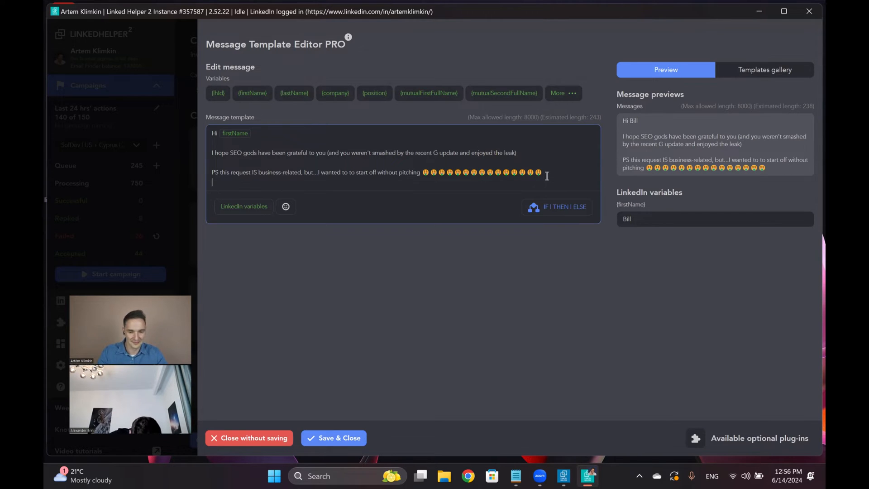
text(PPS)
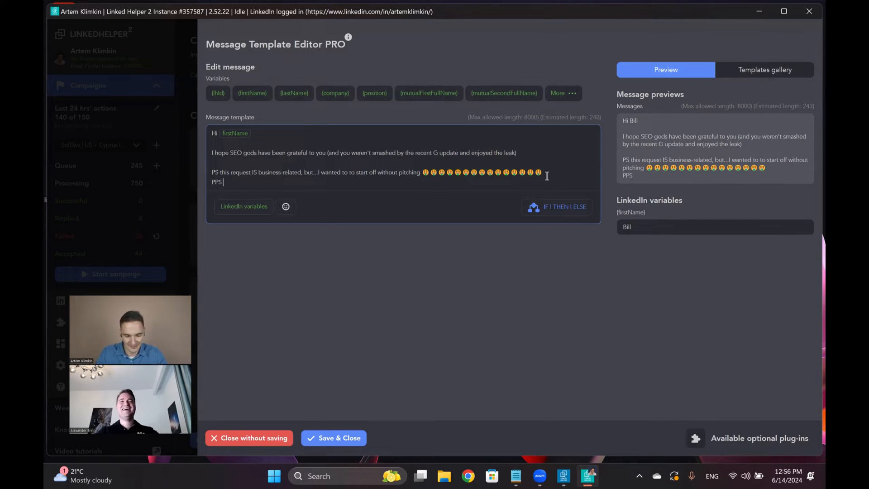
key(BackSpace)
key(Return)
text(PPS)
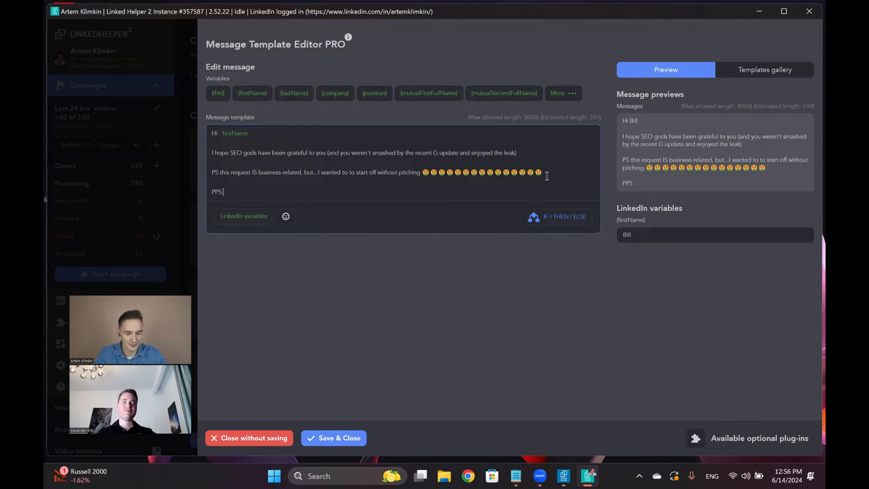
text(th)
key(BackSpace)
key(BackSpace)
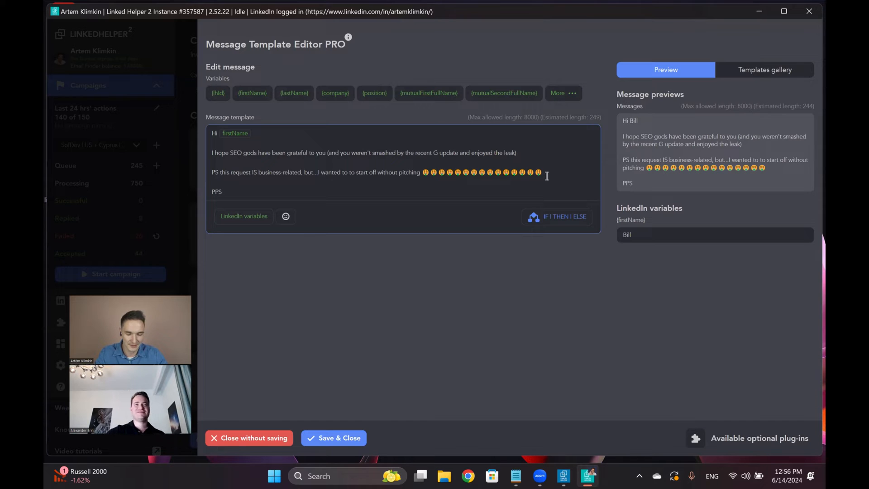
text(see)
key(BackSpace)
key(BackSpace)
key(BackSpace)
key(BackSpace)
key(BackSpace)
key(BackSpace)
key(BackSpace)
key(BackSpace)
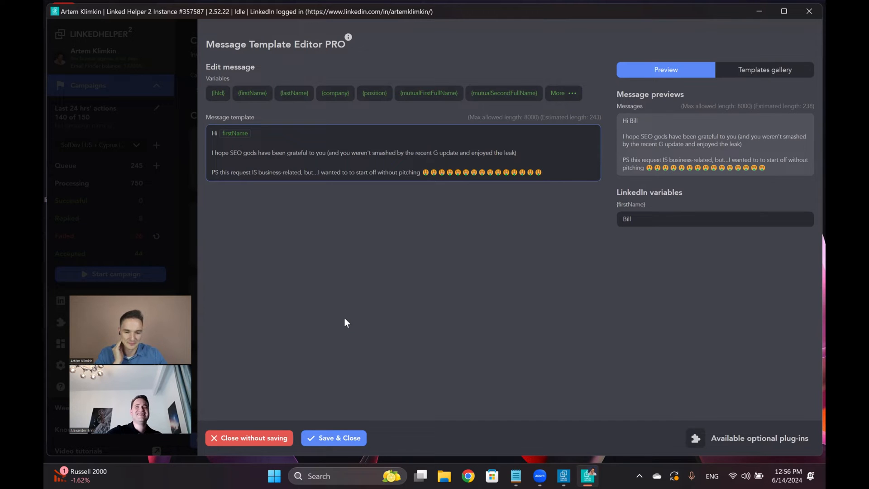
- Save the first follow-up message, then enable the 2nd follow-up message and open its template for editing
click(330, 440)
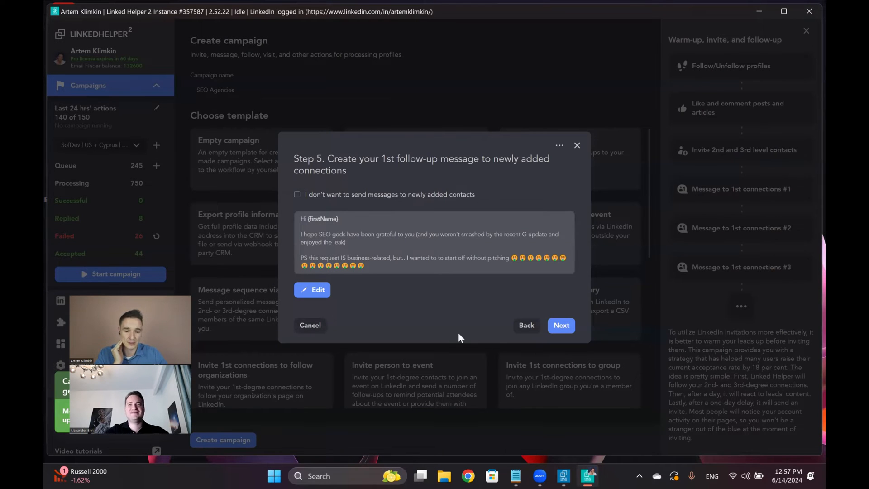
click(562, 326)
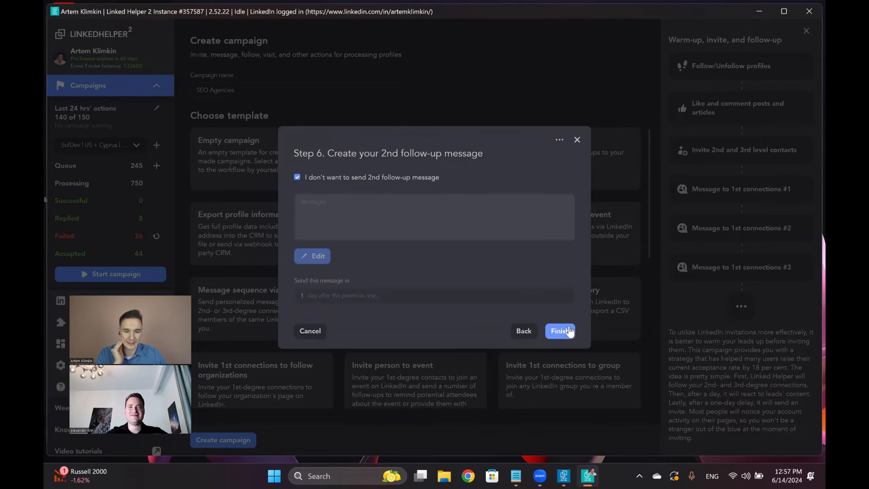
click(297, 177)
click(348, 211)
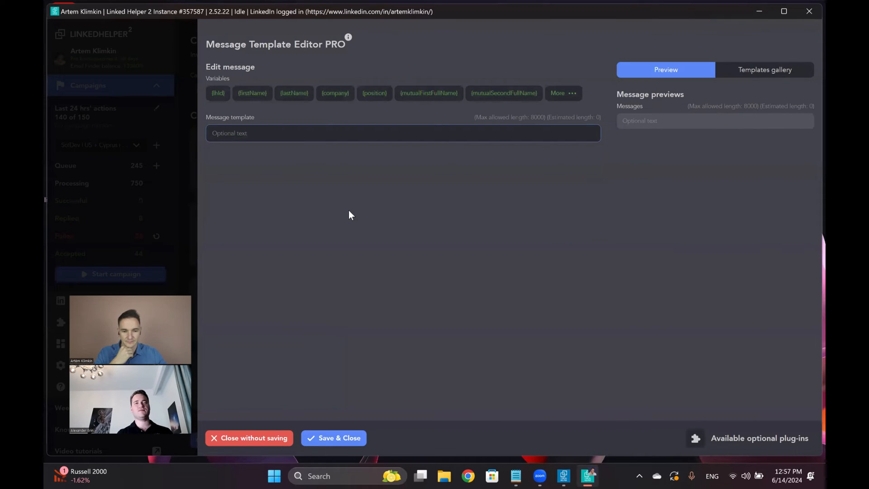
- Start the second follow-up with the firstName variable and "I wanted to ask you for some feedback about the service that I plan for SEO agencies"
click(279, 131)
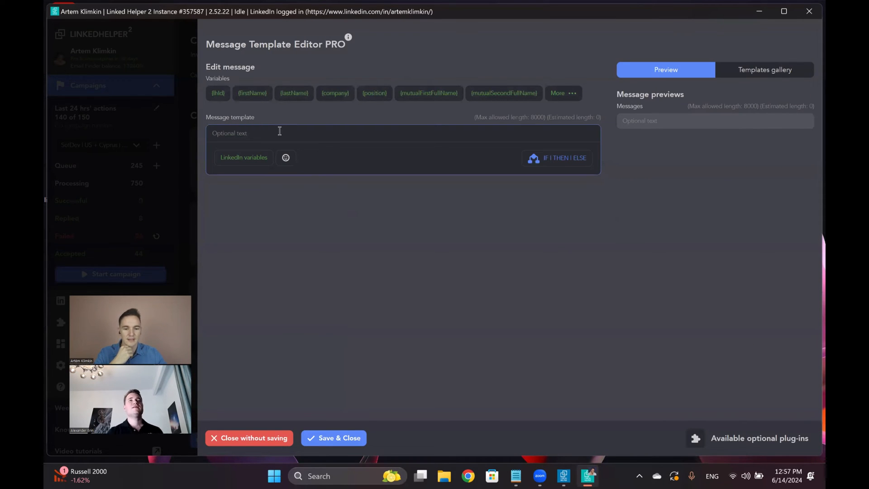
click(332, 240)
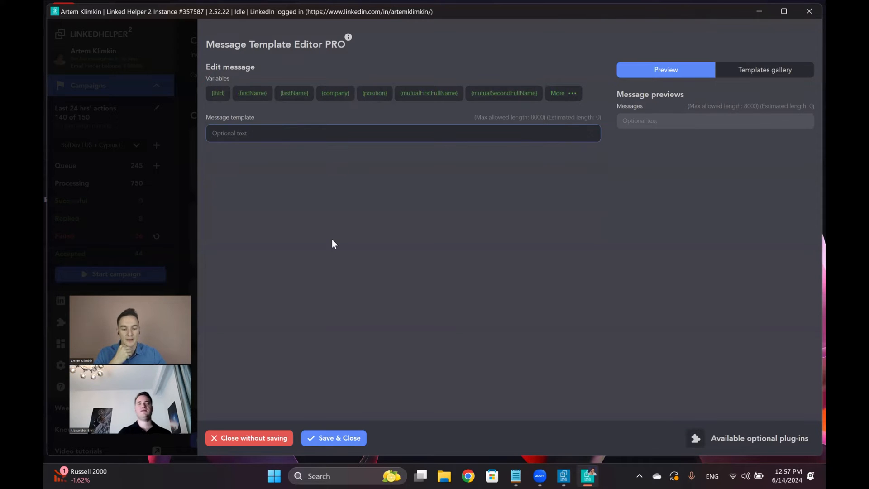
mouse_move(317, 172)
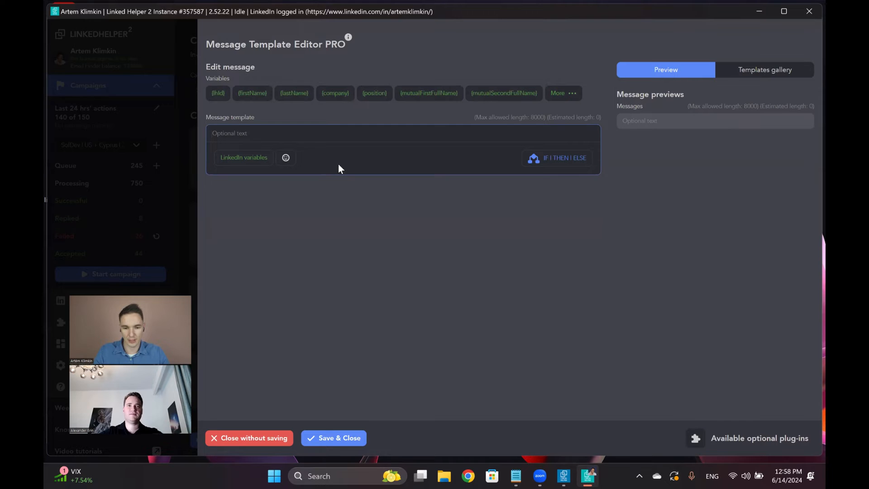
click(253, 94)
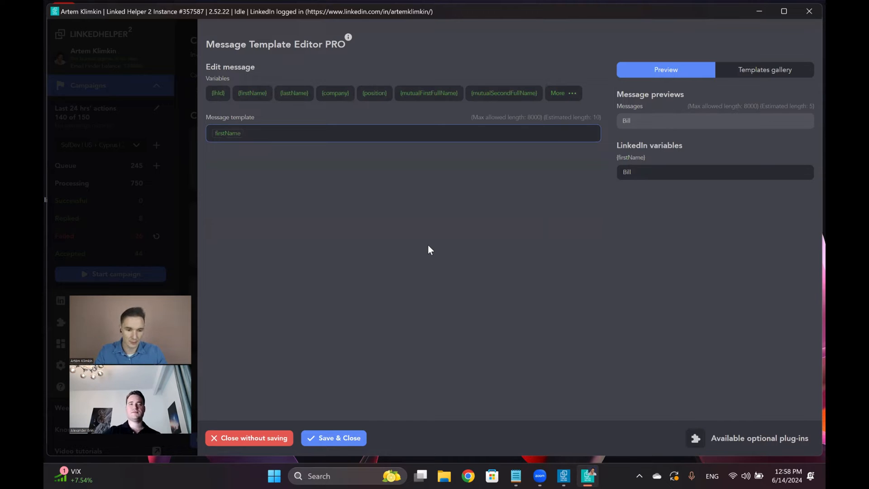
text(I wante)
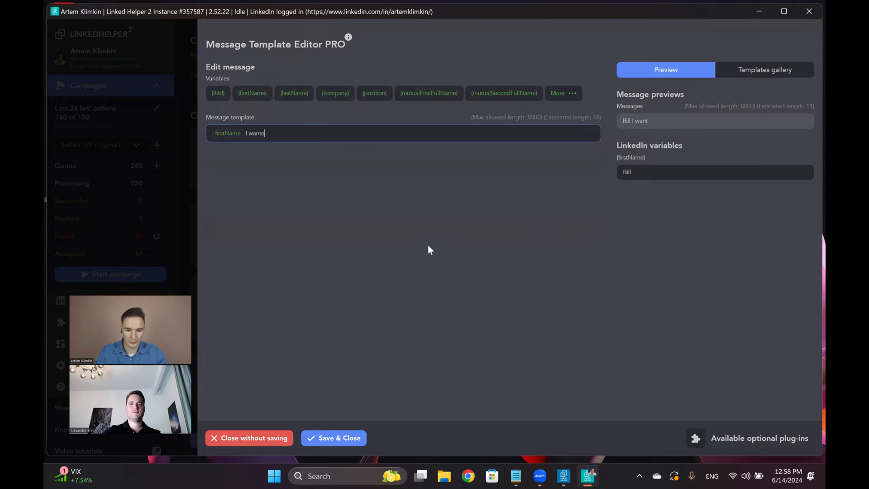
text(d to ask you for spe)
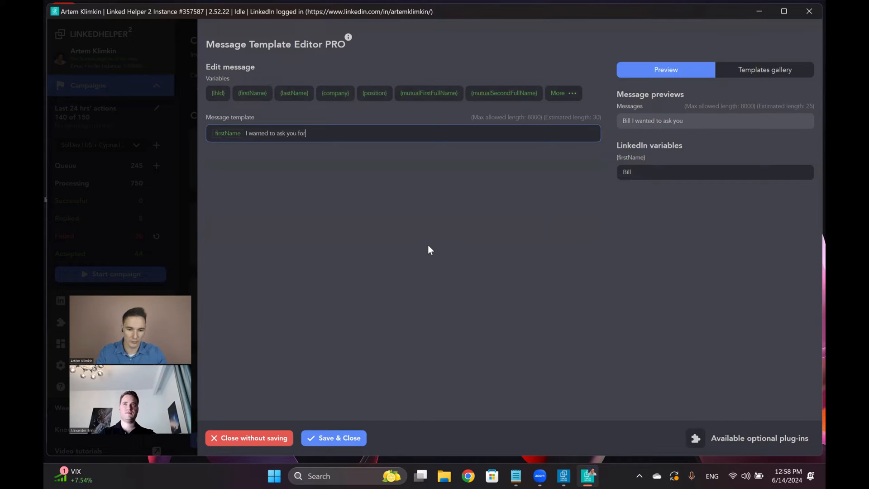
key(BackSpace)
key(BackSpace)
text(ome )
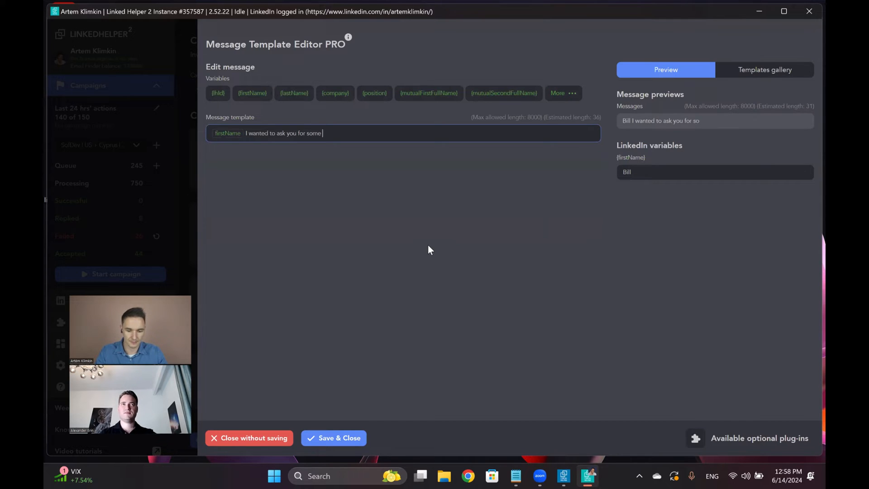
text(feedback about t)
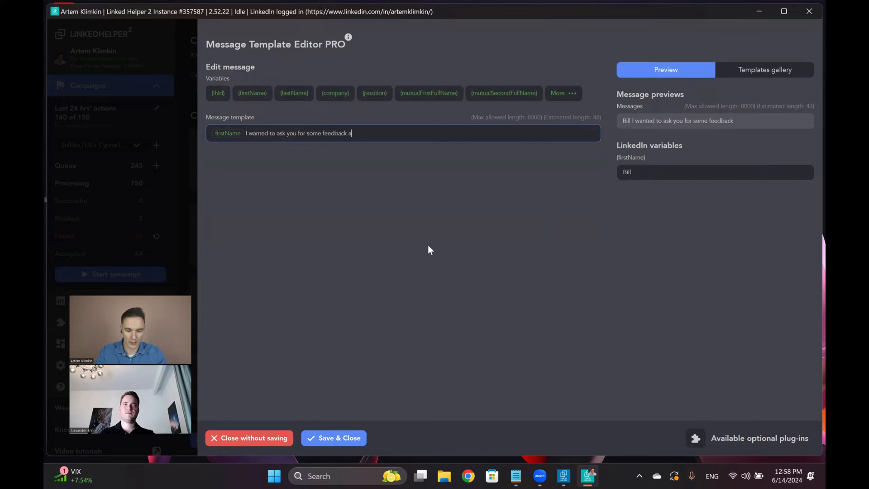
text(h)
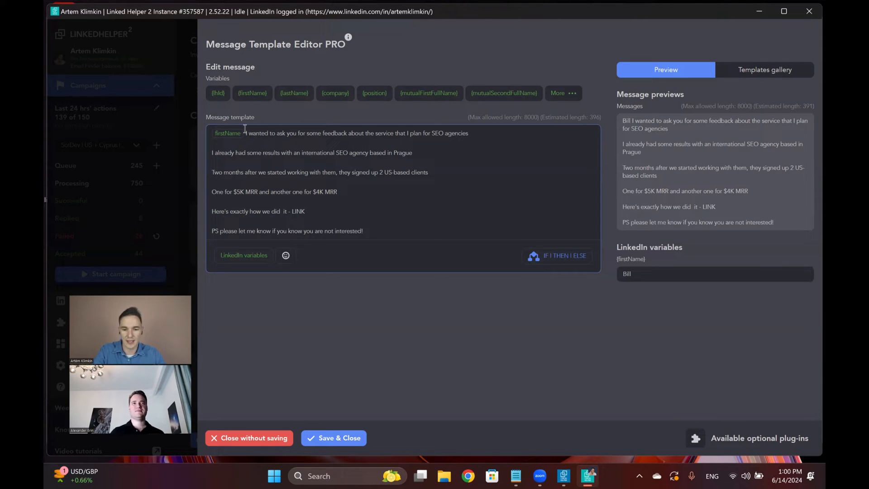
- Review the second follow-up's key phrases, from the feedback request and client results to the LINK placeholder and closing PS
drag(245, 130, 467, 130)
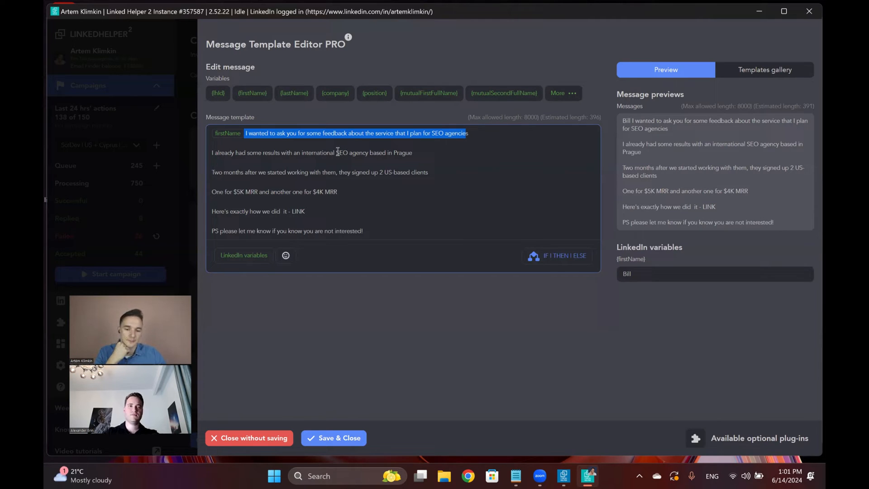
drag(338, 152, 394, 157)
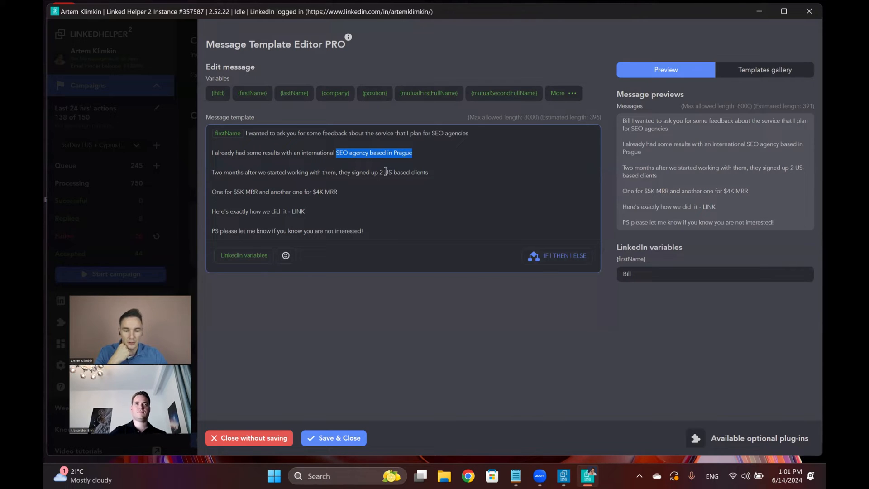
drag(379, 172, 415, 173)
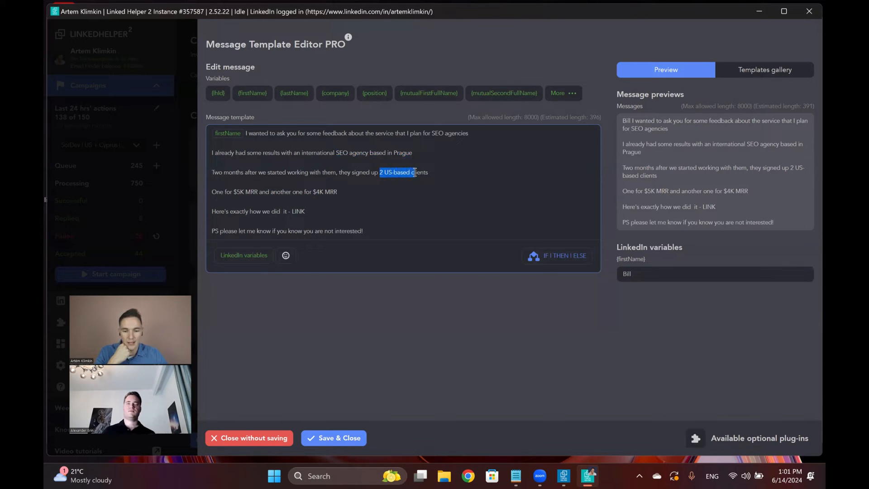
click(236, 189)
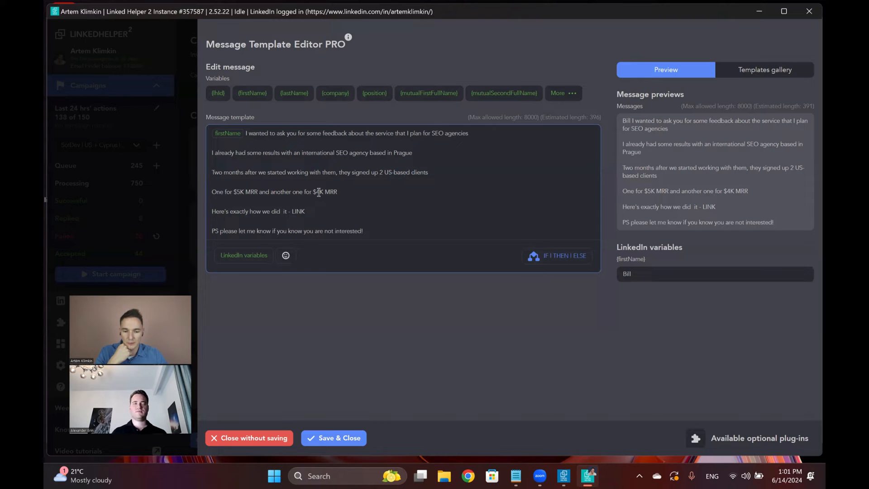
double_click(300, 212)
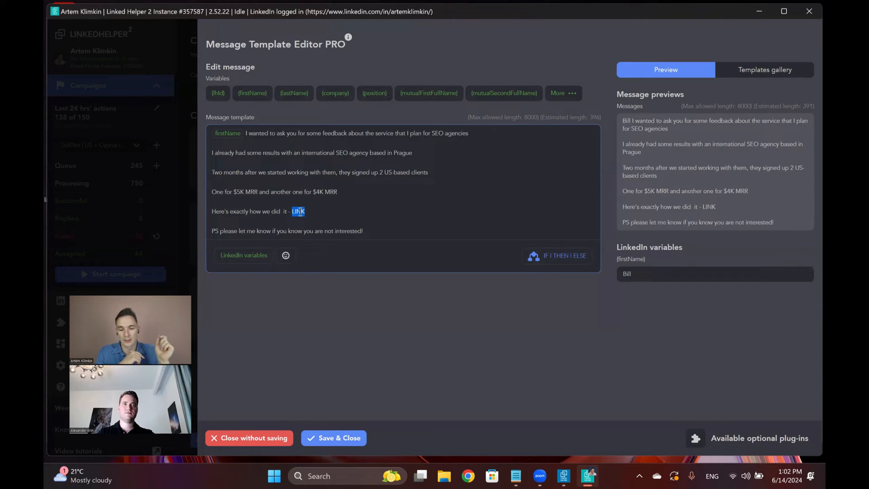
triple_click(274, 232)
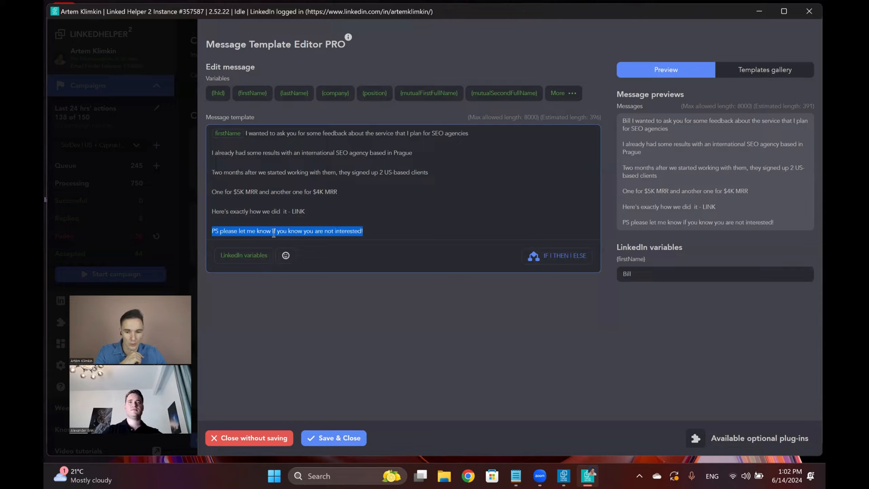
- Capitalize "not" as "NOT" in the closing PS line of the second follow-up message
click(230, 232)
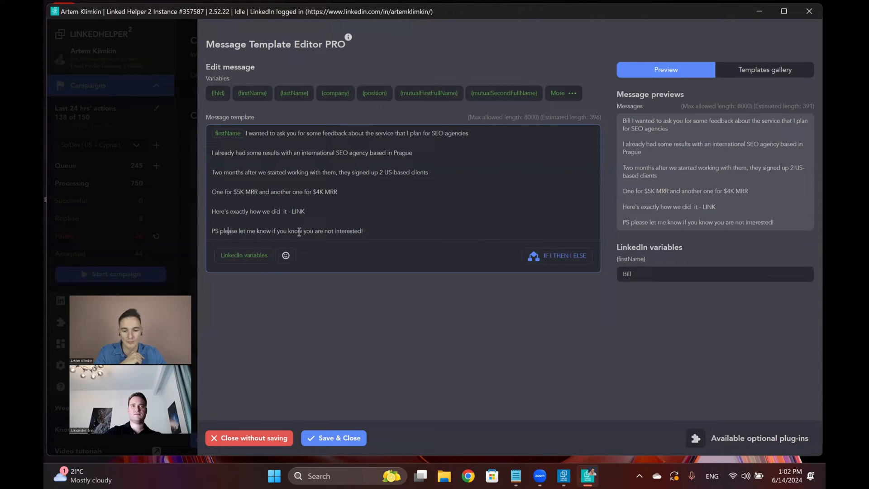
double_click(329, 230)
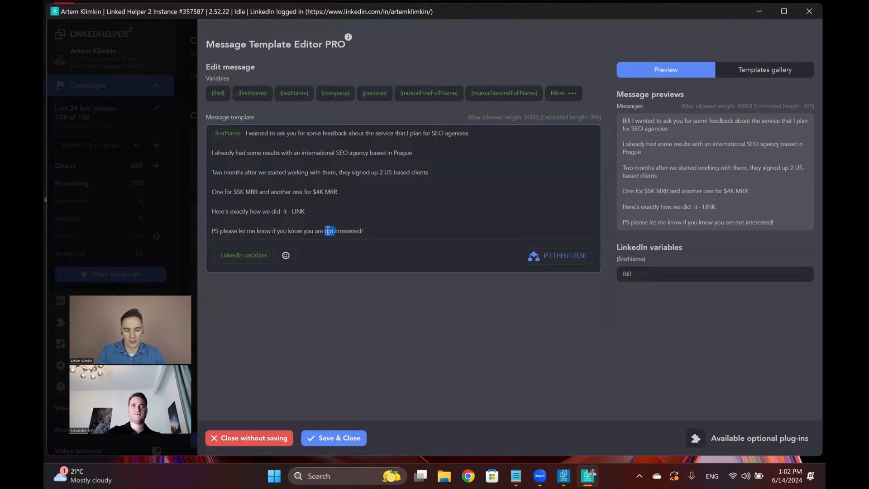
text(NOT)
click(374, 237)
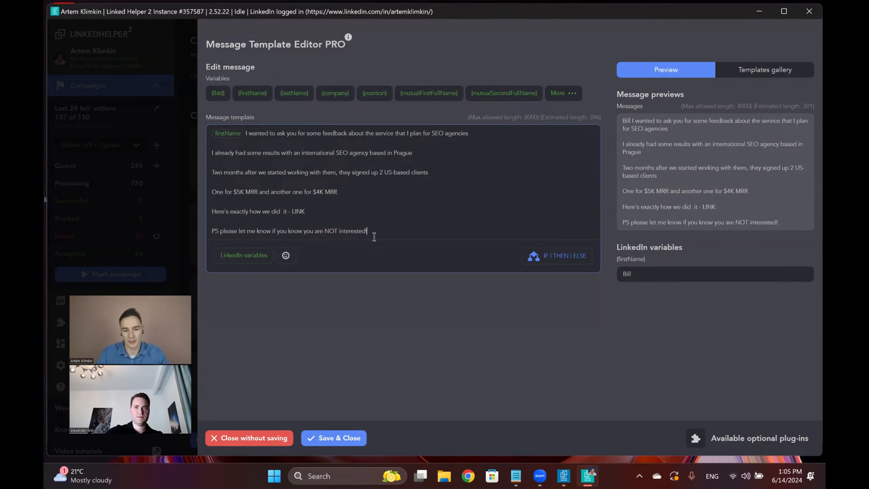
click(392, 304)
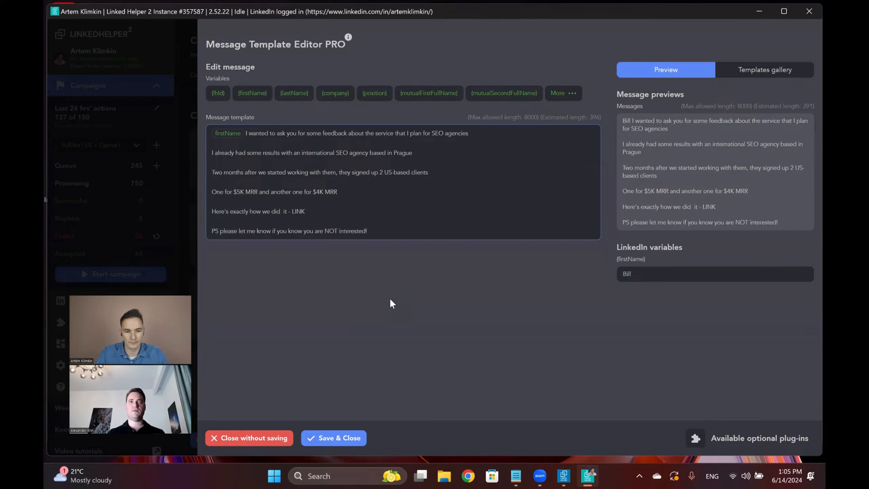
- Remove the closing PS line and the blank line above it from the second follow-up, and save the message
mouse_move(395, 226)
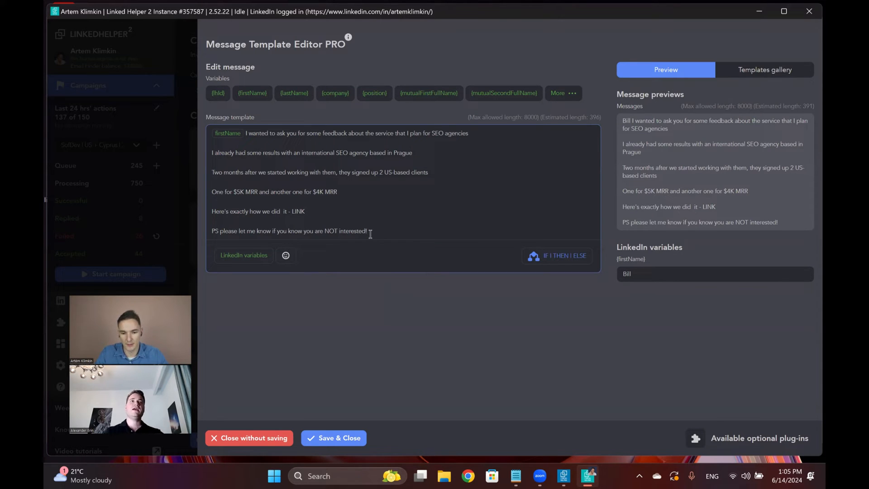
drag(383, 233, 228, 200)
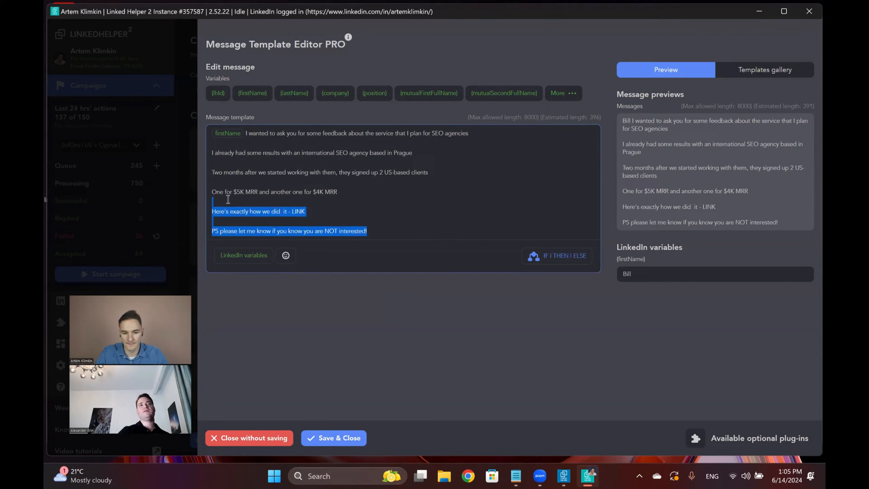
click(273, 219)
triple_click(224, 230)
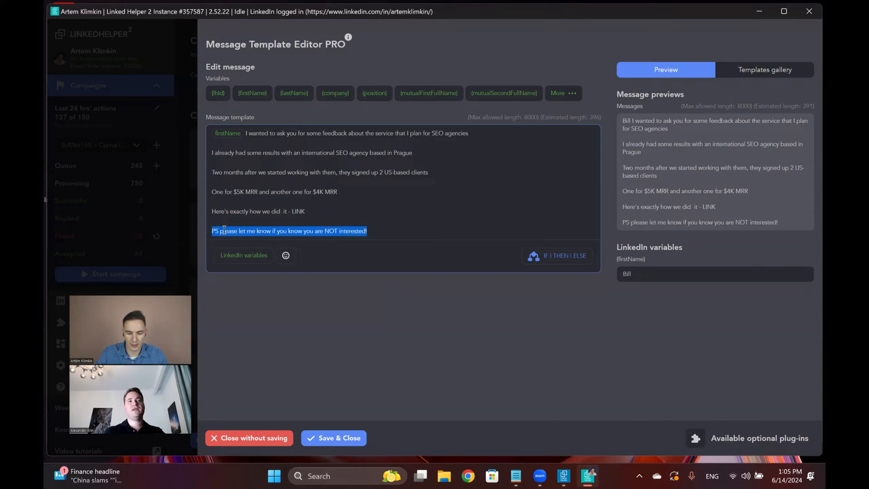
key(BackSpace)
key(BackSpace)
key(BackSpace)
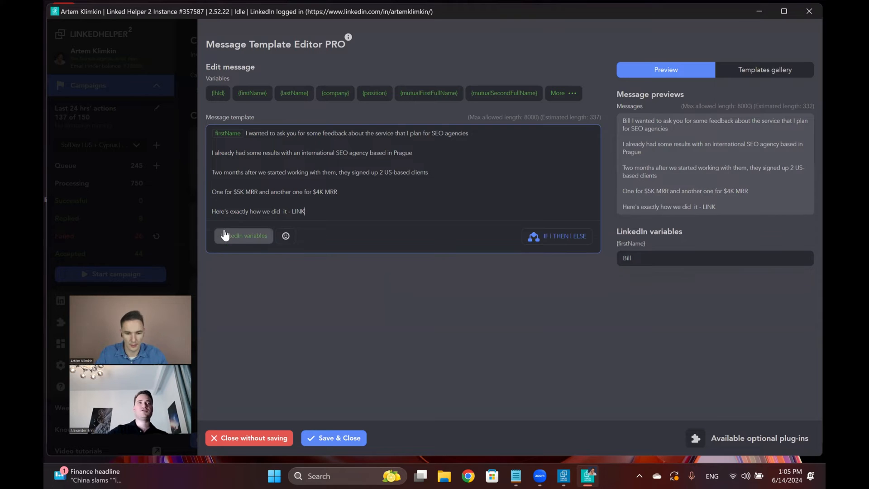
click(379, 297)
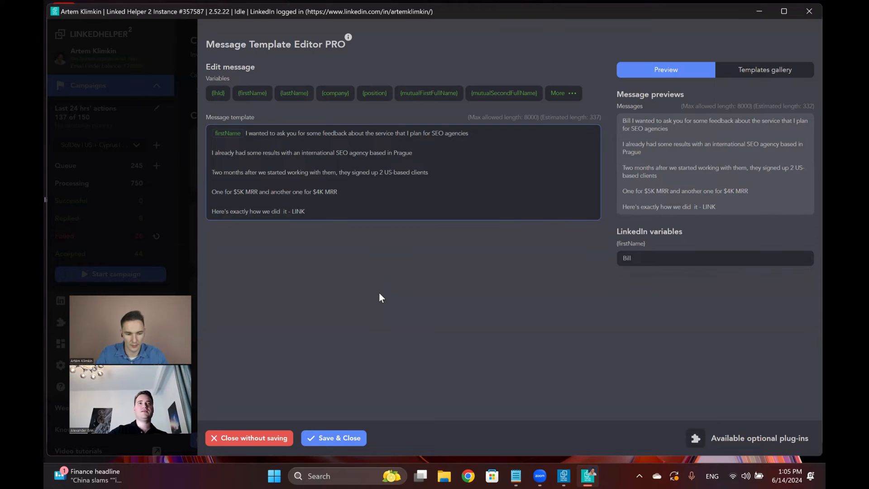
click(348, 439)
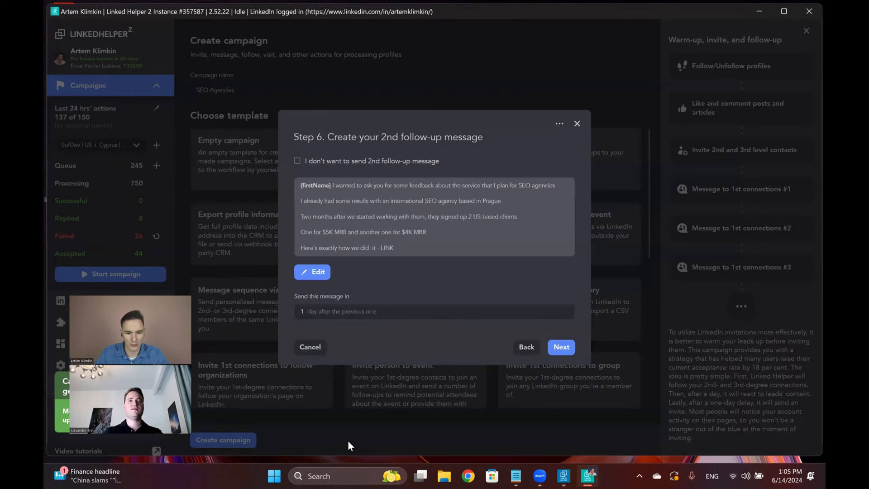
- Set the second follow-up to be sent 2 days after the previous message and continue to the 3rd follow-up
click(302, 312)
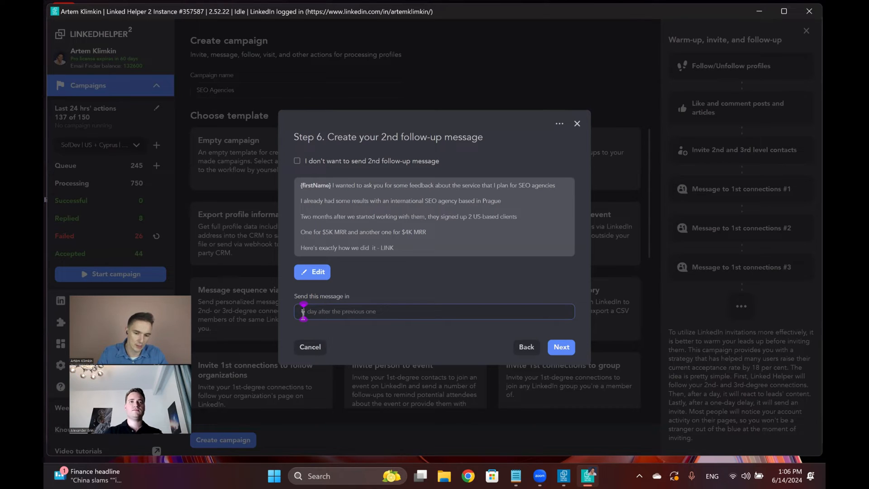
key(BackSpace)
text(2)
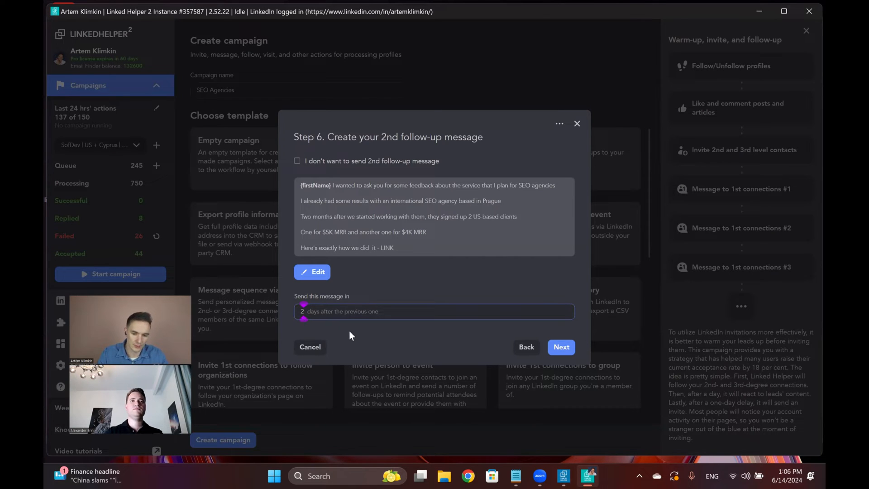
click(349, 334)
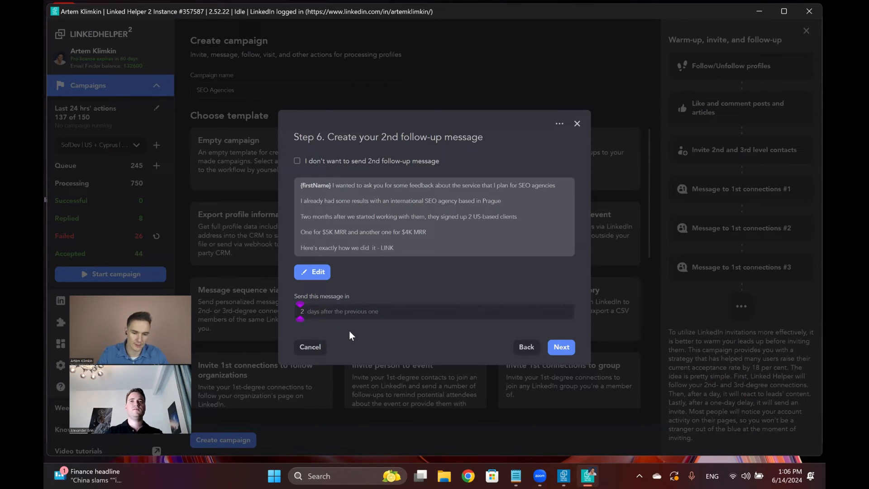
click(562, 348)
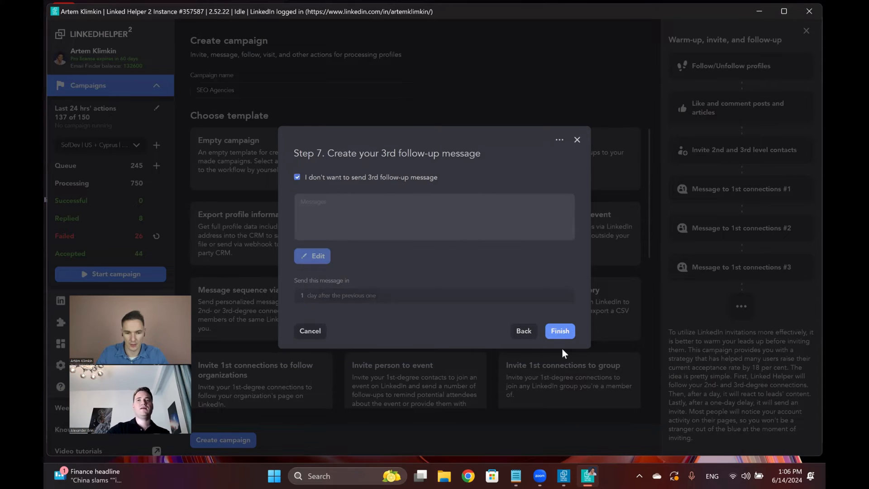
- Enable the 3rd follow-up message and save it with the text "PS please let me know if you know you are NOT interested!"
click(298, 176)
click(322, 204)
click(271, 134)
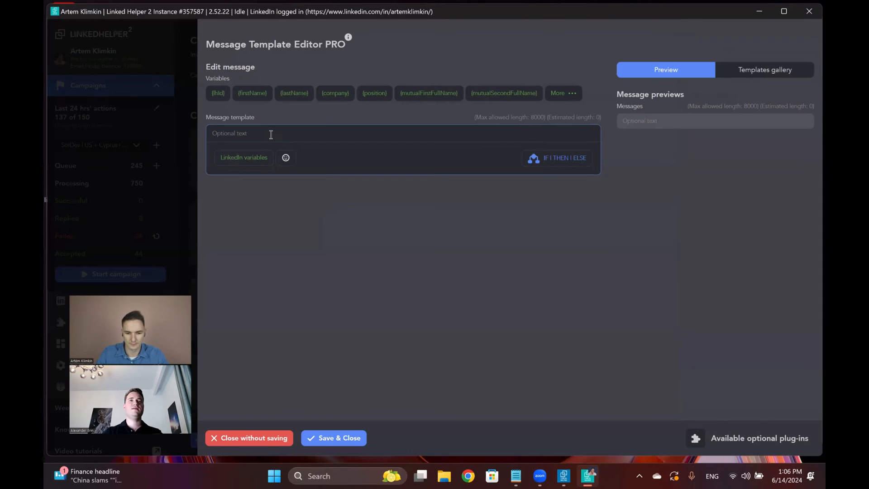
text(PS please let me know if you know you are NOT interested!)
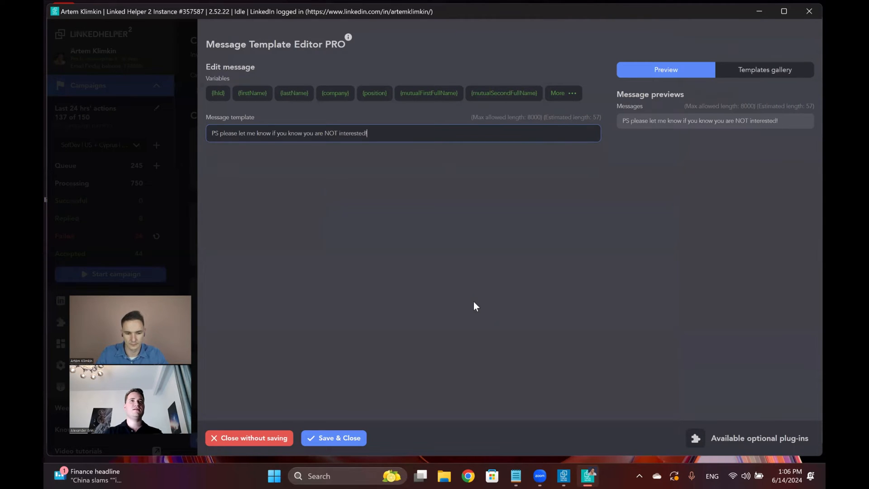
click(328, 439)
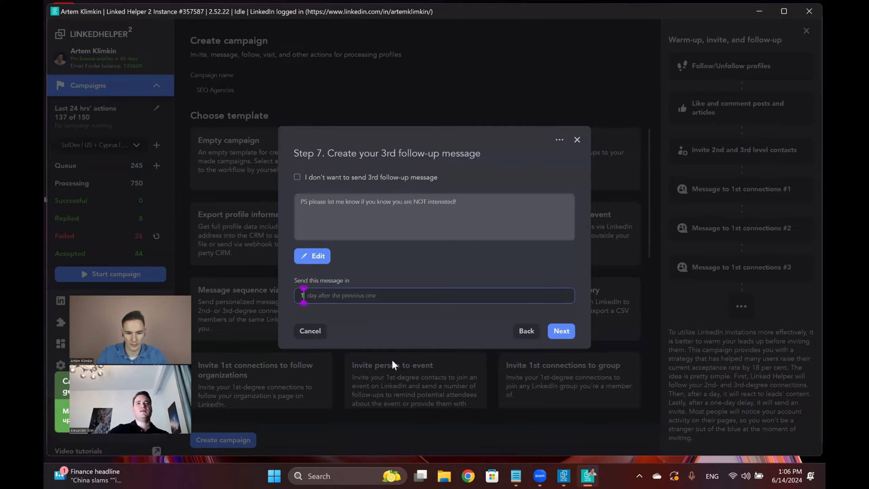
- Set the 3rd follow-up to be sent 0 days after the previous one and continue to the 4th follow-up
key(BackSpace)
text(0)
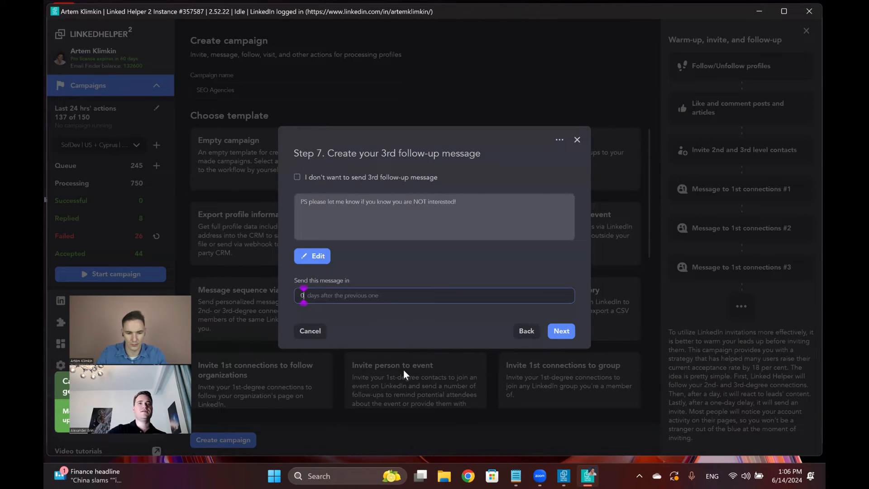
click(379, 326)
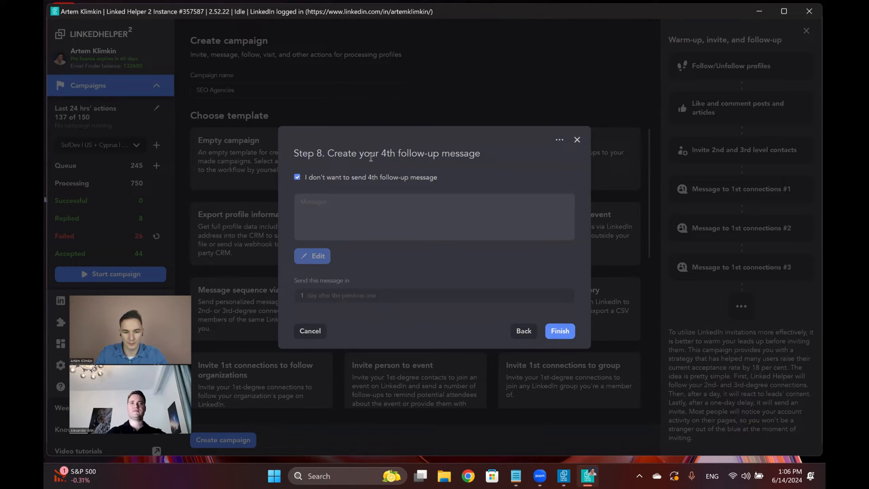
- Enable the 4th follow-up message and open its template for editing
click(297, 177)
click(312, 205)
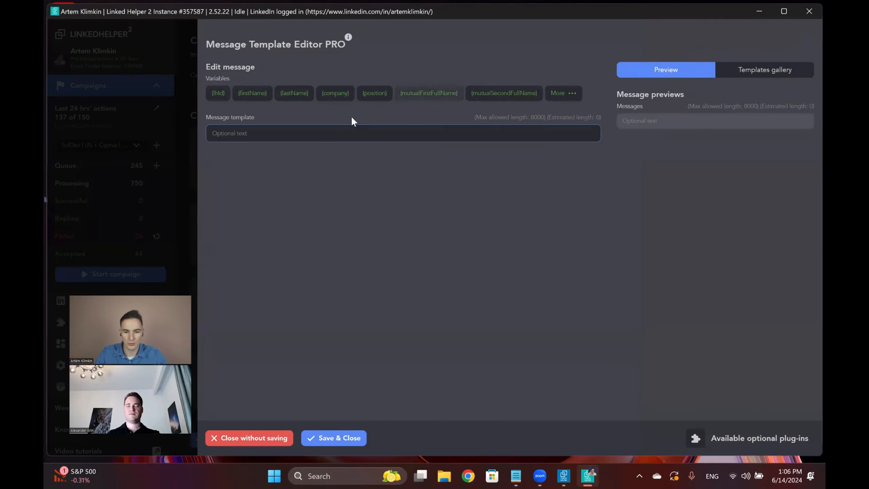
click(327, 128)
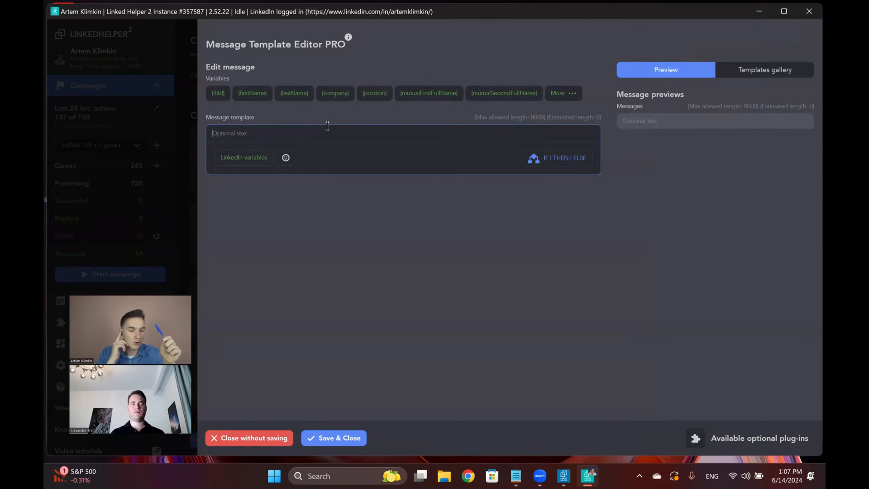
click(723, 283)
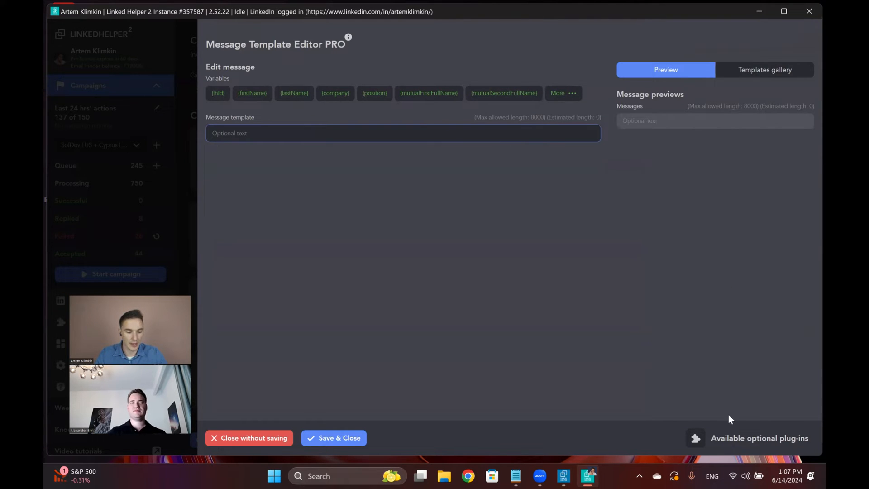
- Install the Attach personalized images plug-in, check the Hyperise image option, and switch back to Do not attach
click(696, 440)
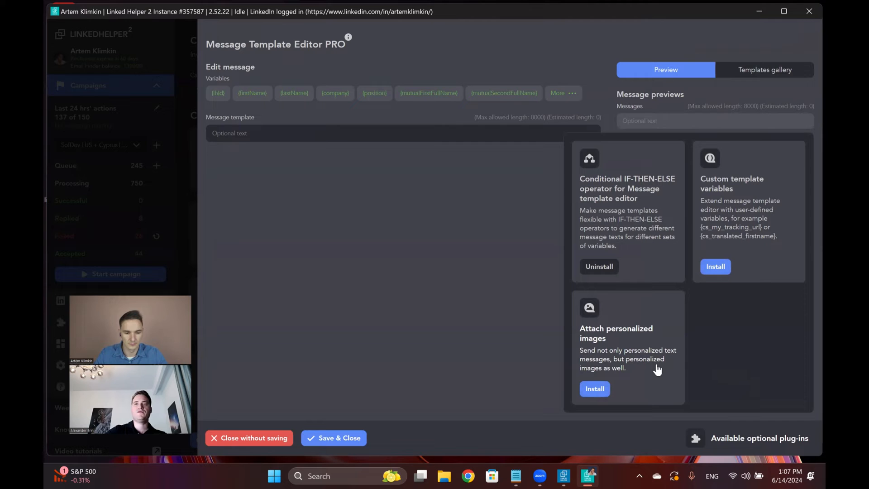
click(595, 389)
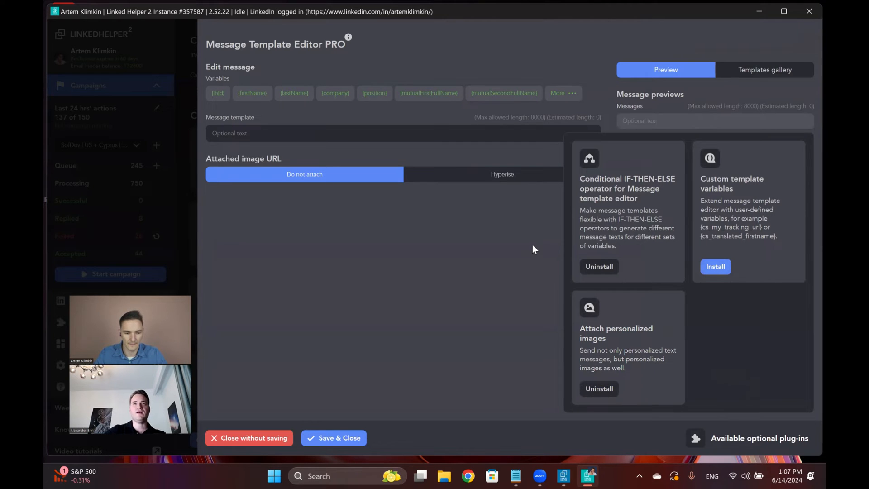
click(767, 442)
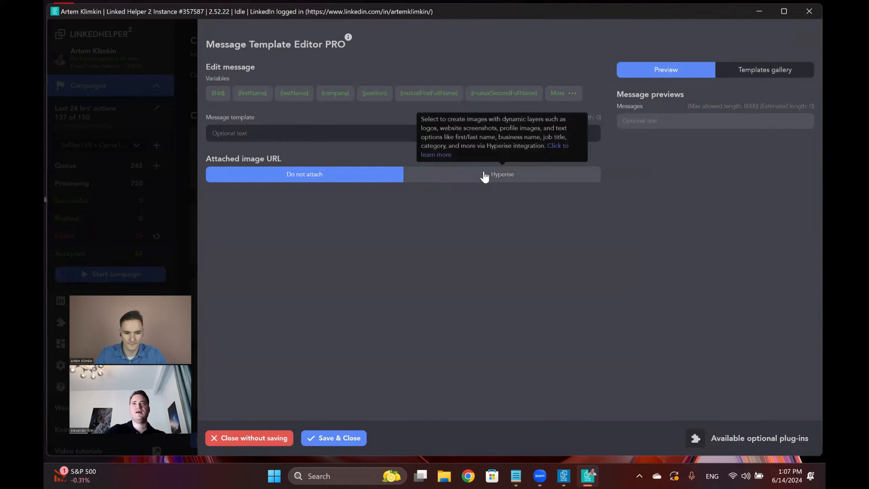
click(525, 178)
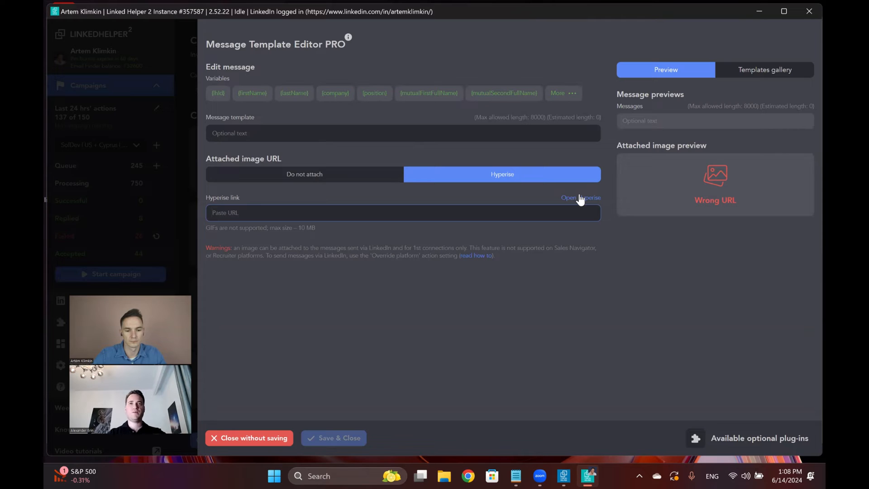
click(308, 177)
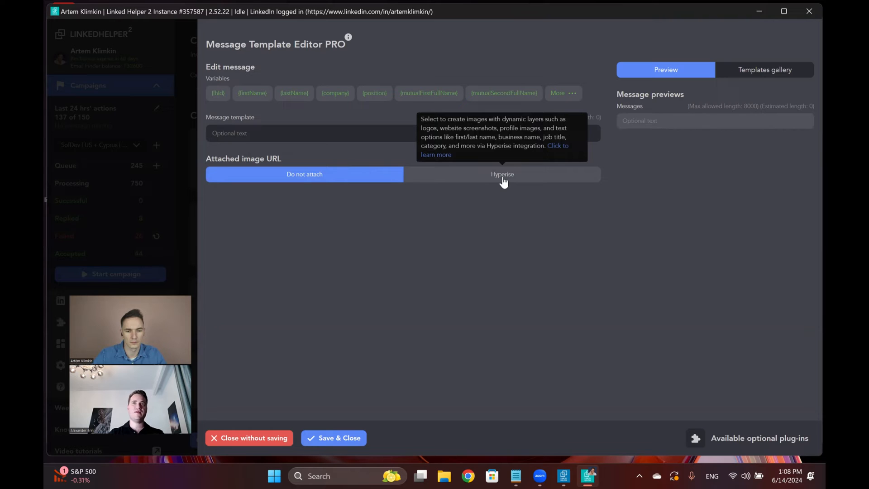
- Install the Custom template variables plug-in and set the attached image source to From custom variable
click(746, 438)
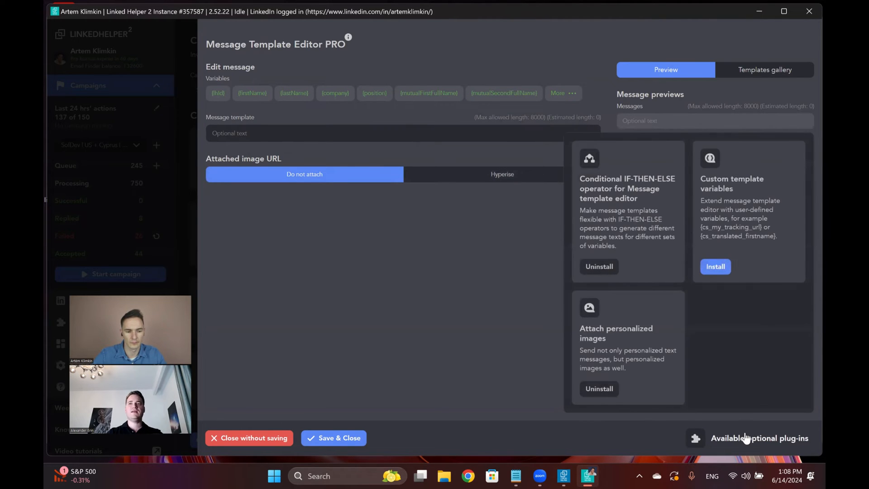
click(716, 271)
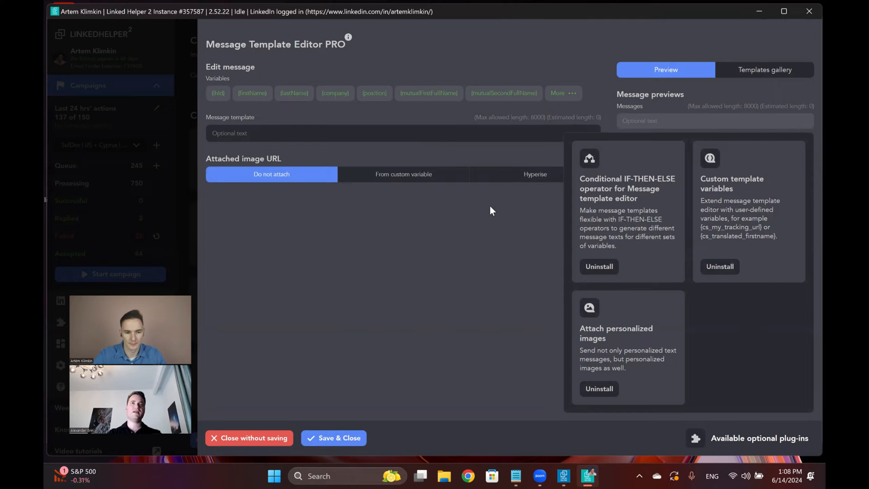
click(392, 182)
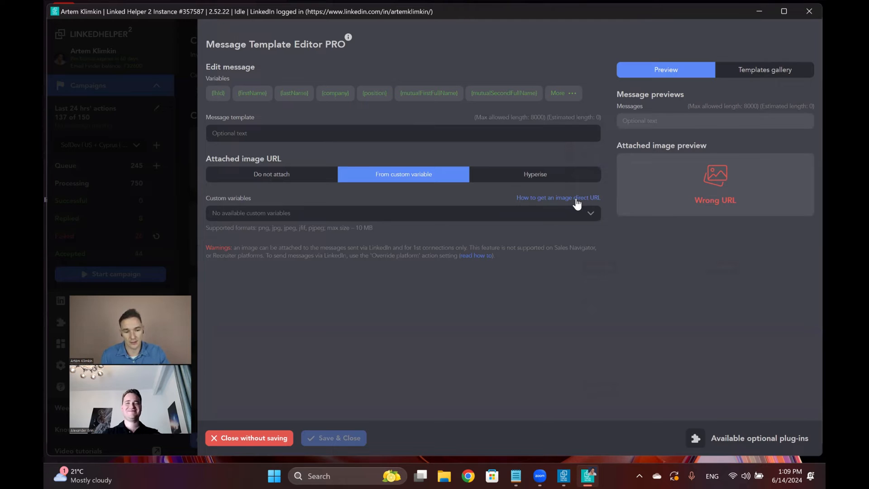
- Uninstall the custom variables, personalized images and conditional IF-THEN-ELSE plug-ins, and close the 4th follow-up's template without saving
click(728, 440)
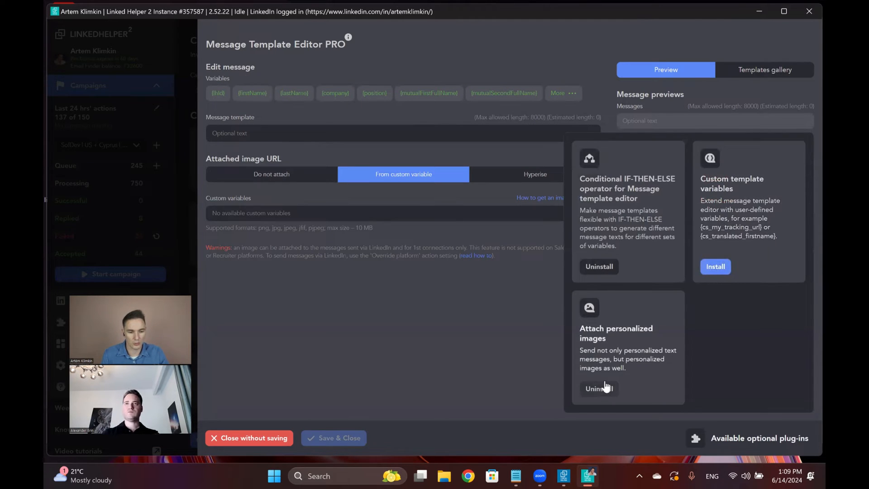
click(607, 271)
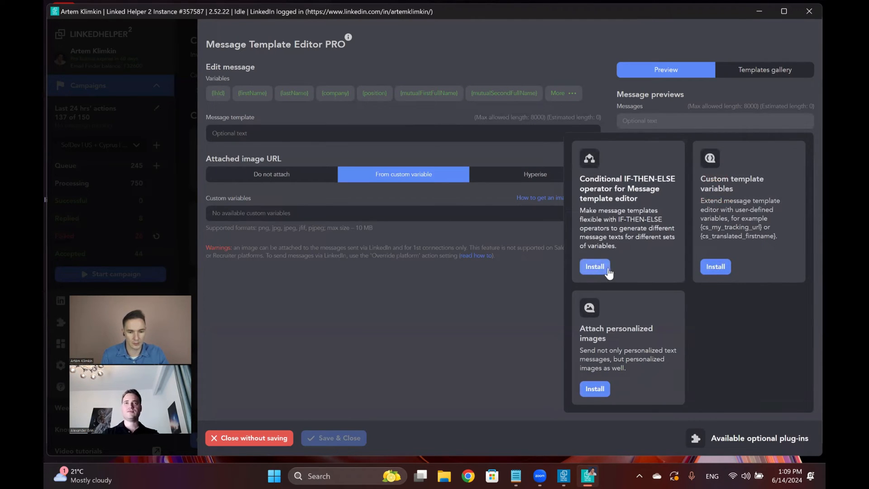
click(480, 309)
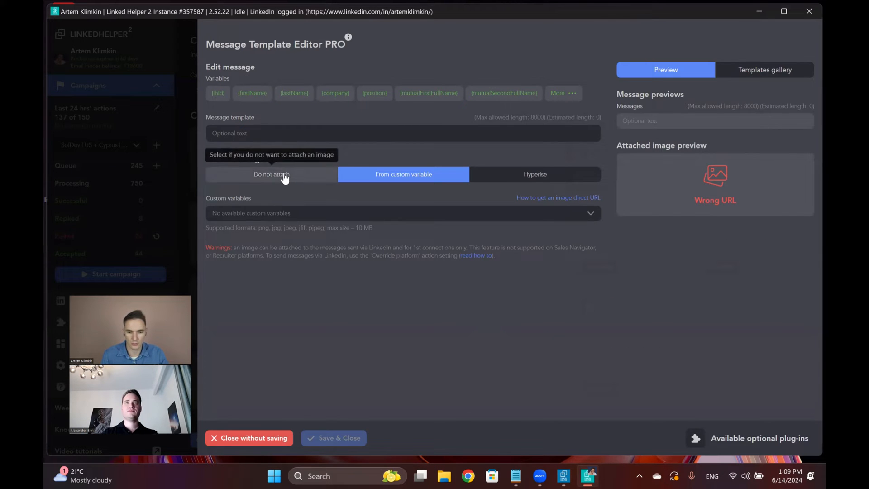
click(259, 136)
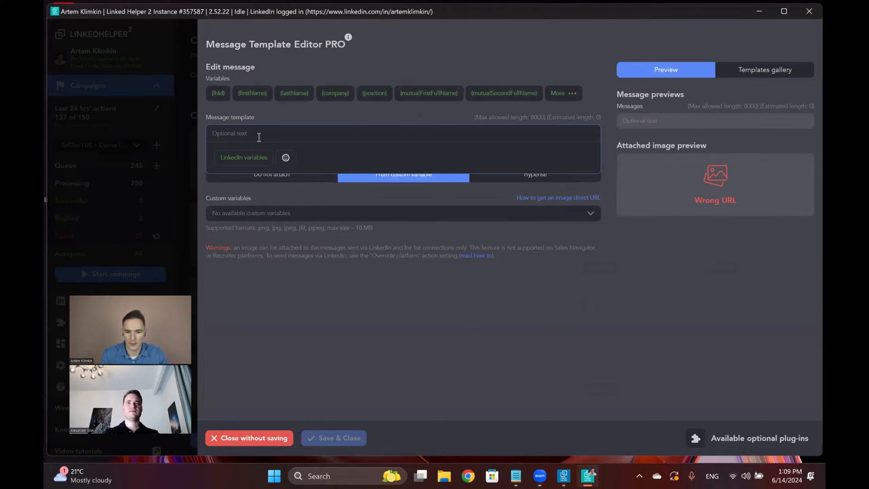
click(260, 442)
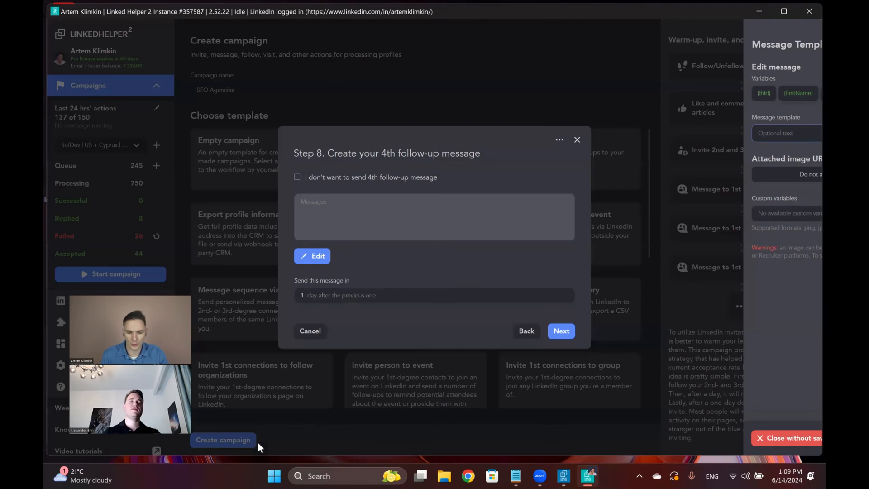
click(322, 257)
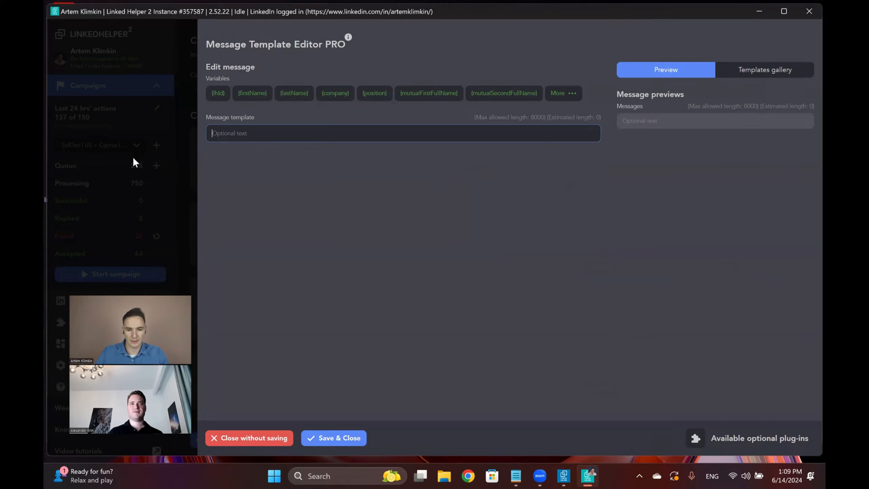
click(301, 131)
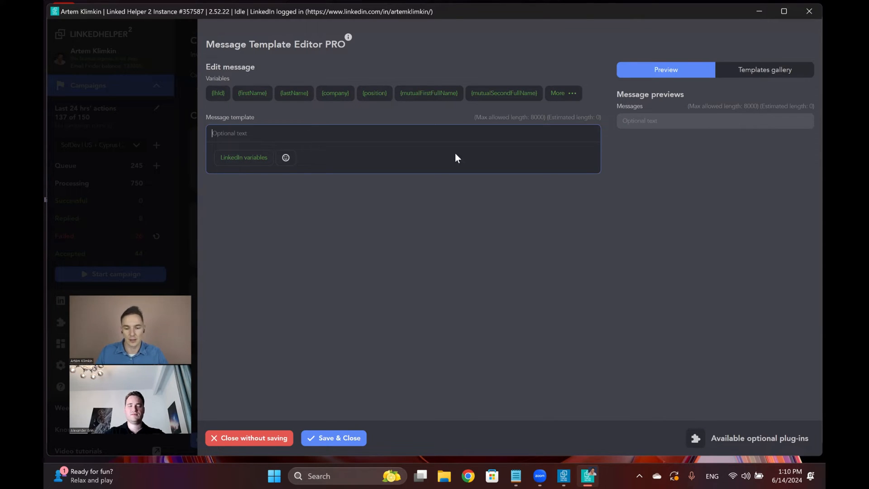
click(174, 220)
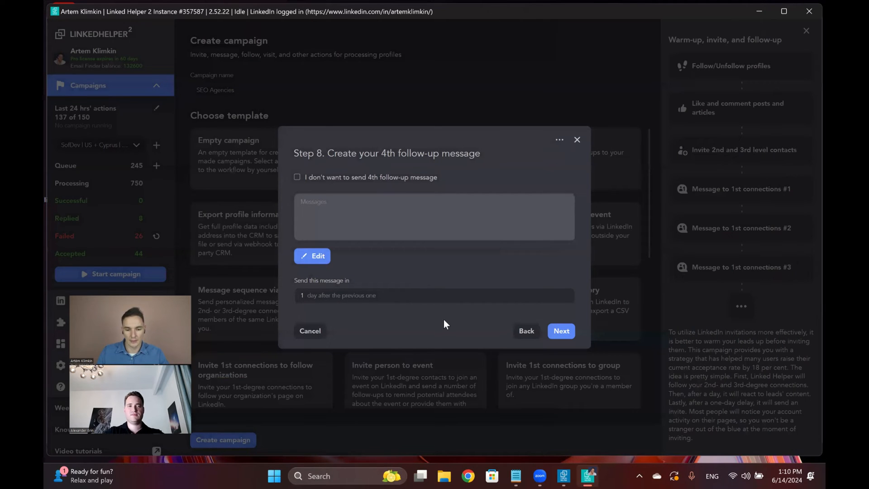
- Set the 4th follow-up message's sending delay to 5 days after the previous one
click(303, 297)
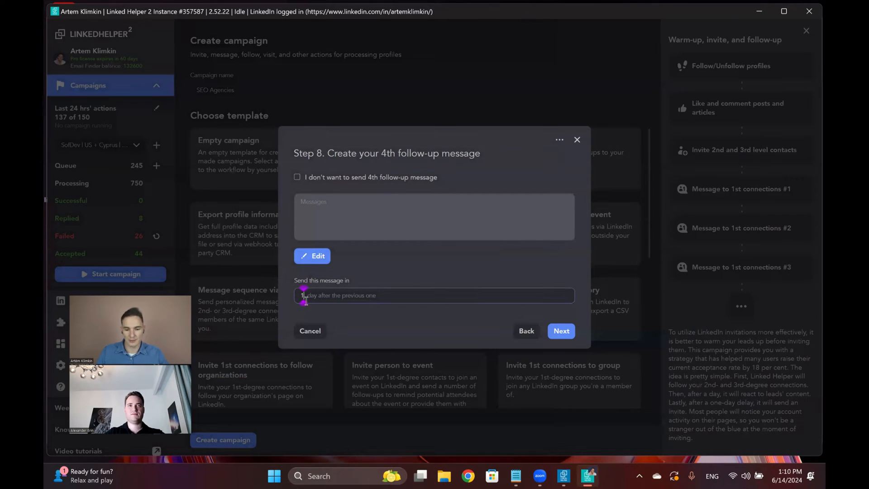
key(BackSpace)
text(5)
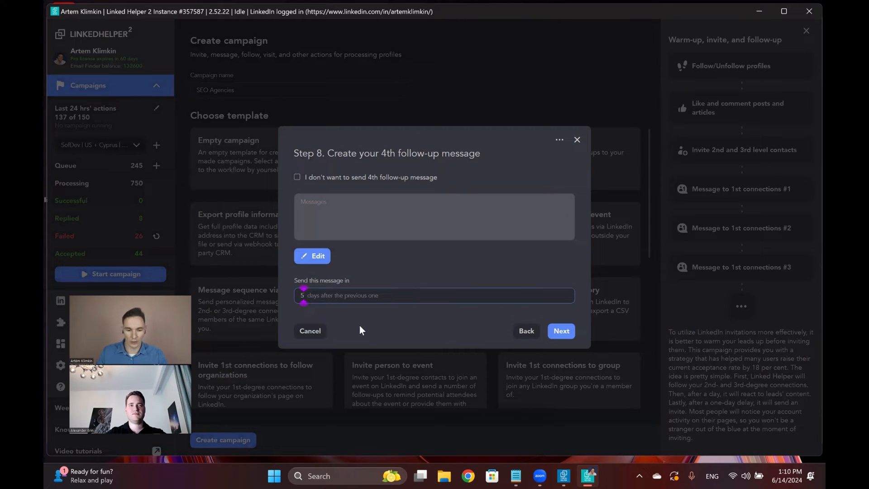
click(359, 325)
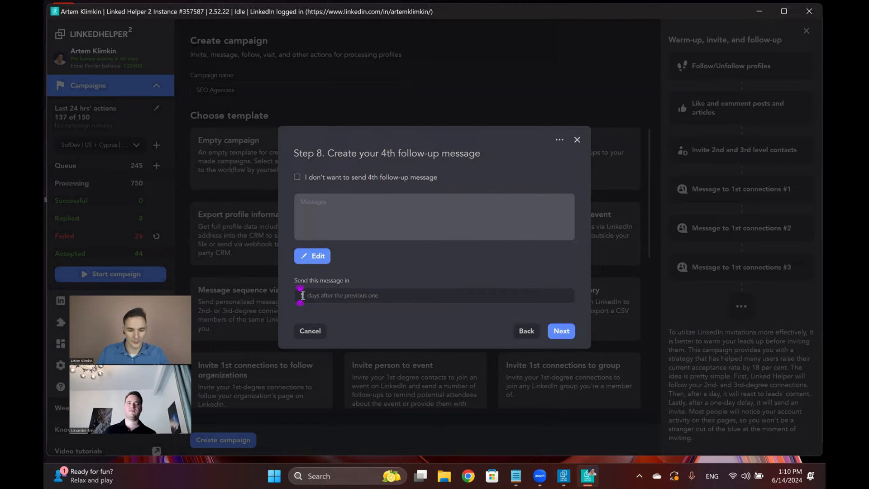
- Opt out of the 4th follow-up message, finish the campaign setup, and postpone adding people profiles
click(297, 177)
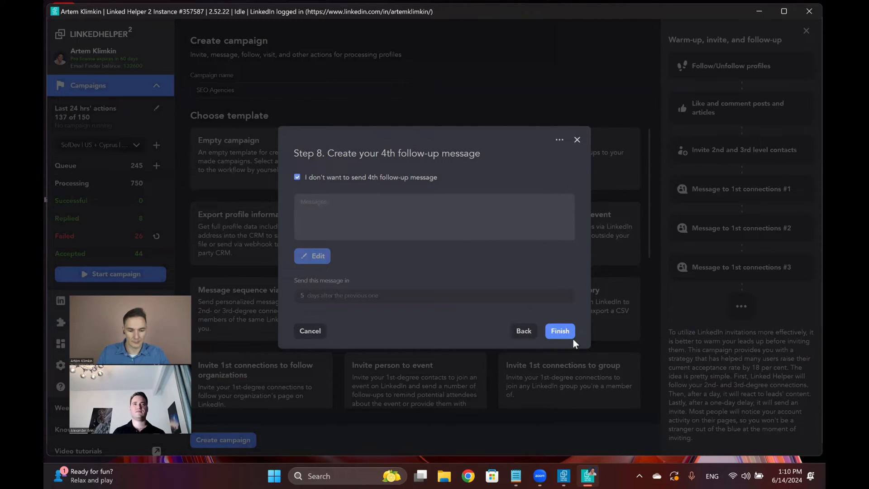
click(560, 331)
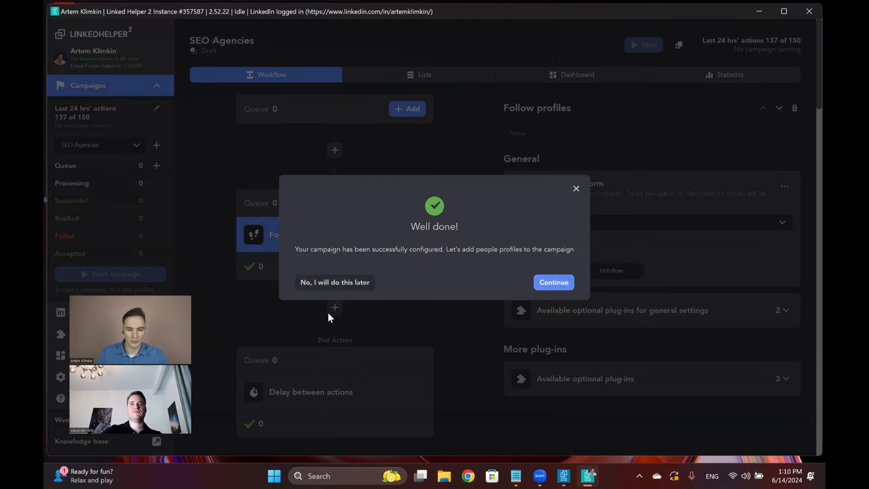
click(316, 289)
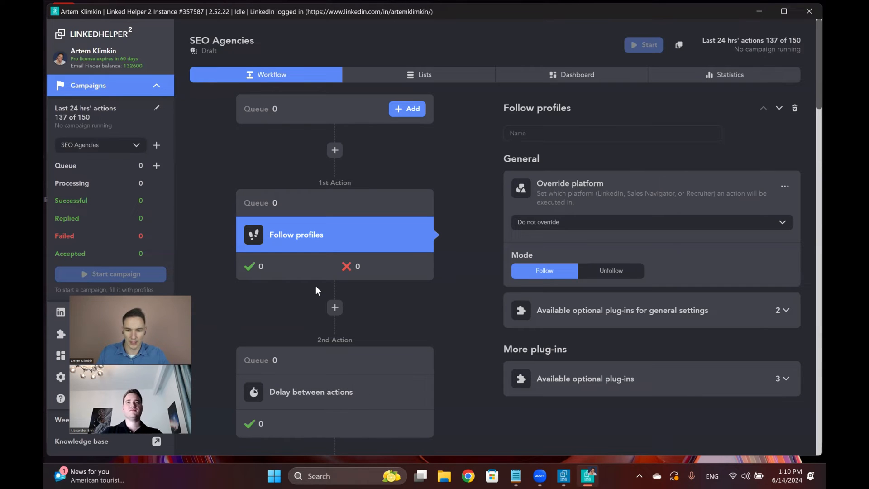
- Start adding profiles to the campaign's queue, using the Sales Navigator search page as the source
mouse_move(305, 267)
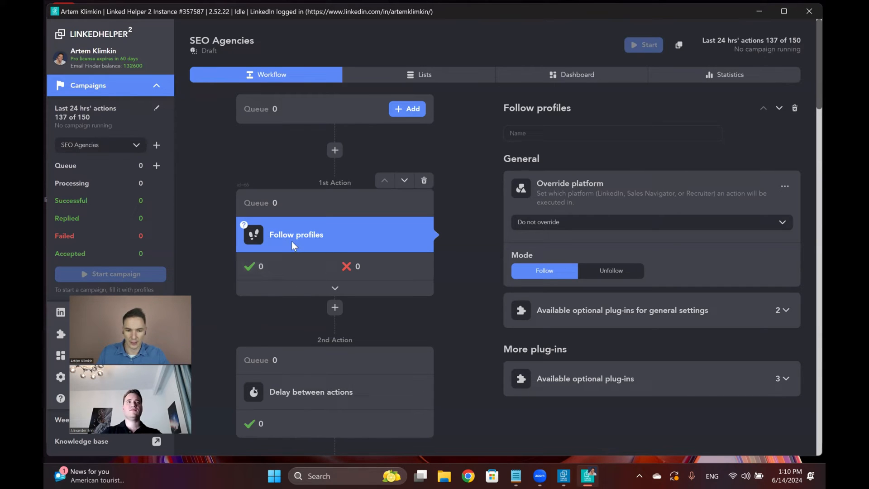
click(411, 111)
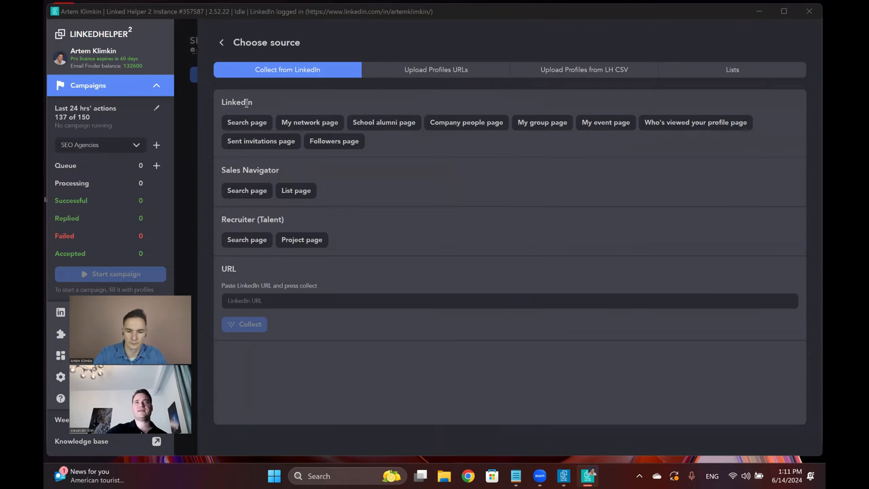
click(253, 195)
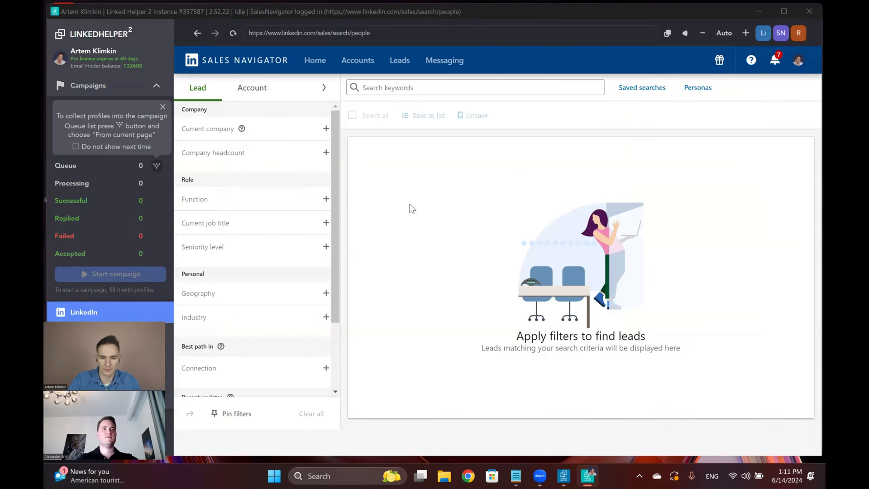
- Show all lead search filters and examine the company, role, personal, workflow and Connection options
scroll(223, 284, down, 2)
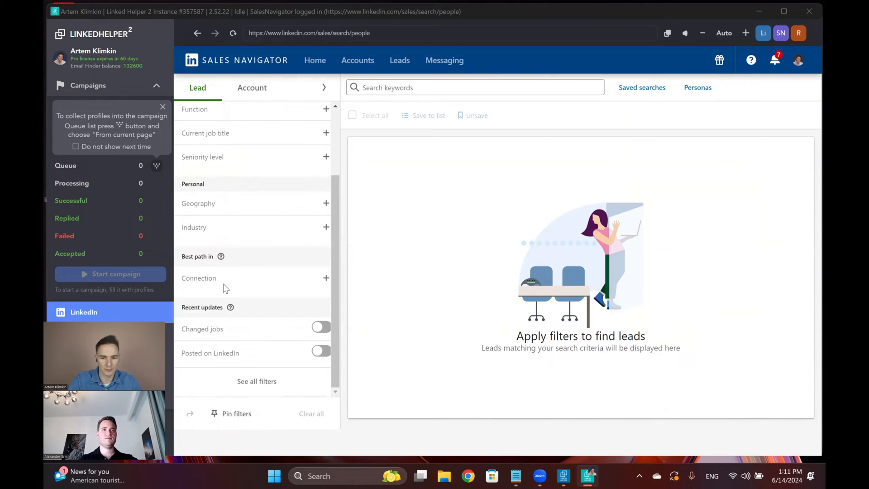
scroll(281, 194, up, 2)
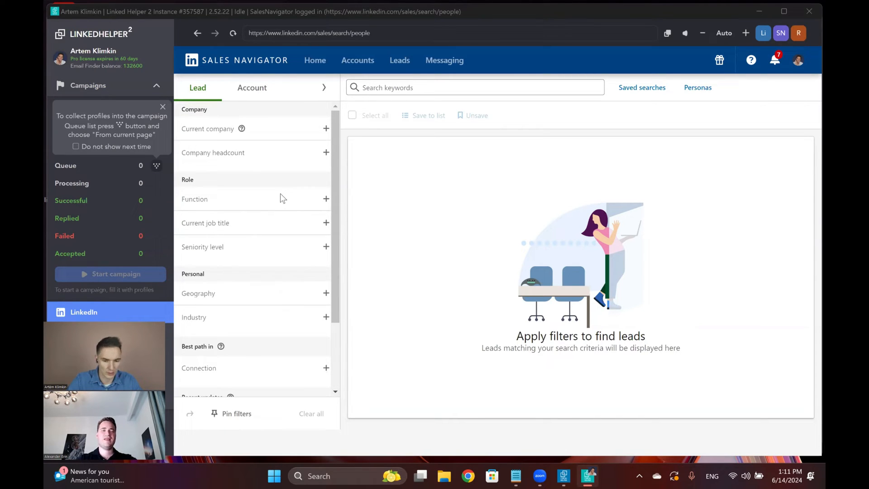
scroll(280, 194, down, 2)
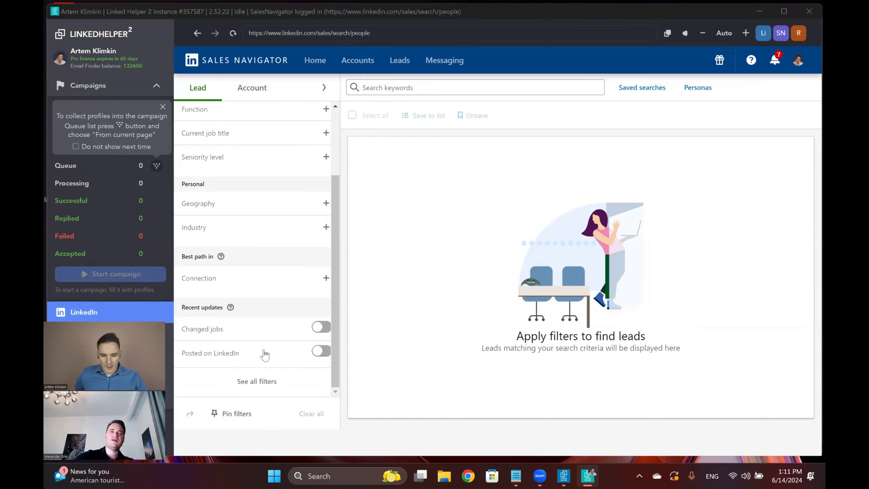
click(262, 381)
scroll(278, 230, up, 2)
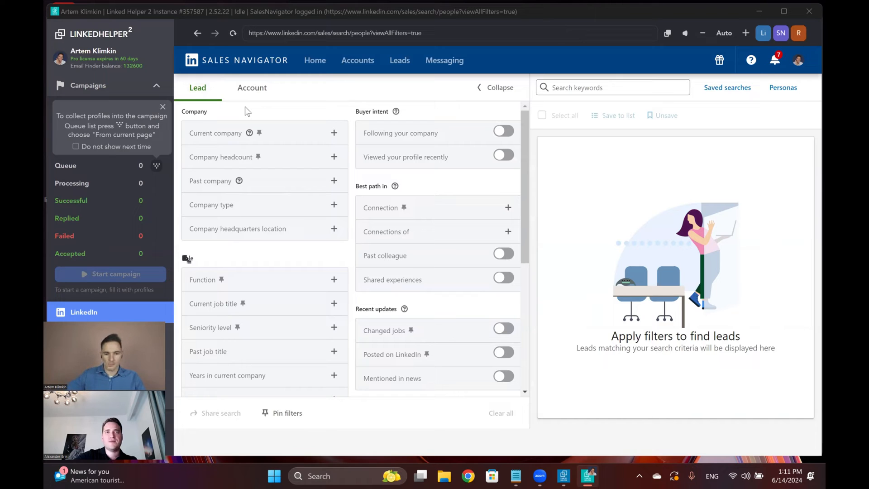
scroll(331, 248, down, 5)
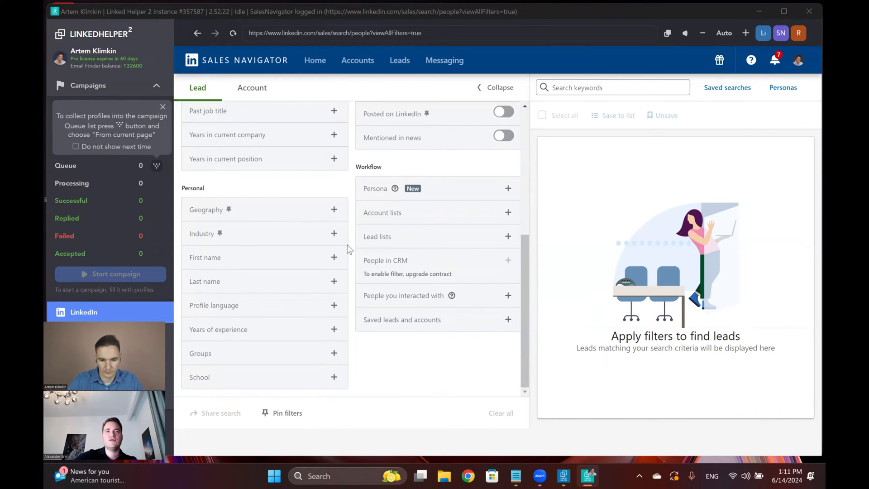
scroll(348, 244, up, 1)
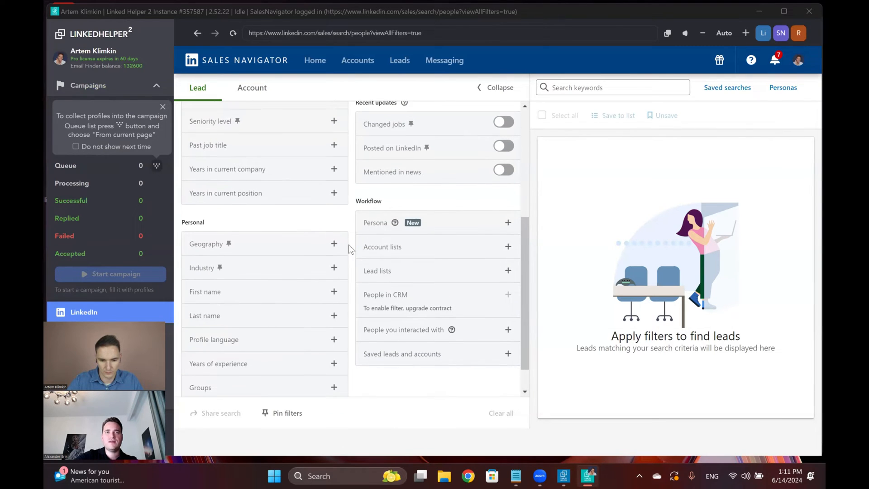
scroll(348, 244, down, 1)
scroll(349, 244, up, 3)
scroll(349, 245, up, 4)
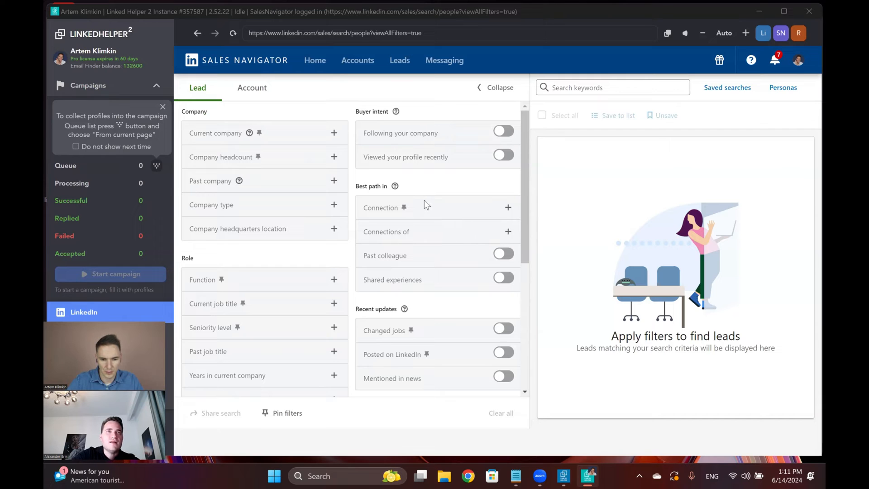
click(505, 208)
click(505, 208)
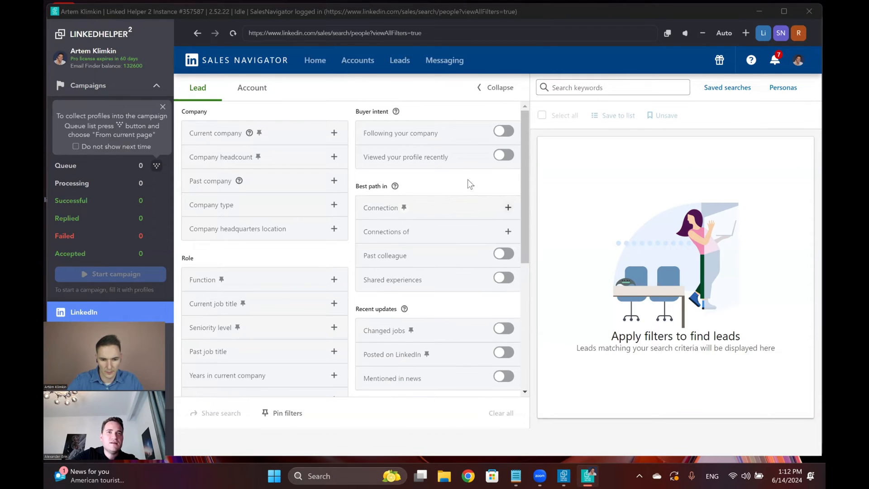
- Exclude leads with Viewed profile in the People you interacted with filter, leaving Messaged unfiltered
scroll(468, 180, down, 3)
scroll(469, 184, down, 2)
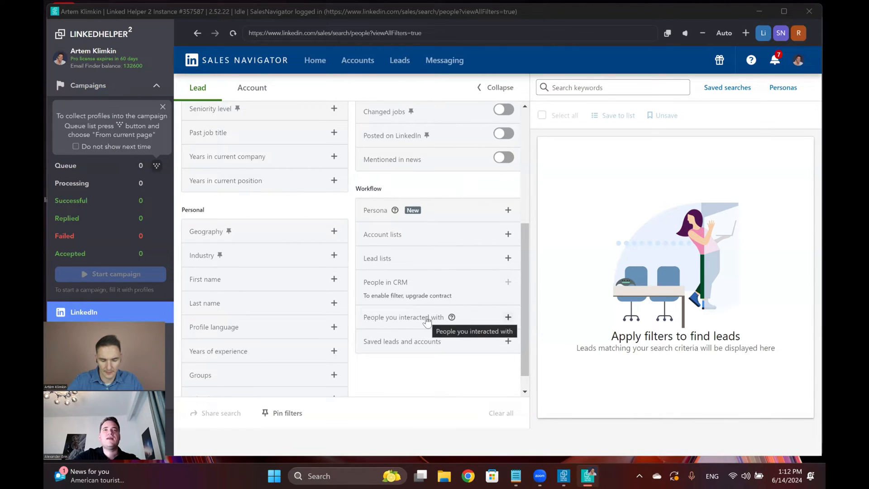
click(506, 317)
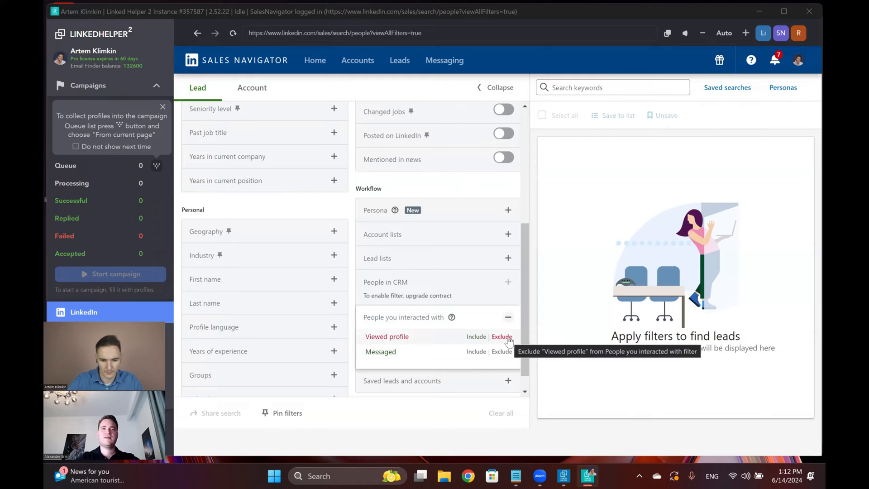
click(503, 353)
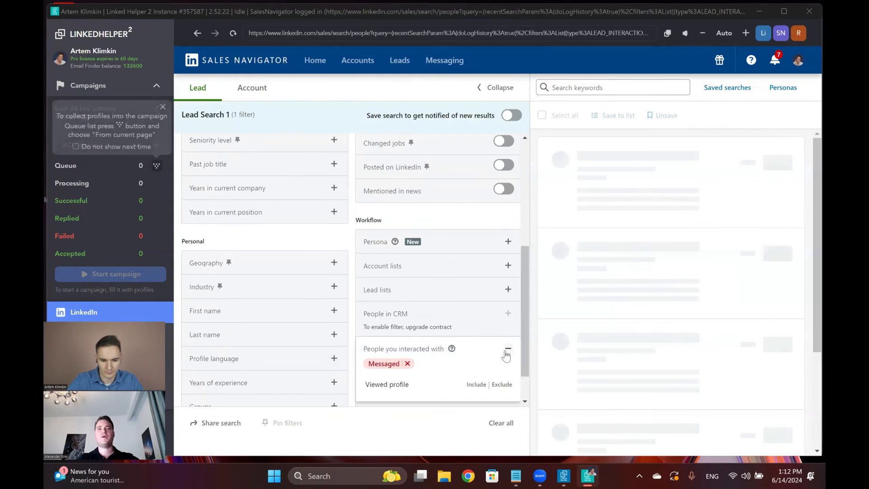
click(407, 364)
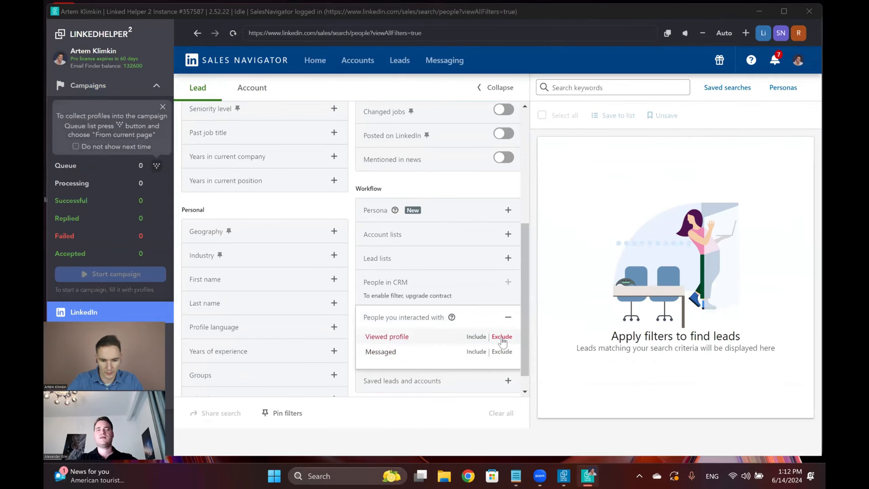
click(501, 335)
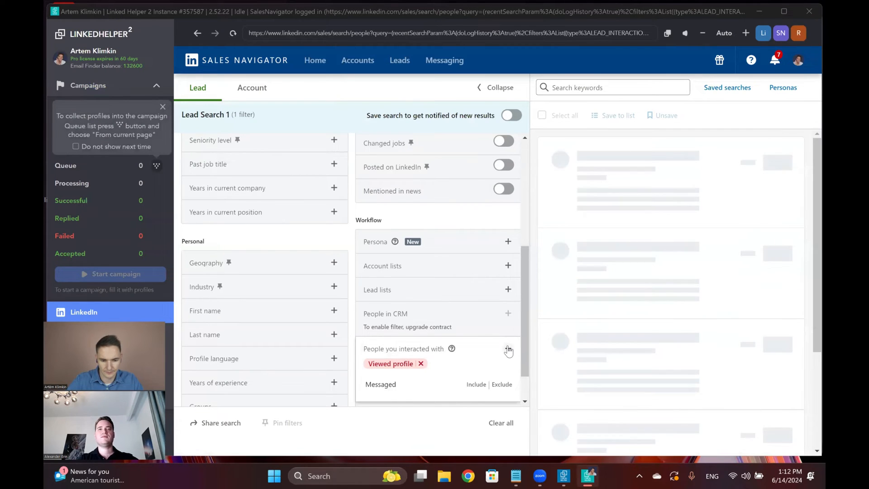
click(508, 350)
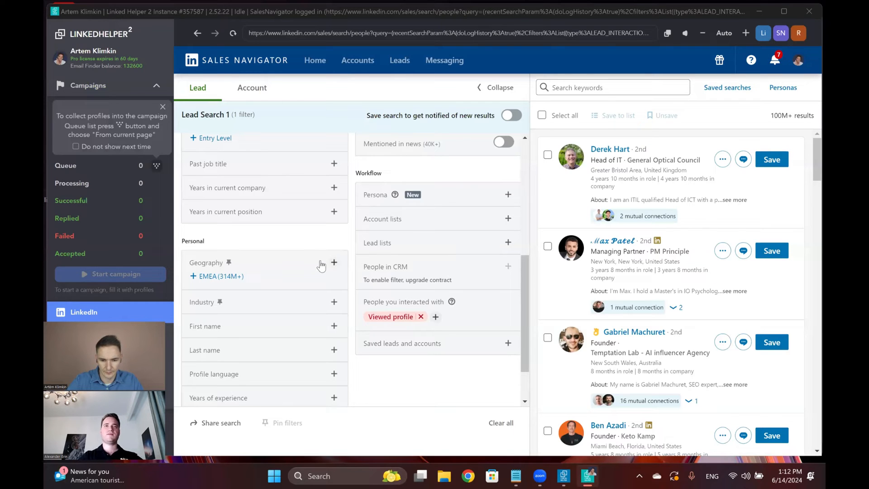
- Review the company, role and personal lead filters, and remove the Viewed profile exclusion
scroll(320, 262, down, 1)
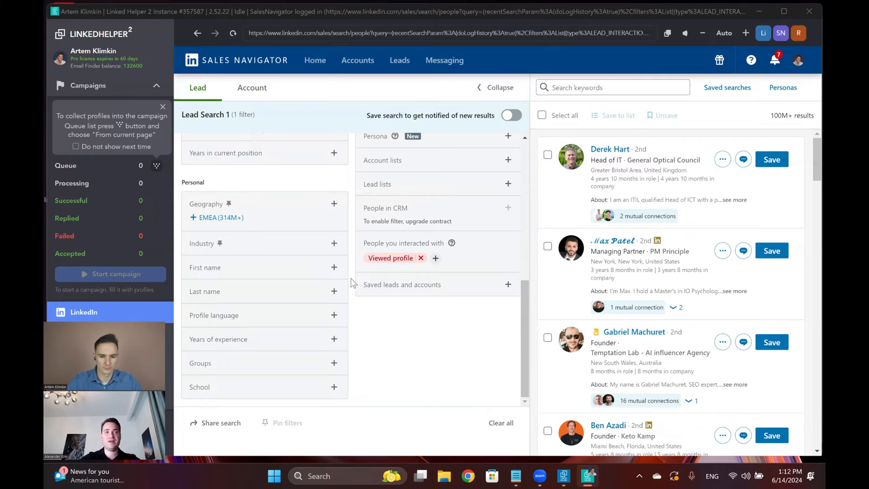
scroll(352, 277, up, 10)
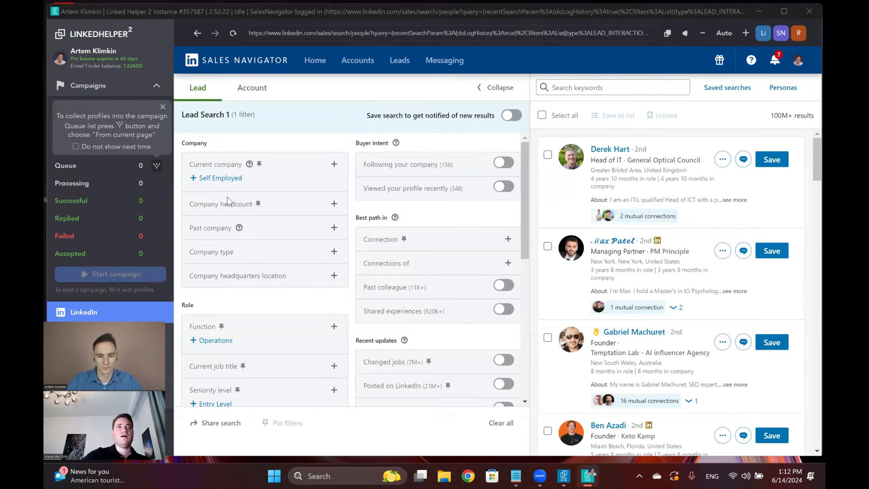
scroll(256, 263, down, 1)
scroll(256, 263, down, 3)
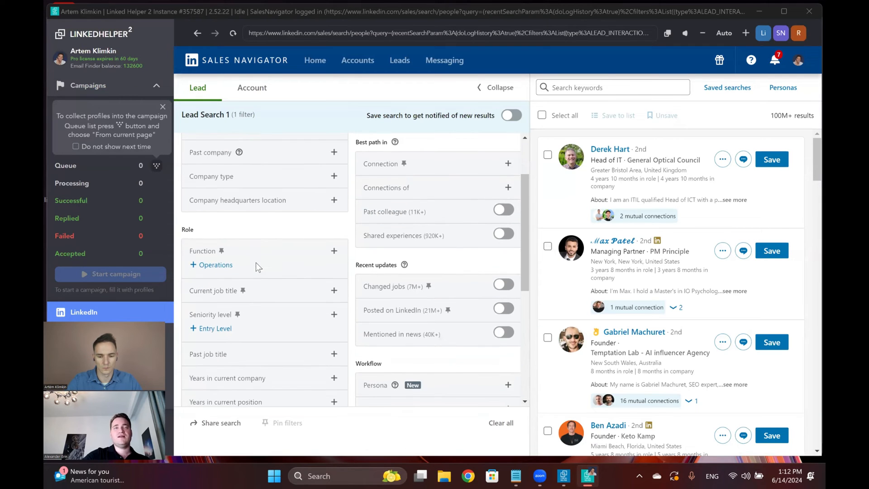
scroll(256, 263, up, 4)
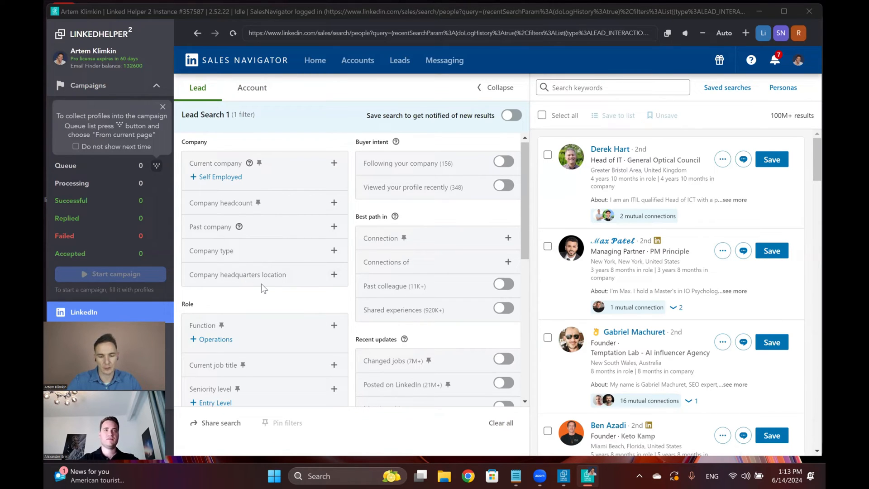
scroll(259, 301, down, 5)
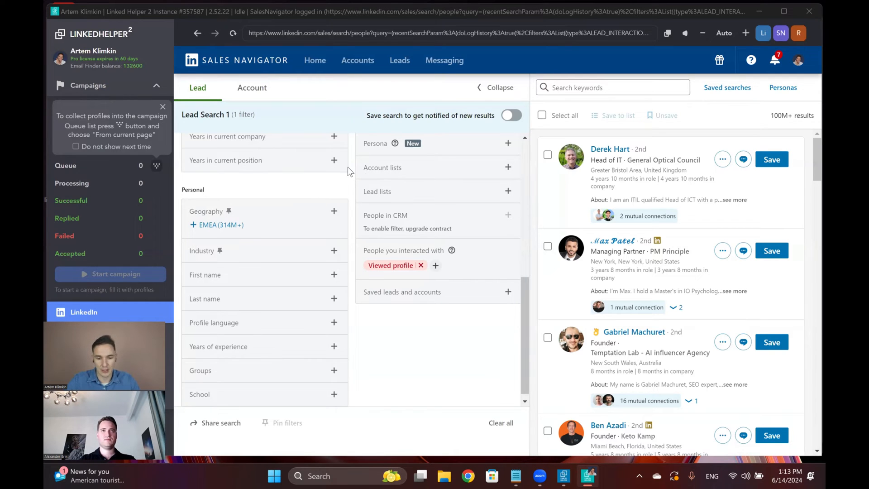
scroll(348, 172, up, 6)
scroll(452, 272, down, 5)
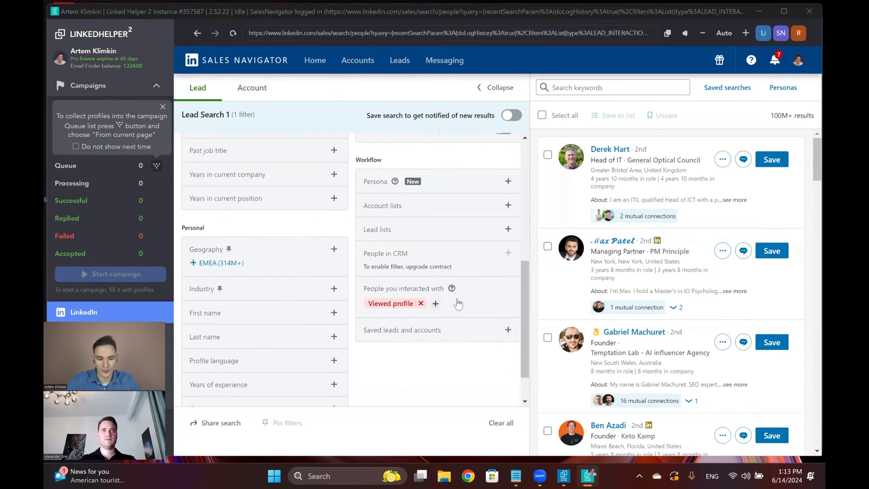
click(420, 304)
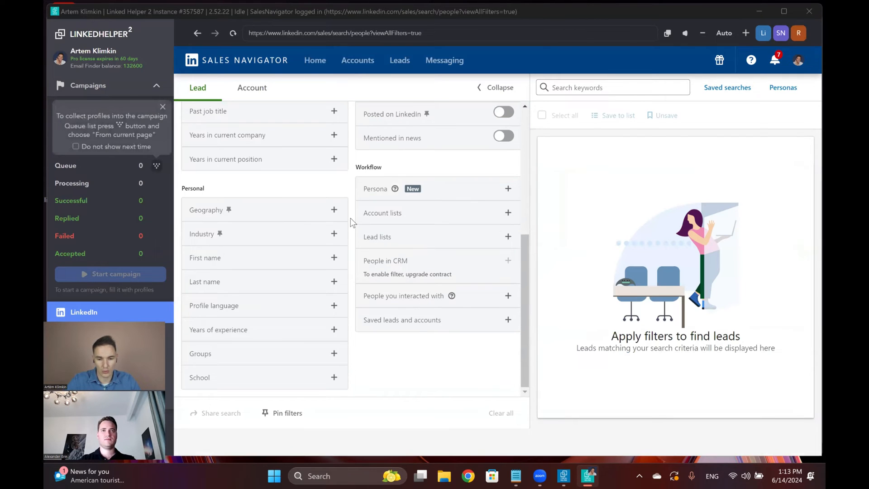
- Switch from lead search to account search and show all account filters
scroll(350, 218, up, 8)
click(252, 87)
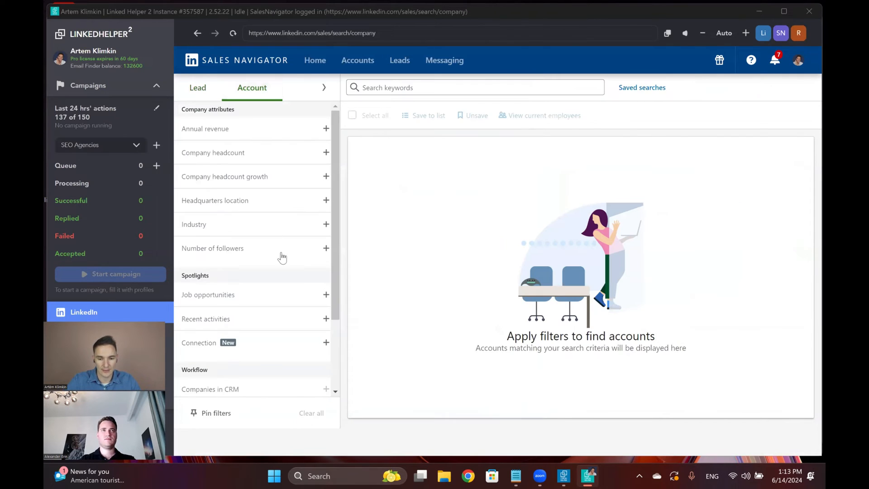
scroll(281, 254, down, 3)
click(260, 385)
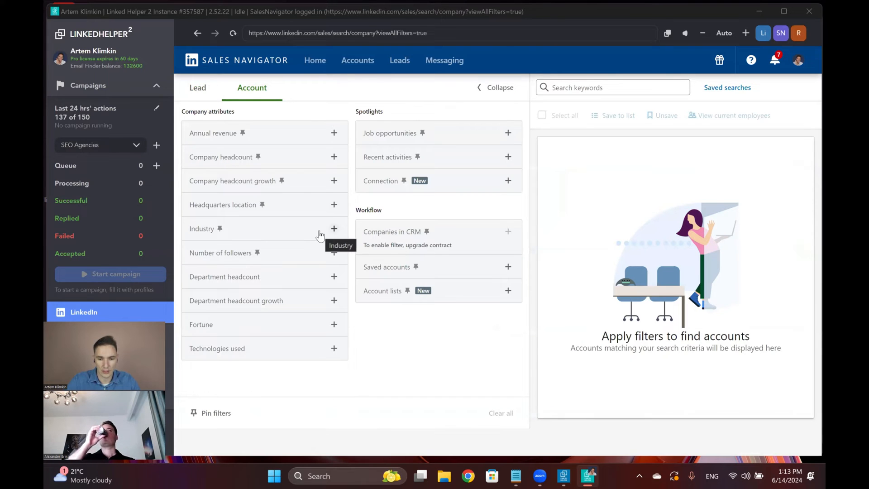
- Filter the accounts by a company headcount of 11-50 and headquarters location United States
click(334, 158)
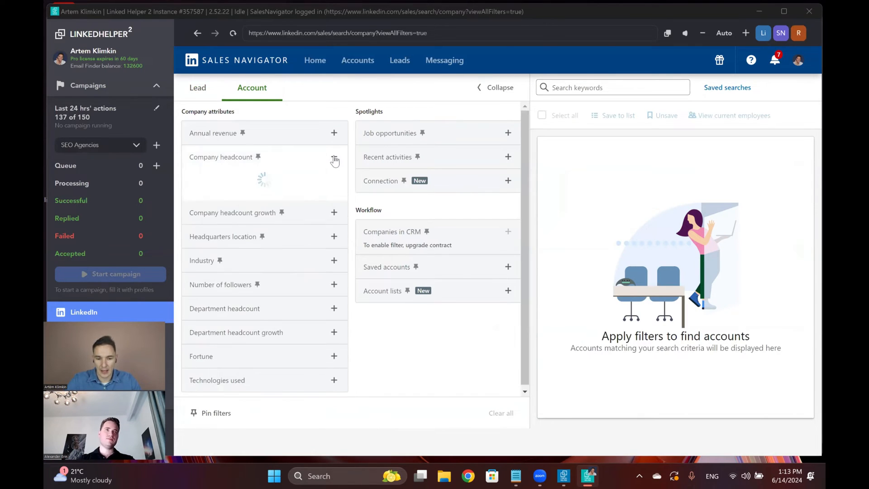
click(201, 188)
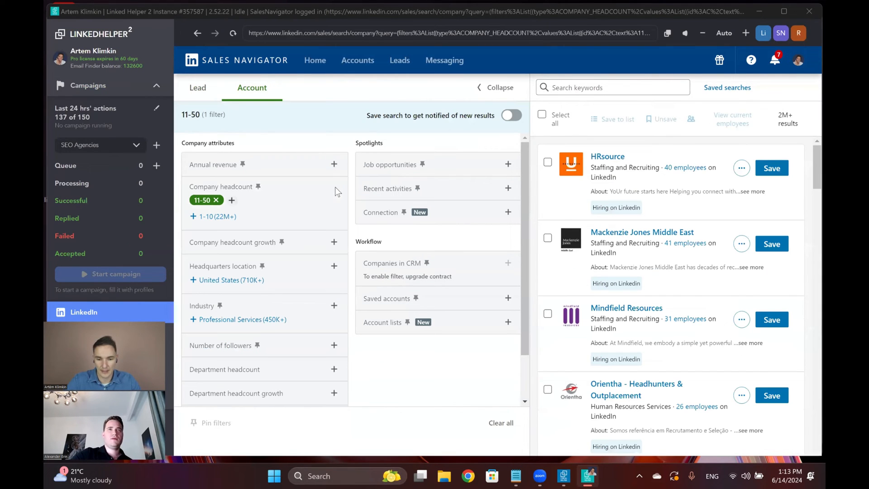
scroll(338, 233, down, 2)
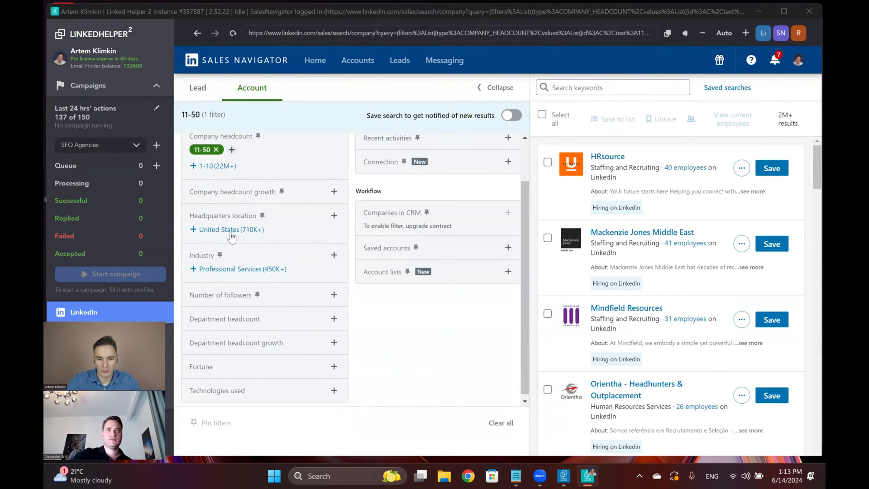
click(231, 230)
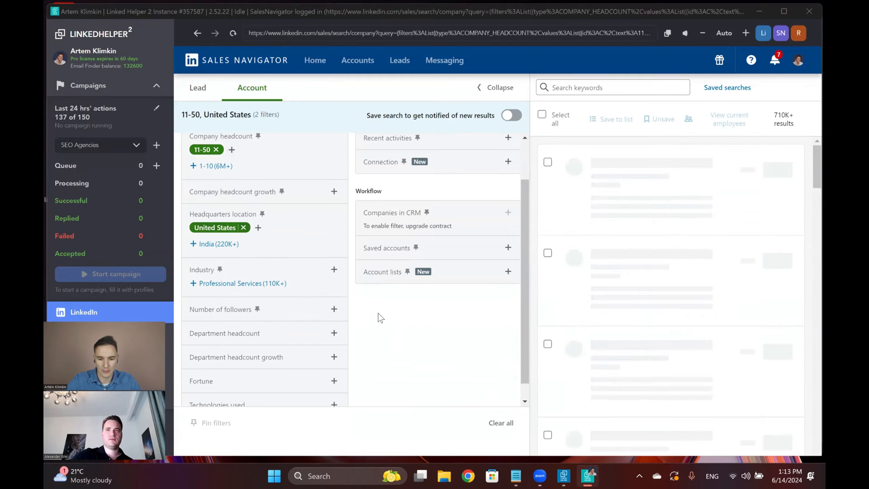
scroll(379, 313, down, 1)
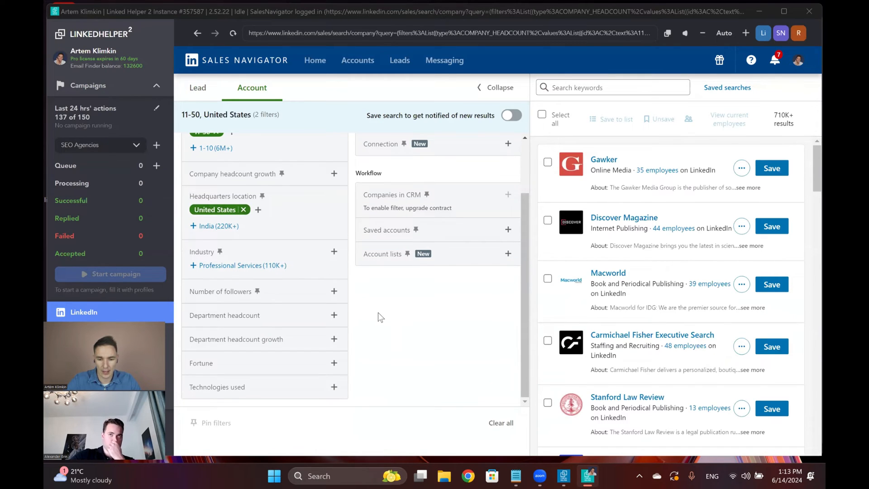
scroll(378, 313, up, 3)
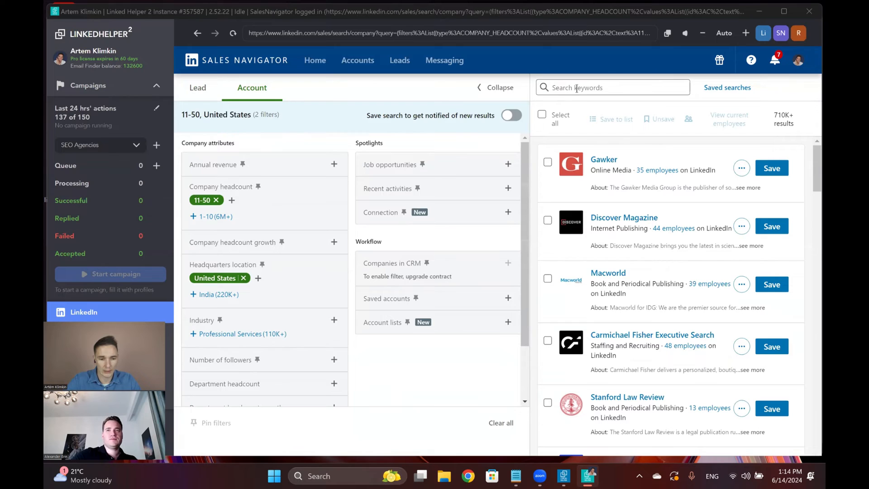
scroll(372, 377, down, 3)
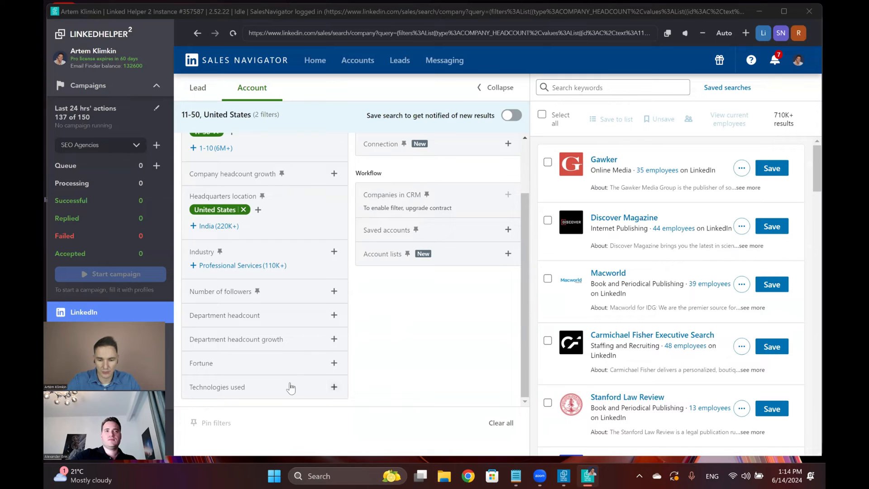
scroll(404, 354, up, 3)
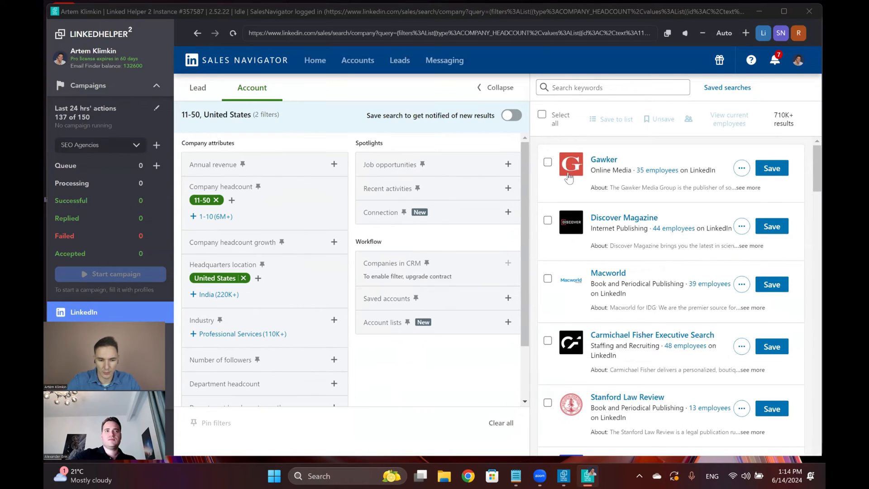
- Search the filtered accounts for the keywords "seo AND agency"
click(558, 86)
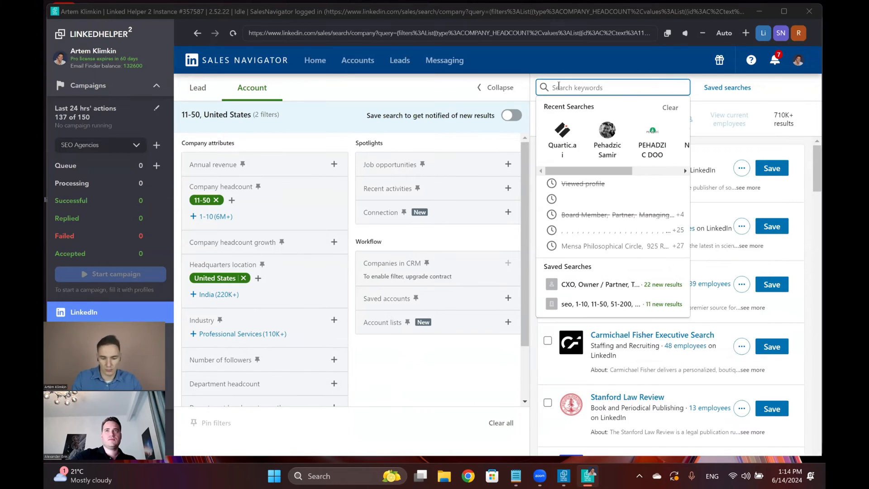
text(seo)
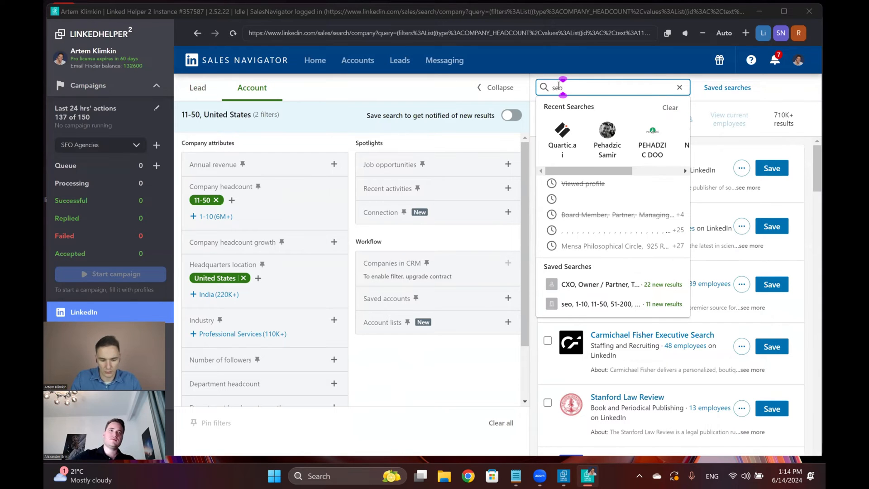
text( AND)
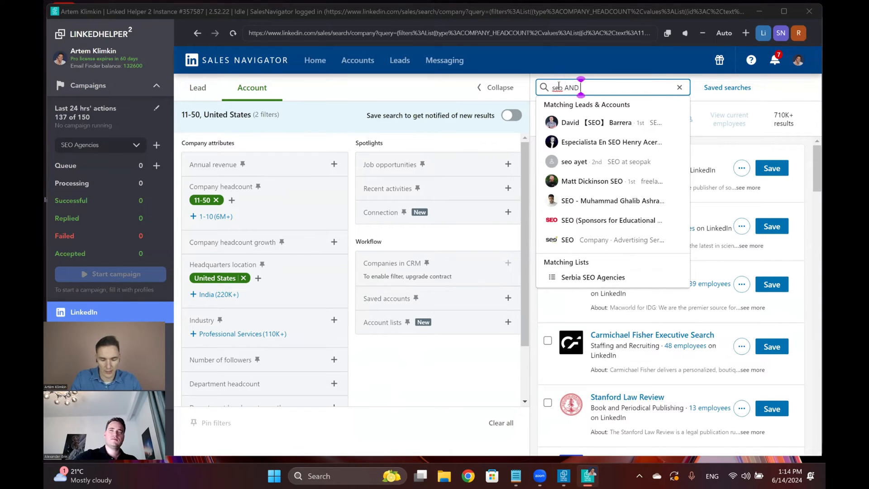
text( agency)
key(Return)
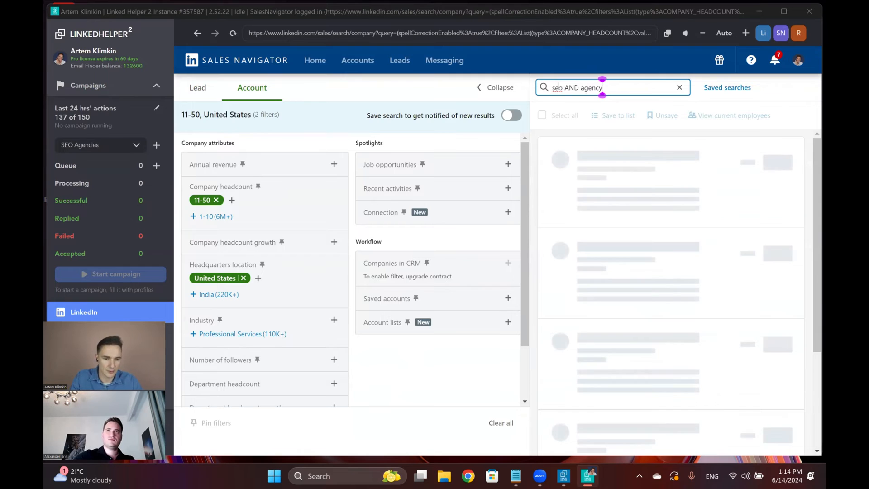
- Examine the AND operator in the keyword query and review the matching agency accounts on the first results page
click(561, 86)
double_click(571, 87)
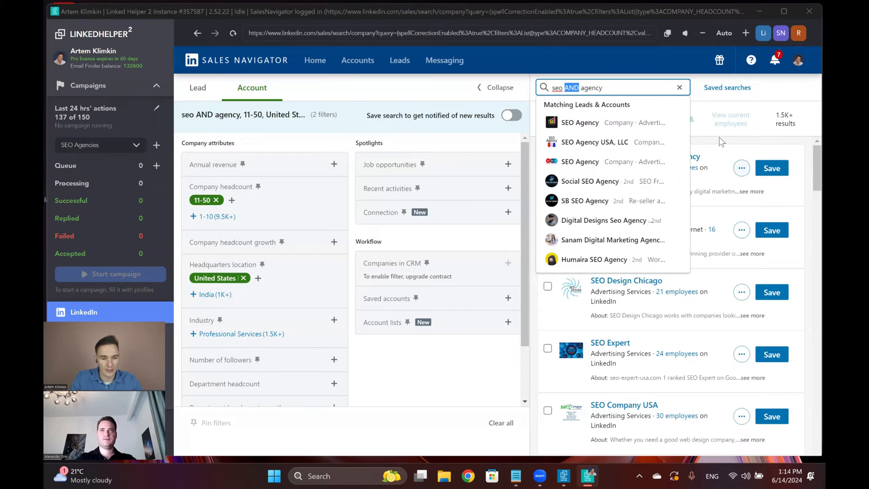
click(608, 91)
click(609, 92)
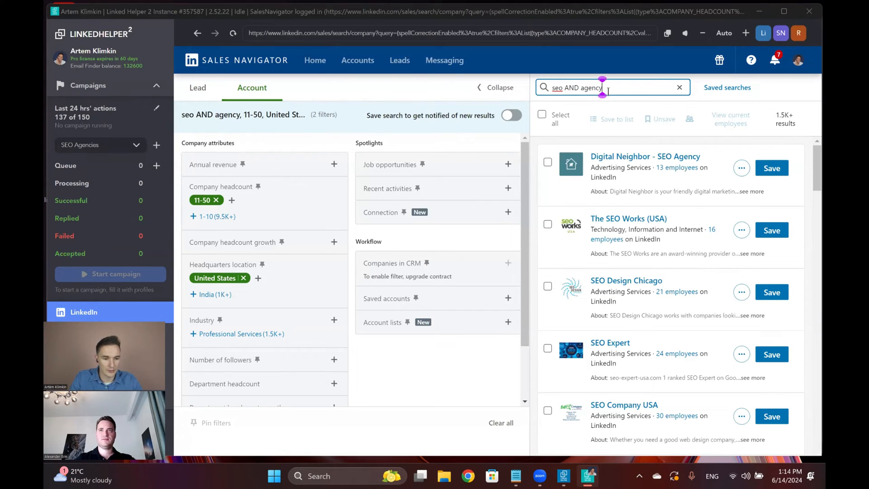
click(629, 142)
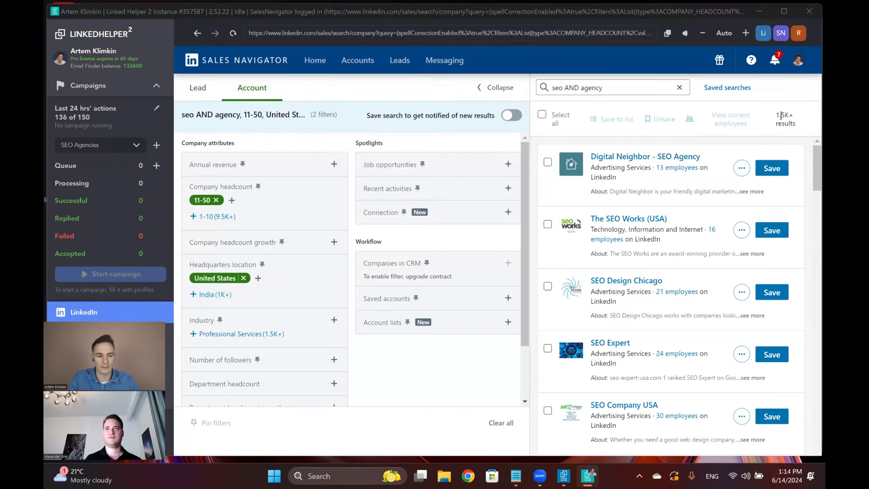
scroll(676, 190, down, 10)
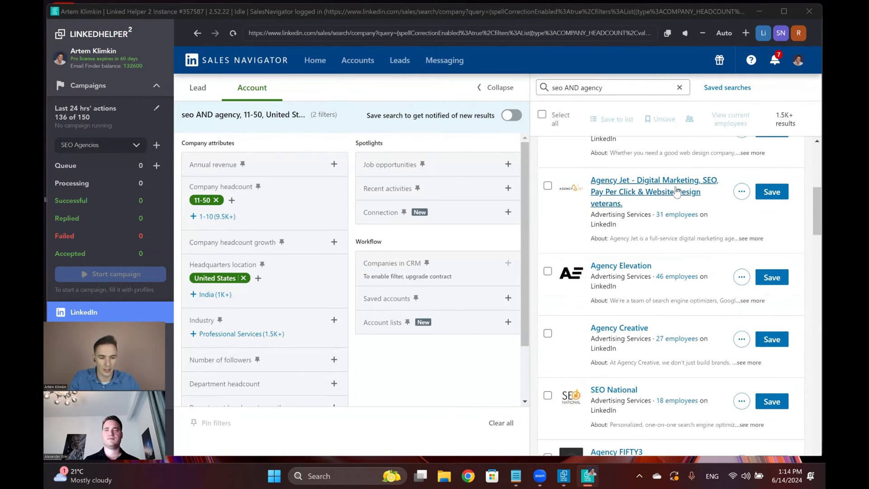
scroll(676, 190, down, 3)
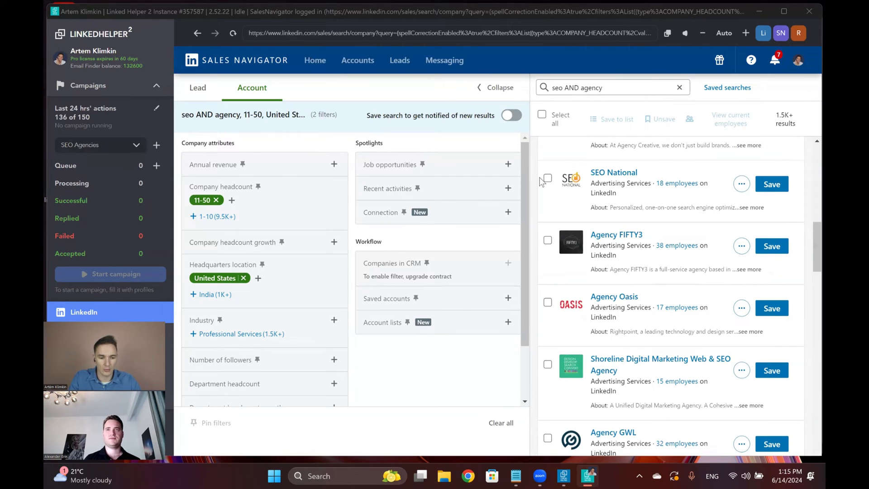
scroll(596, 173, up, 10)
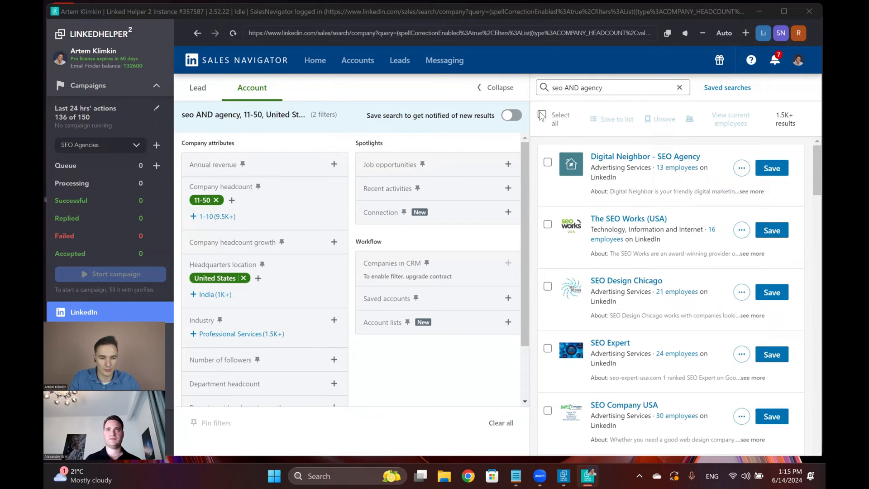
- Select all accounts on the first results page and save them to a new account list named "SEO Agencies | 11-50 | USA"
click(542, 117)
click(621, 119)
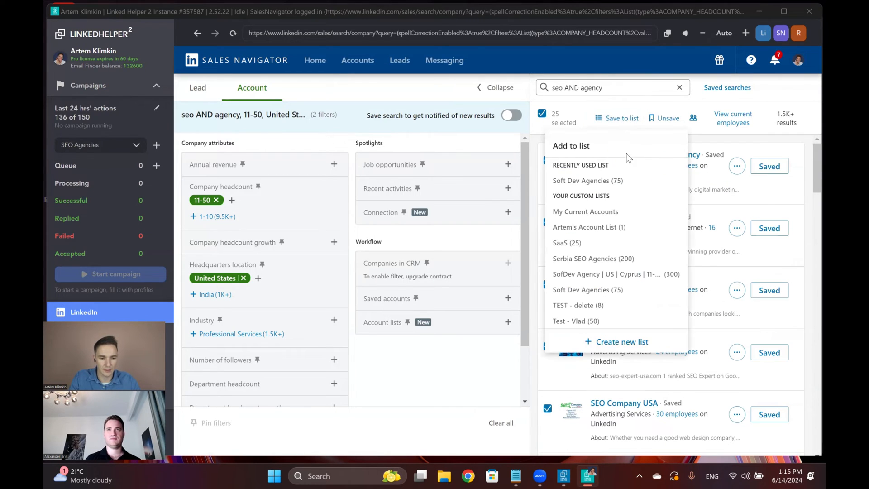
click(599, 342)
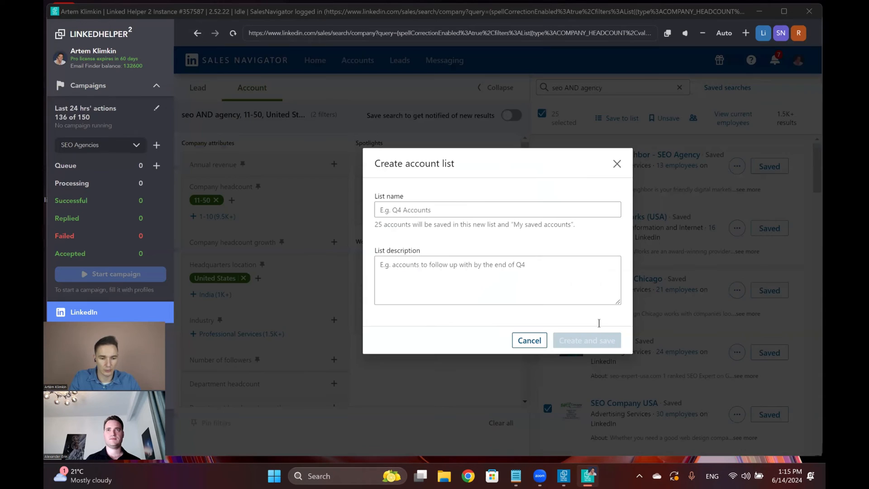
click(455, 207)
text(SEO Ag)
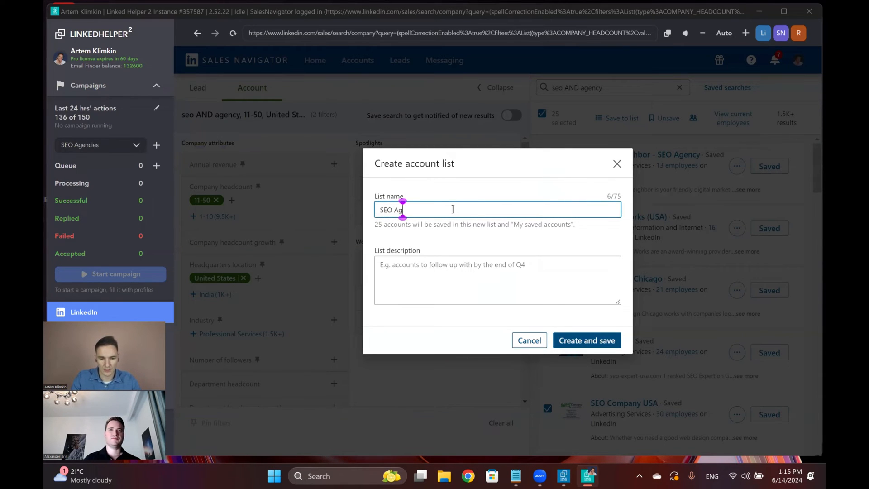
text(encies | 11)
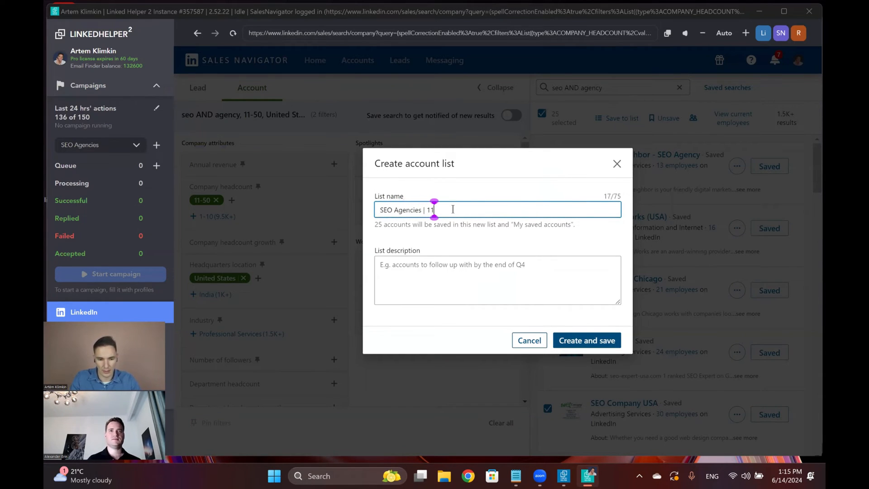
text(-50 +)
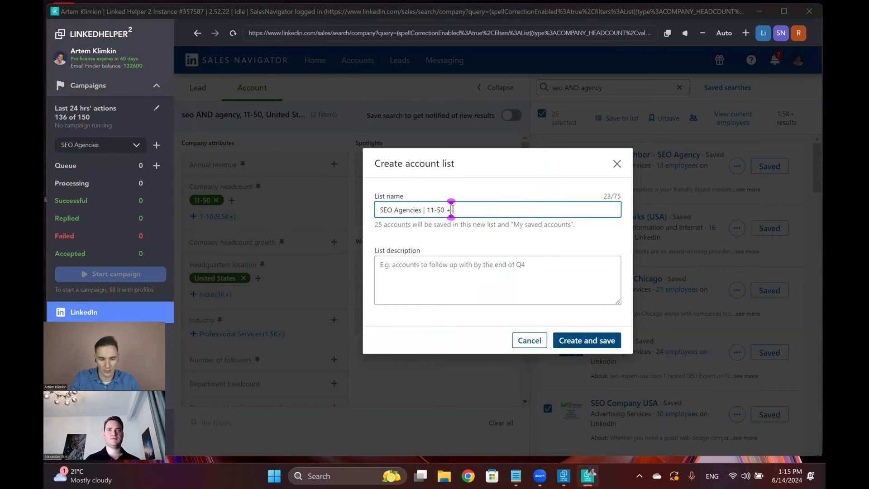
key(BackSpace)
text(| USA)
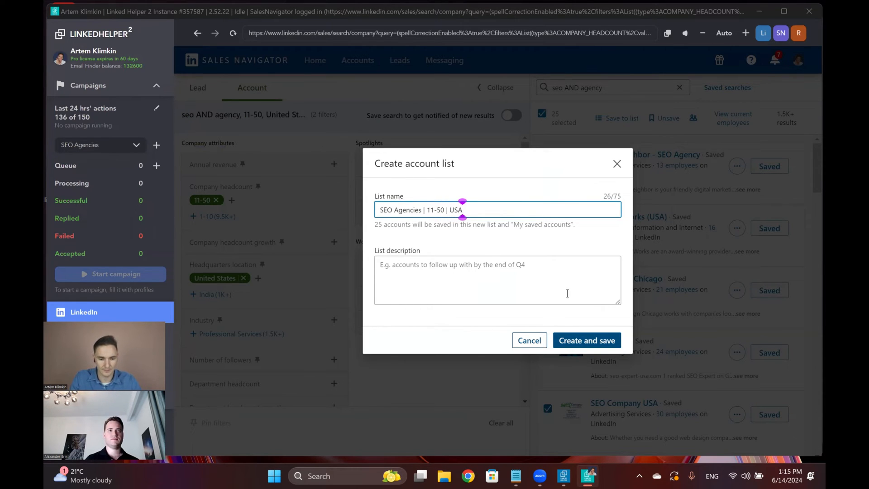
click(593, 340)
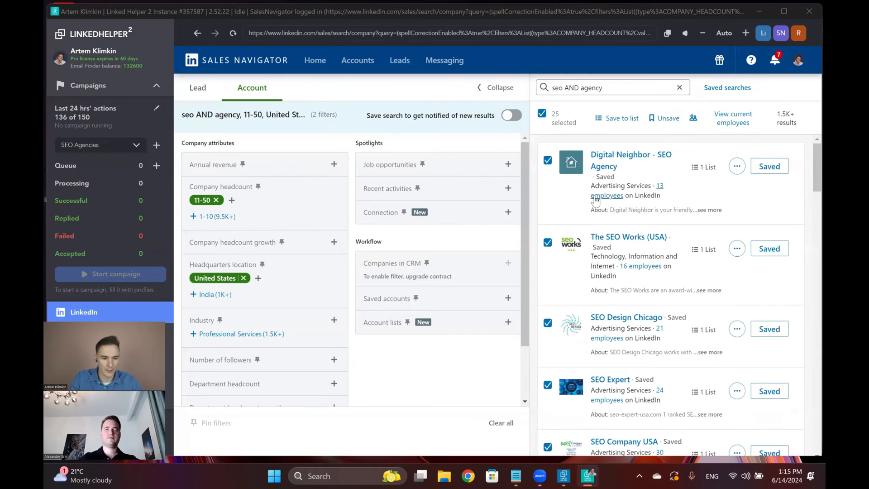
- Add all accounts on results page 2 to the "SEO Agencies | 11-50 | USA" list
scroll(596, 201, down, 15)
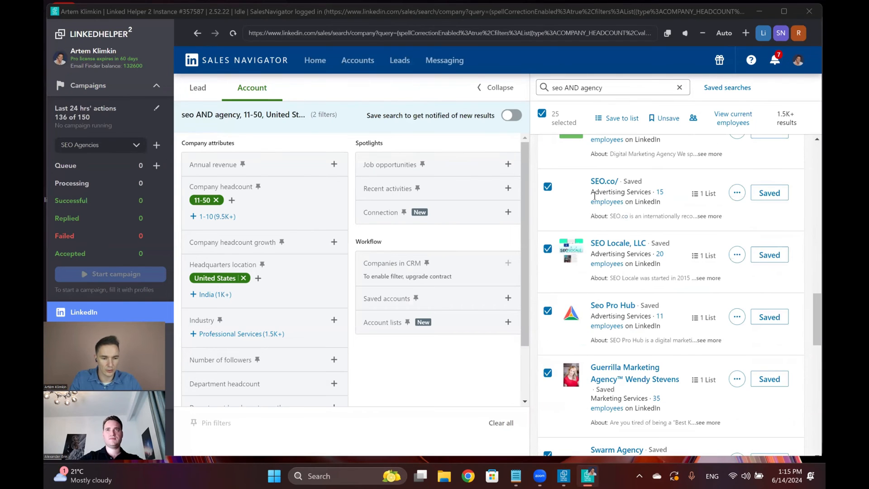
scroll(596, 200, down, 5)
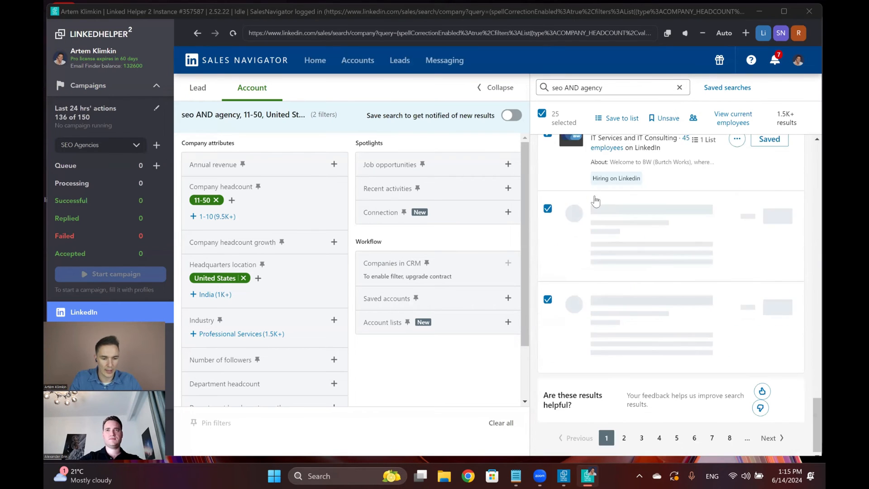
click(626, 444)
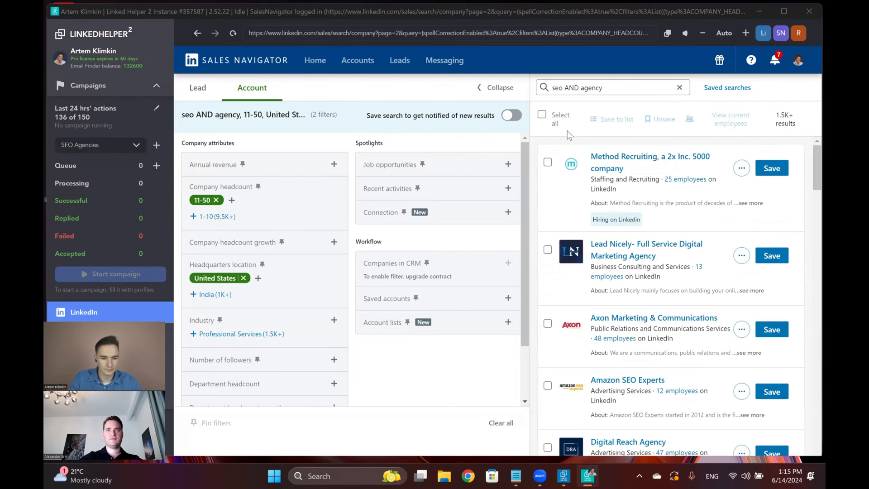
click(542, 115)
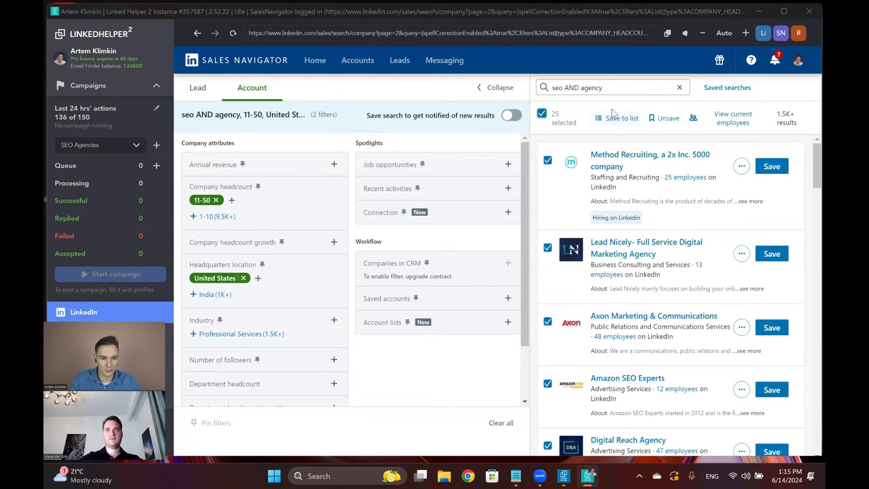
click(617, 118)
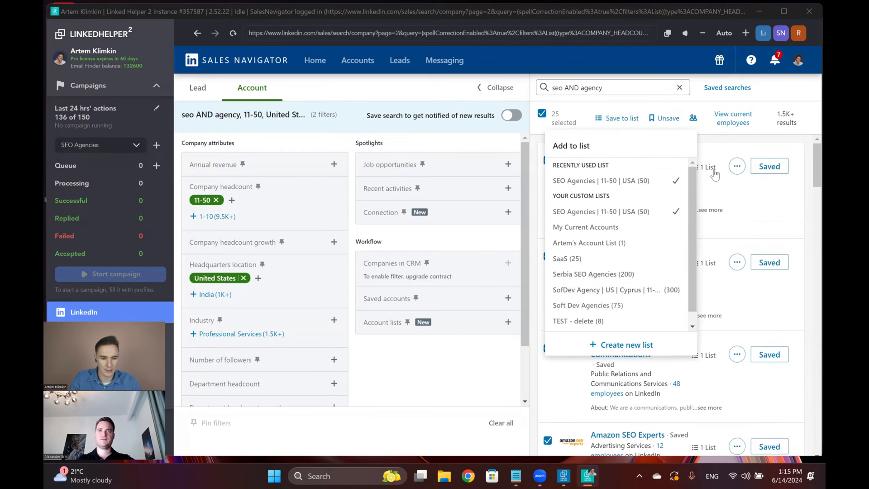
click(699, 143)
- Select all accounts on results page 3 and save them to the "SEO Agencies | 11-50 | USA" list
scroll(676, 309, down, 20)
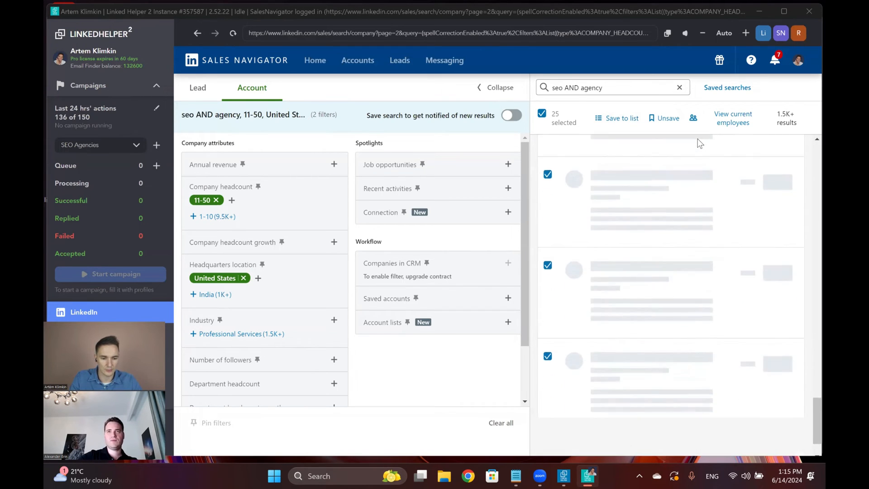
click(642, 438)
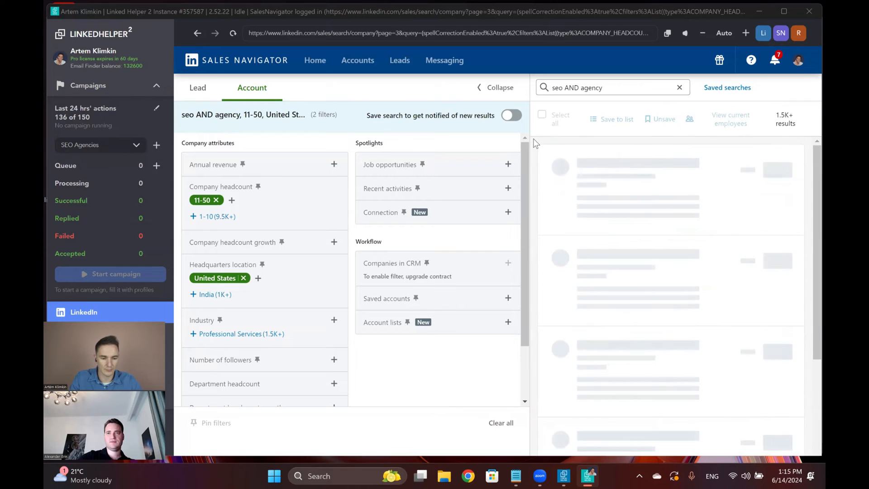
click(541, 115)
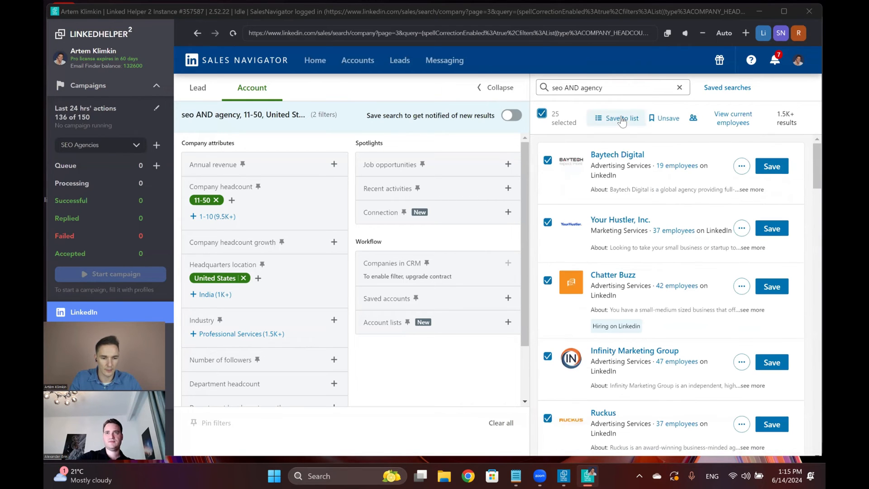
click(622, 119)
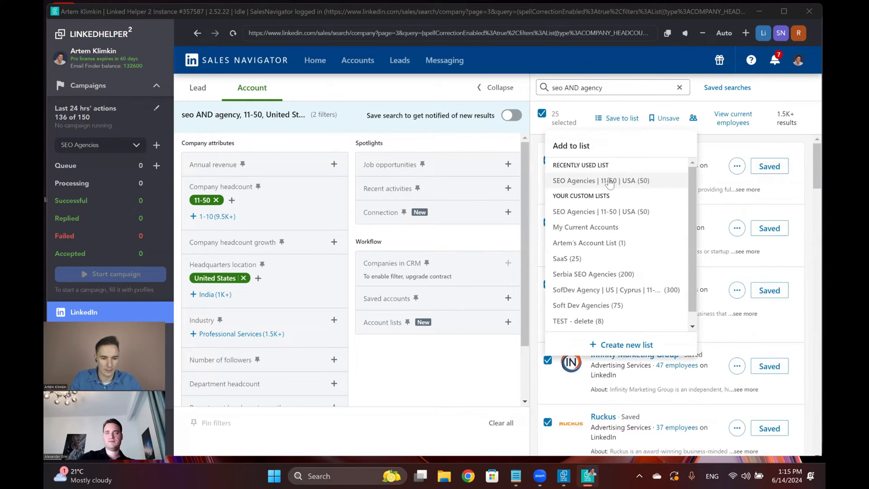
click(725, 143)
scroll(675, 213, down, 10)
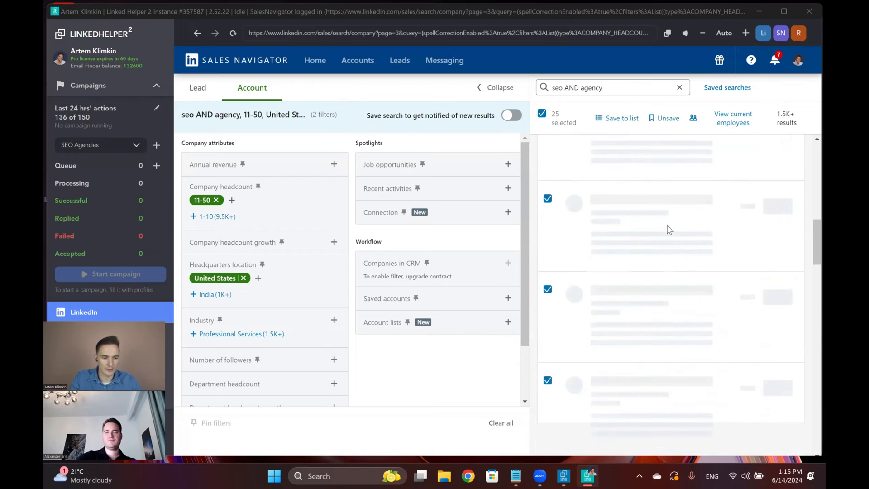
- Select all accounts on results page 4 and save them to the "SEO Agencies | 11-50 | USA" list
scroll(669, 230, down, 5)
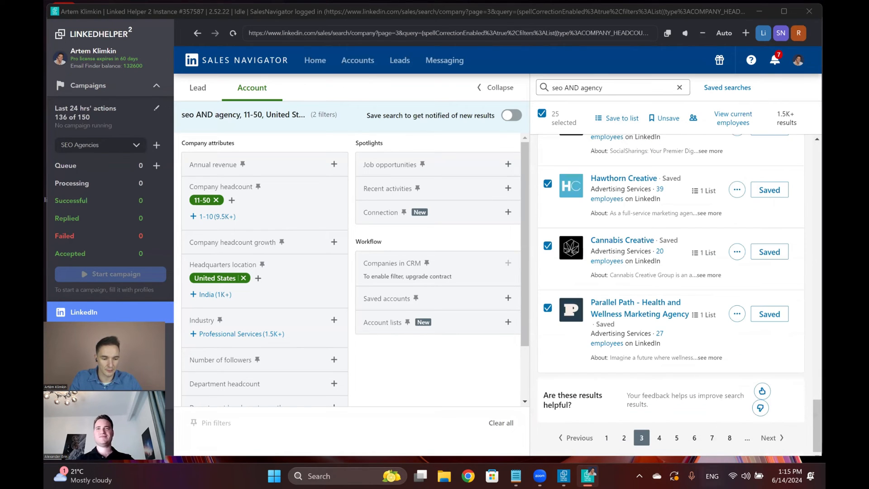
click(659, 439)
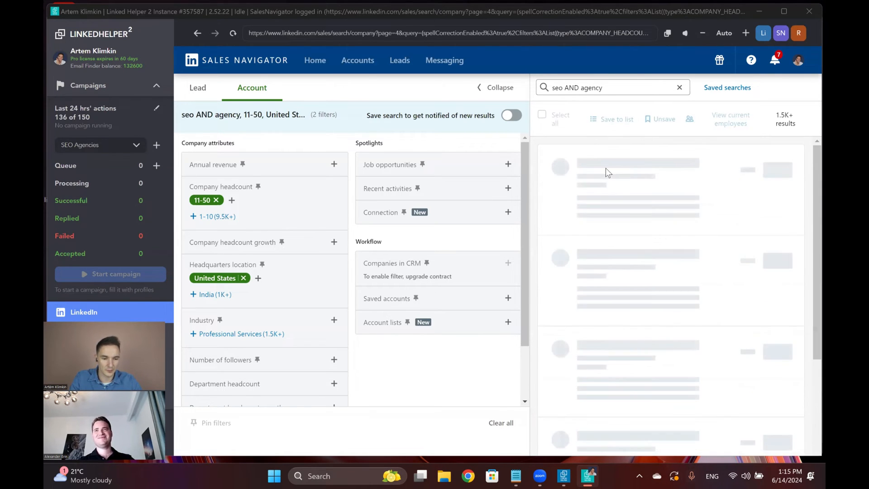
click(542, 114)
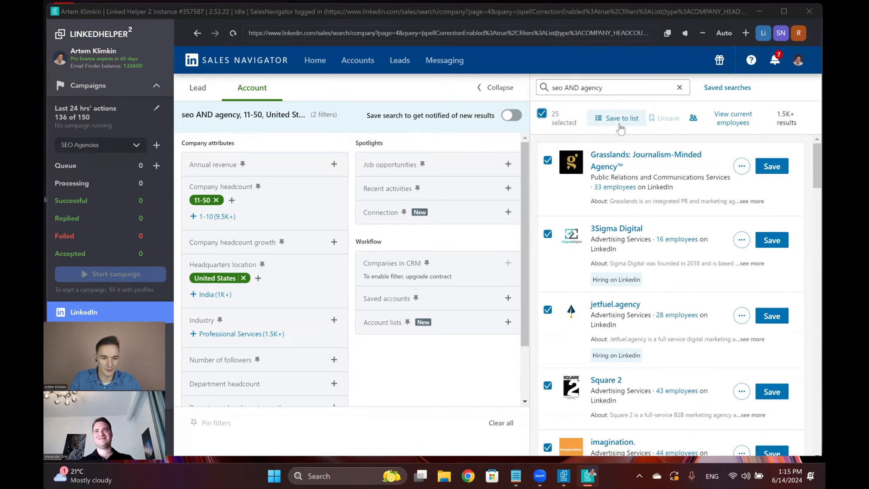
click(620, 127)
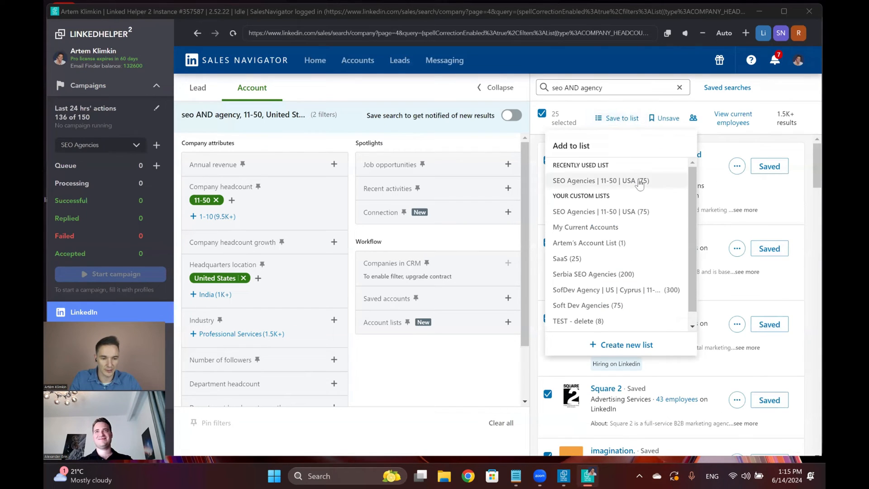
click(634, 180)
click(725, 139)
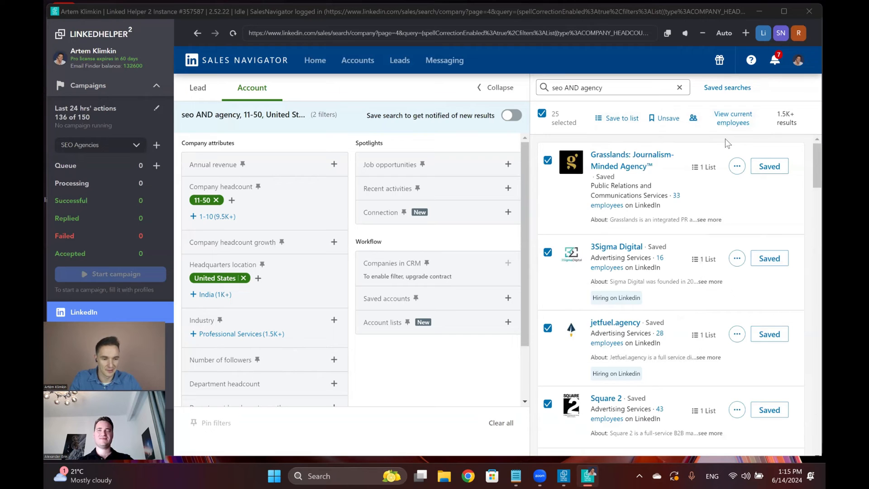
scroll(639, 340, down, 10)
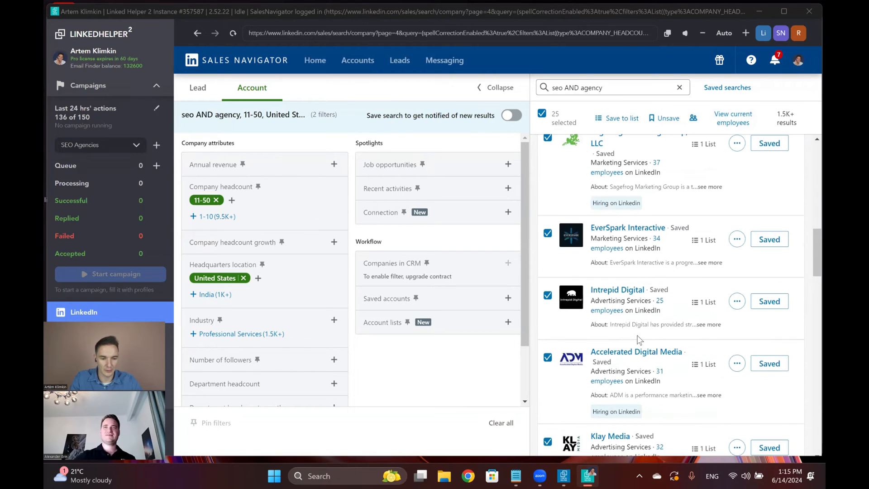
scroll(640, 340, down, 5)
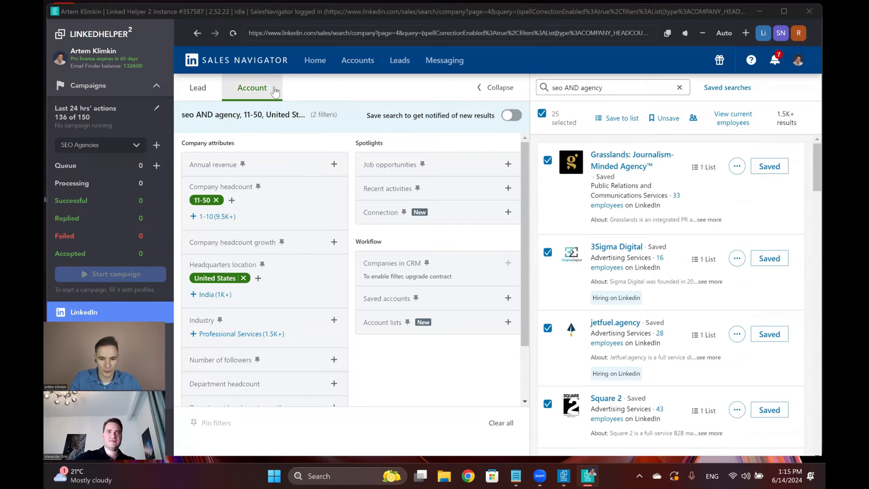
- Switch to the lead search and remove the 11-50 company headcount and United States headquarters filters
click(204, 93)
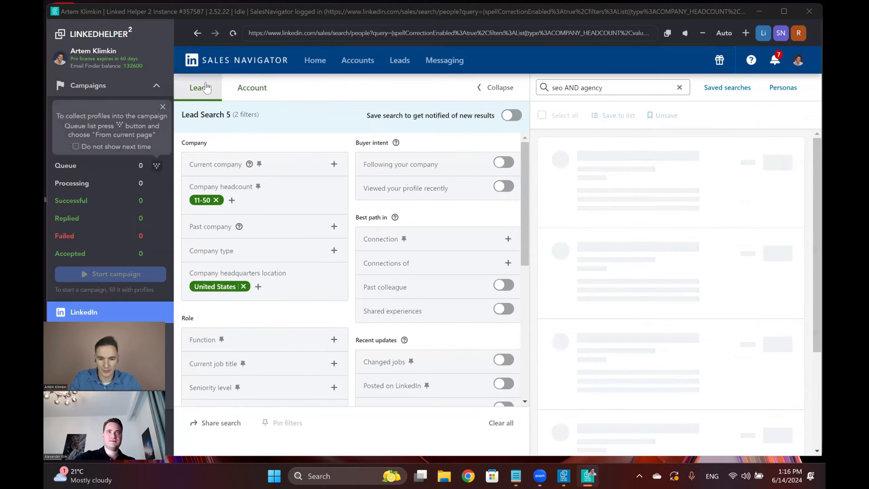
click(216, 199)
click(243, 271)
- Filter the leads to include the "SEO Agencies | 11-50 | USA" account list
scroll(480, 322, down, 5)
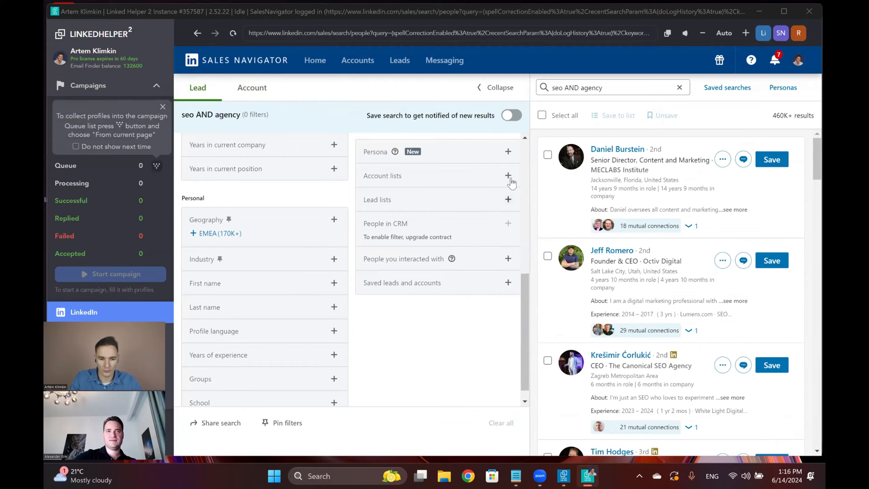
click(509, 176)
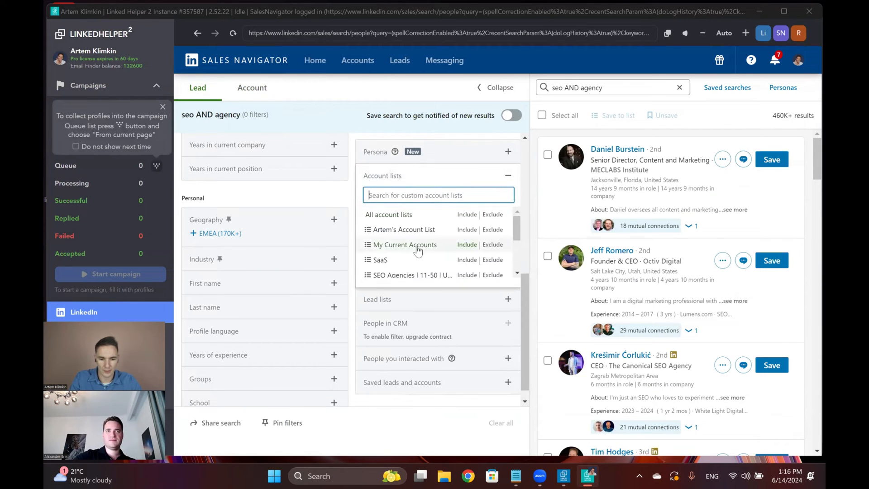
scroll(417, 250, down, 1)
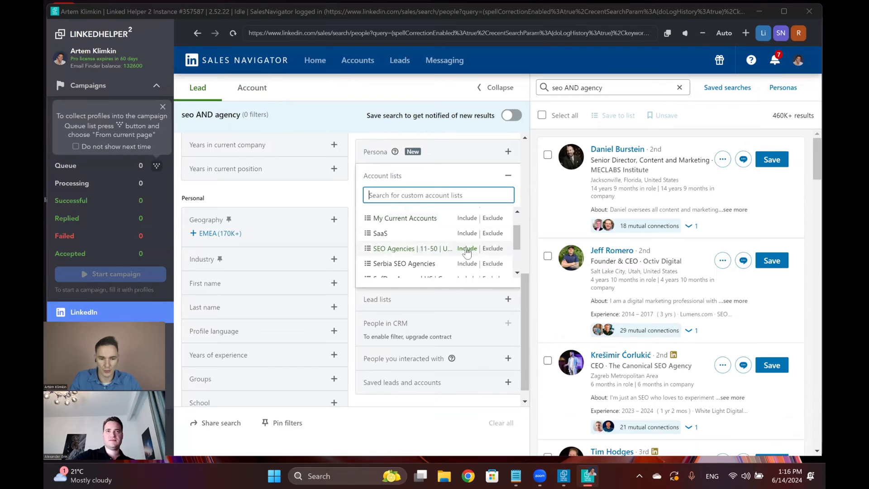
click(467, 250)
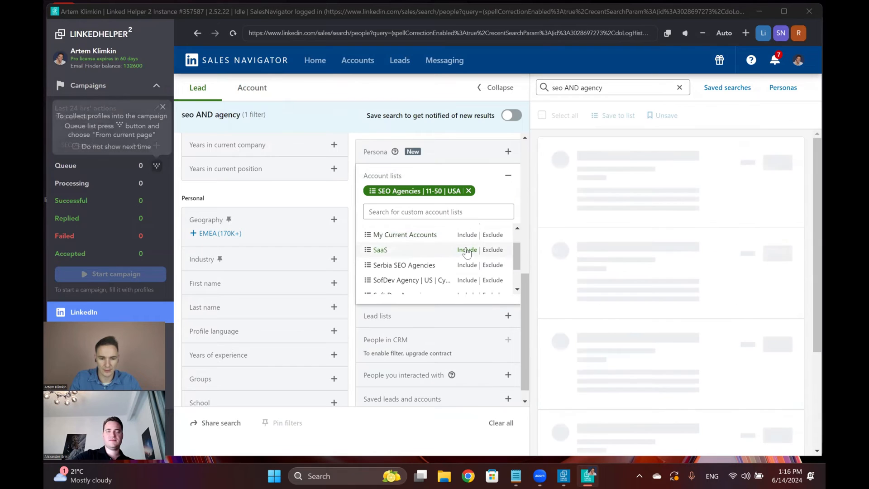
click(507, 176)
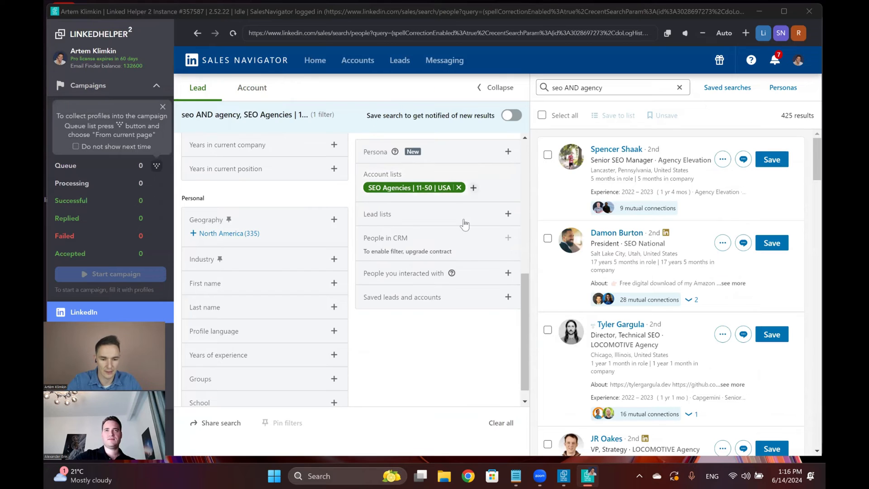
- Exclude people whose profile has already been viewed from the lead search
click(508, 273)
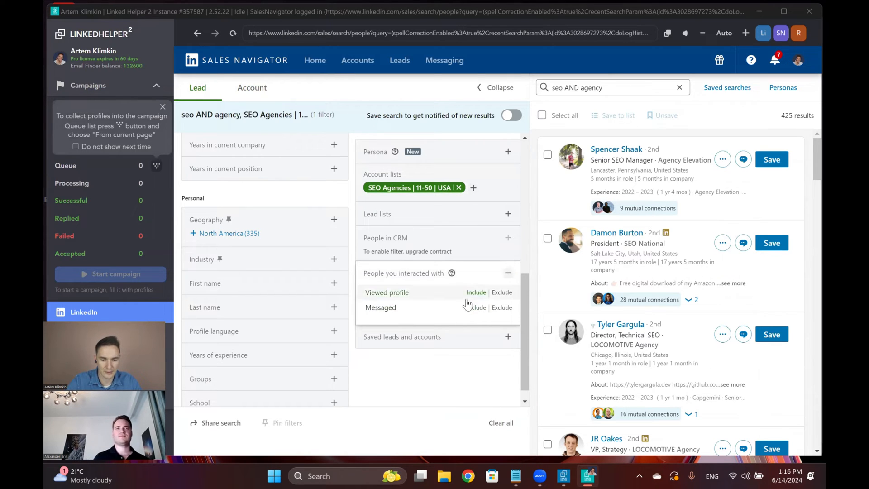
click(502, 292)
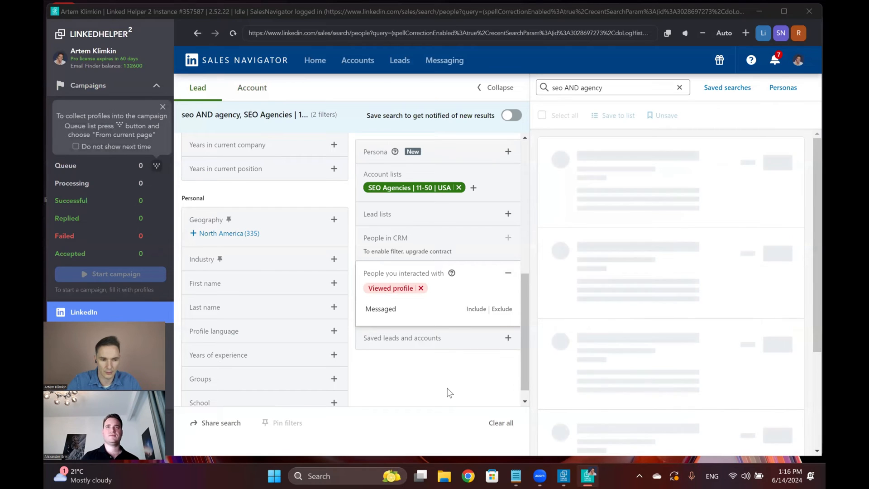
click(397, 416)
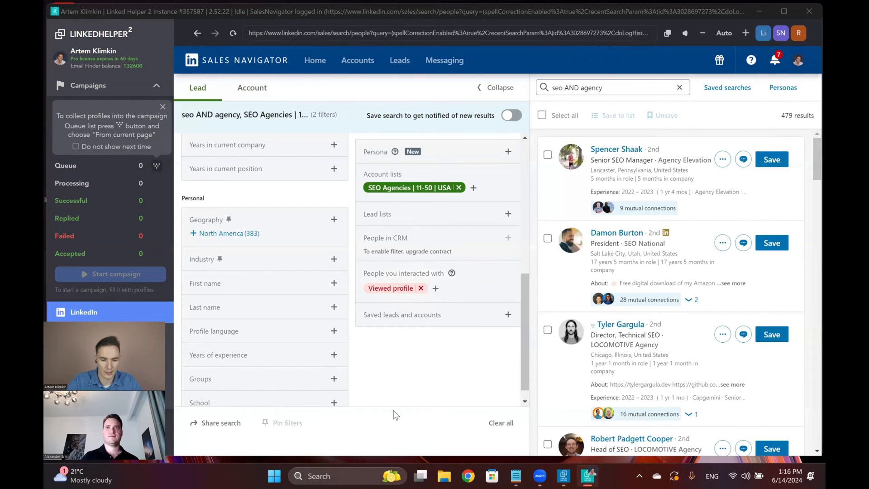
- Restrict the lead search to 2nd degree and 3rd+ degree connections
scroll(249, 229, up, 3)
scroll(248, 229, up, 4)
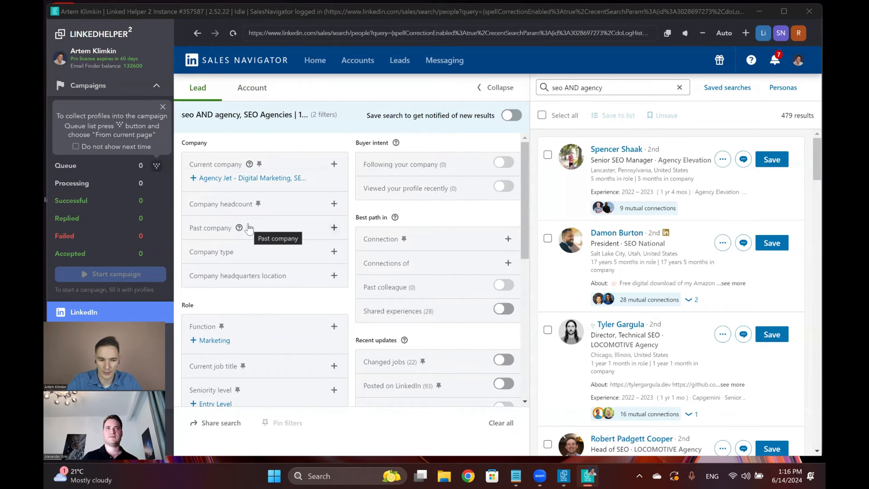
click(509, 238)
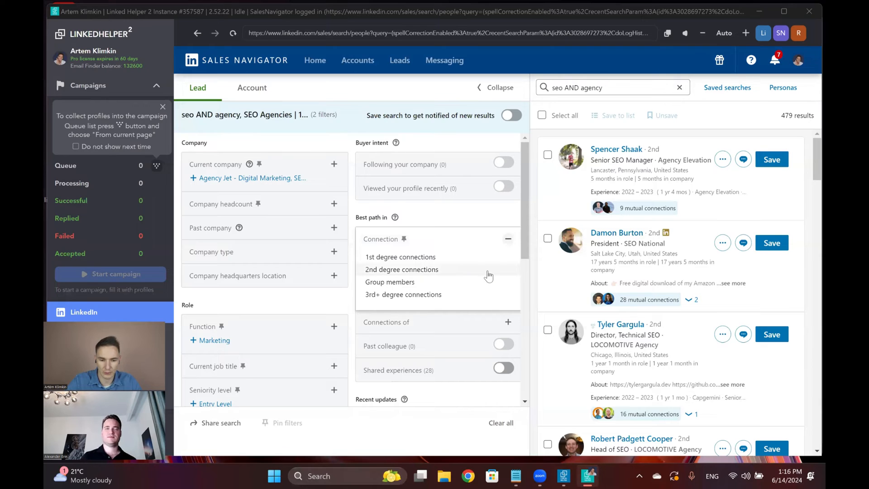
click(435, 270)
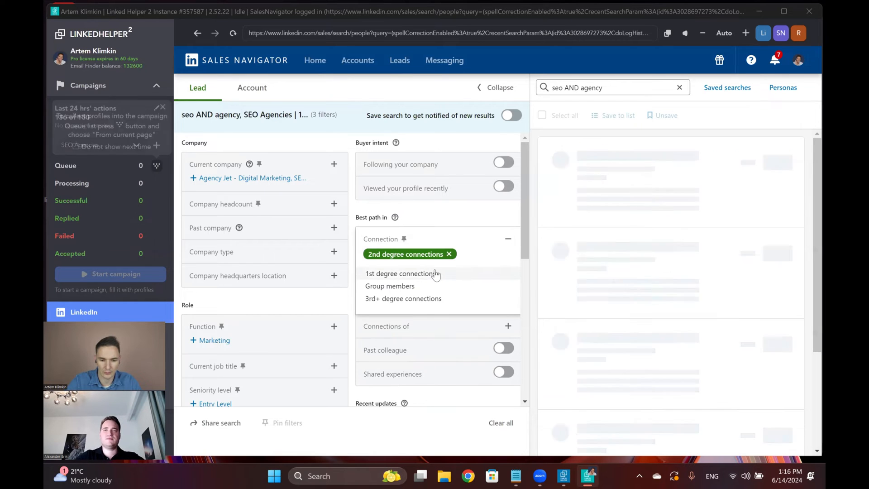
click(401, 299)
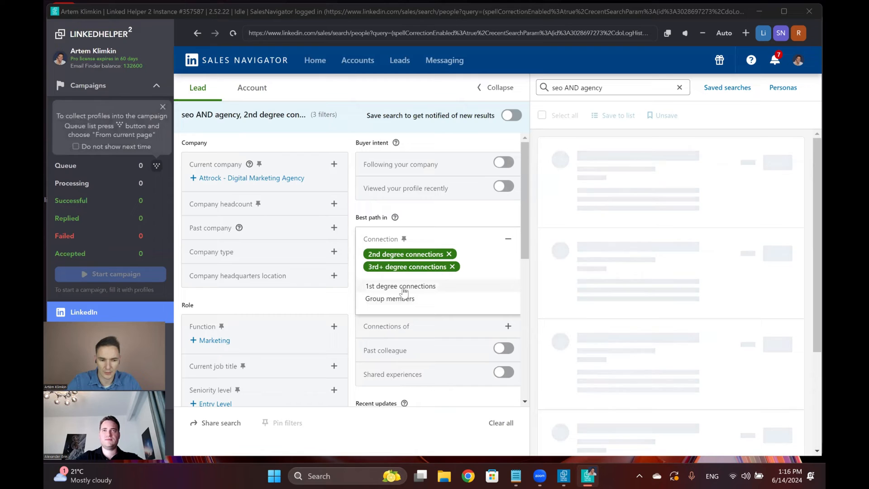
click(442, 223)
- Include the Owner / Partner and CXO seniority levels in the lead search filters
scroll(499, 163, down, 3)
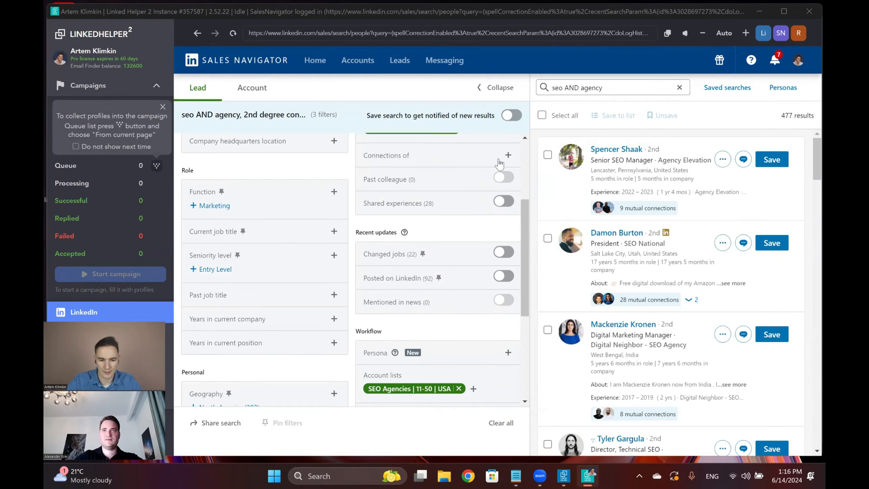
scroll(488, 177, up, 2)
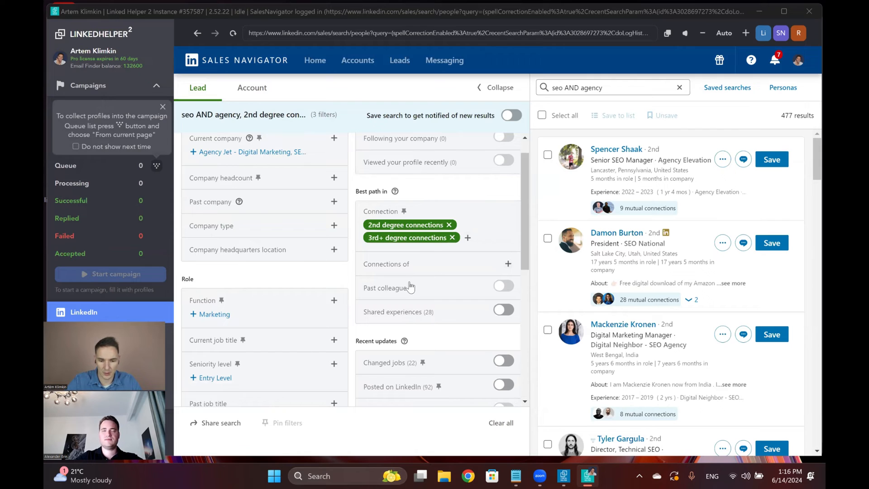
scroll(411, 286, down, 3)
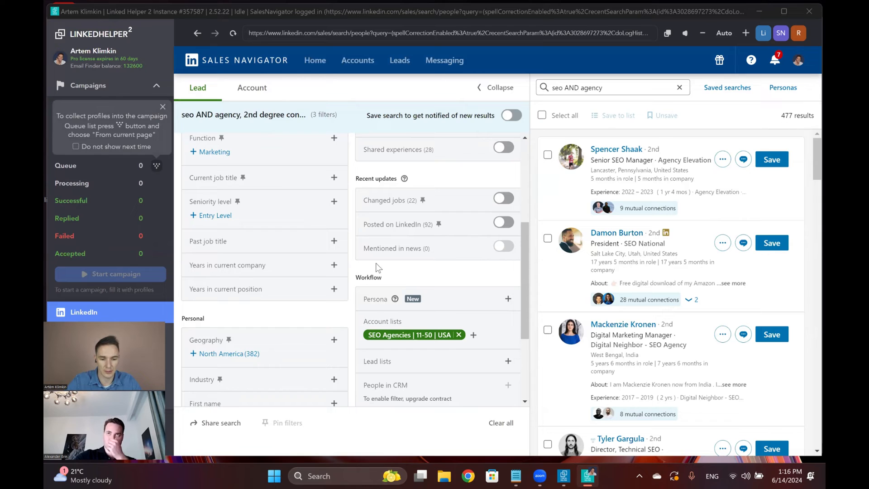
scroll(376, 263, down, 3)
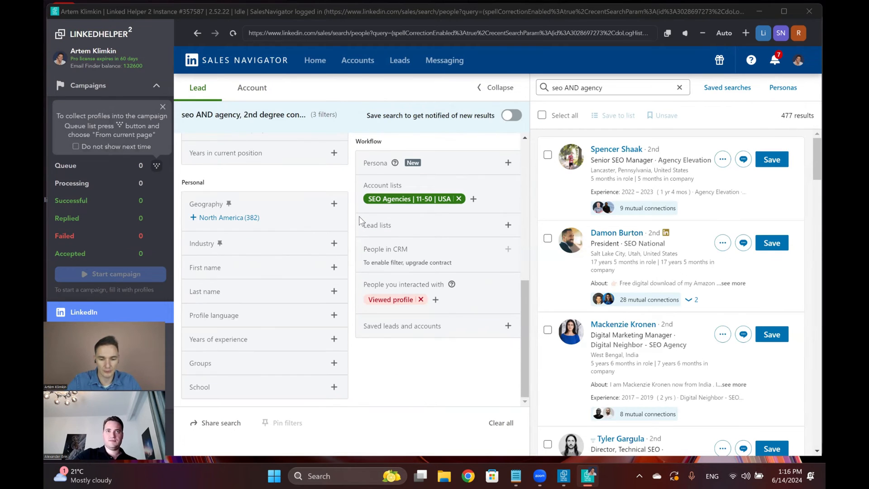
scroll(360, 216, up, 3)
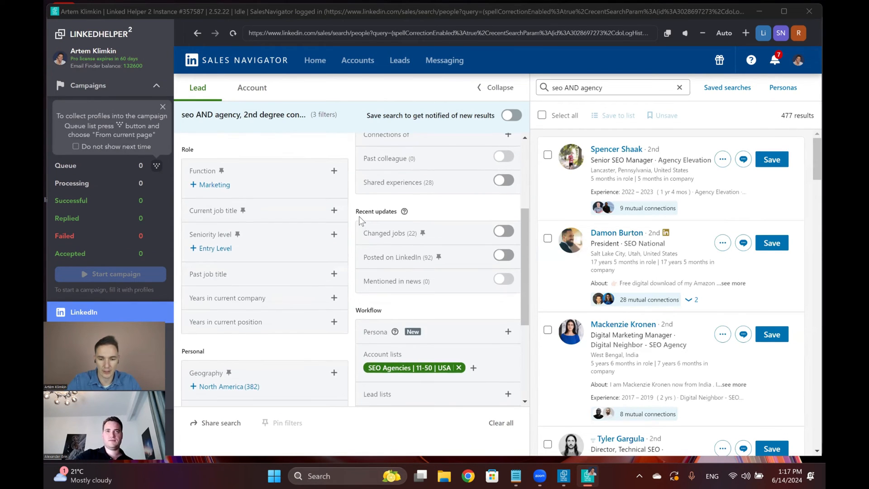
click(334, 235)
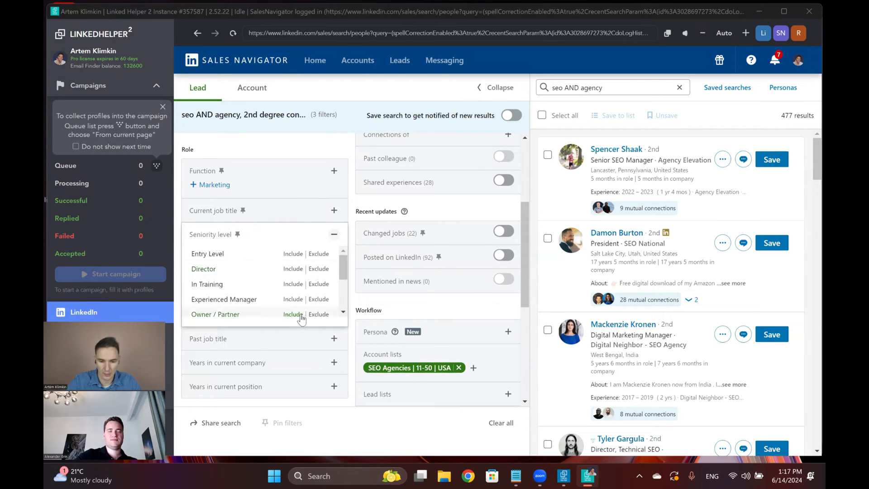
scroll(287, 284, down, 1)
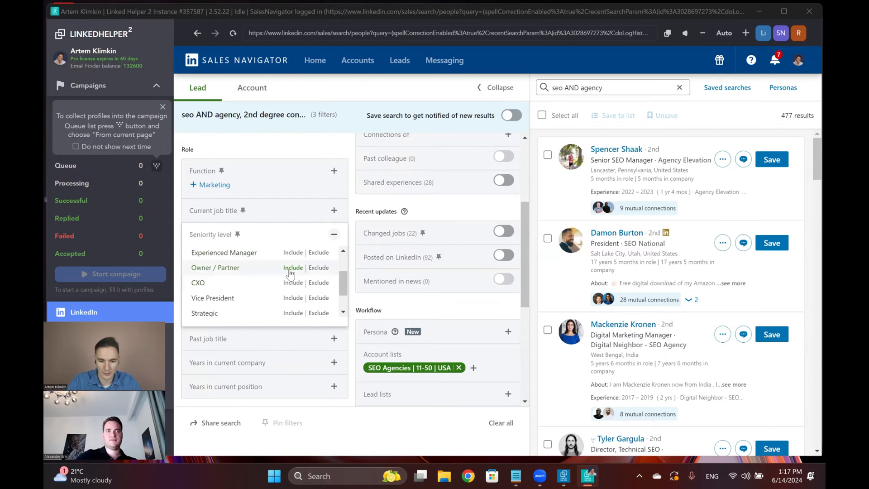
click(291, 270)
scroll(288, 293, down, 1)
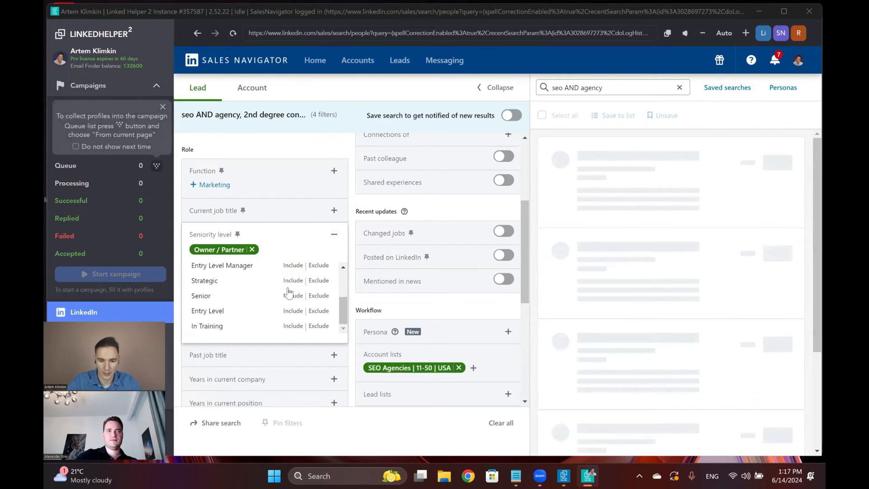
click(290, 266)
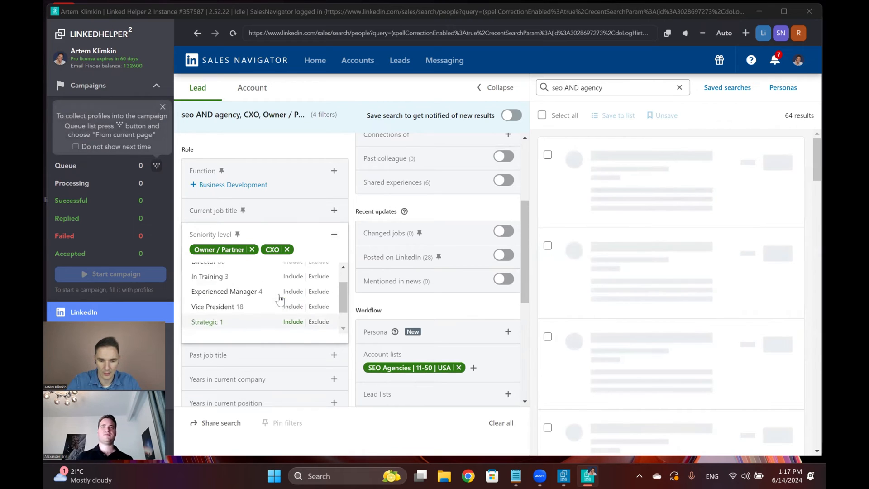
click(356, 224)
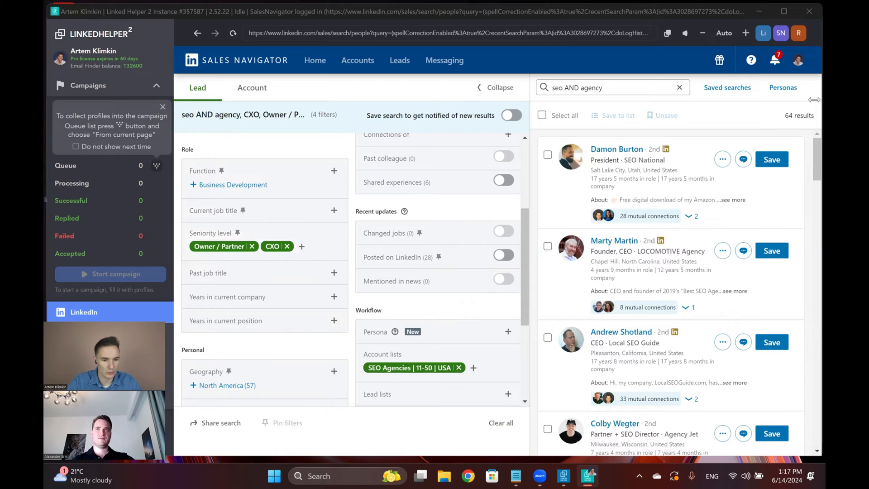
- Try adding the Senior level to the seniority filter
click(302, 247)
scroll(257, 292, down, 1)
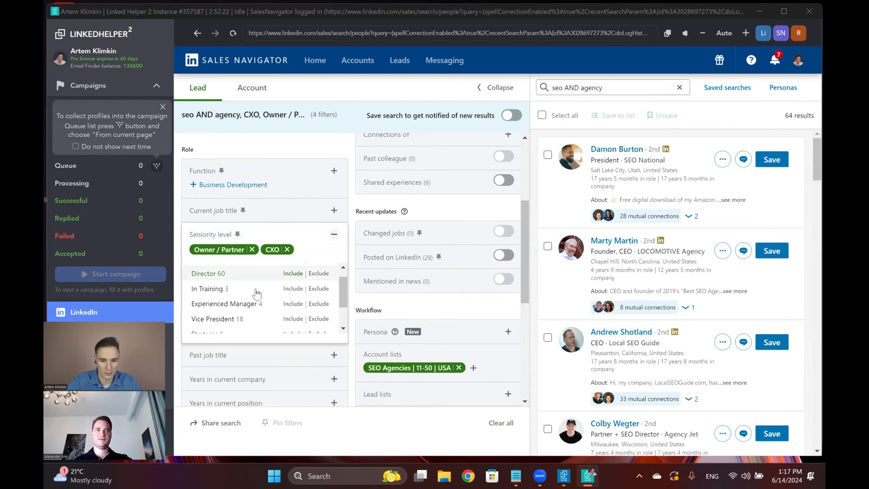
scroll(257, 293, down, 2)
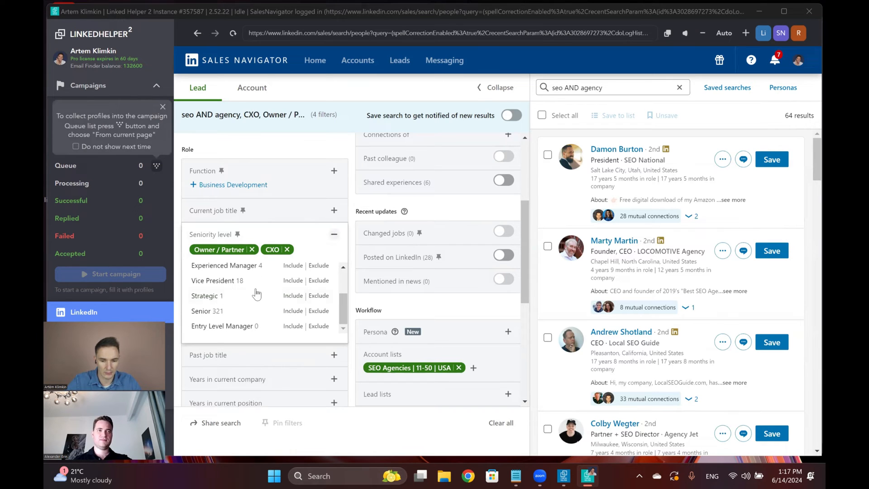
click(292, 310)
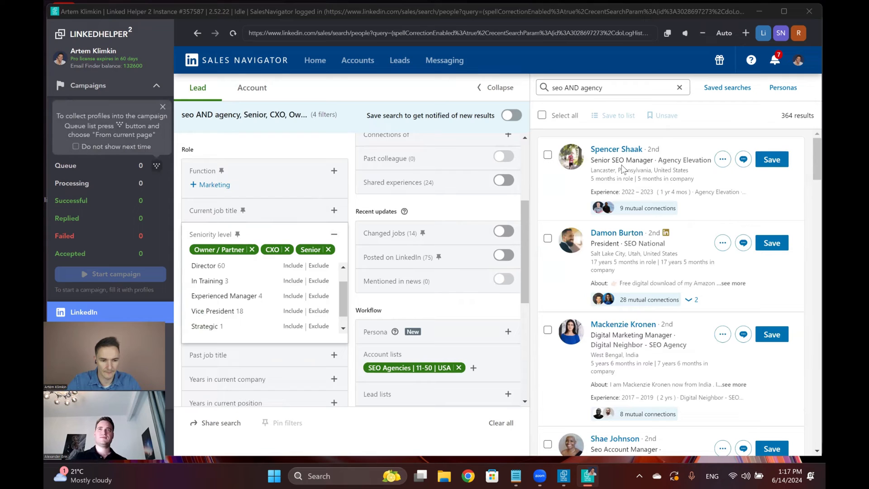
- Clear the "seo AND agency" keywords and rerun the lead search without them
click(569, 88)
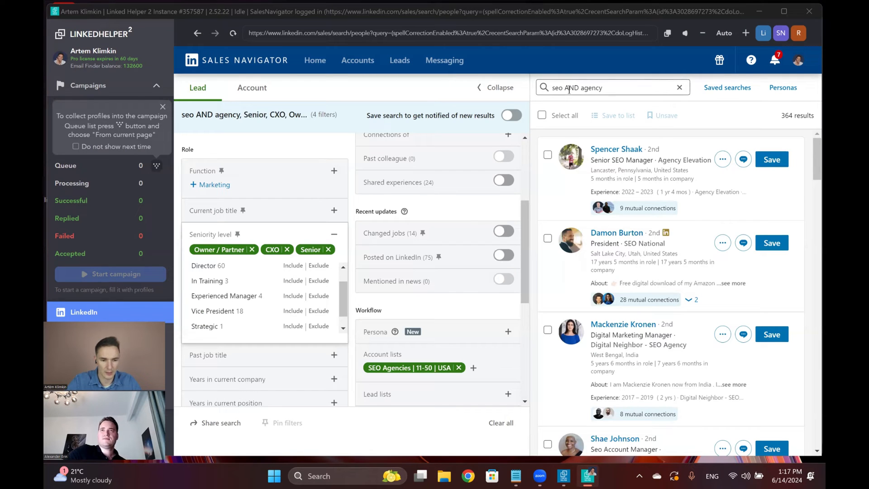
key(ctrl+a)
key(BackSpace)
key(Return)
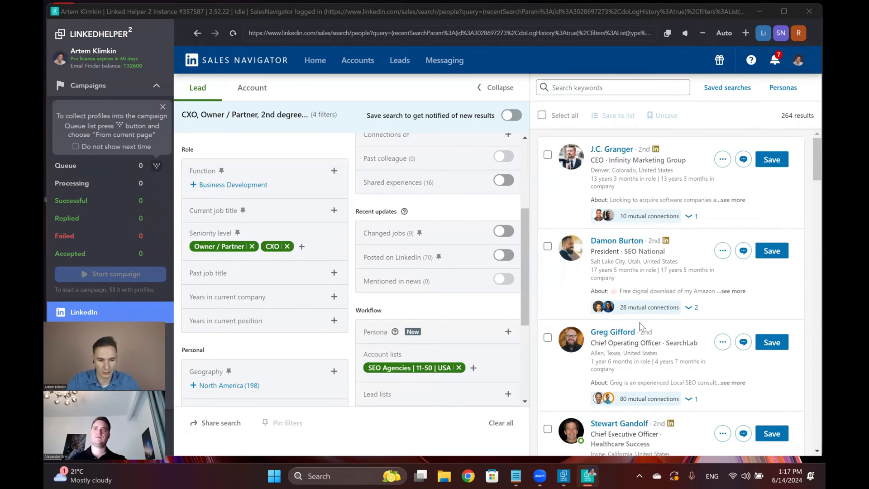
- Review the job titles and companies of the leads found for the Owner / Partner and CXO seniority levels
scroll(636, 339, down, 3)
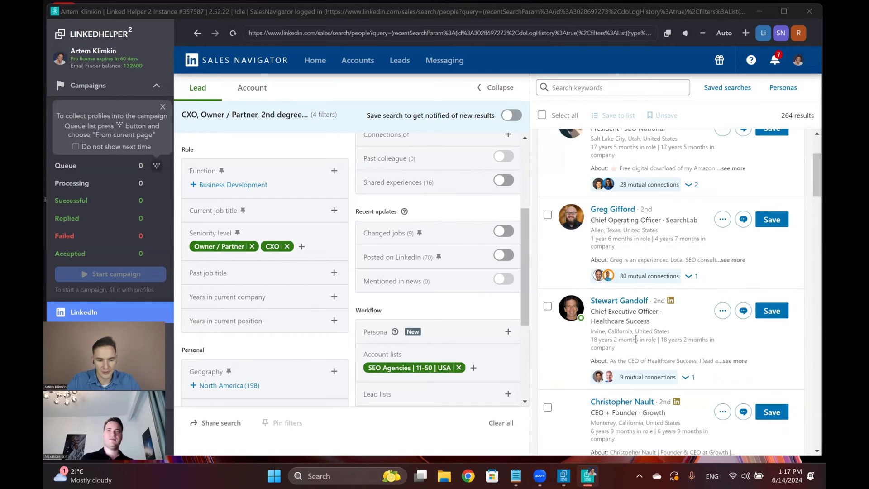
scroll(636, 338, down, 1)
scroll(636, 343, down, 2)
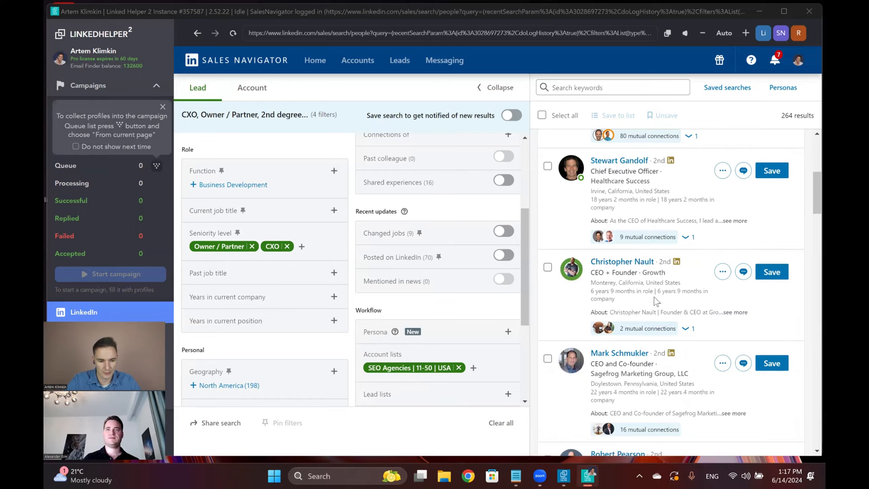
scroll(653, 297, down, 3)
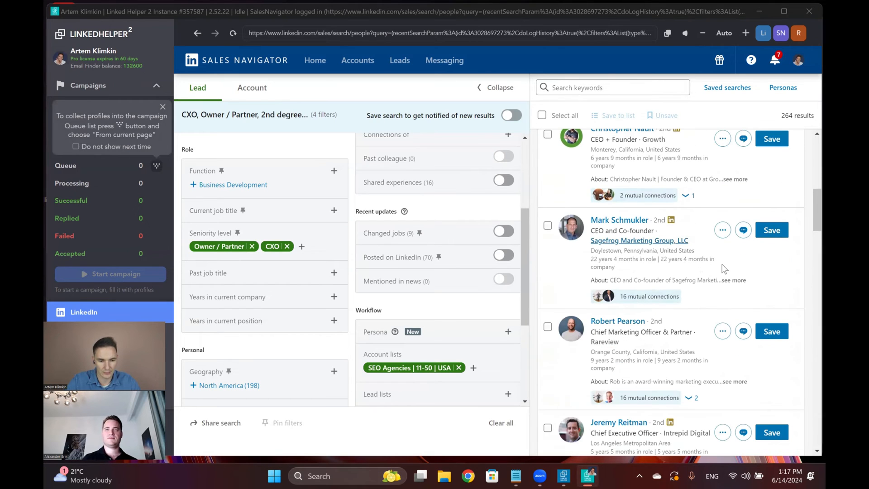
scroll(711, 246, down, 2)
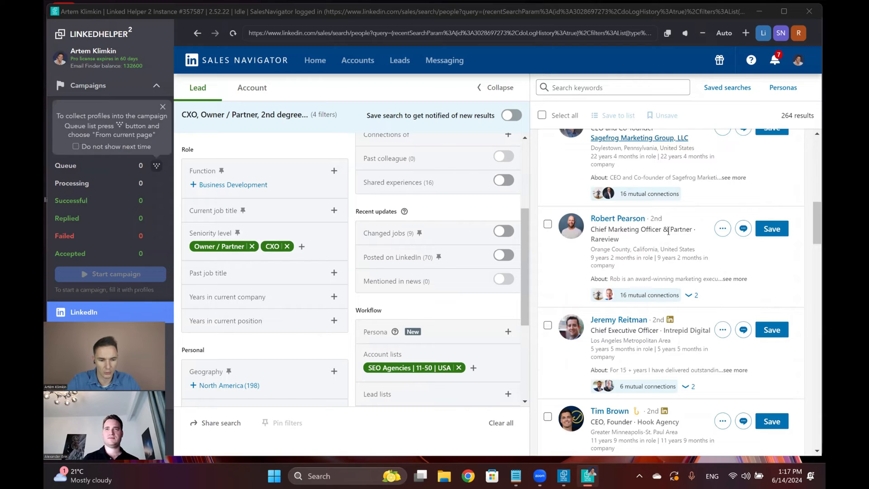
scroll(645, 255, down, 2)
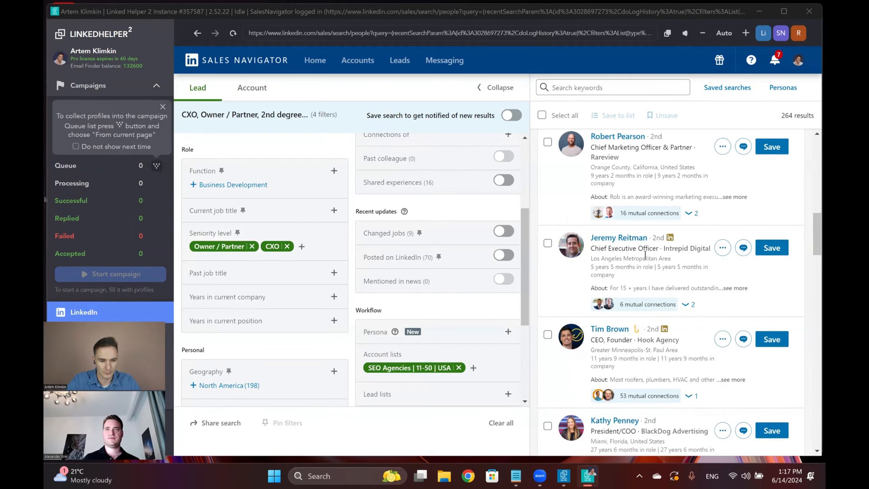
scroll(645, 255, down, 3)
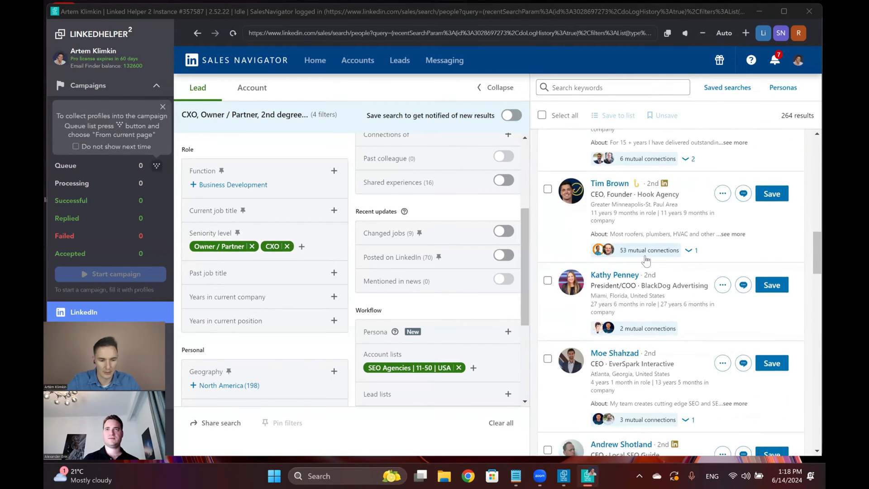
scroll(647, 257, down, 3)
scroll(646, 256, down, 3)
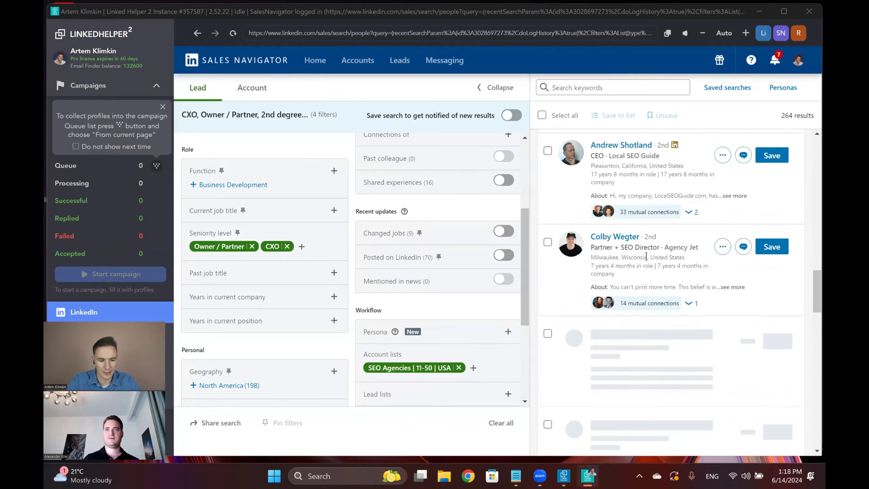
scroll(647, 256, down, 3)
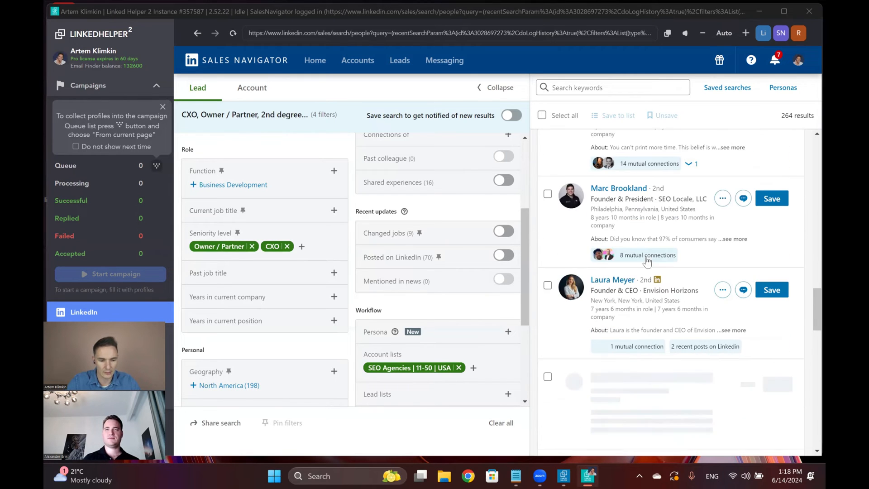
scroll(649, 260, down, 3)
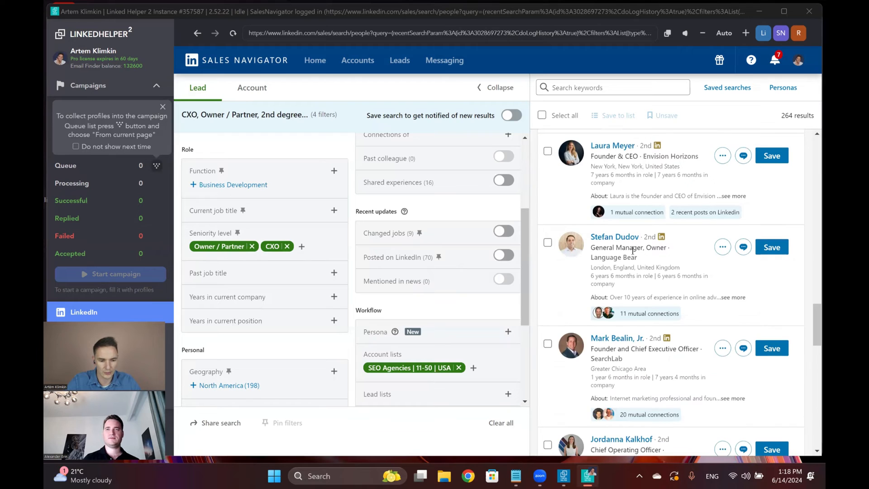
- Exclude the current job title General Manager from the lead search and look through the refreshed leads
drag(591, 248, 643, 247)
key(ctrl+c)
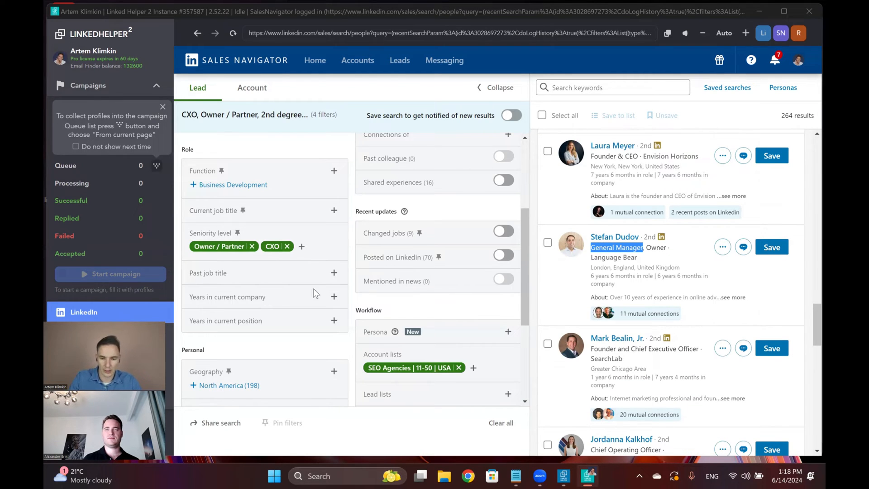
scroll(281, 297, down, 1)
scroll(280, 297, up, 2)
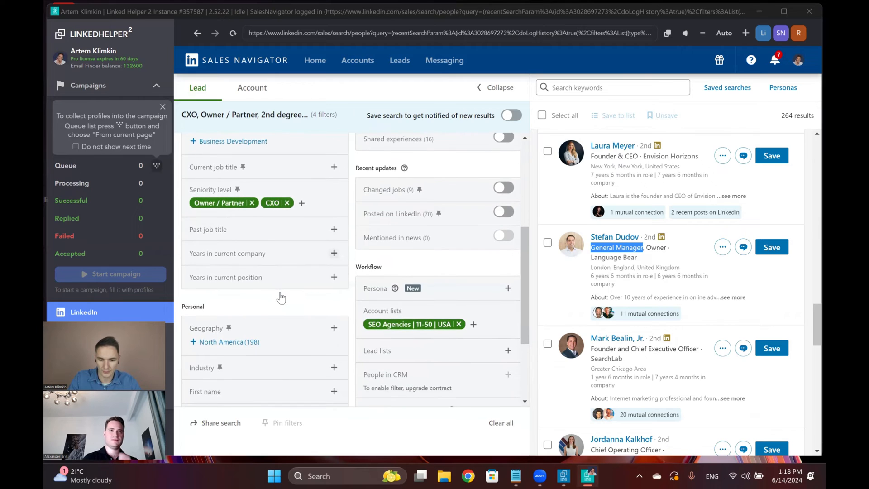
click(336, 243)
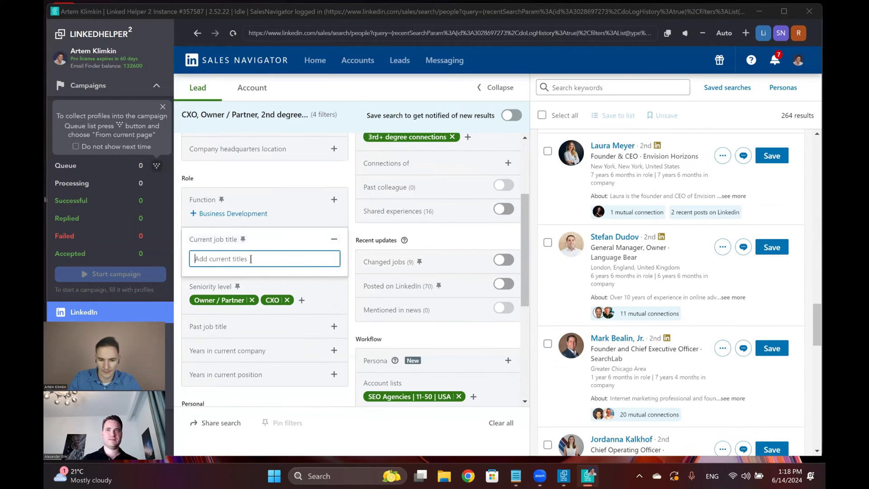
key(ctrl+v)
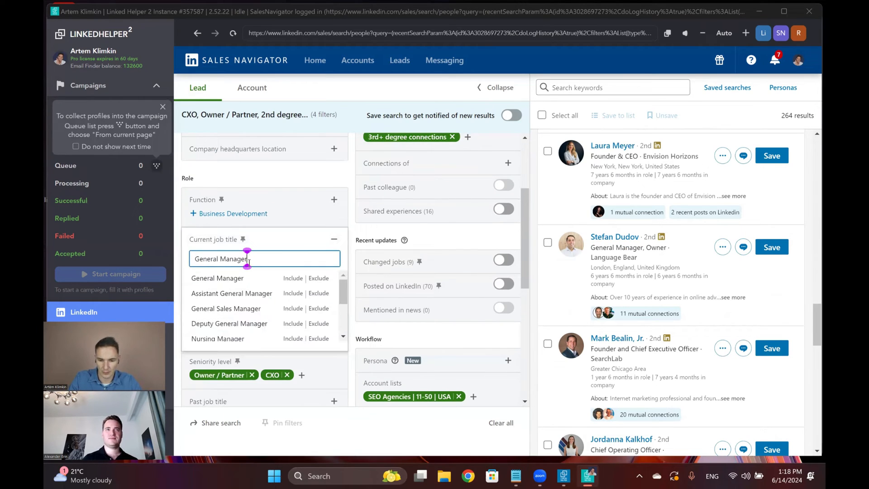
click(322, 278)
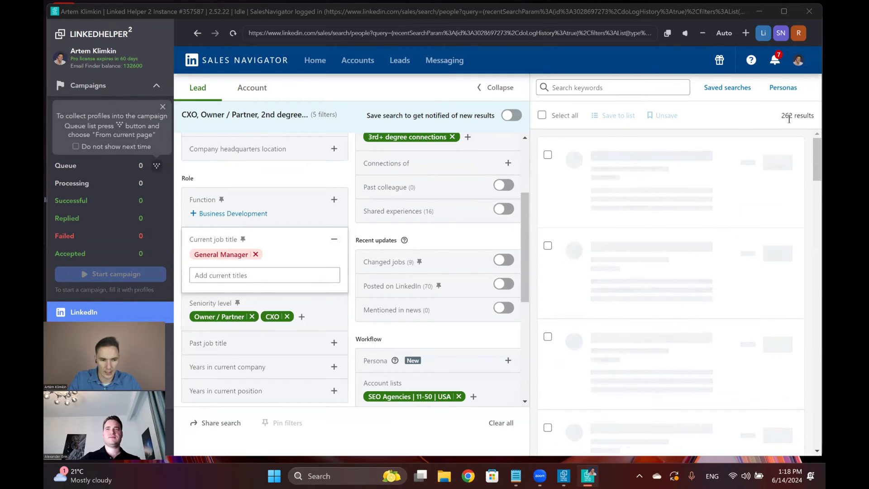
scroll(671, 327, down, 10)
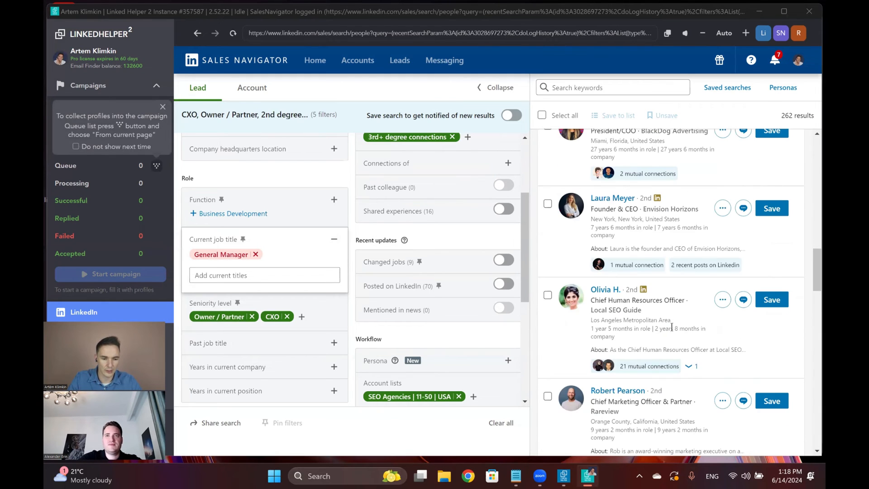
scroll(672, 327, down, 4)
scroll(673, 332, down, 5)
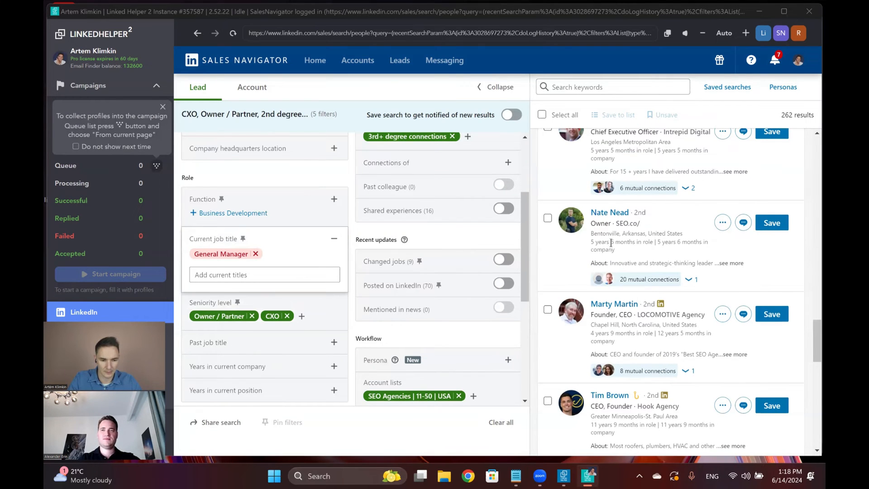
scroll(611, 243, down, 5)
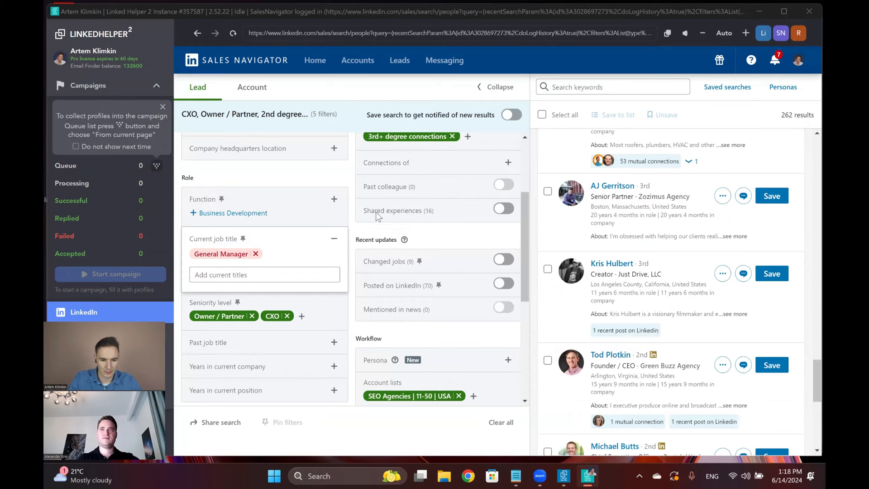
click(350, 212)
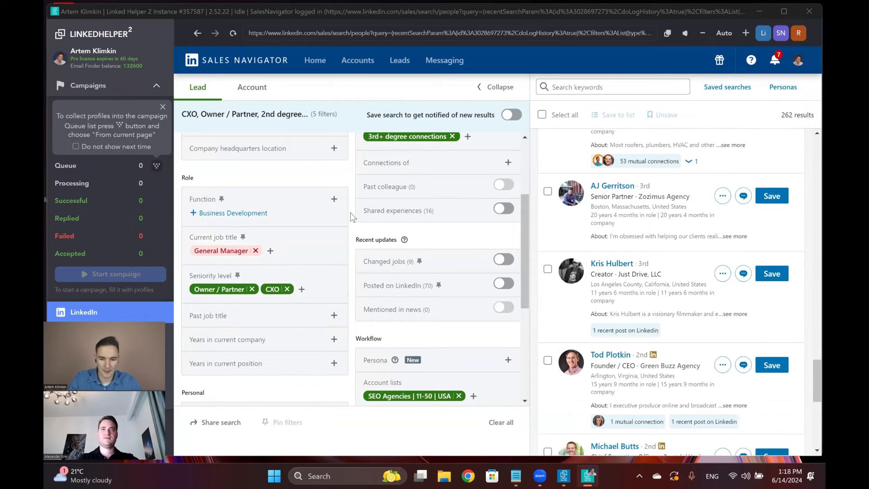
- Try limiting the lead geography to the United States, check the result count, and remove the location filter
scroll(350, 212, down, 4)
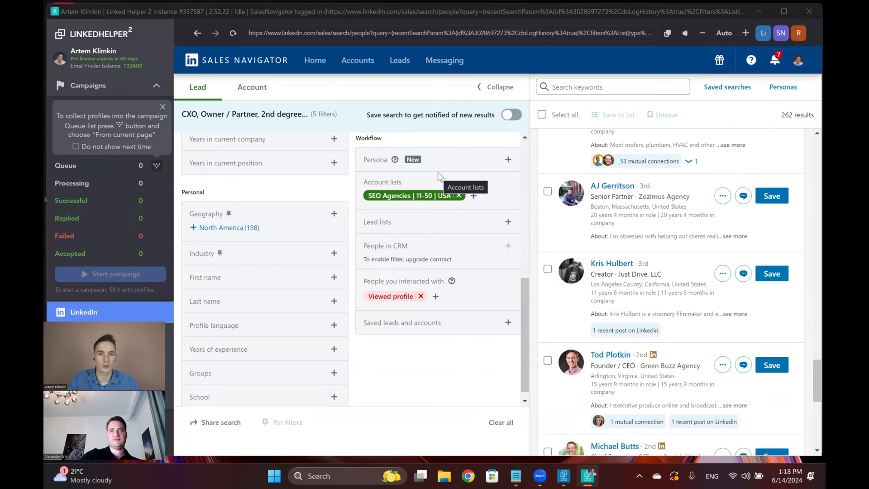
click(334, 214)
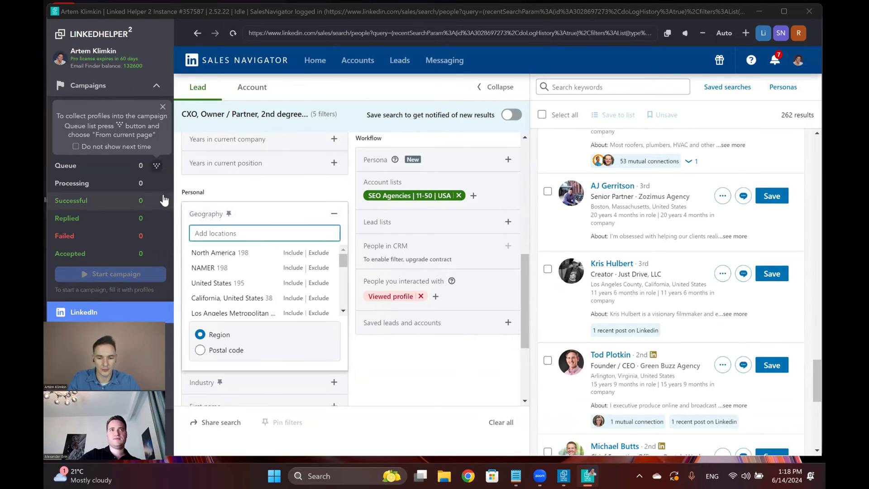
text(uni)
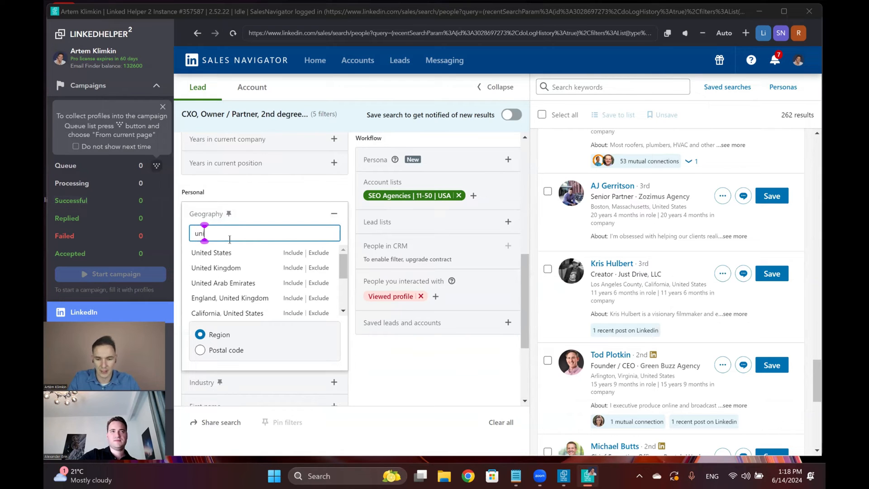
click(294, 253)
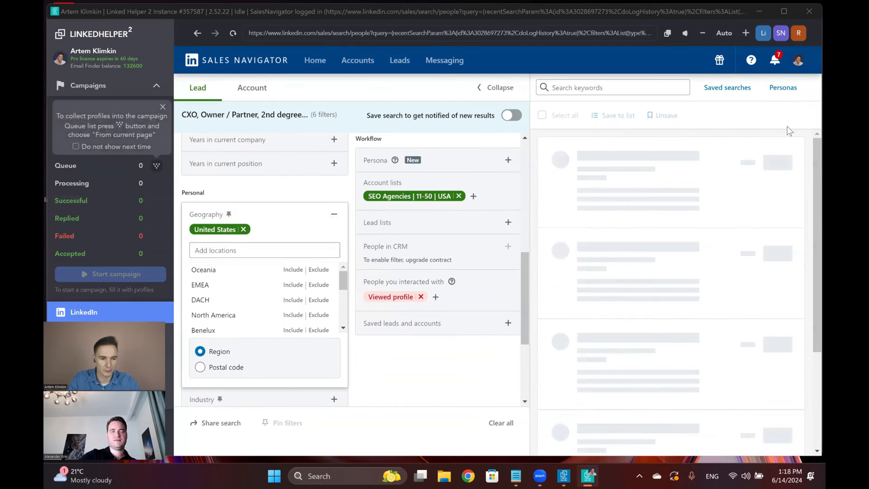
click(788, 120)
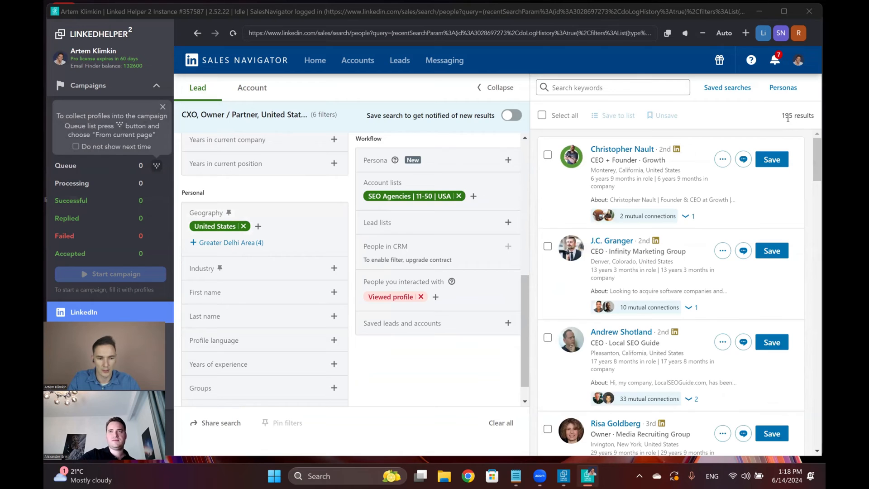
double_click(787, 116)
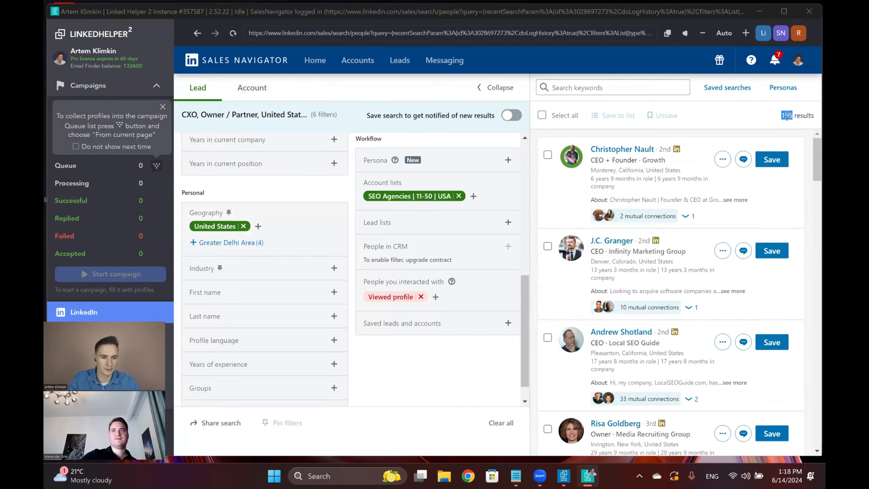
click(244, 226)
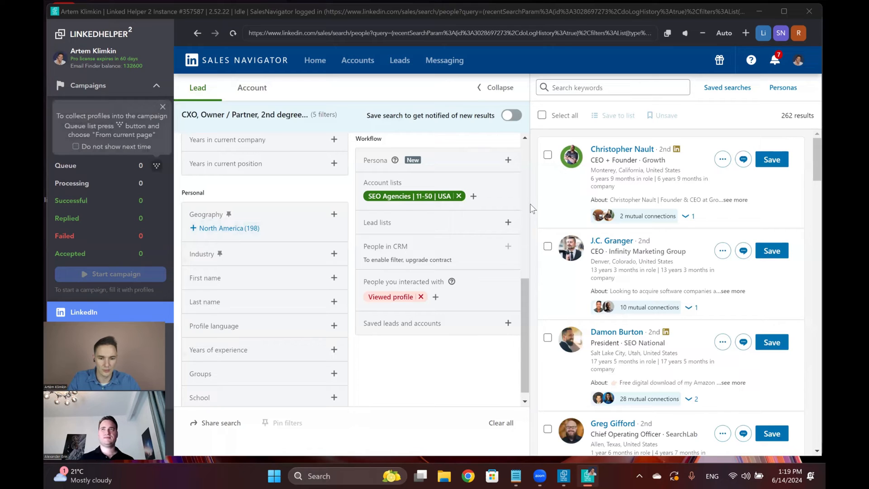
- Reapply the United States geography filter to look over the matching leads, and clear it again
click(334, 214)
text(u)
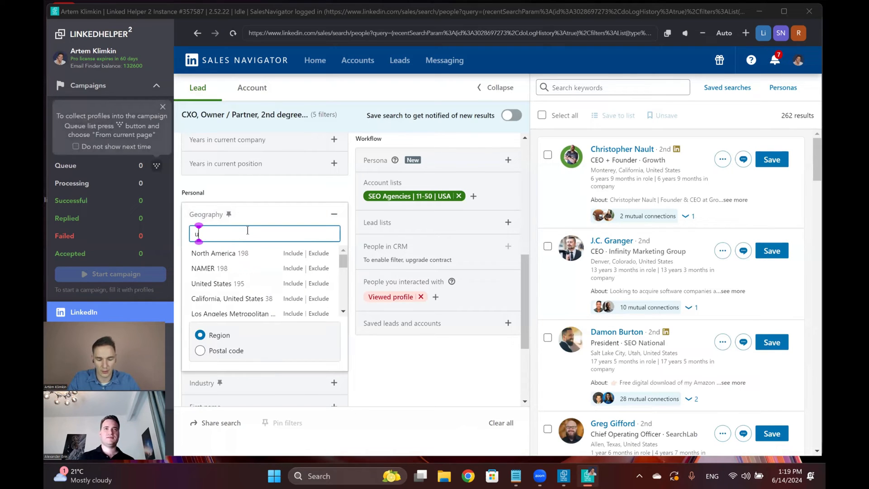
text(ni)
click(291, 251)
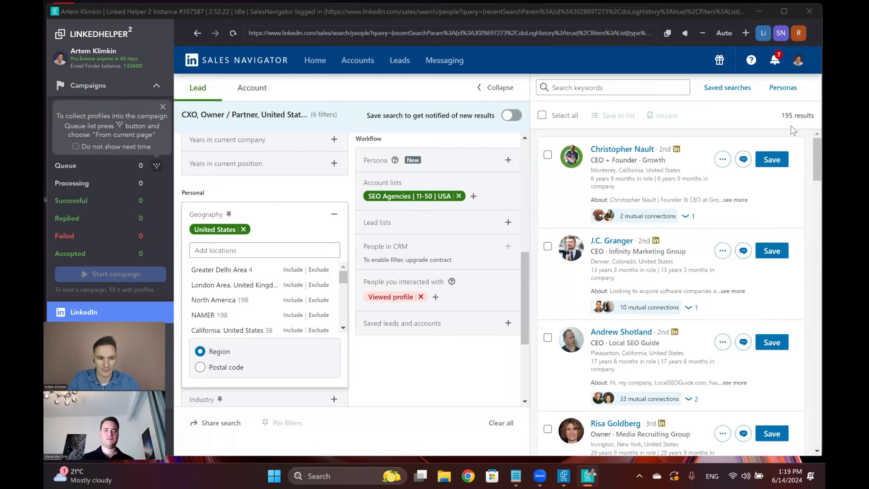
scroll(602, 221, down, 10)
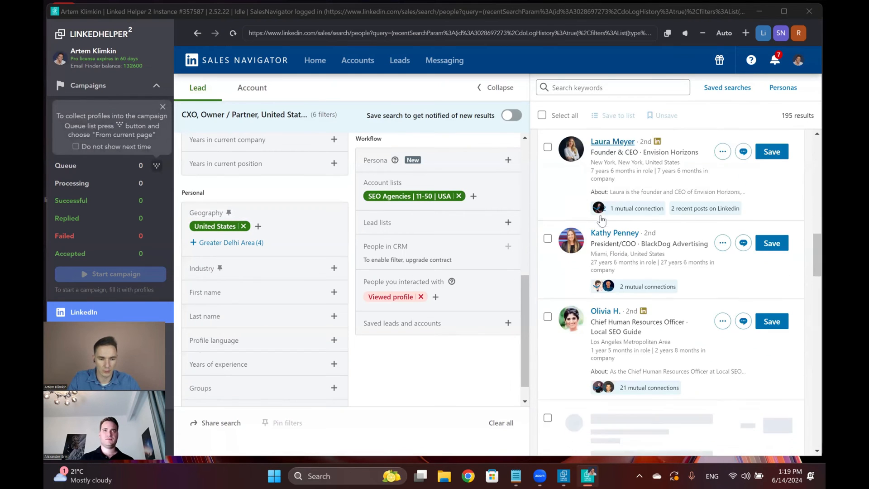
scroll(602, 221, down, 2)
scroll(602, 220, up, 6)
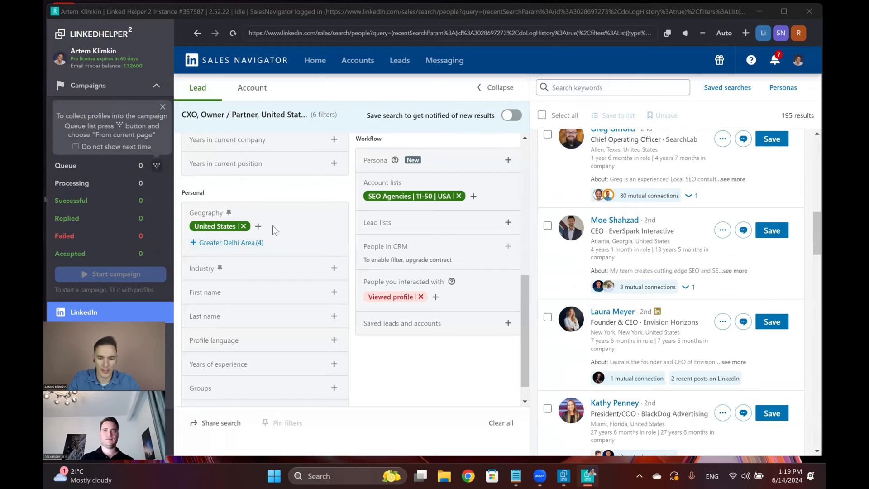
click(244, 226)
- Exclude leads located in India using the Geography filter
click(333, 216)
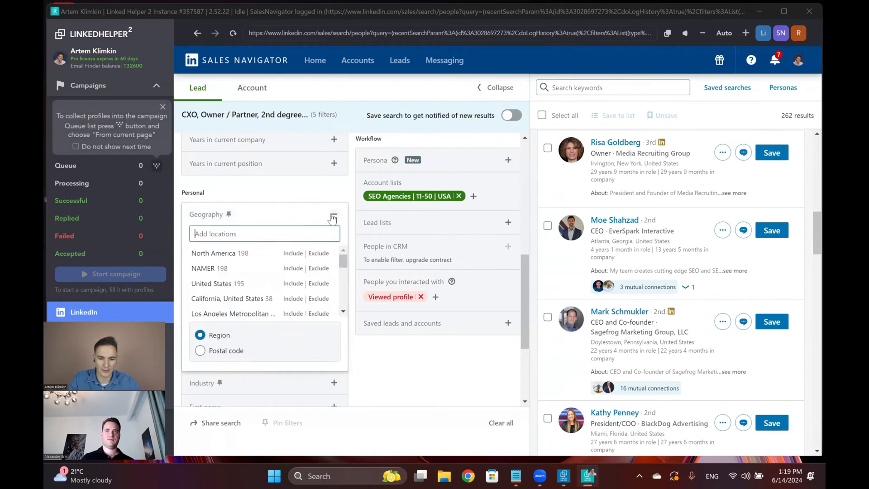
text(indi)
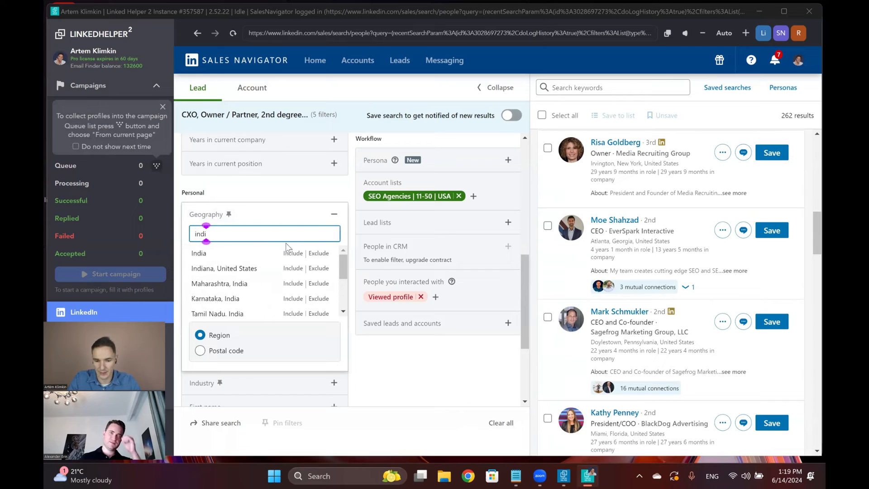
click(315, 253)
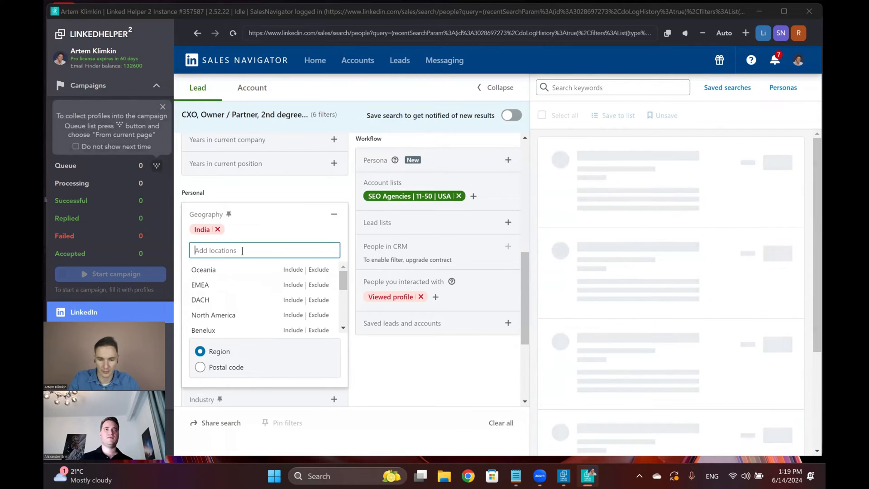
- Exclude Bangladesh in the Geography filter of the lead search
text(bangl)
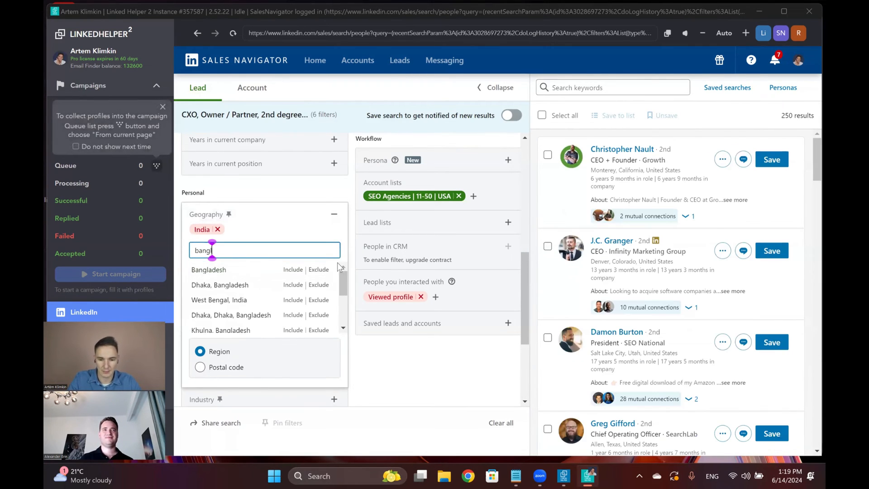
click(319, 270)
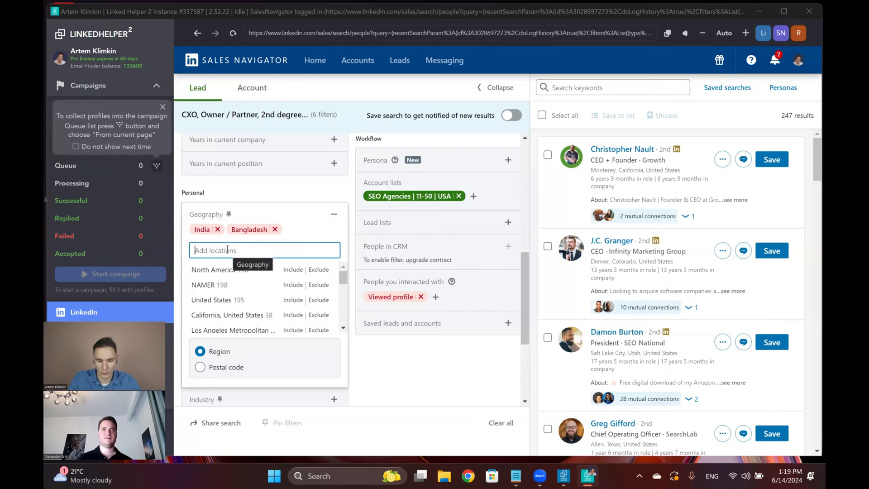
click(376, 350)
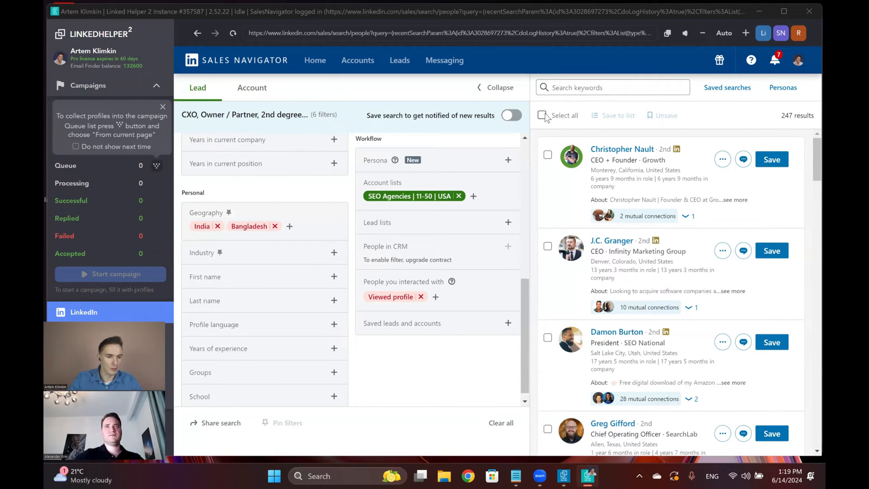
- Review the first page of lead search results, checking the listed people's job titles, companies and locations
scroll(710, 267, down, 5)
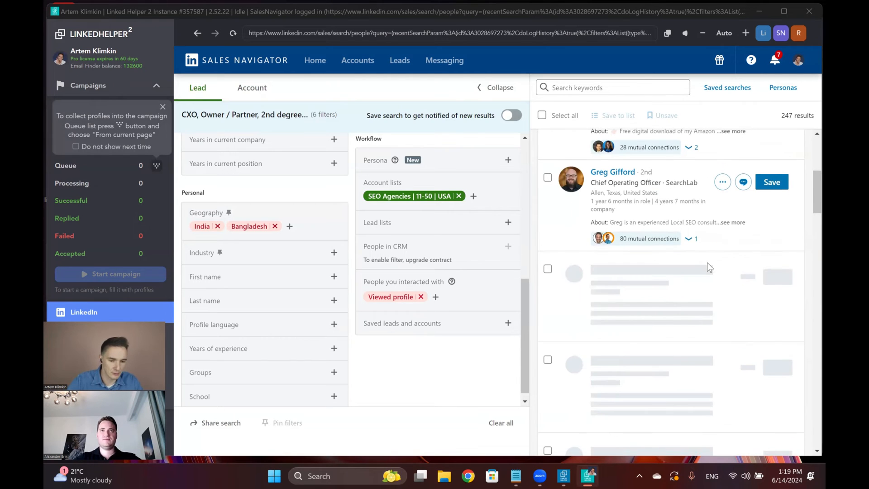
scroll(689, 222, down, 10)
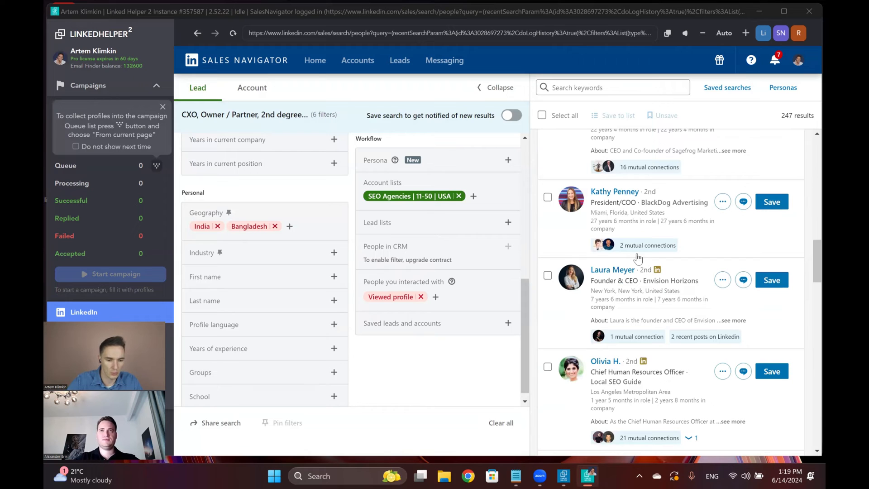
scroll(634, 271, down, 3)
scroll(628, 282, up, 1)
scroll(629, 282, up, 1)
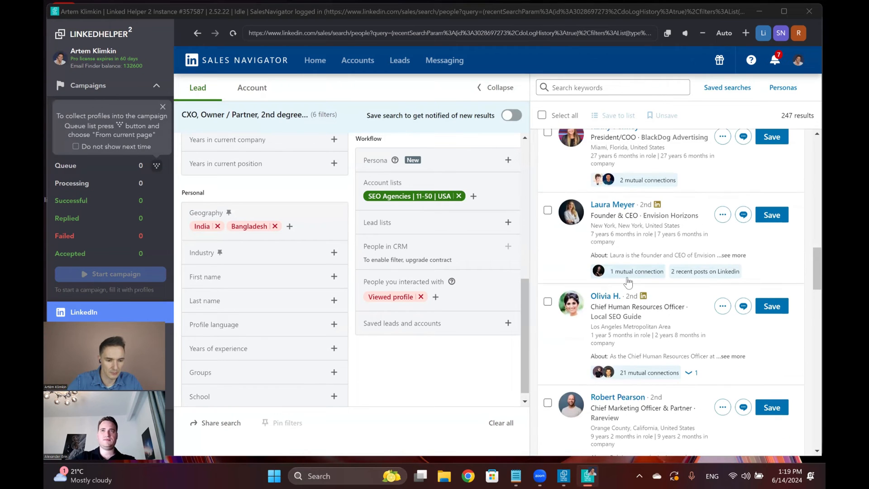
scroll(628, 282, up, 3)
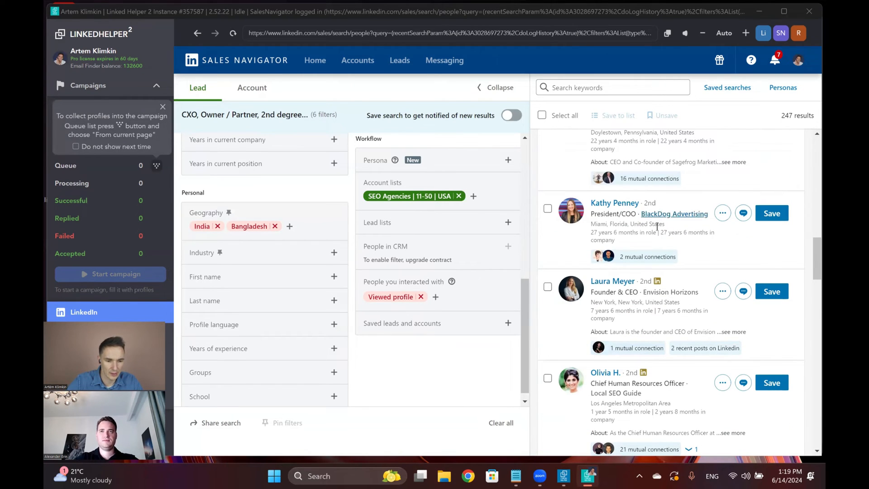
scroll(657, 226, down, 10)
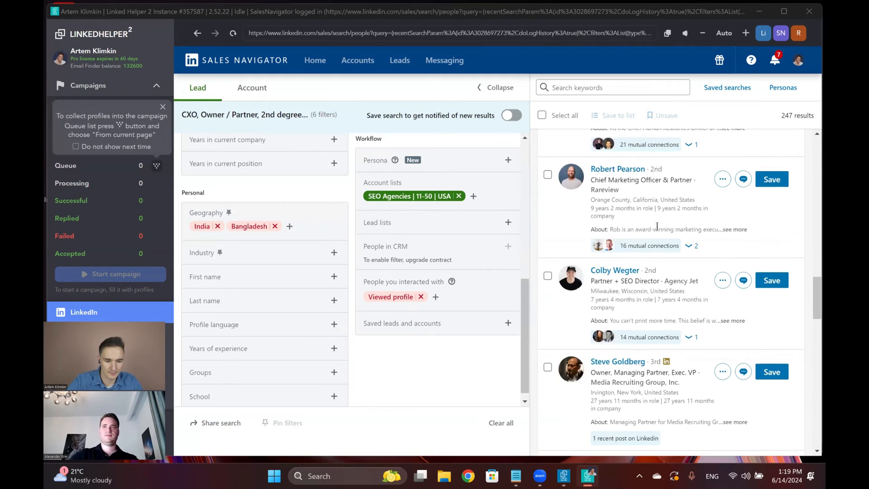
scroll(656, 227, down, 5)
scroll(660, 230, down, 4)
scroll(659, 230, up, 6)
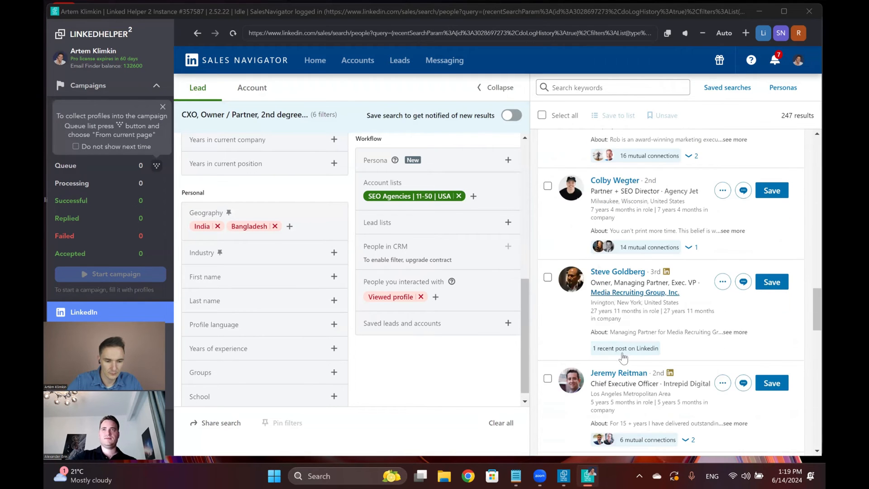
scroll(620, 345, down, 15)
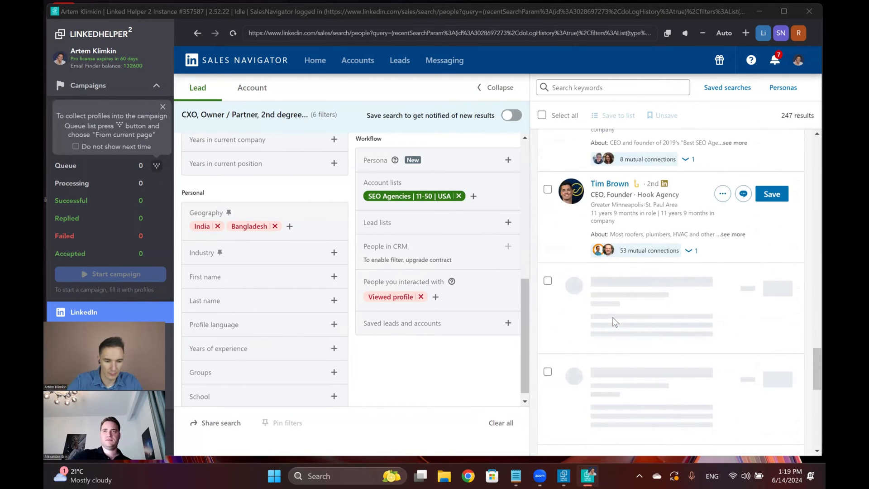
scroll(615, 323, down, 9)
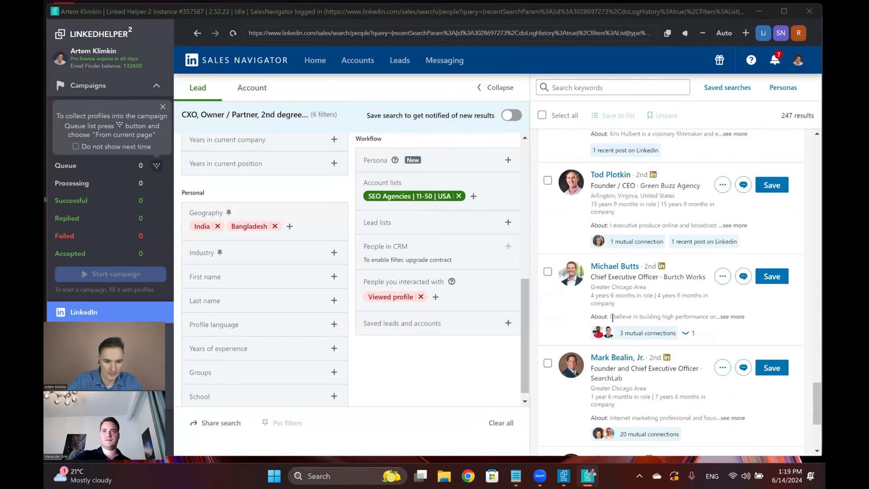
scroll(612, 318, down, 6)
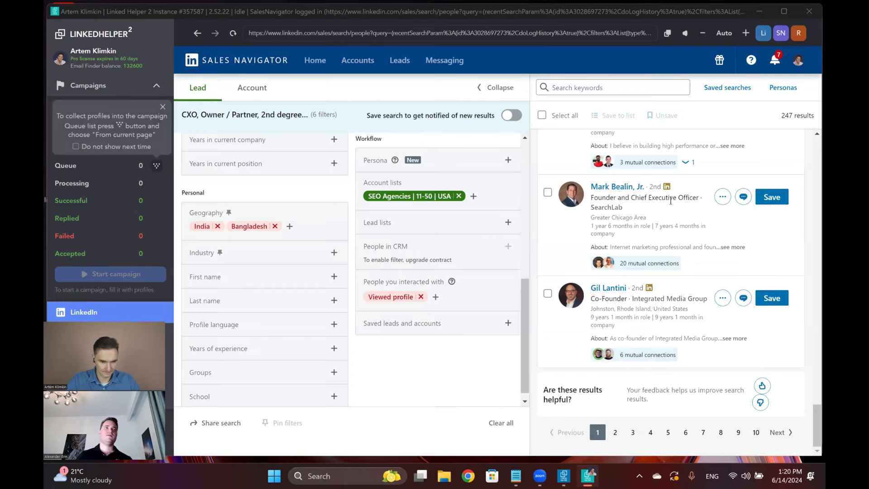
scroll(672, 206, up, 5)
scroll(672, 206, up, 10)
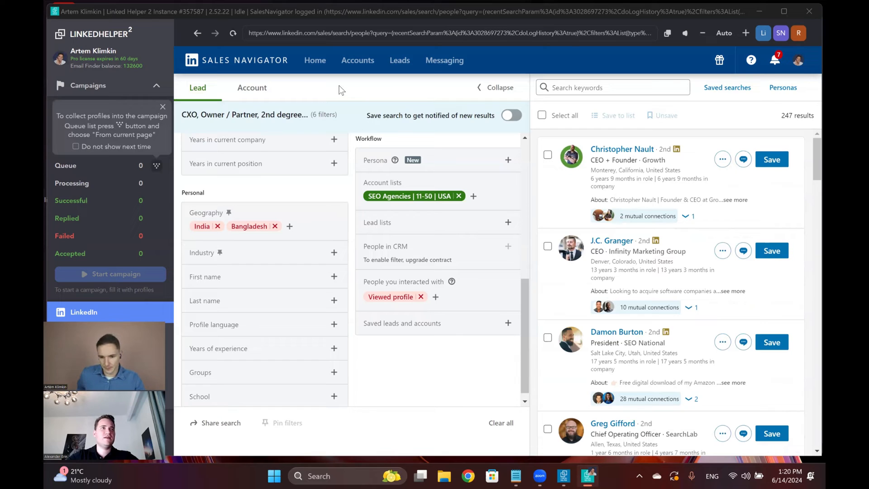
- Collect the profiles from the current search page into the campaign's queue
click(158, 167)
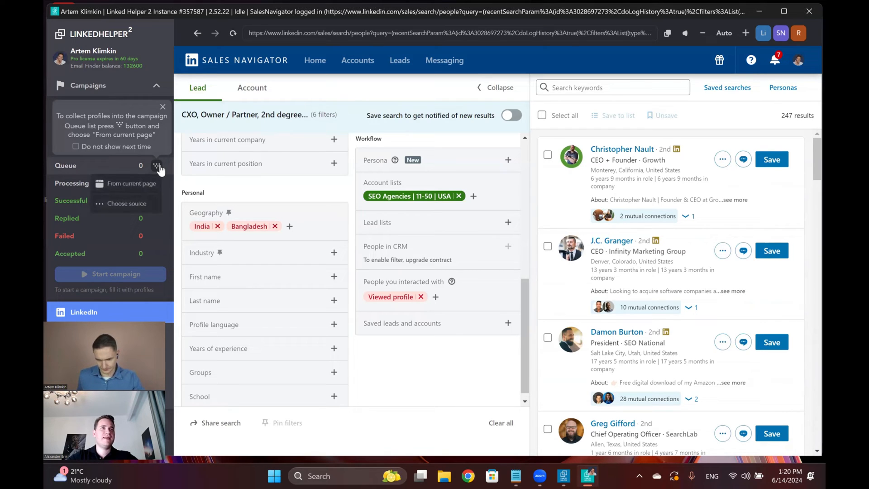
click(131, 183)
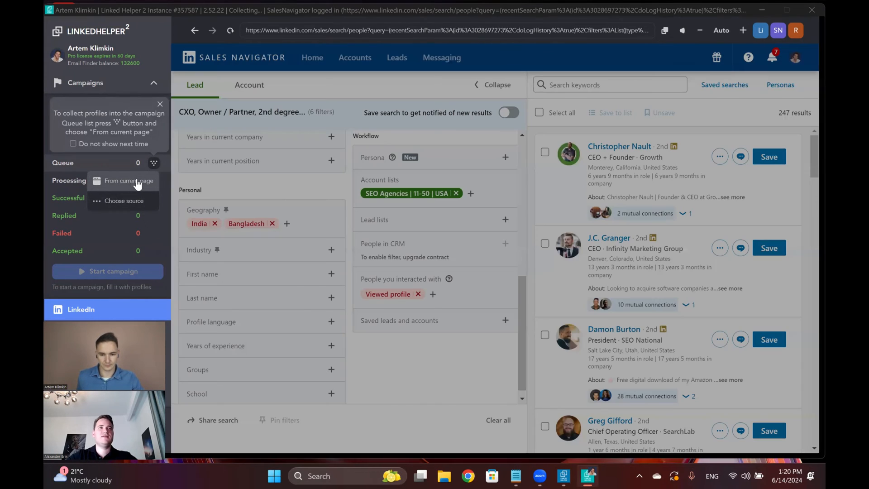
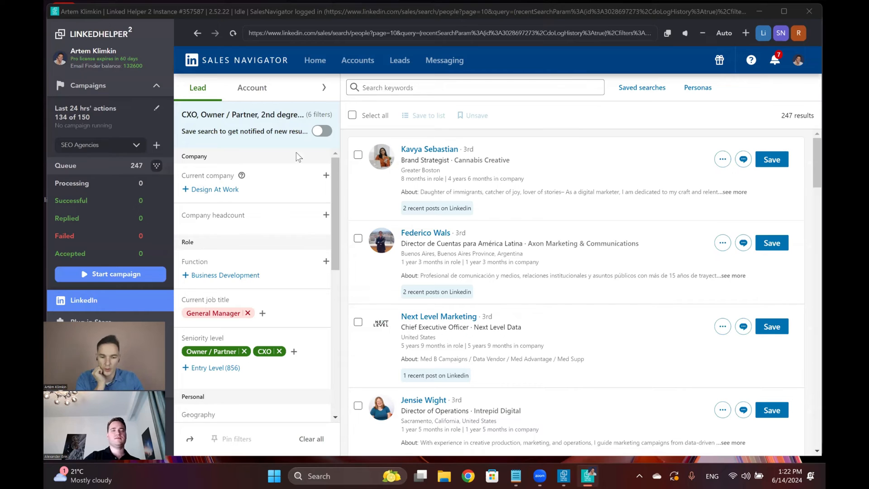
- Open the SEO Agencies campaign's queue list and filter it to profiles with Avatar set to No
click(109, 164)
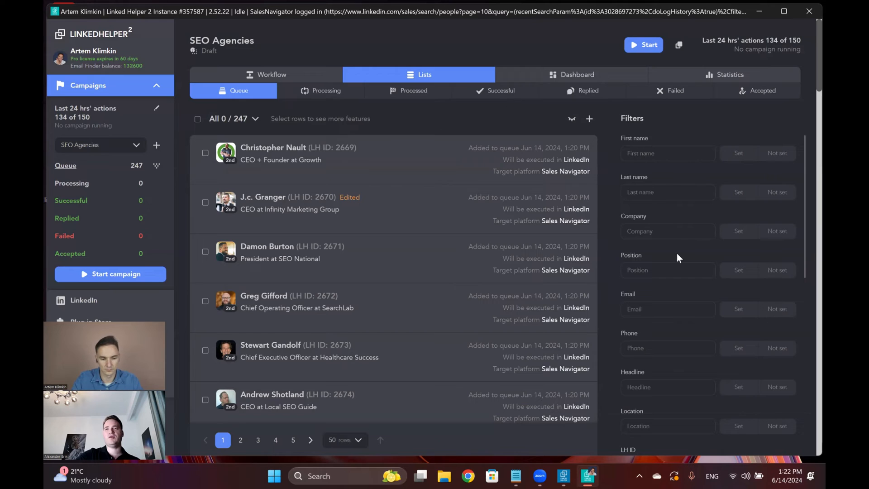
scroll(677, 255, down, 7)
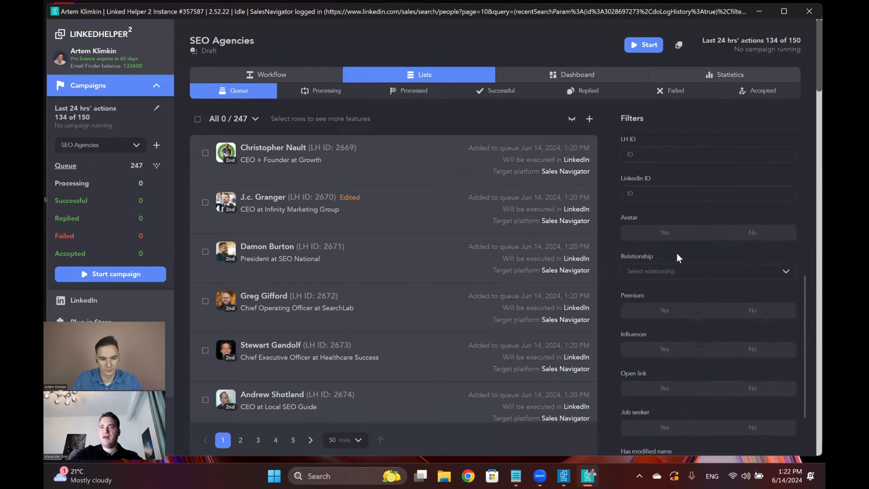
scroll(677, 253, down, 2)
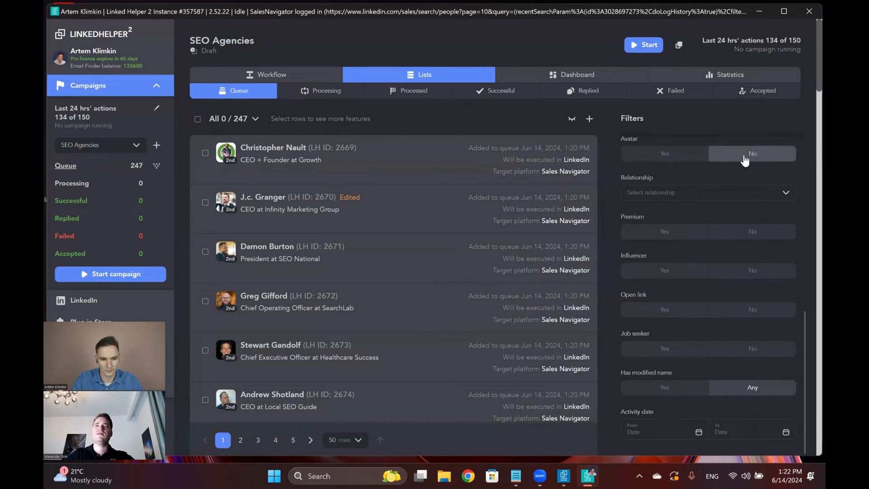
scroll(742, 156, up, 2)
click(745, 250)
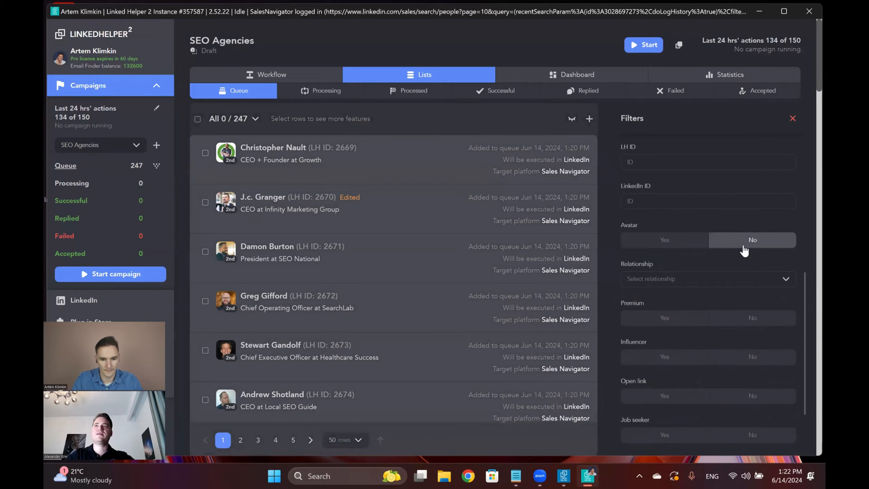
- Look through the filtered profiles without an avatar and select all of them in the queue
scroll(501, 231, down, 2)
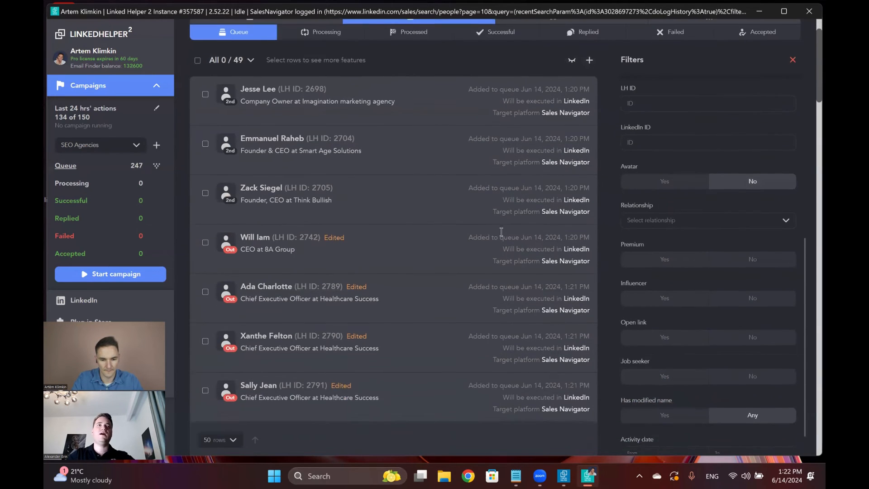
scroll(501, 232, down, 6)
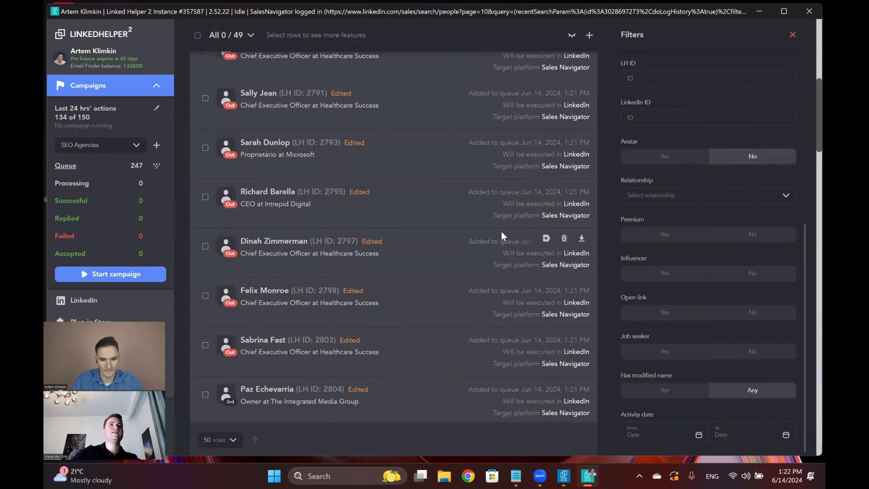
scroll(501, 232, down, 10)
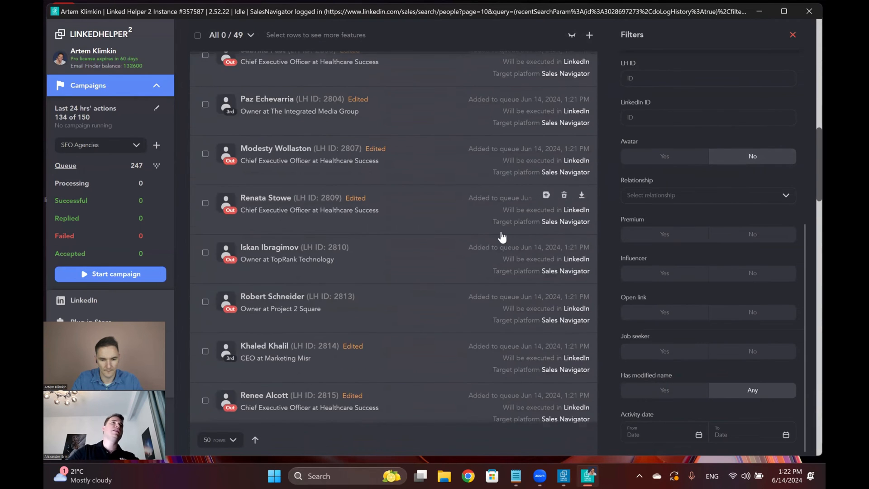
scroll(502, 231, up, 10)
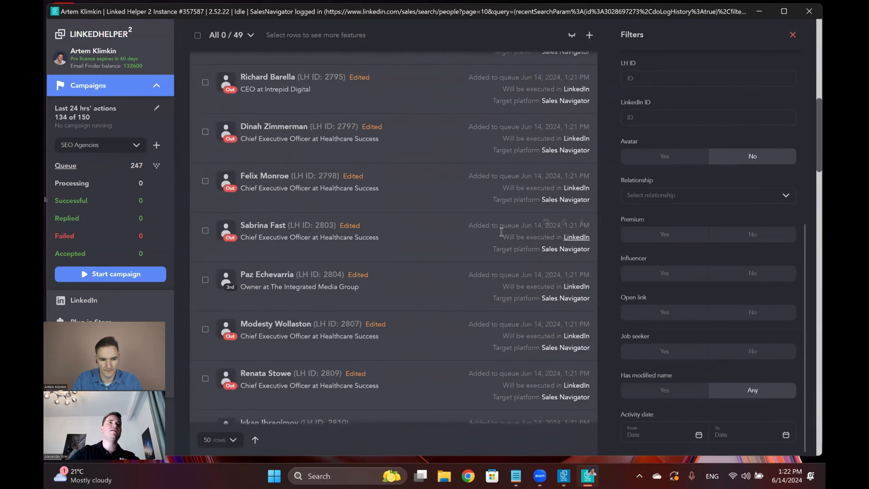
scroll(529, 224, up, 5)
scroll(547, 224, up, 5)
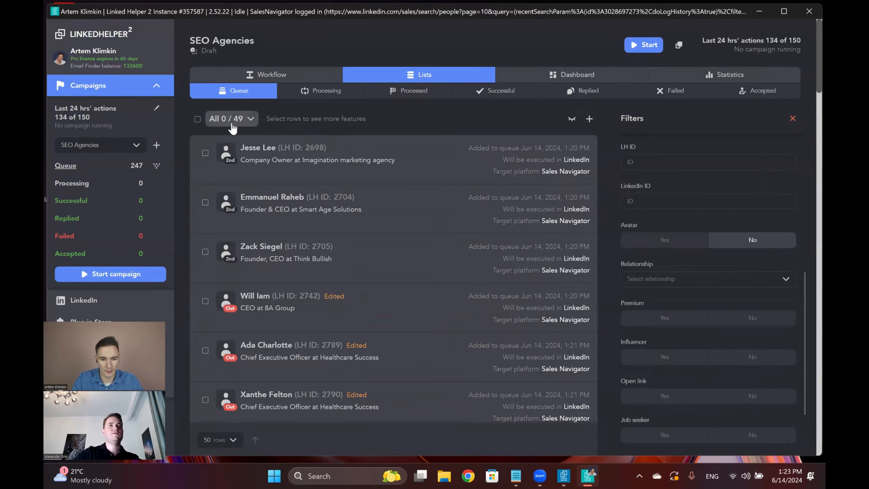
click(197, 119)
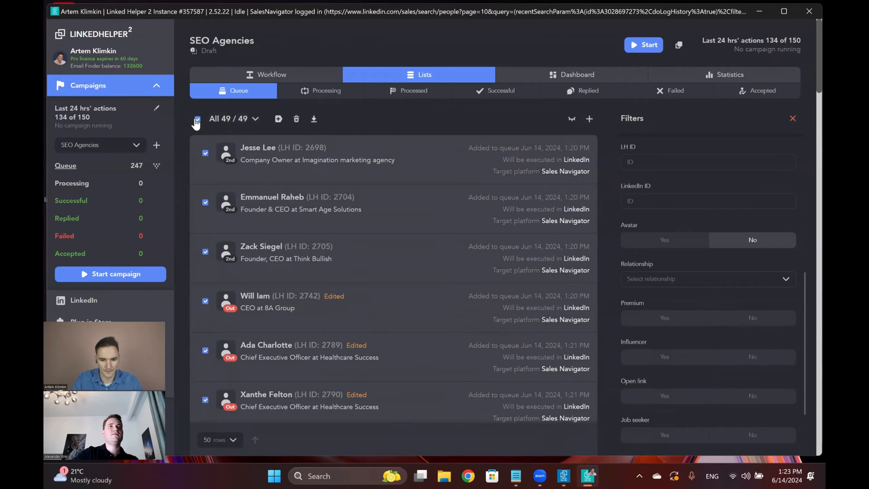
- Examine the selected profiles without an avatar, checking their names, positions and out-of-network marks
scroll(328, 285, down, 5)
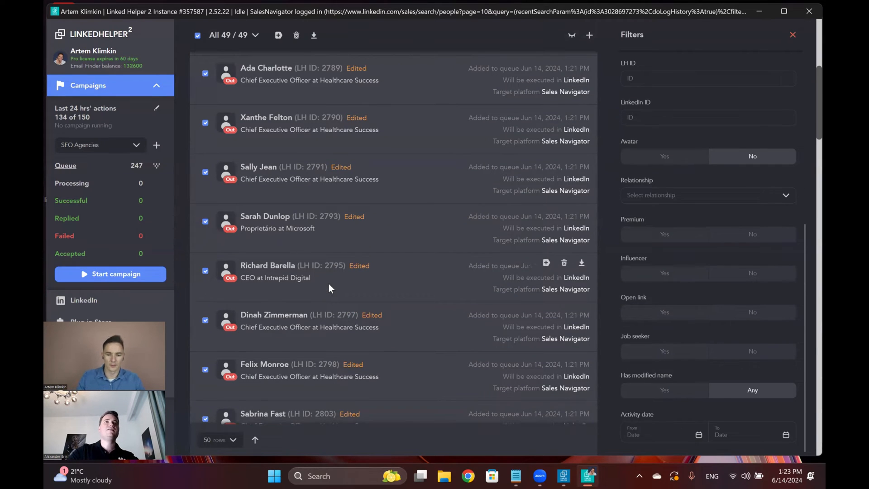
mouse_move(229, 279)
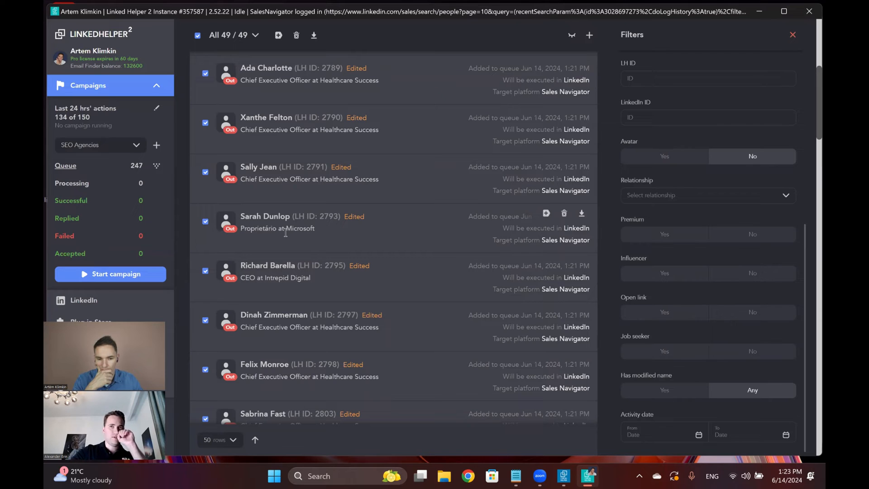
scroll(285, 232, up, 5)
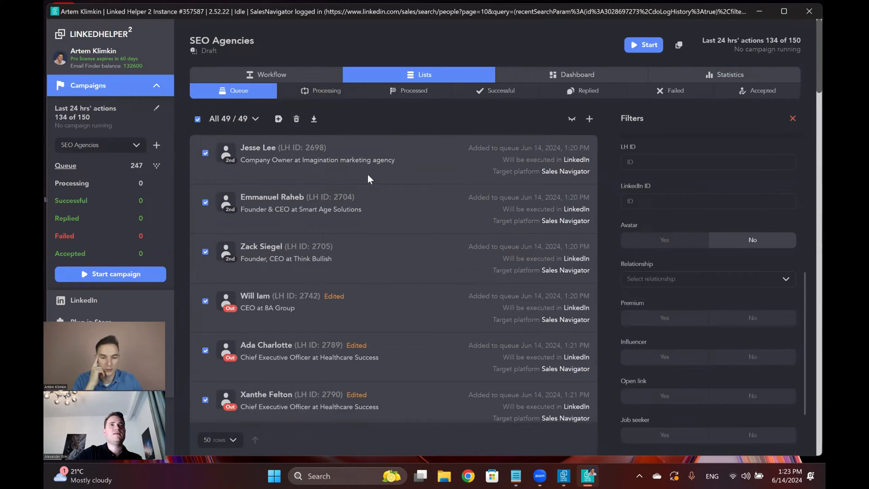
scroll(304, 267, down, 10)
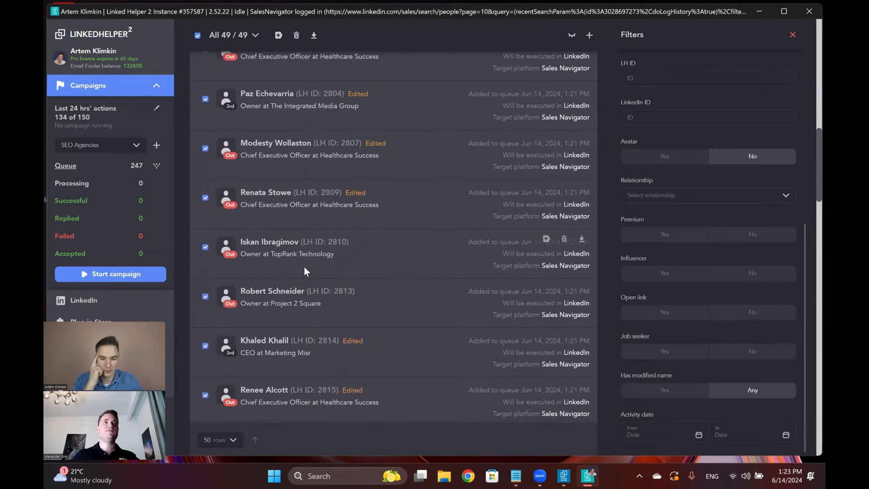
scroll(304, 267, down, 20)
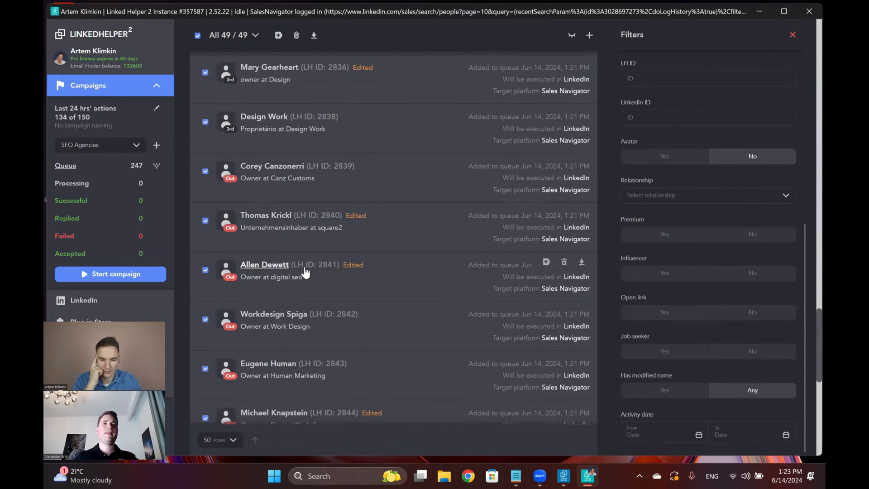
scroll(305, 268, down, 8)
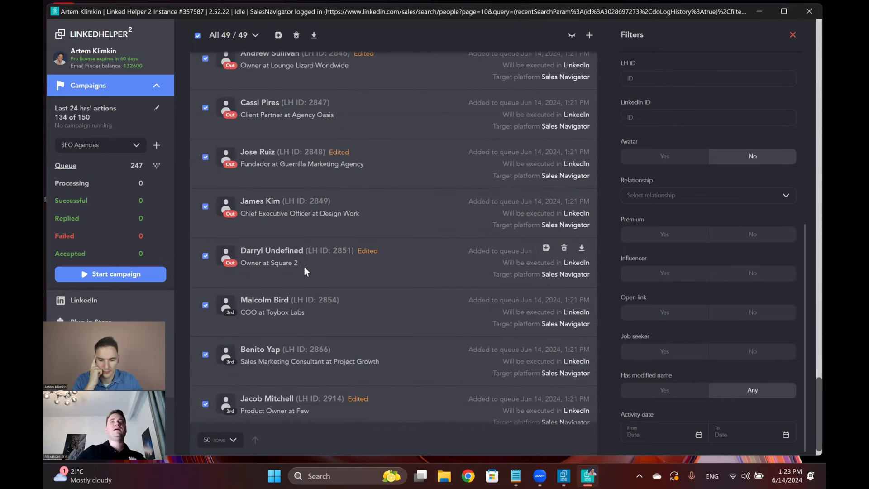
scroll(304, 268, up, 15)
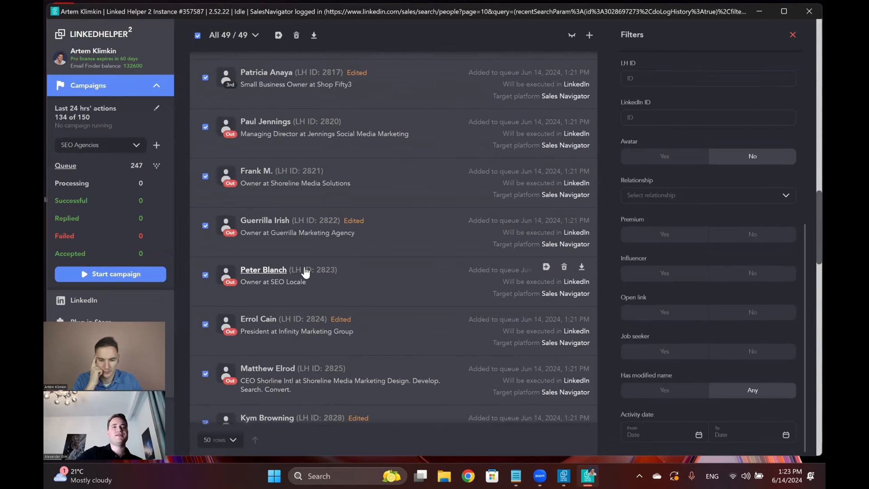
scroll(304, 272, up, 15)
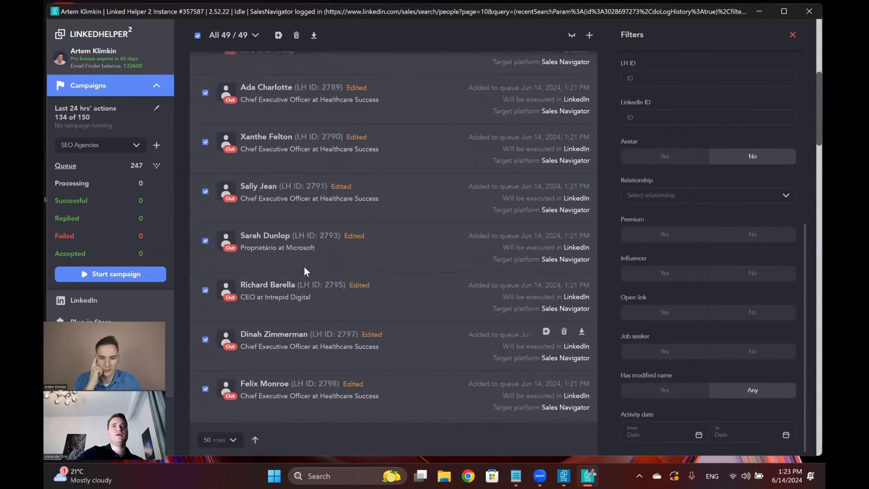
scroll(304, 267, up, 10)
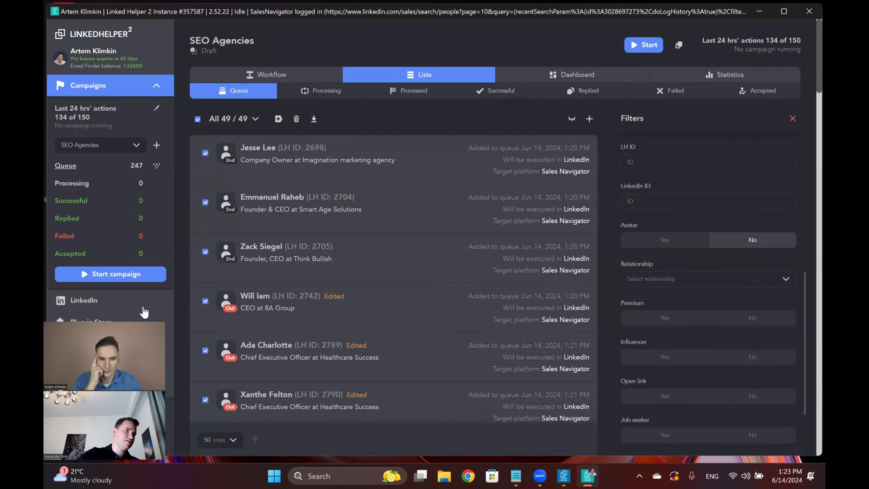
- Open the Plug-in Store and install the Exclude list plug-in from the Campaigns section
click(117, 385)
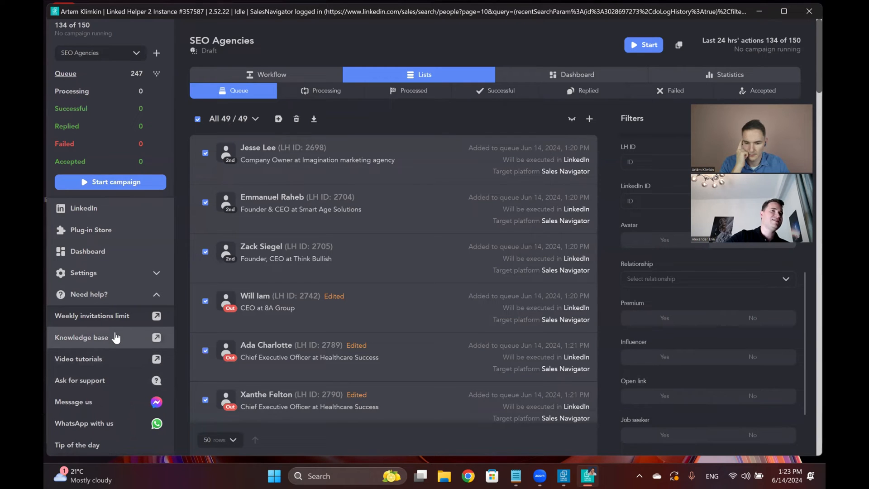
click(106, 232)
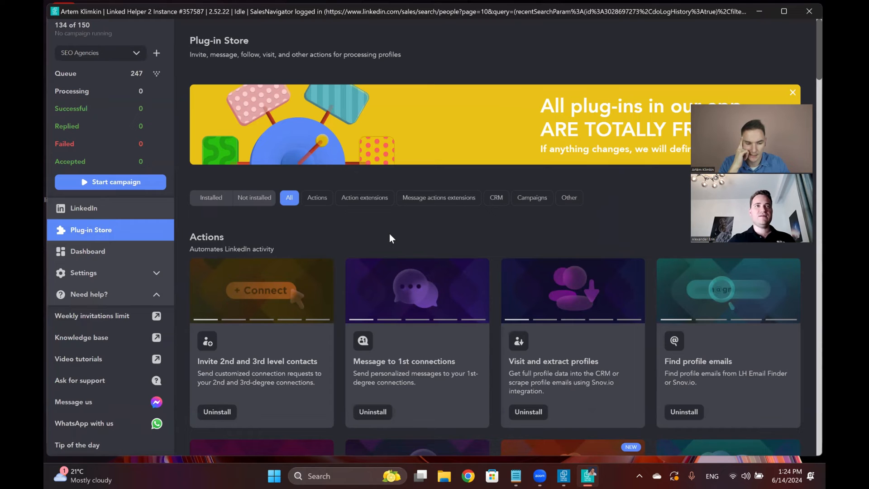
scroll(390, 235, down, 3)
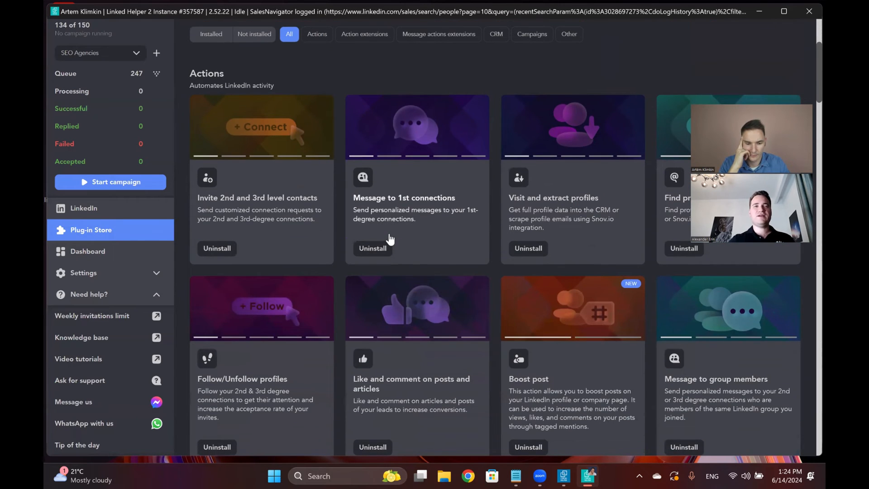
scroll(390, 238, down, 7)
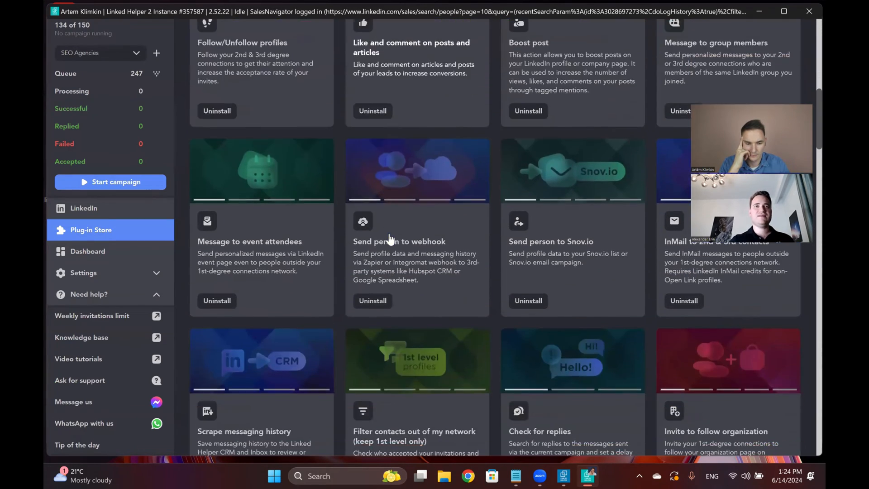
scroll(390, 239, down, 4)
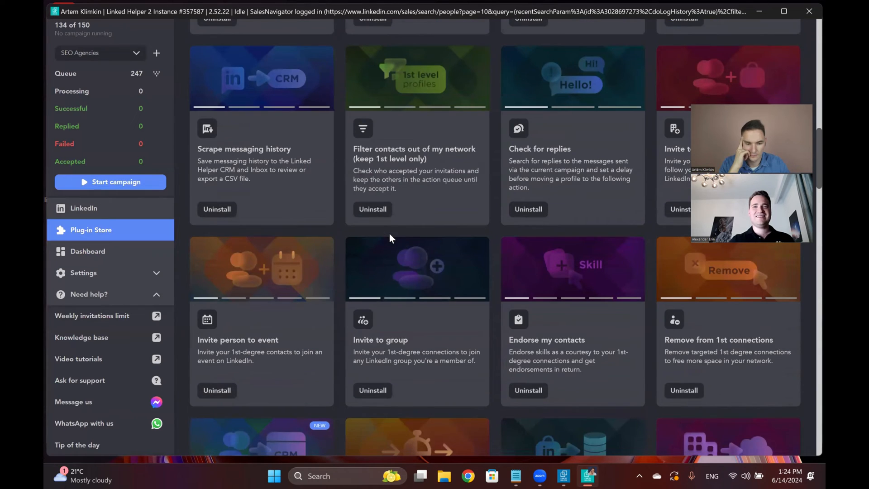
scroll(389, 233, down, 8)
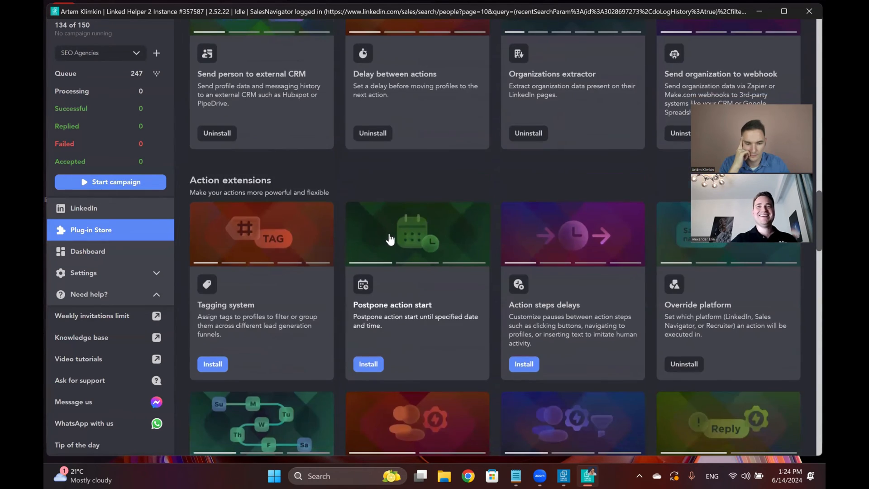
scroll(390, 239, down, 15)
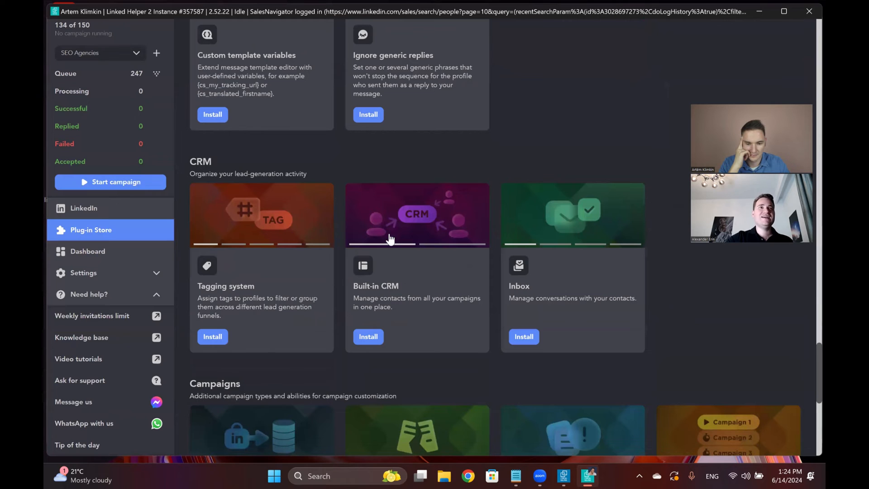
scroll(390, 239, up, 1)
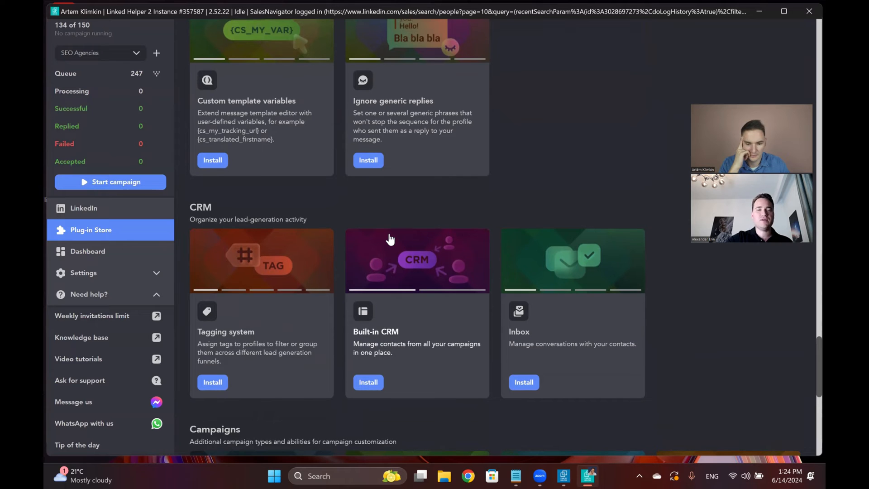
scroll(390, 238, down, 5)
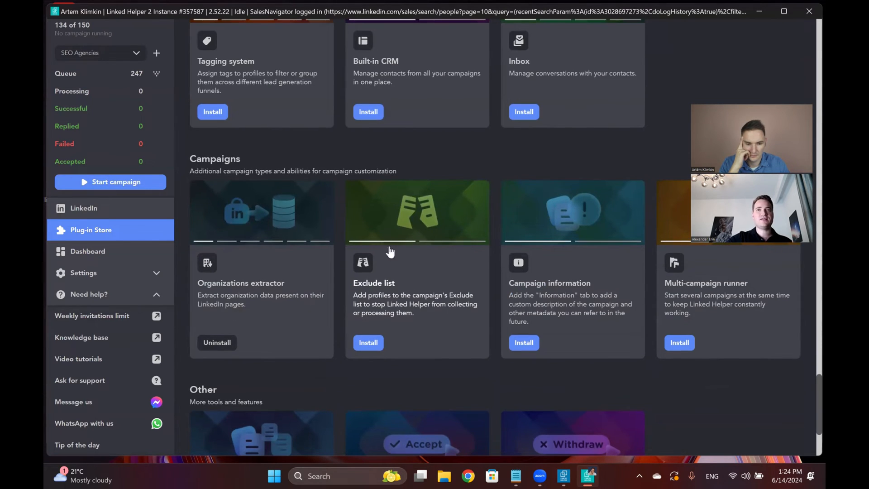
click(369, 343)
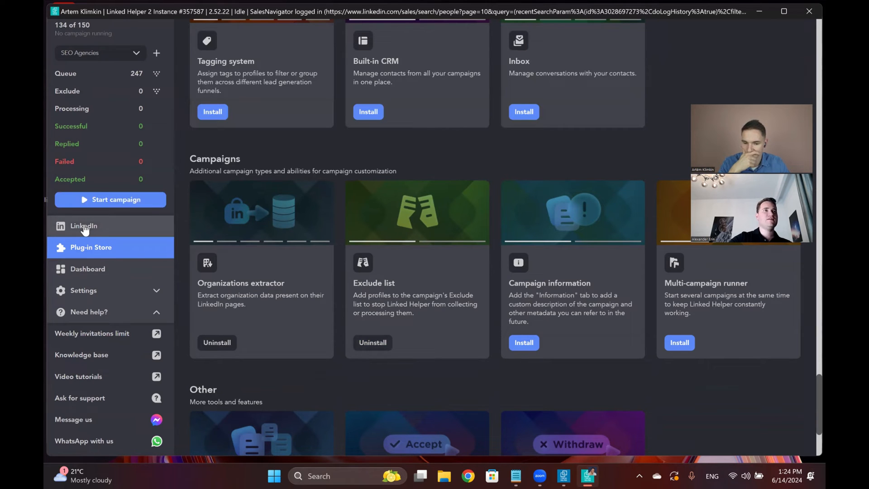
- Return to the SEO Agencies queue and exclude all selected profiles without an avatar from the campaign
scroll(84, 229, up, 3)
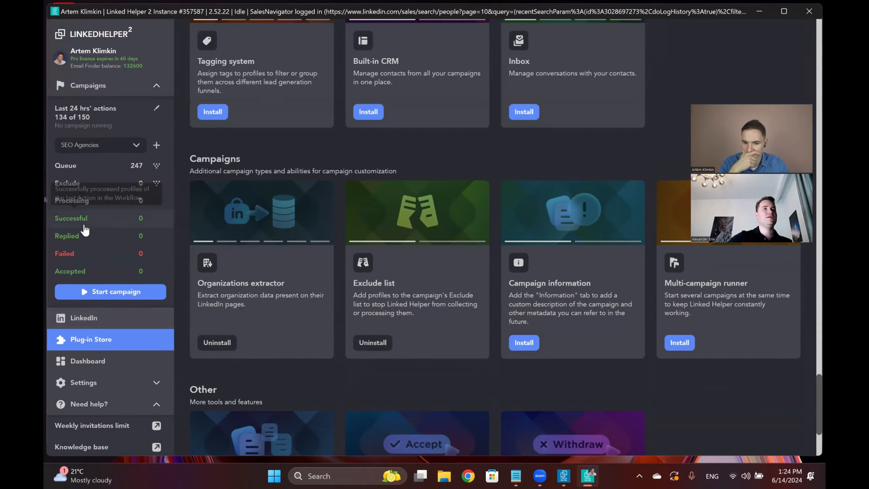
click(84, 171)
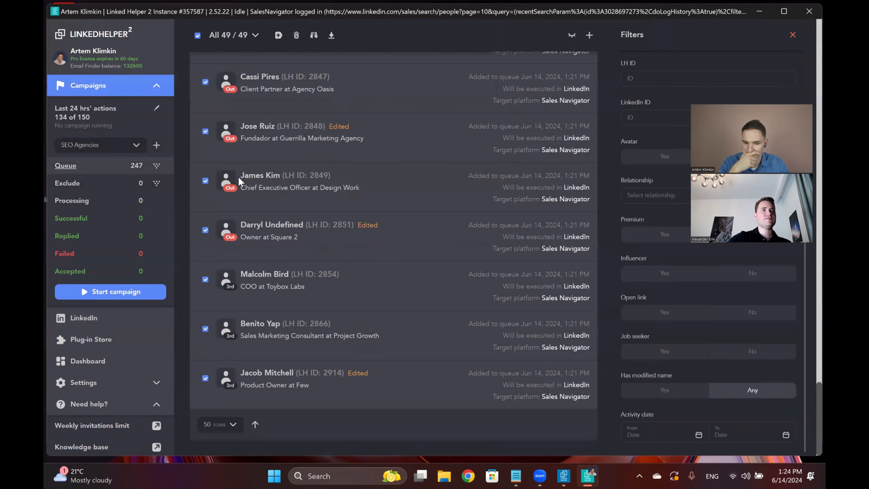
scroll(238, 177, up, 15)
scroll(238, 176, up, 15)
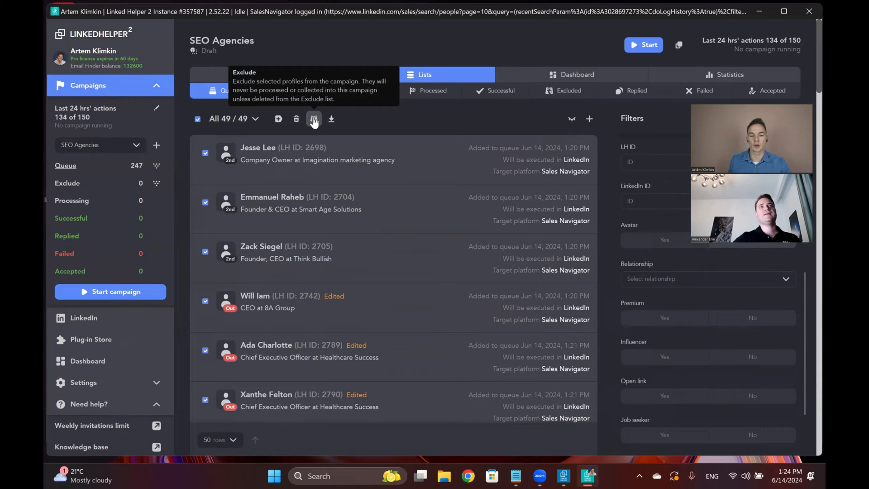
click(314, 119)
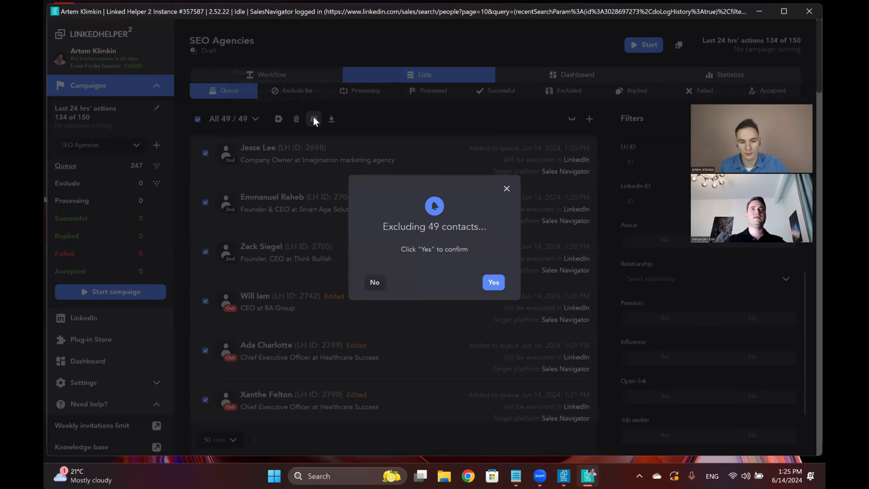
click(494, 283)
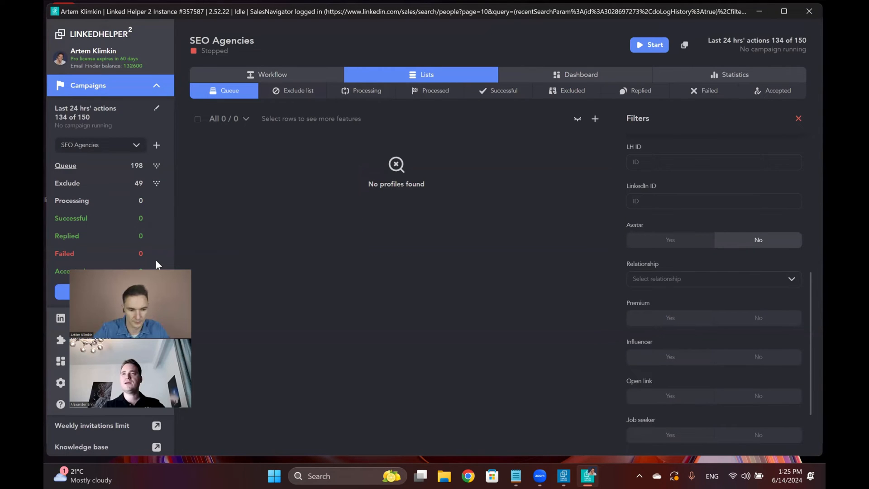
- Clear the Avatar filter on the queue and check the available relationship filter options
click(752, 240)
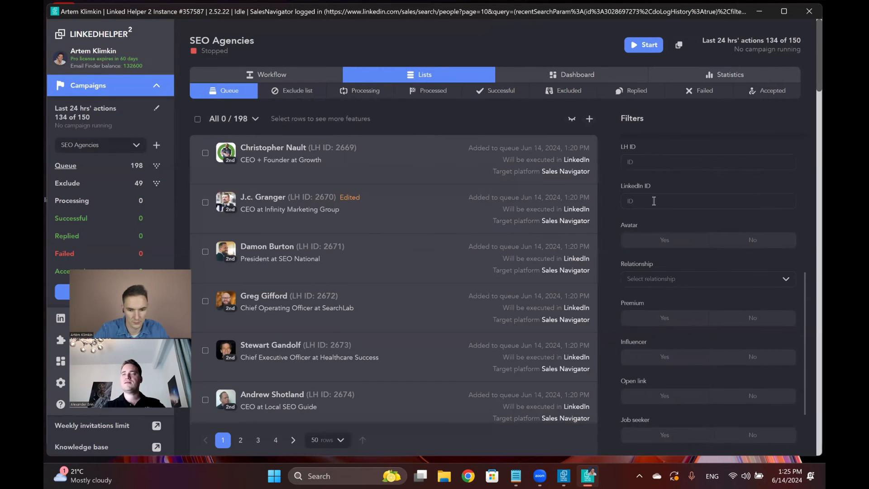
click(729, 247)
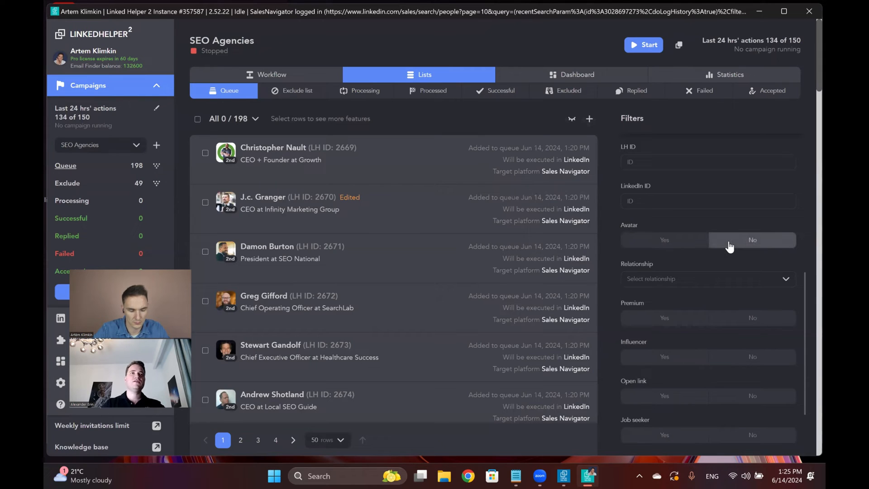
click(729, 278)
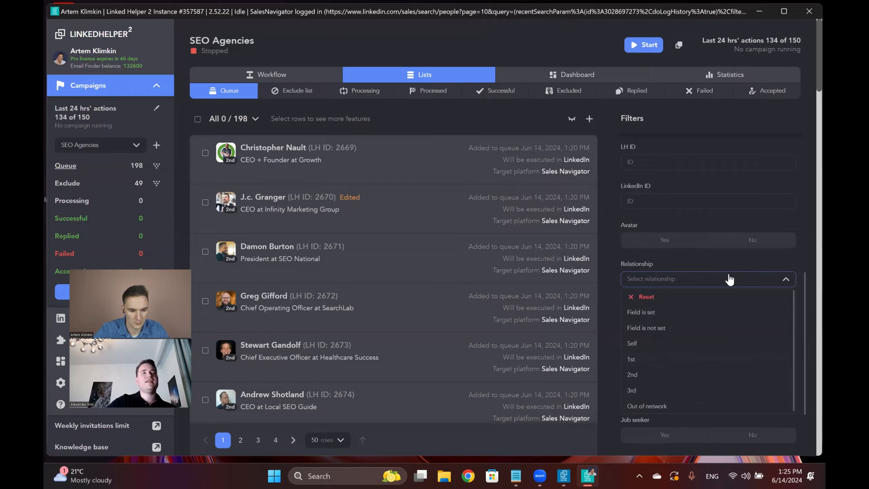
click(724, 277)
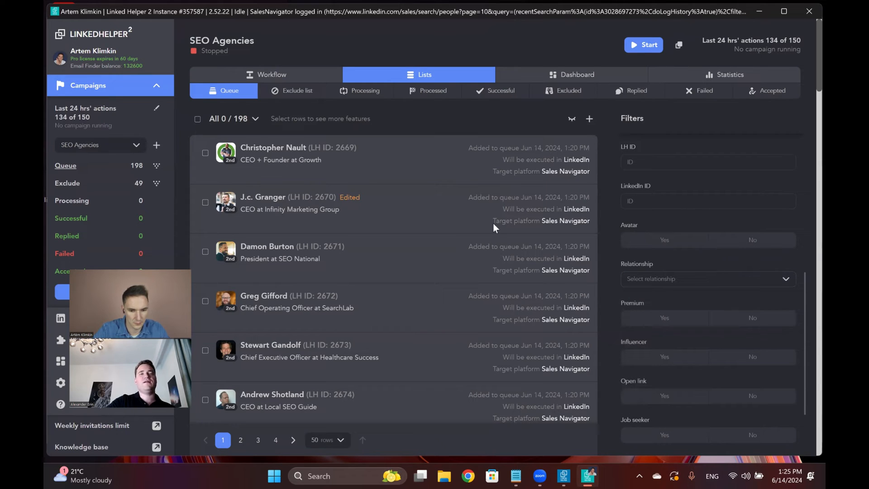
- Open the edited profile of the CEO at Infinity Marketing Group and examine its original first name
double_click(345, 197)
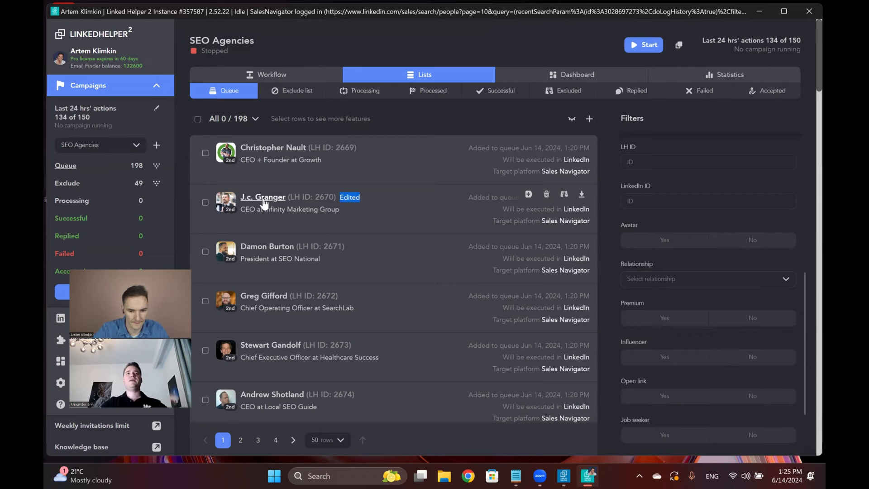
click(615, 221)
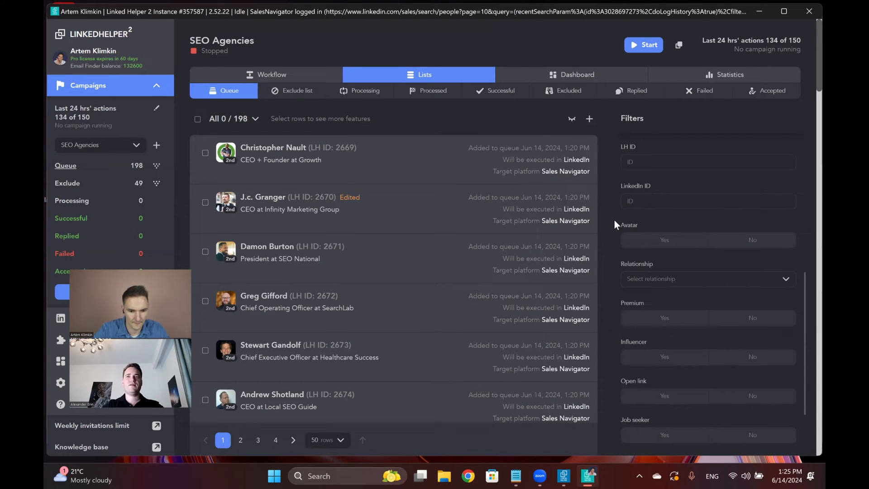
scroll(771, 269, up, 7)
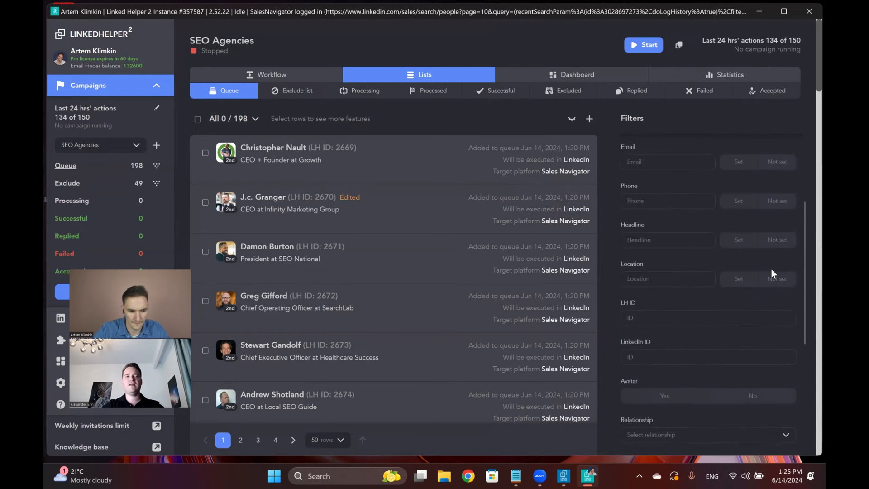
click(772, 270)
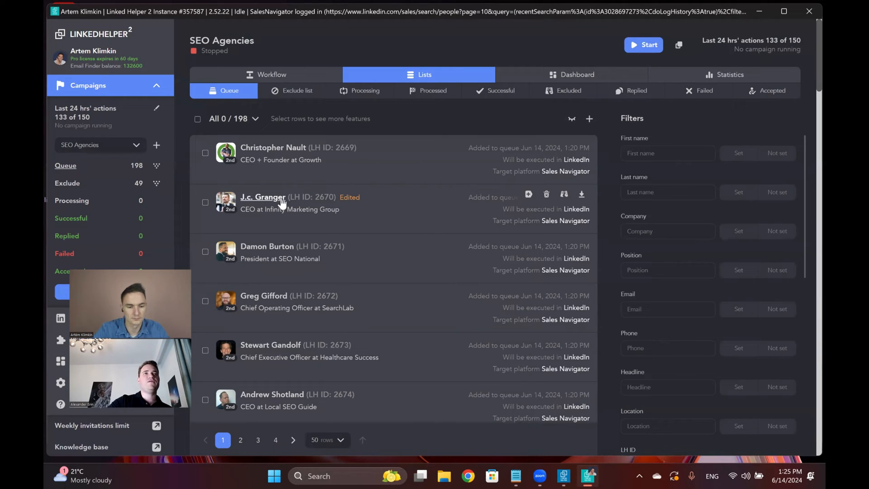
click(265, 198)
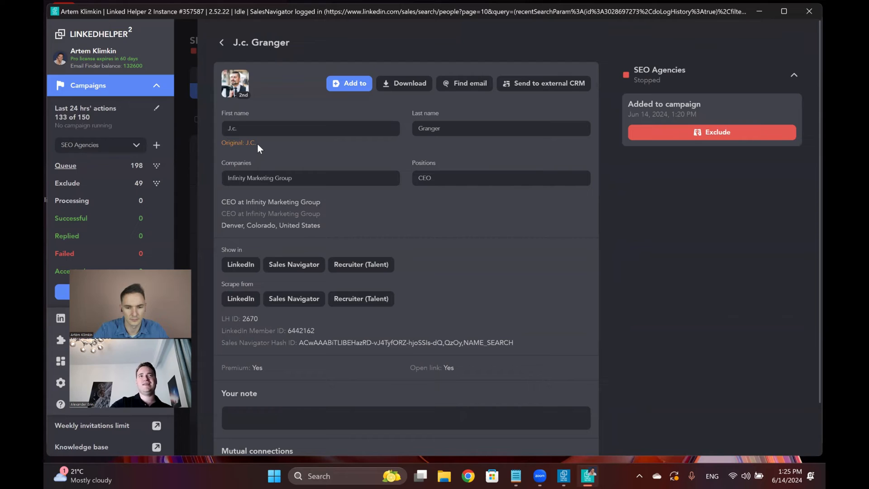
drag(256, 144, 245, 145)
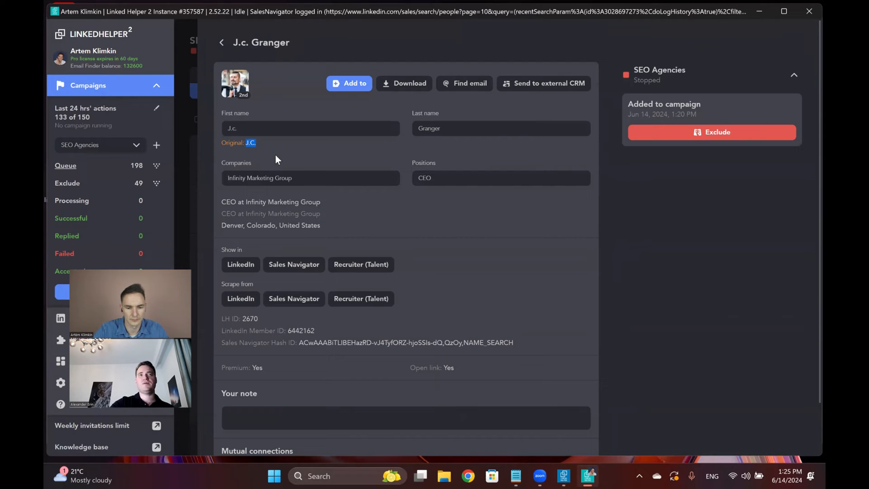
- Correct the profile's first name to two capital initials without periods and return to the queue
click(249, 130)
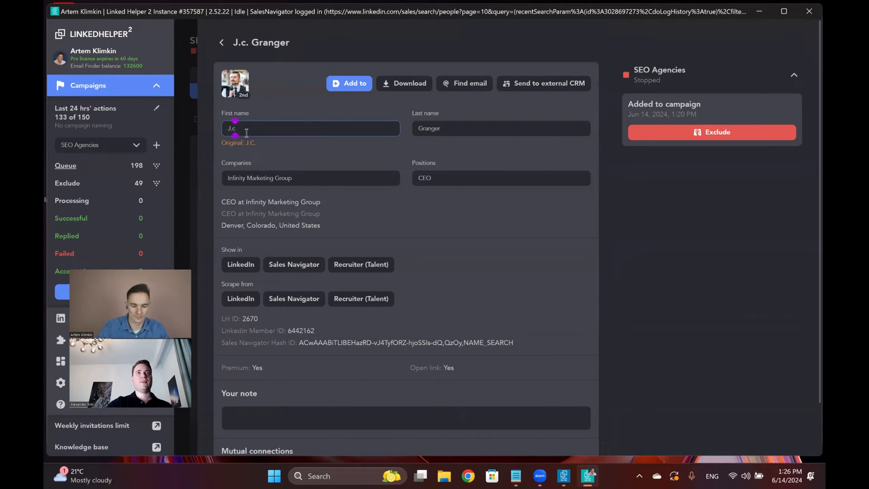
key(BackSpace)
key(BackSpace)
text(C)
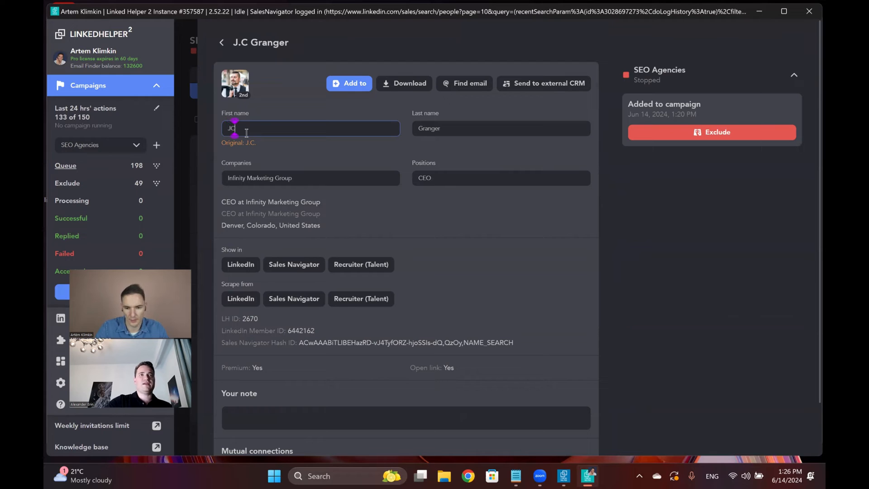
click(270, 149)
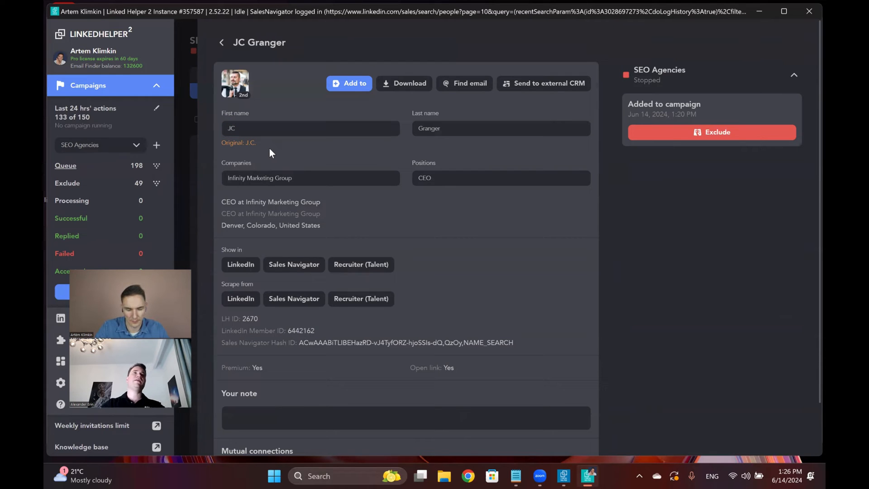
scroll(270, 148, down, 2)
scroll(270, 148, up, 2)
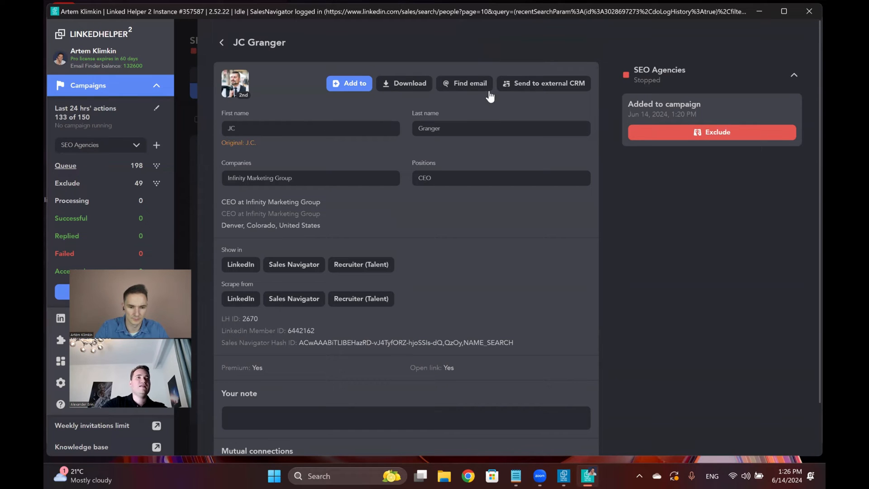
click(221, 44)
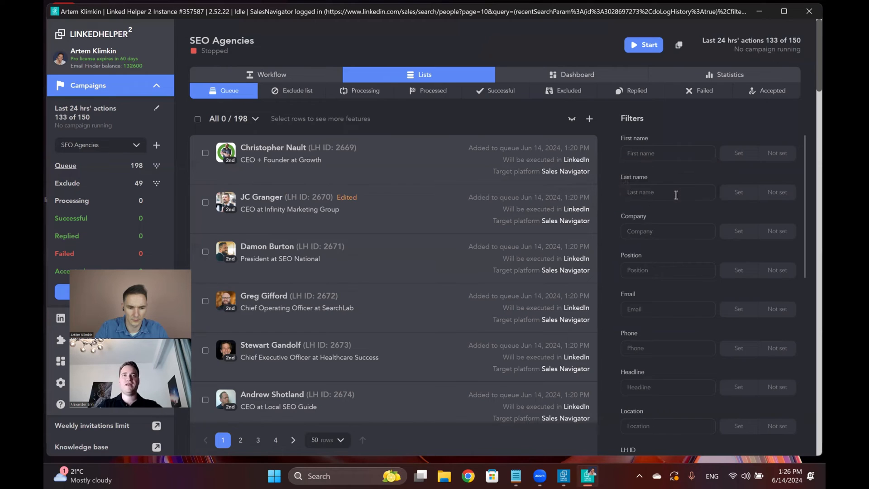
- Filter the queue to profiles with a modified name and open the profile of the CEO, Founder at Hook Agency
scroll(676, 194, down, 5)
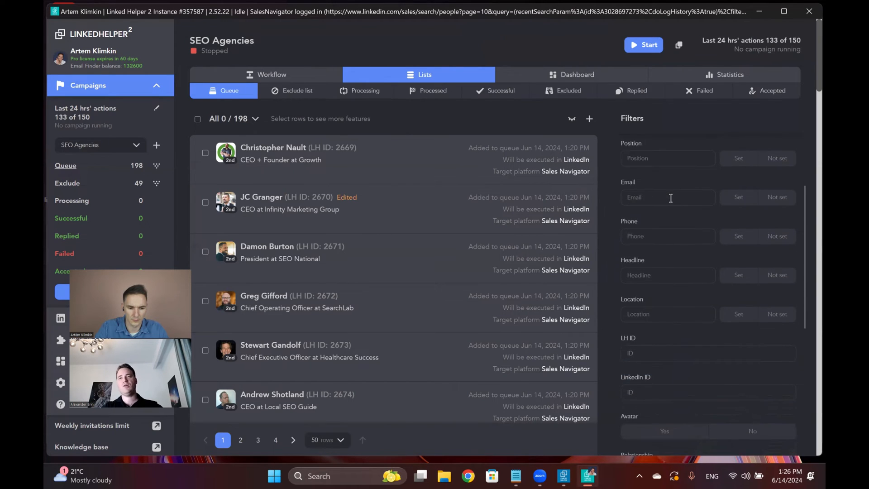
scroll(672, 200, down, 4)
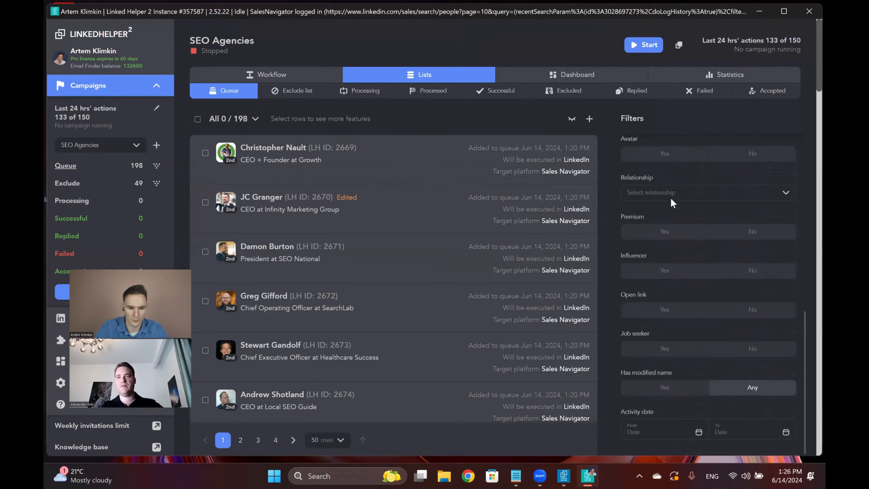
click(670, 388)
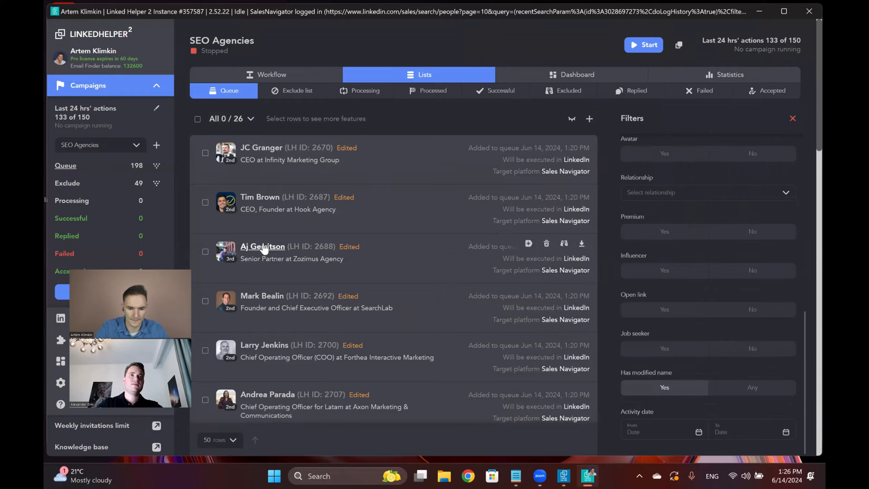
scroll(265, 297, down, 1)
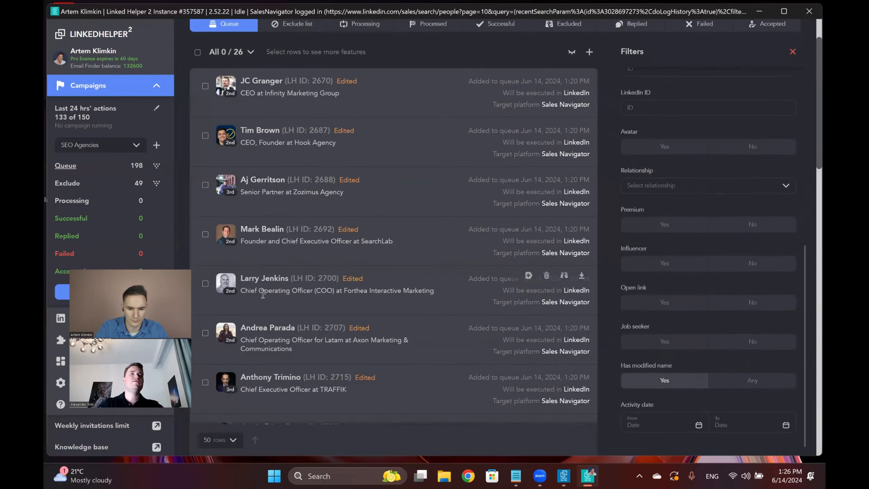
click(264, 161)
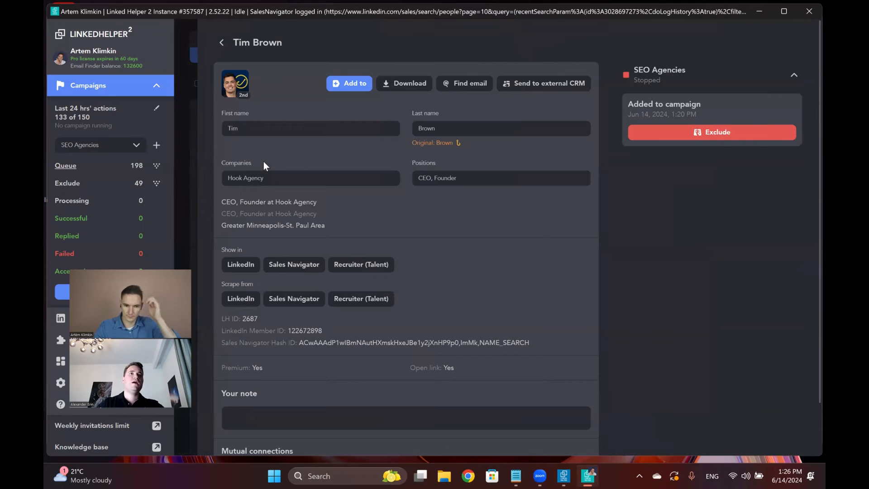
- Examine the original last name of Hook Agency's CEO and the original first name of Axon Marketing & Communications' COO for Latam
double_click(450, 143)
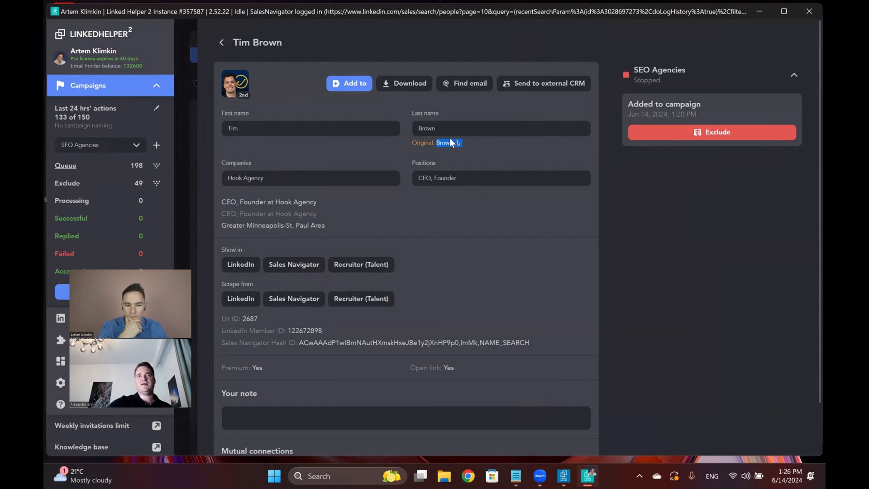
click(222, 45)
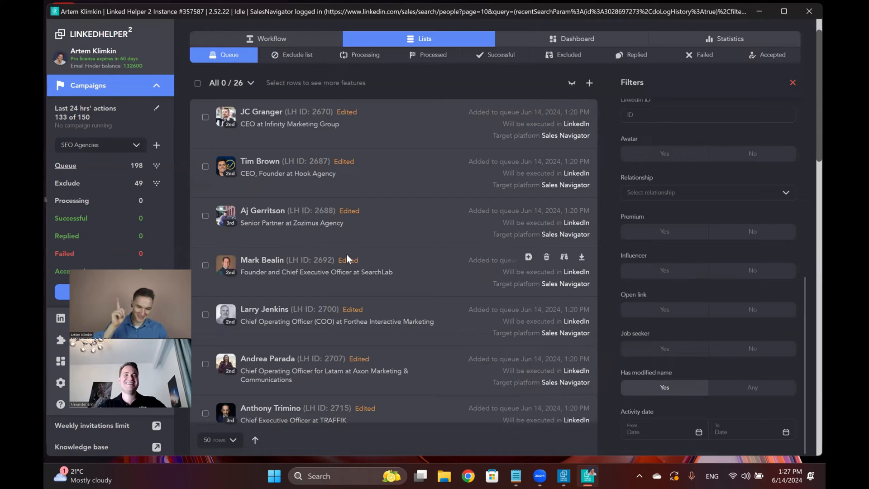
scroll(347, 254, down, 1)
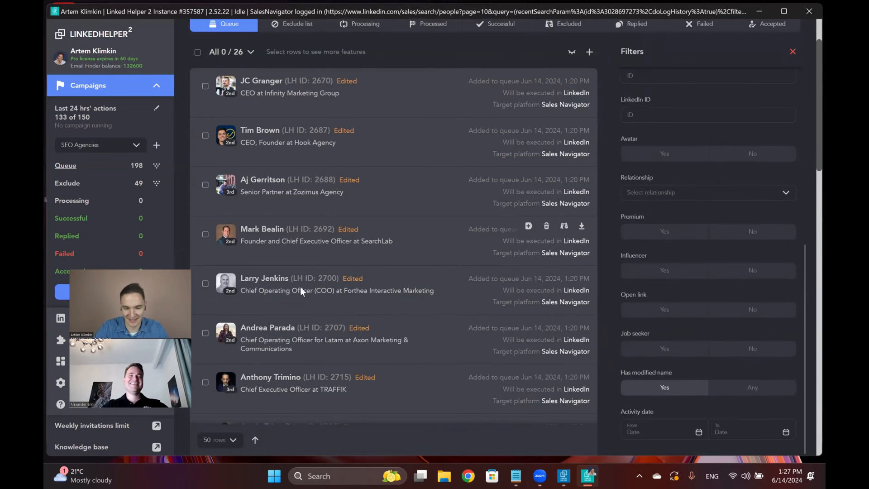
click(259, 327)
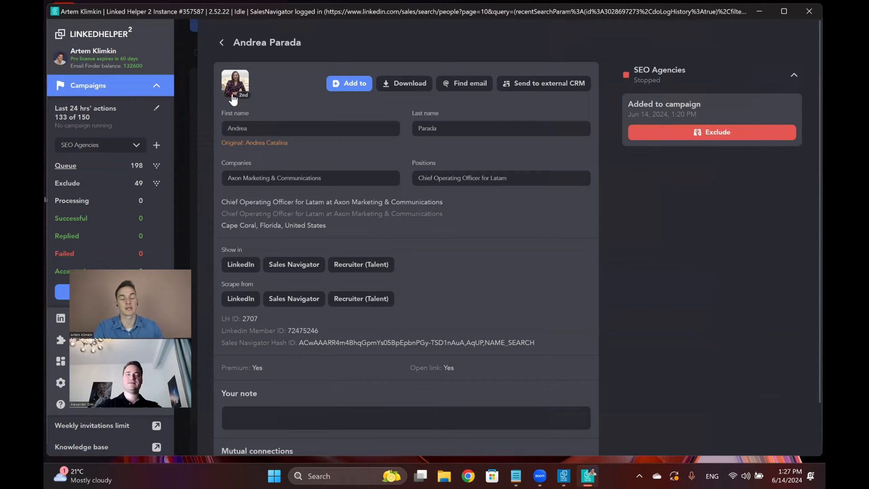
click(221, 42)
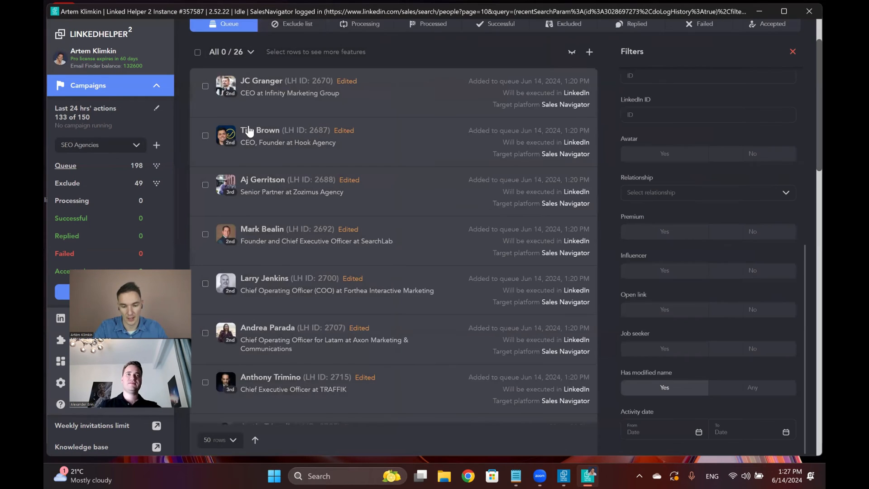
- Open the edited profile of the Founder and Chief Executive Officer at SearchLab and examine the original last name
click(260, 233)
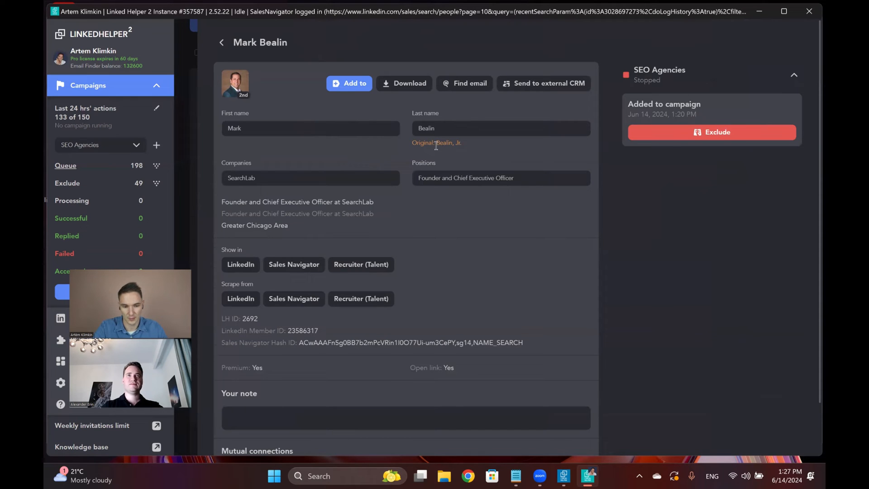
click(221, 42)
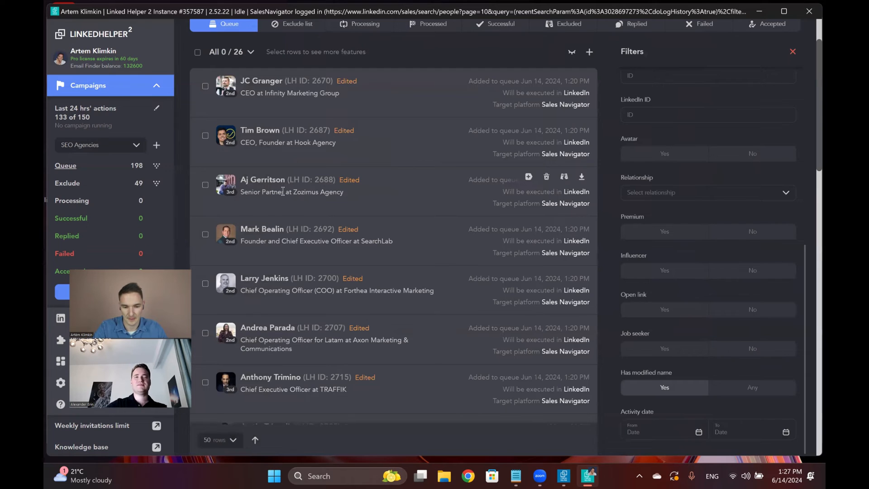
click(262, 230)
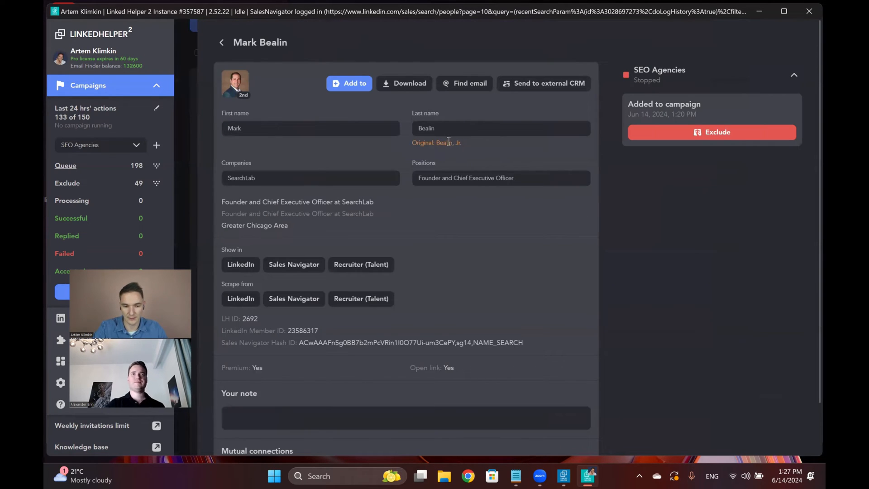
drag(448, 142, 469, 146)
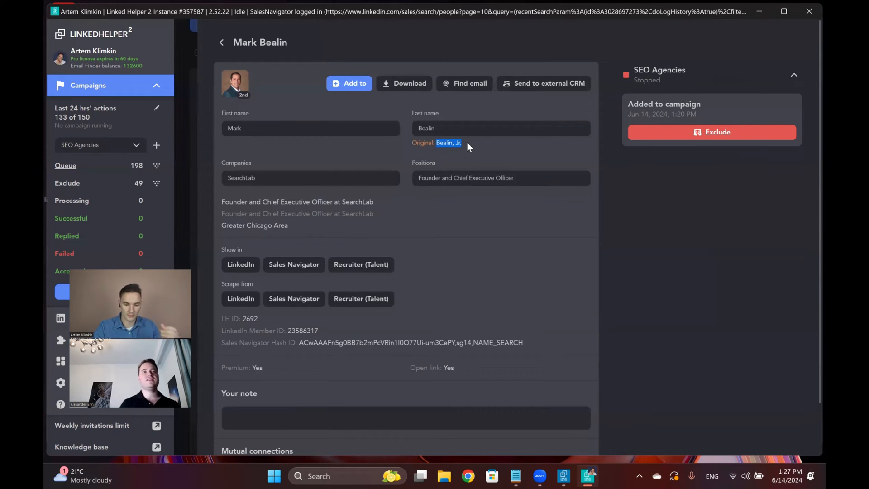
- Show the SearchLab founder's profile page on LinkedIn and return to the campaign queue
click(239, 265)
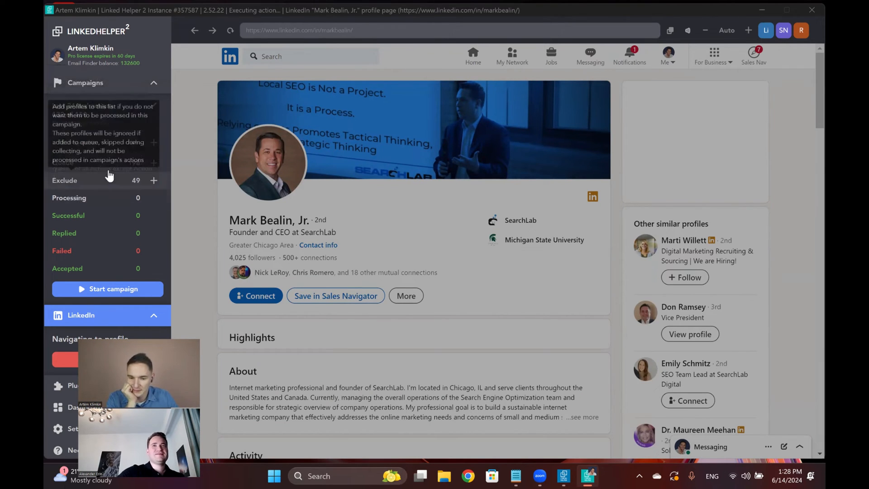
click(62, 163)
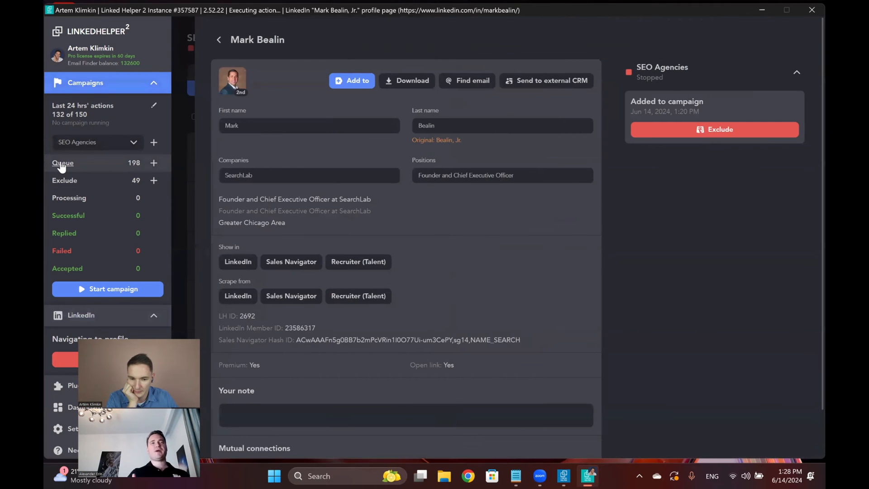
click(189, 150)
- Exclude the company-style profile of the Proprietário at Work Design from the campaign
scroll(327, 252, down, 3)
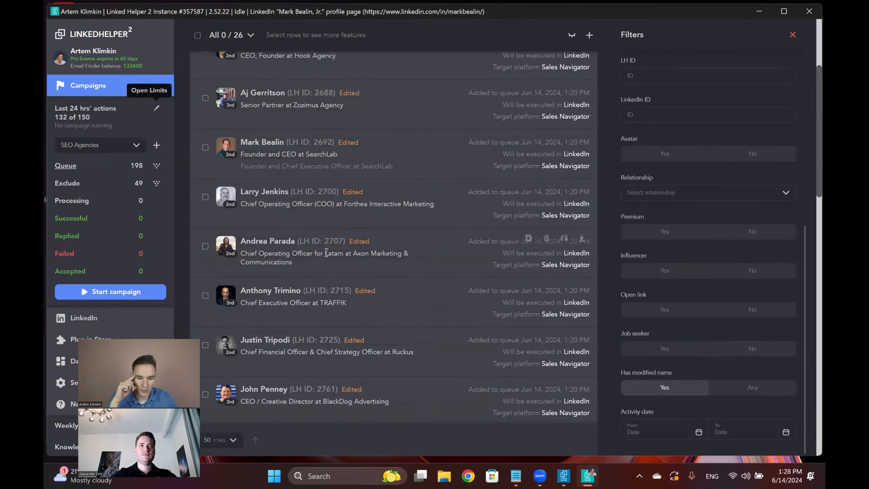
scroll(327, 252, down, 3)
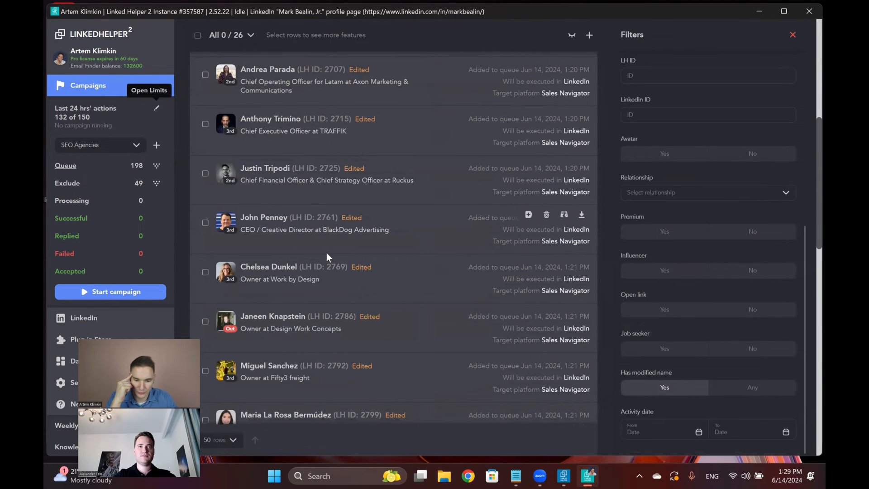
scroll(327, 252, down, 3)
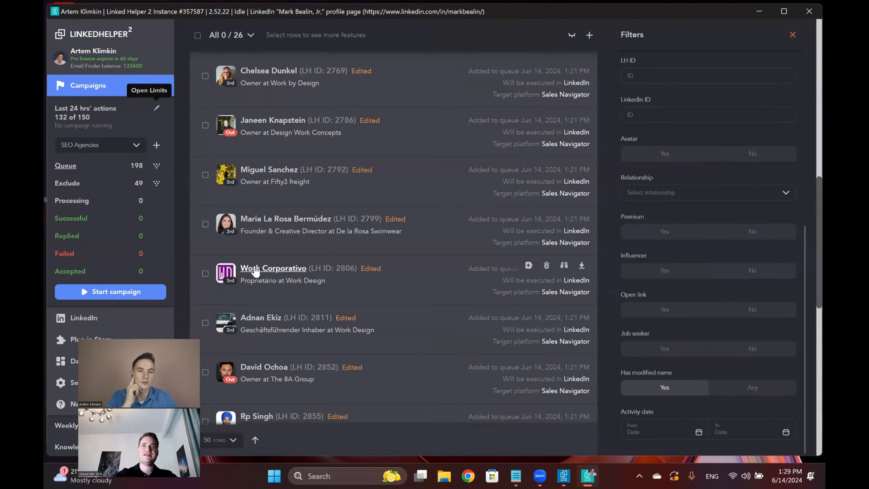
click(205, 274)
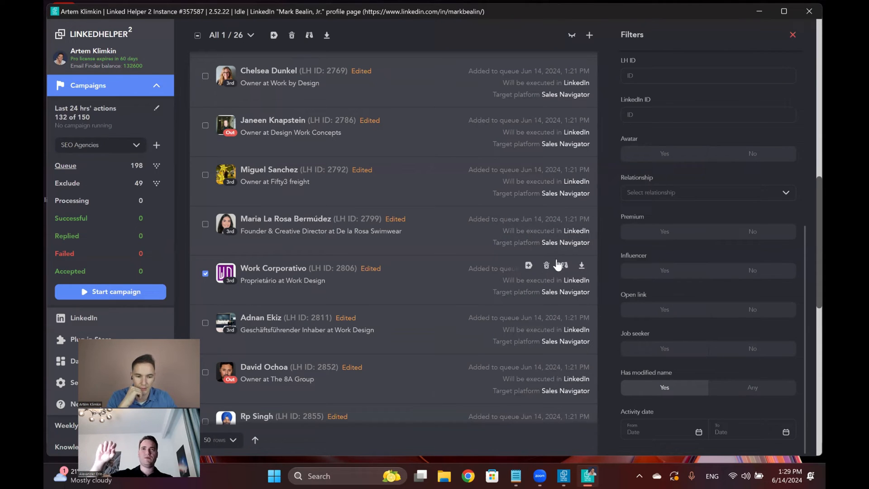
click(563, 265)
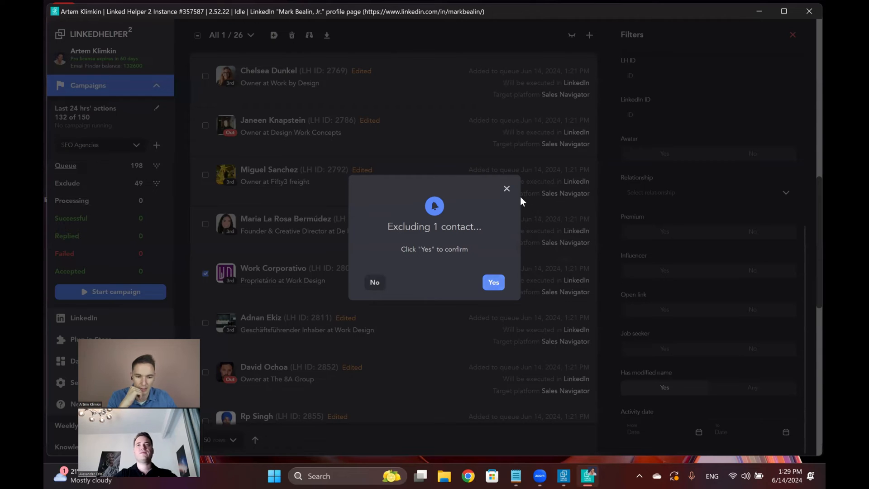
click(494, 285)
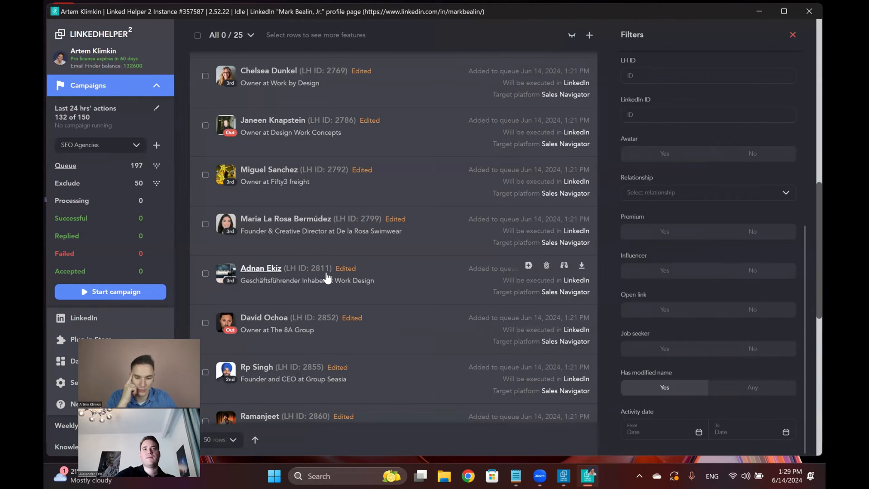
- Exclude the profiles of the Group Seasia founder, the Woosper CEO and the Next Level Data CEO from the campaign together
scroll(327, 276, down, 3)
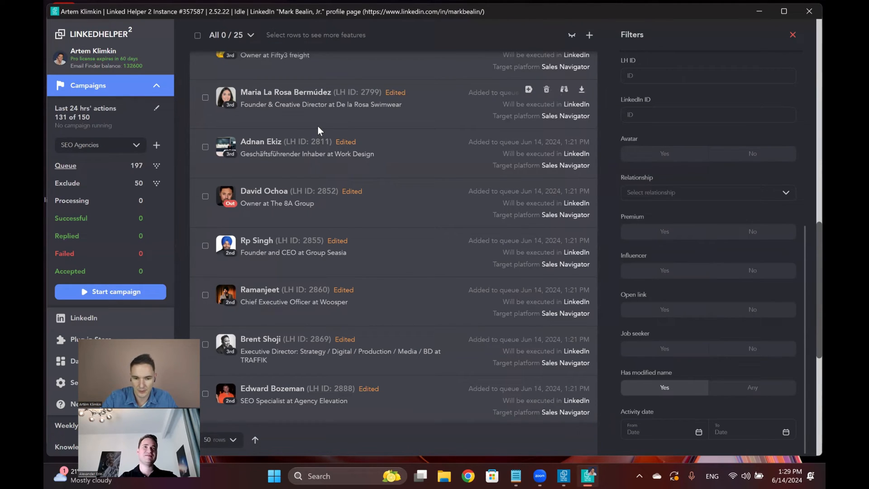
click(205, 245)
click(205, 294)
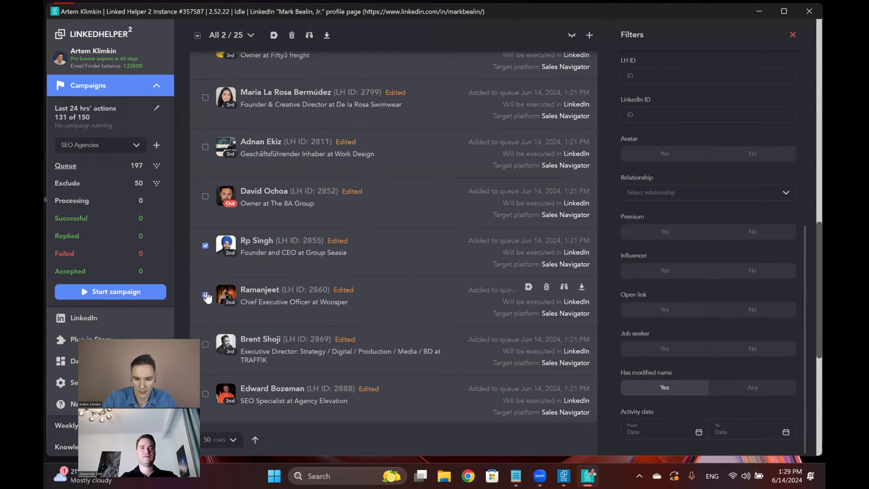
scroll(267, 240, down, 3)
scroll(266, 235, down, 3)
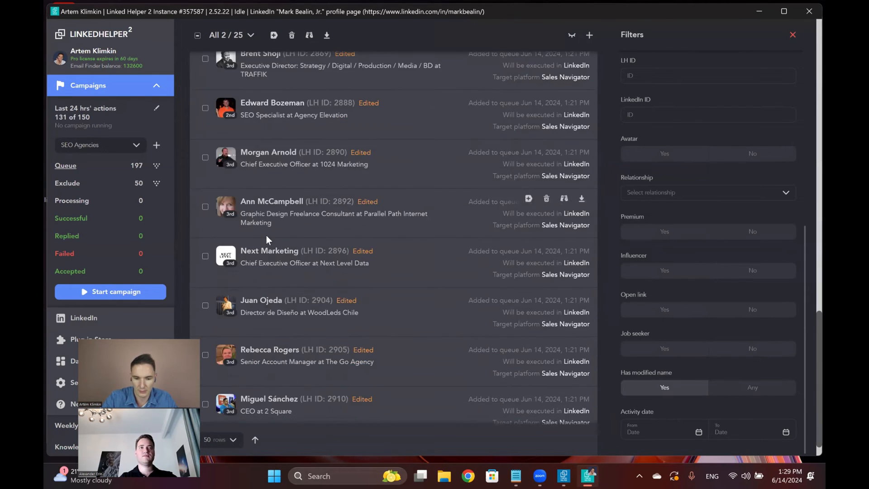
click(205, 256)
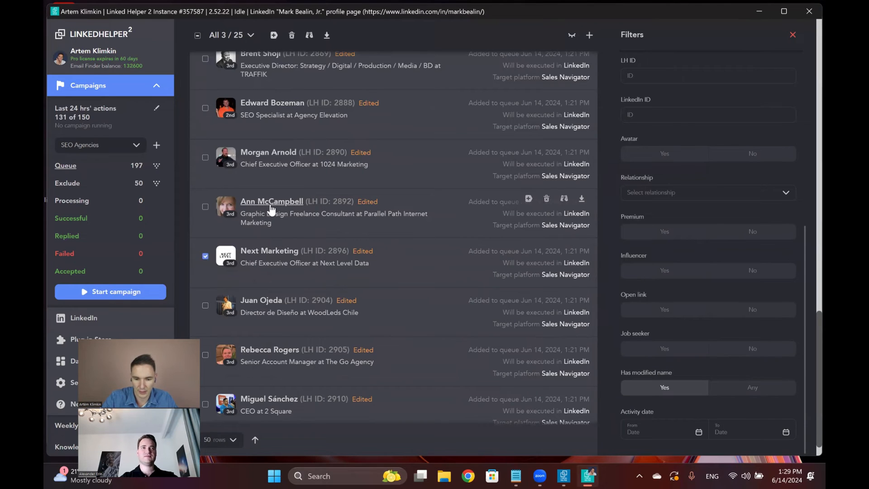
scroll(270, 205, down, 1)
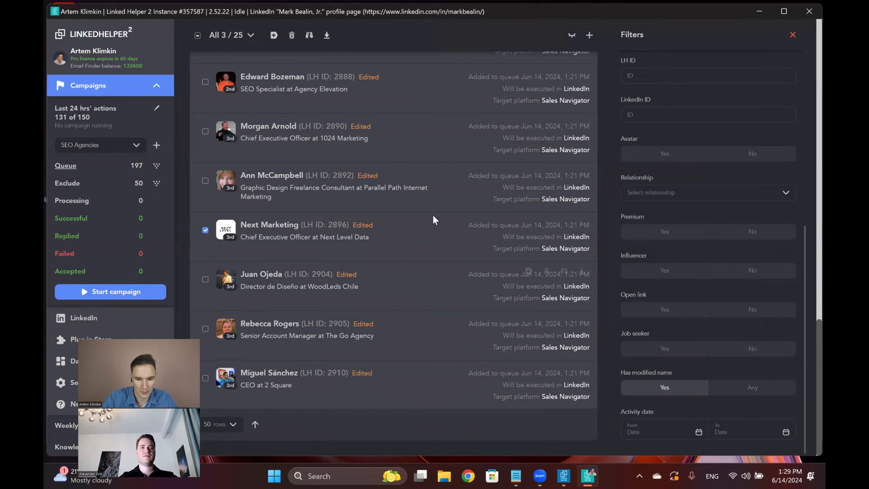
click(310, 37)
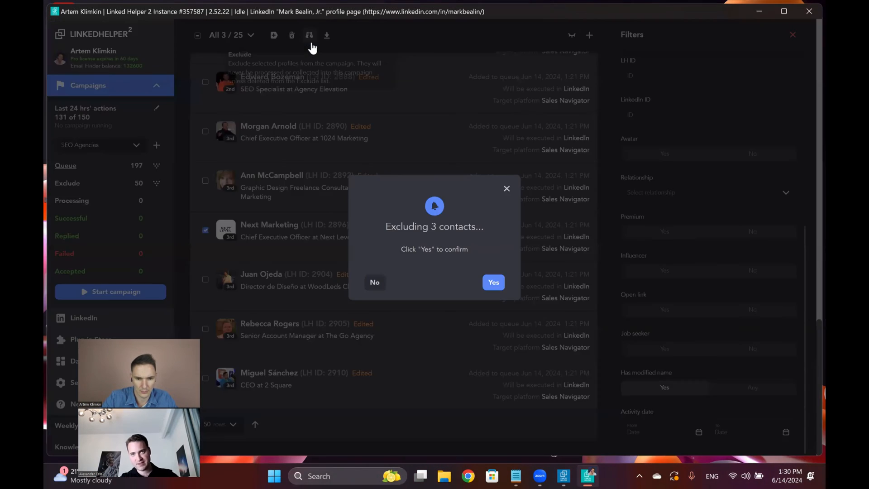
click(493, 282)
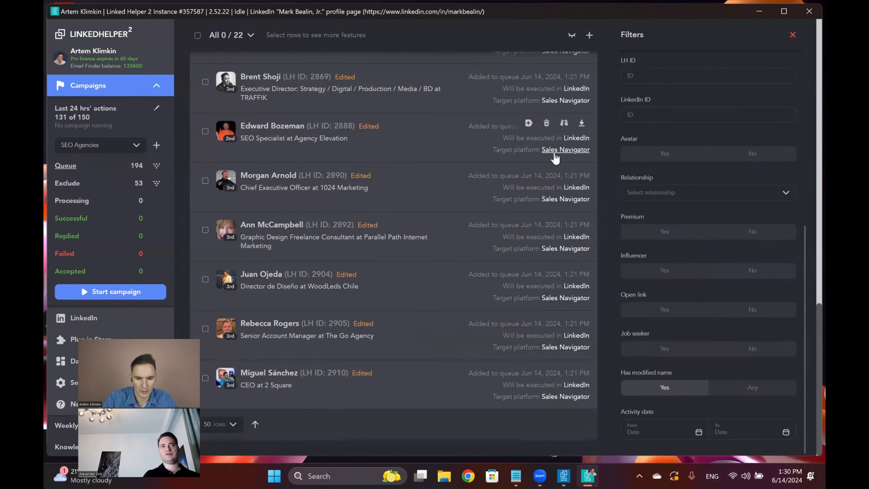
- Set the modified name filter to Any and look over the available queue filters
scroll(642, 207, up, 1)
scroll(642, 207, down, 1)
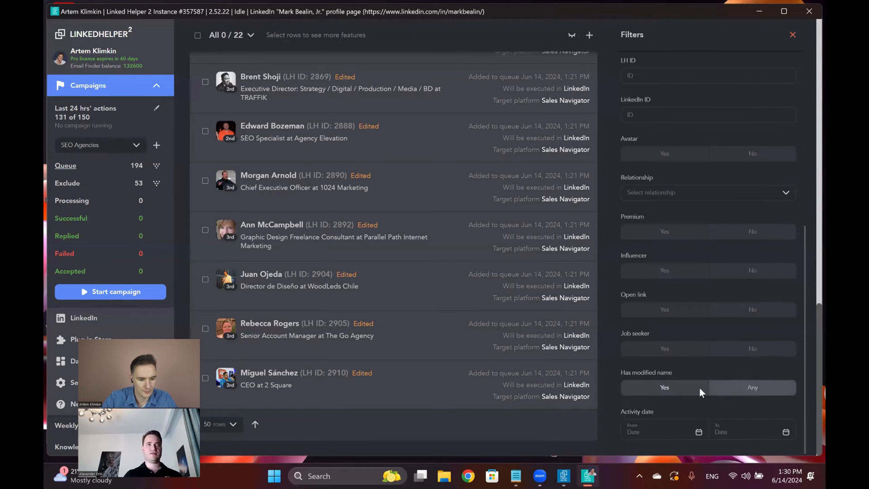
click(747, 389)
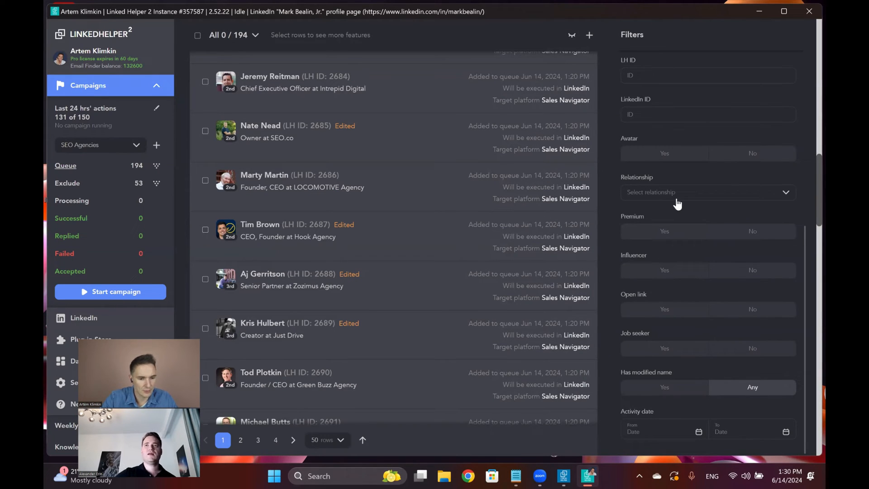
scroll(677, 205, up, 5)
scroll(676, 198, up, 3)
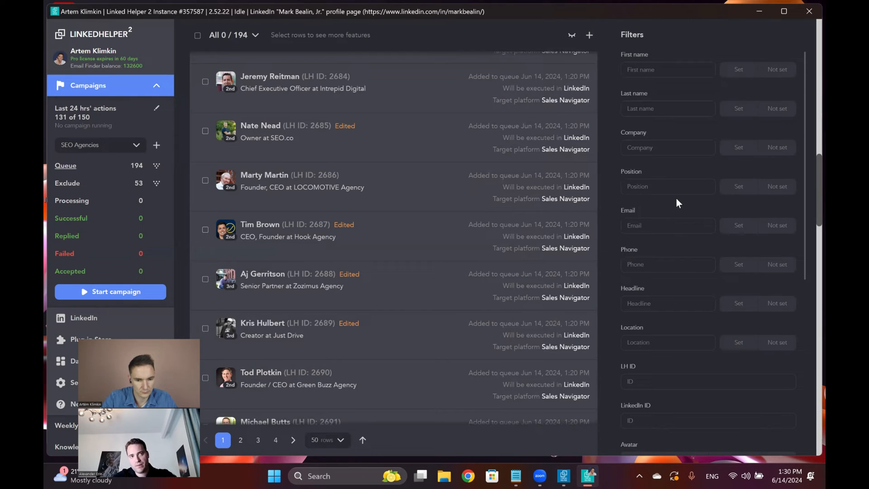
scroll(676, 198, down, 7)
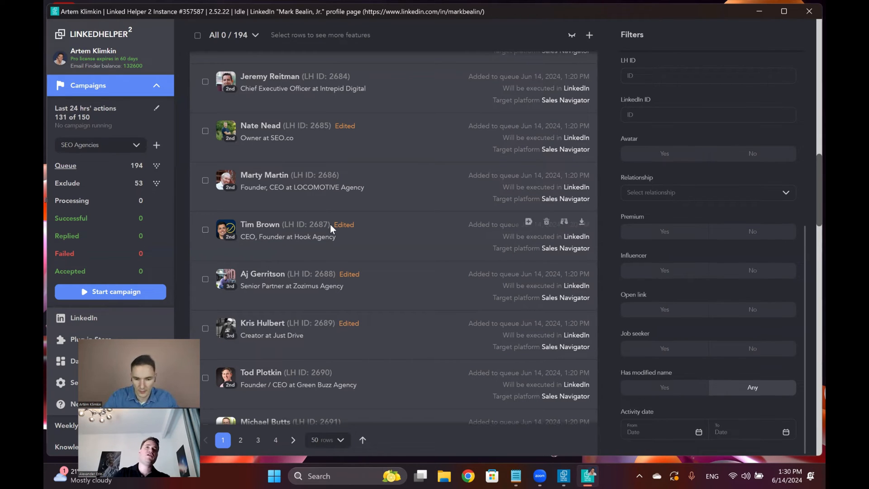
- Find the edited profile of the CEO/Founder at Purple in the queue and examine its original company name and details
scroll(330, 226, down, 6)
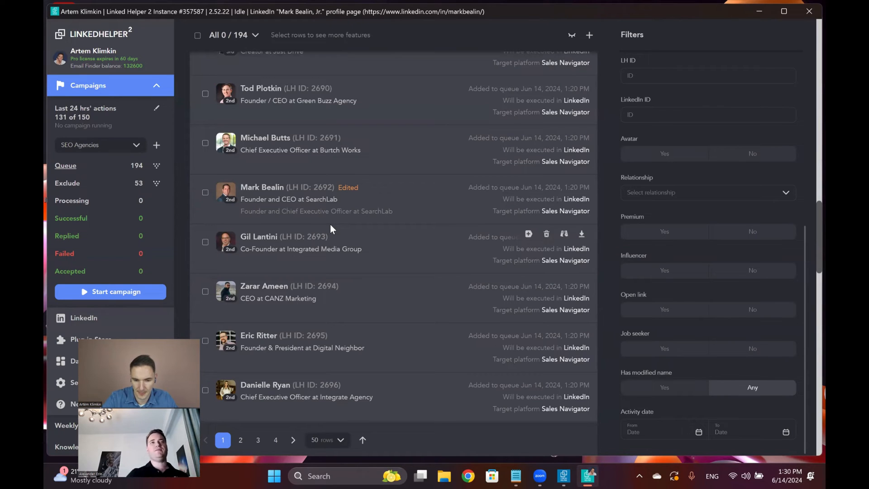
scroll(330, 229, down, 5)
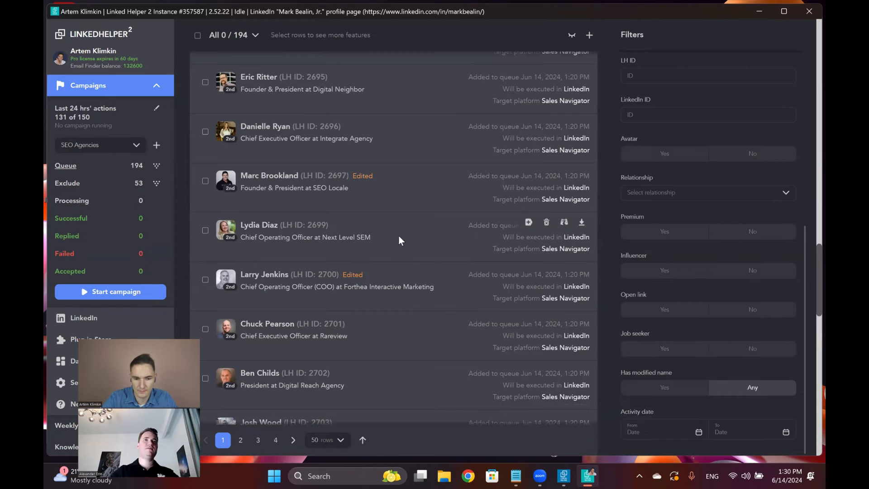
scroll(350, 291, down, 4)
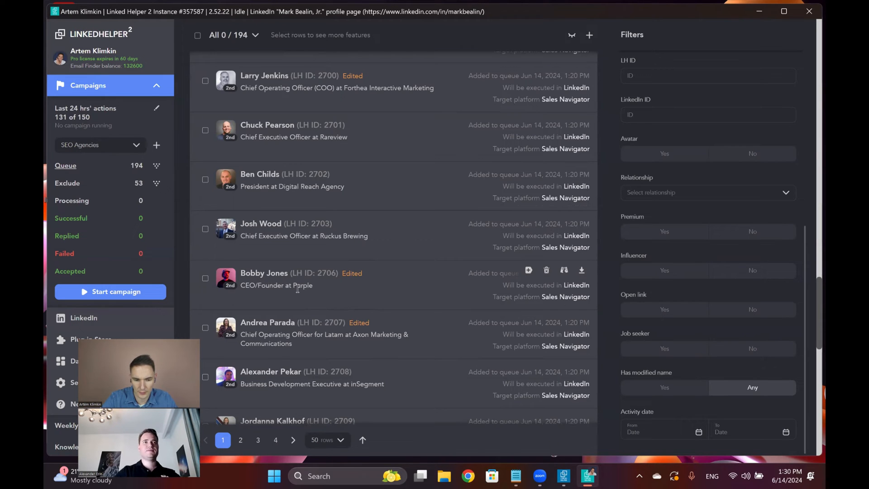
click(267, 270)
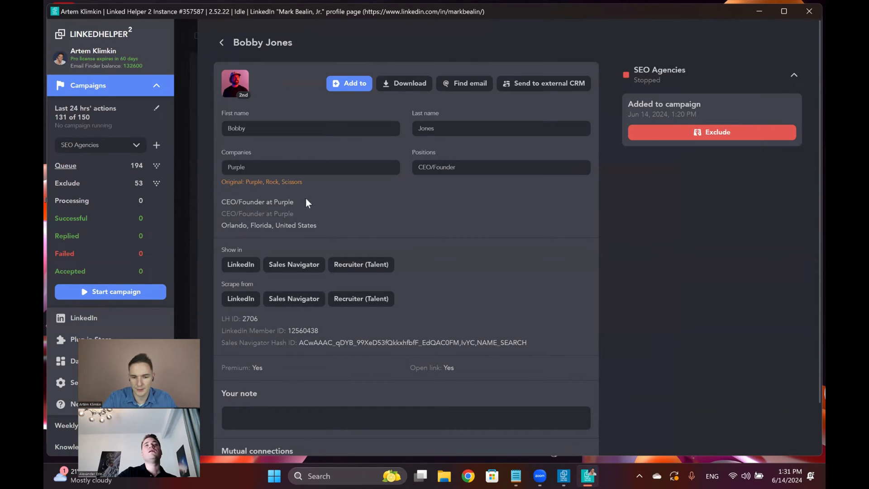
click(194, 183)
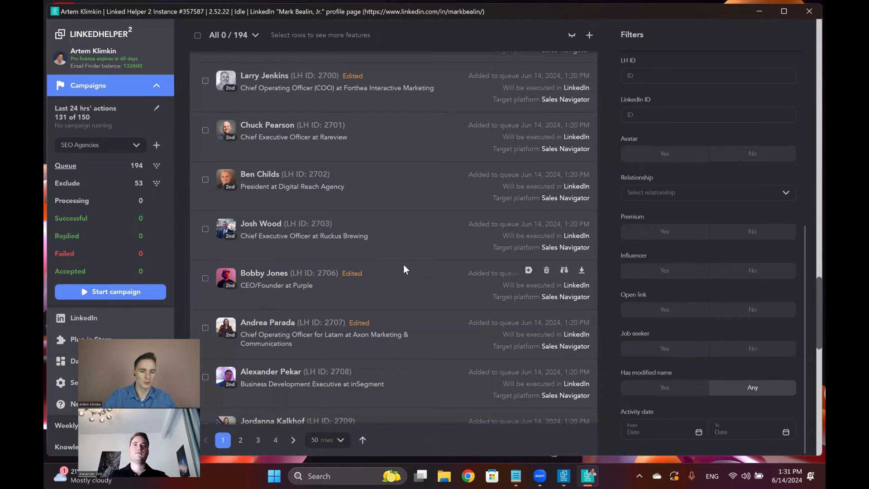
click(271, 275)
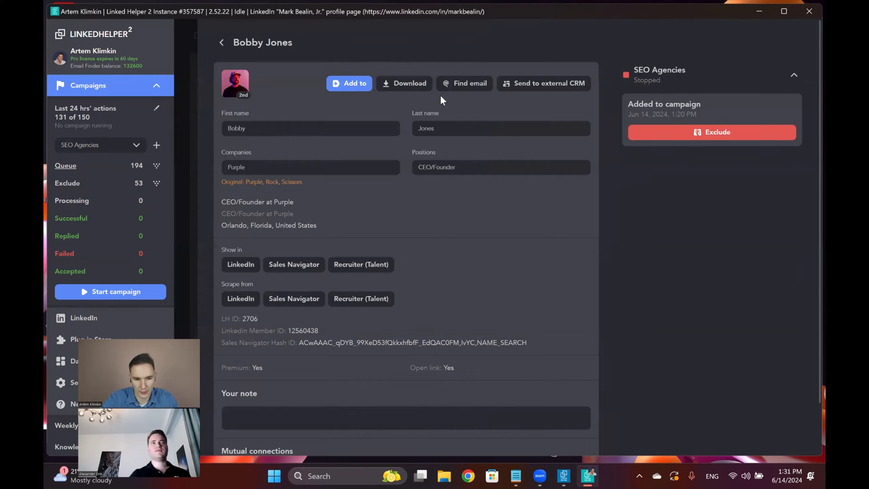
scroll(362, 177, down, 2)
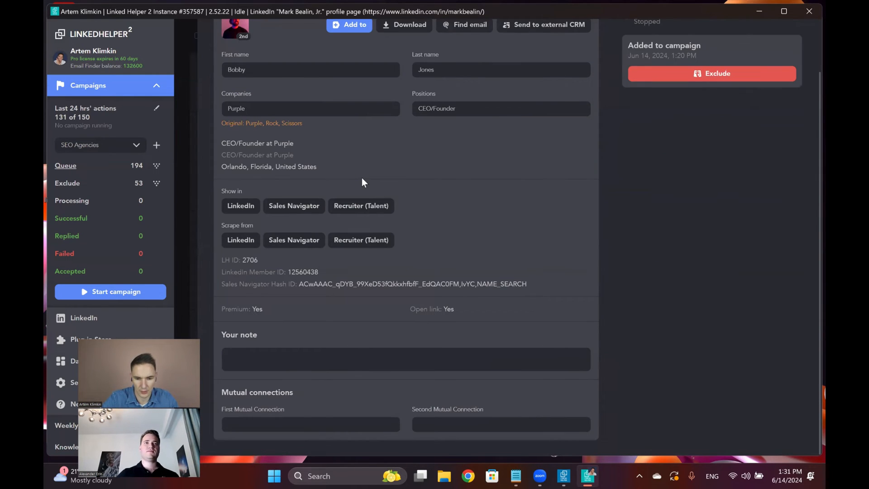
- View the LinkedIn page of the CEO/Founder at Purple to check the original company name, and return to the queue
scroll(362, 178, up, 1)
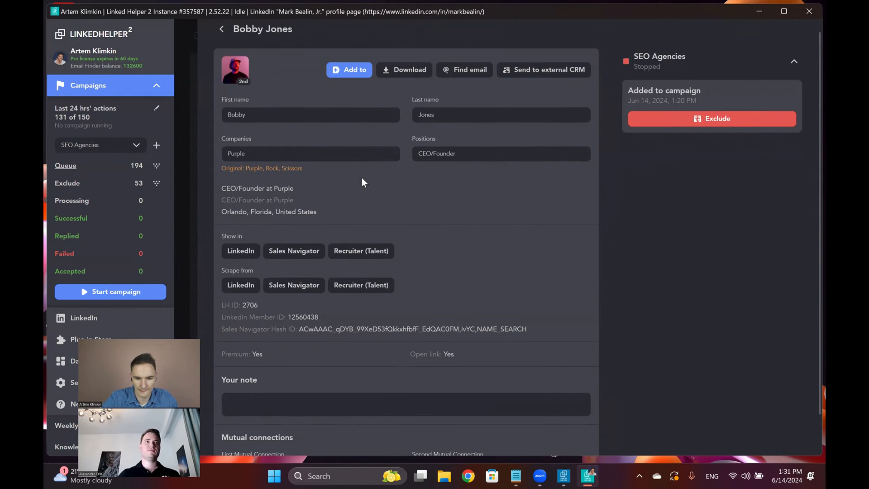
click(243, 252)
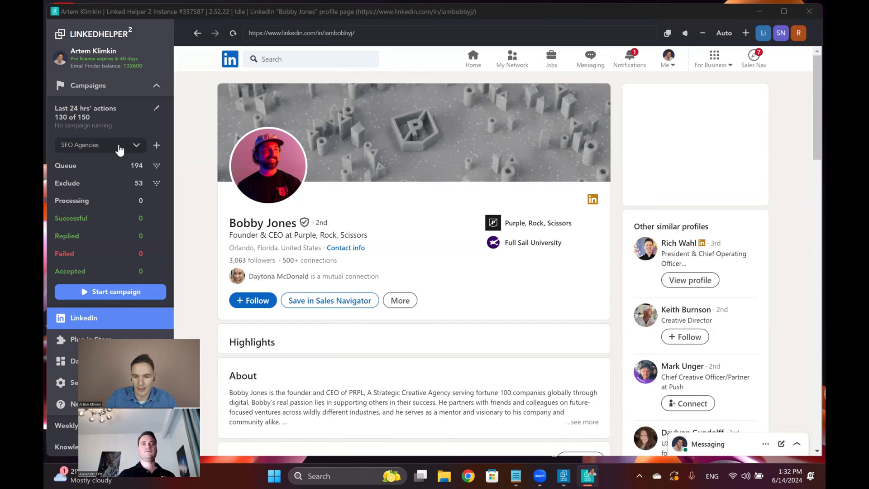
click(118, 165)
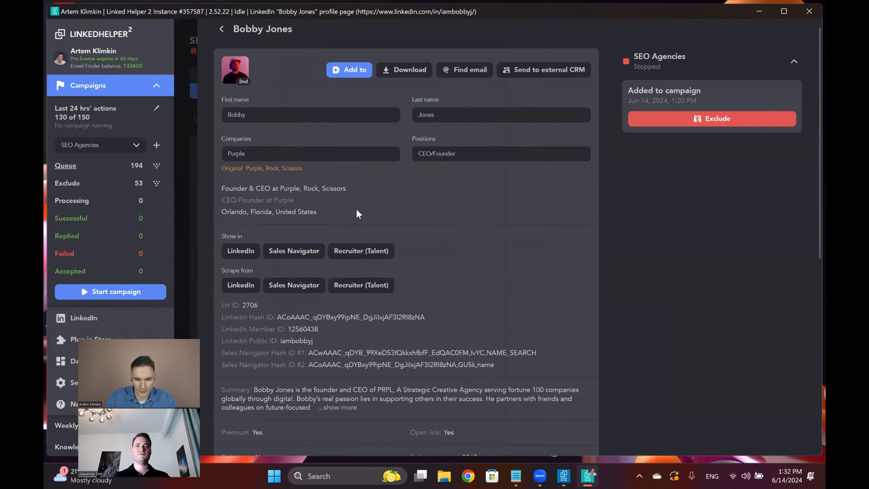
click(183, 151)
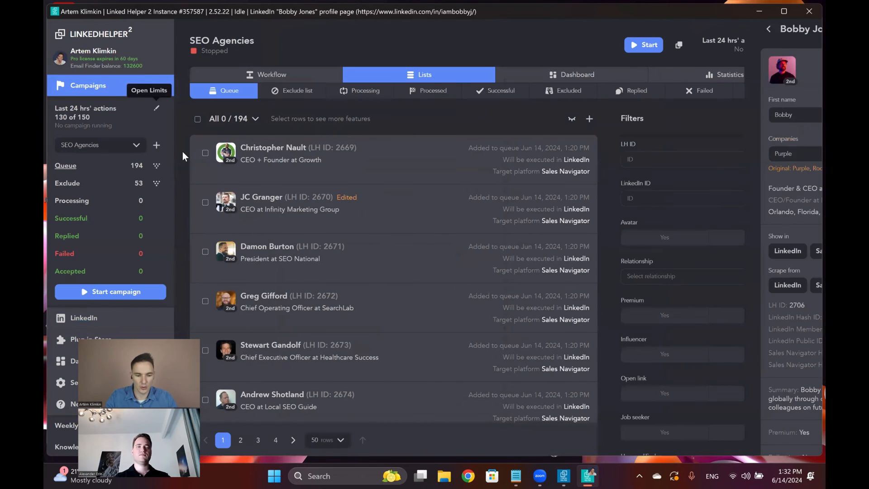
- Look through the fourth page of the queue for edited profiles and check each profile's target platform
scroll(689, 284, down, 2)
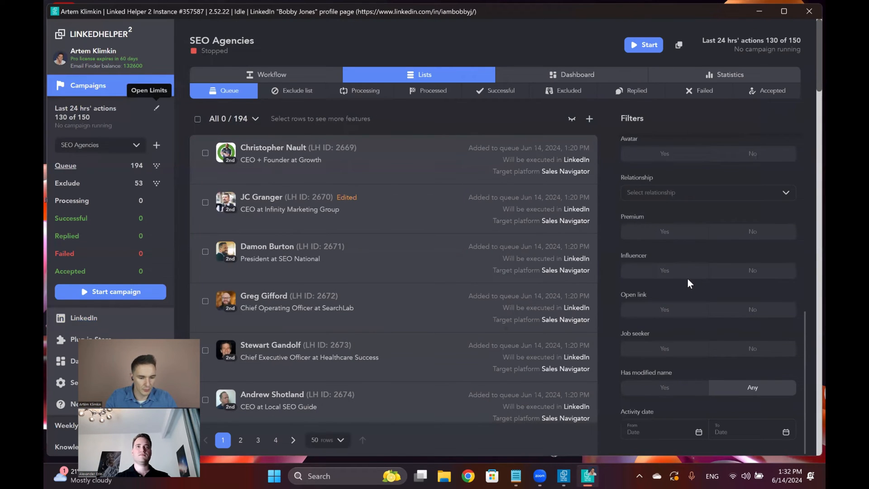
click(276, 440)
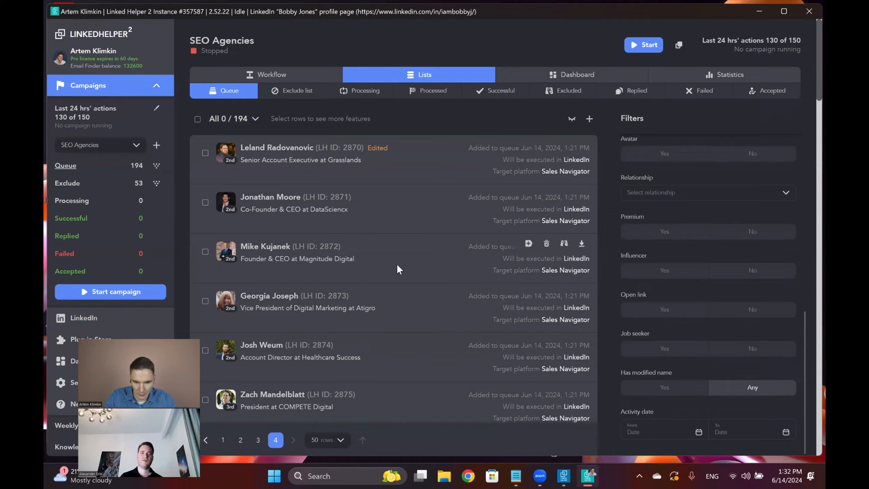
scroll(397, 266, down, 6)
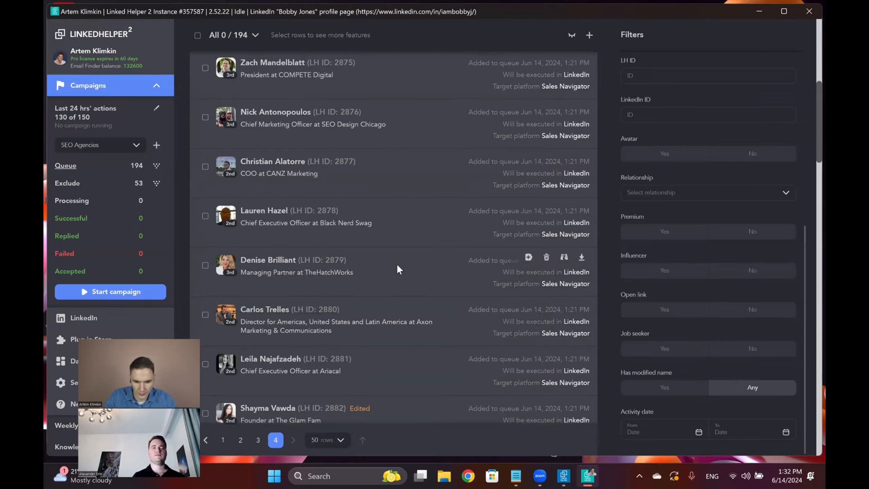
scroll(398, 266, down, 4)
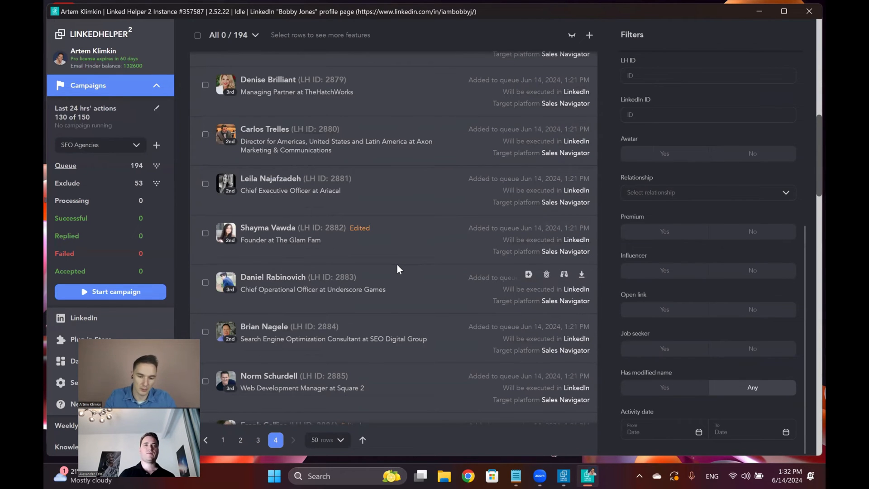
scroll(397, 270, down, 4)
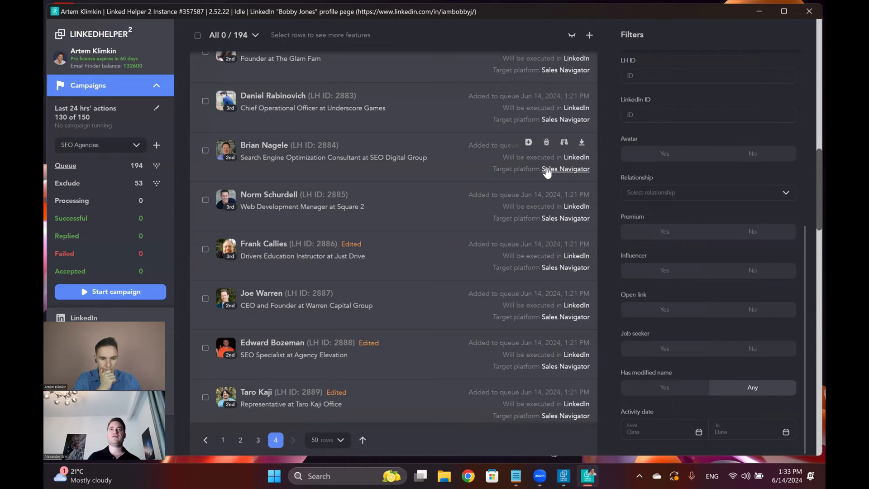
scroll(392, 201, up, 15)
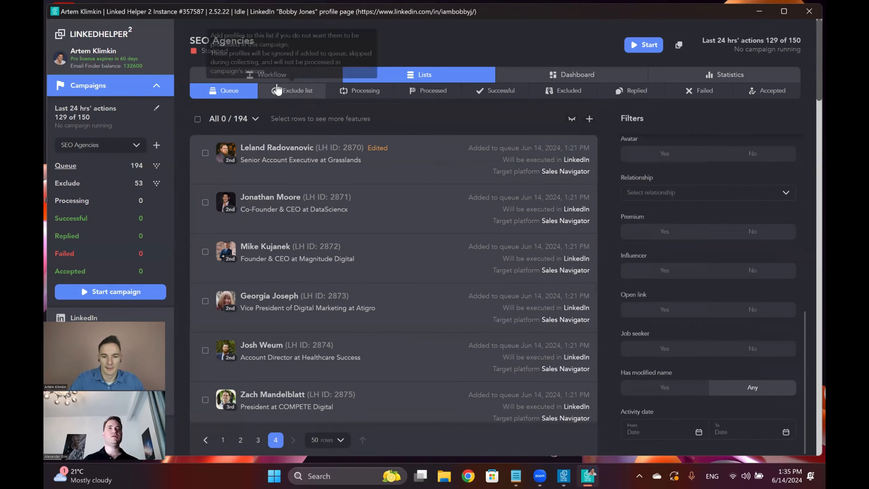
- Examine the additional optional plug-ins available for the Follow profiles action in the campaign workflow
click(268, 76)
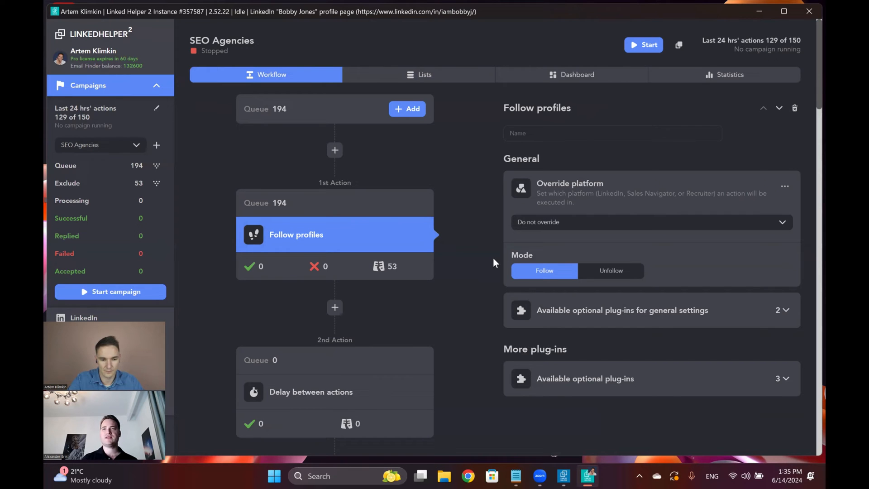
click(661, 379)
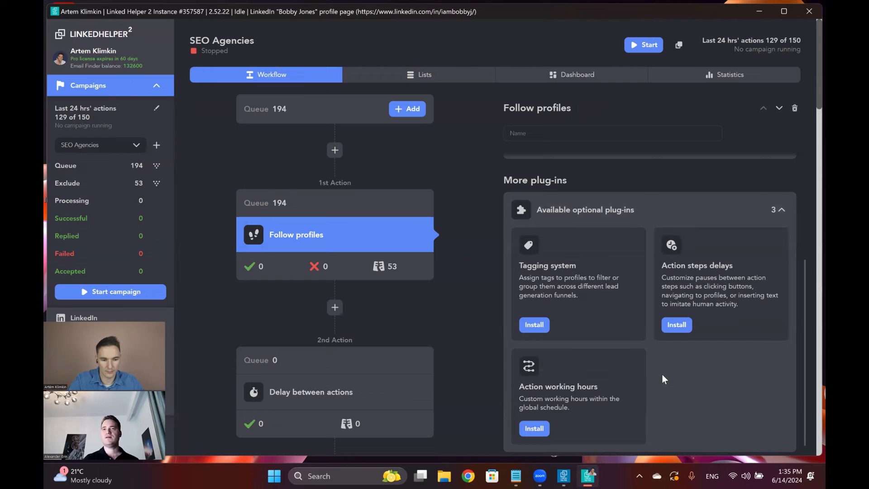
click(783, 211)
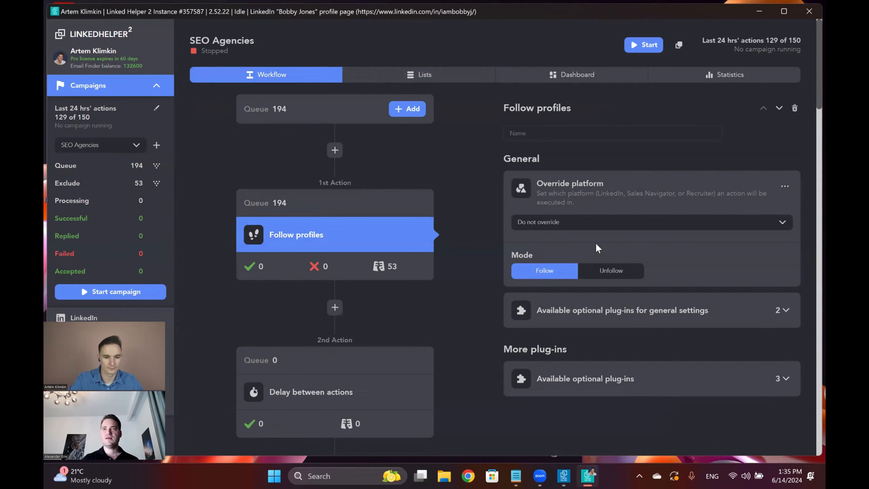
- Uninstall the Override platform plug-in from the Follow profiles action and install it again
click(641, 310)
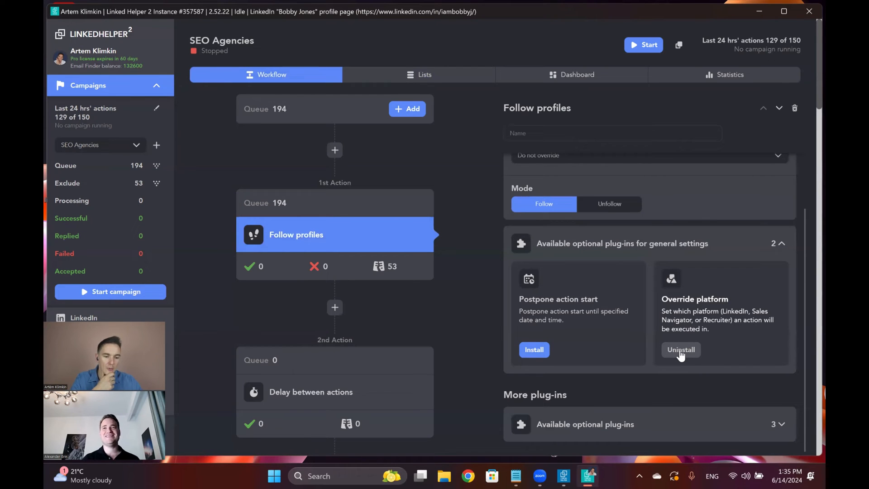
click(681, 350)
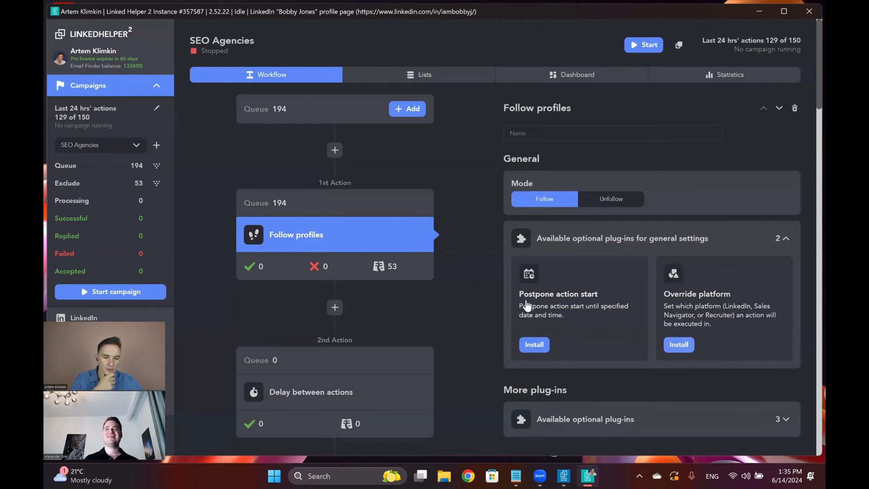
click(781, 239)
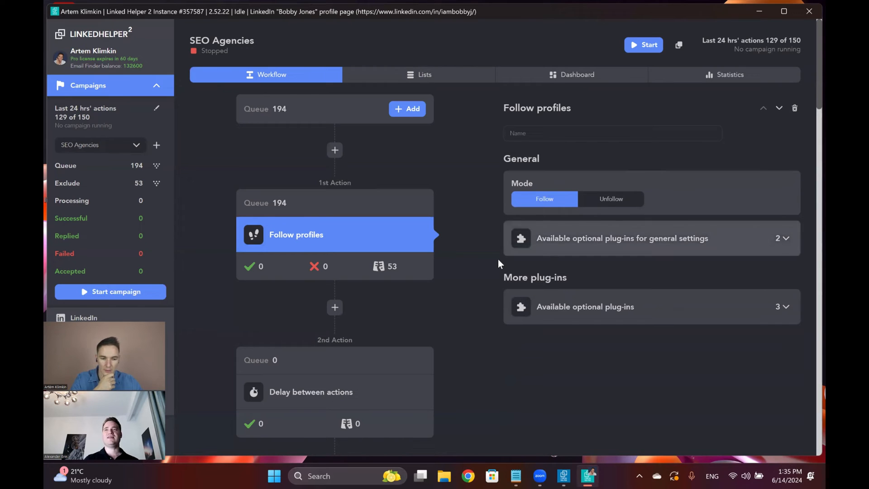
click(754, 252)
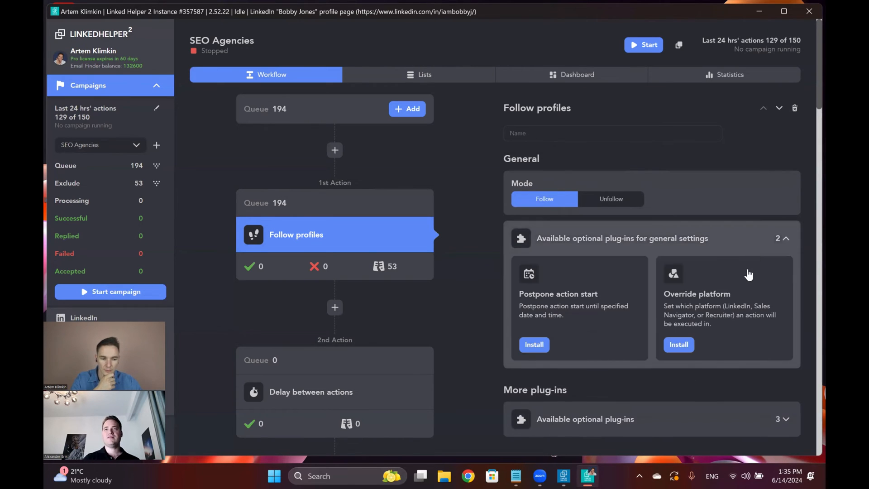
click(679, 345)
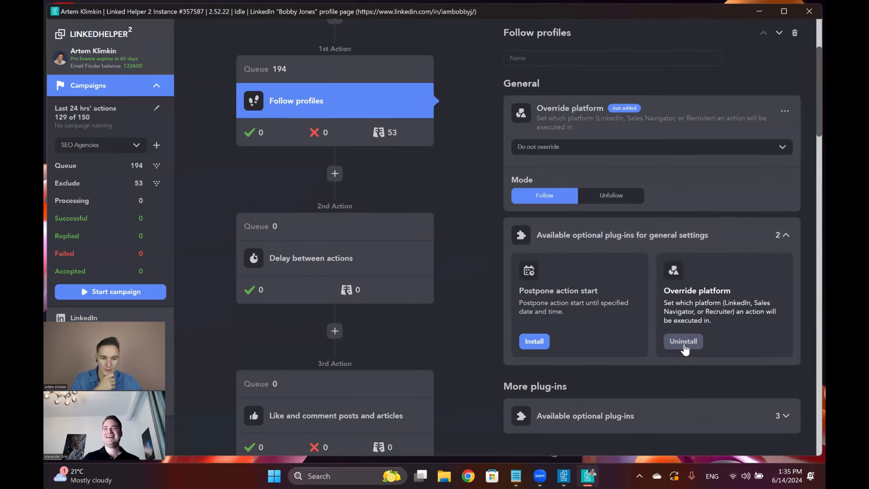
click(786, 235)
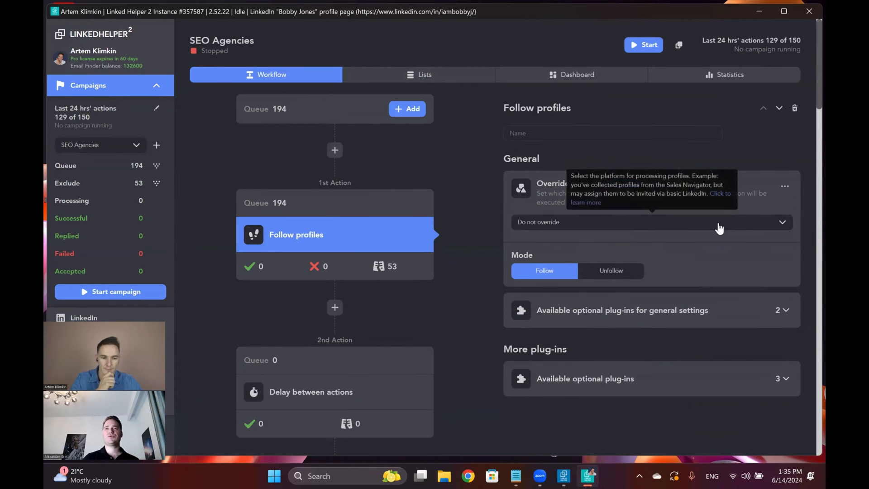
- Set the Follow profiles action's platform override to LinkedIn and check the target platform of the queued profiles
click(716, 224)
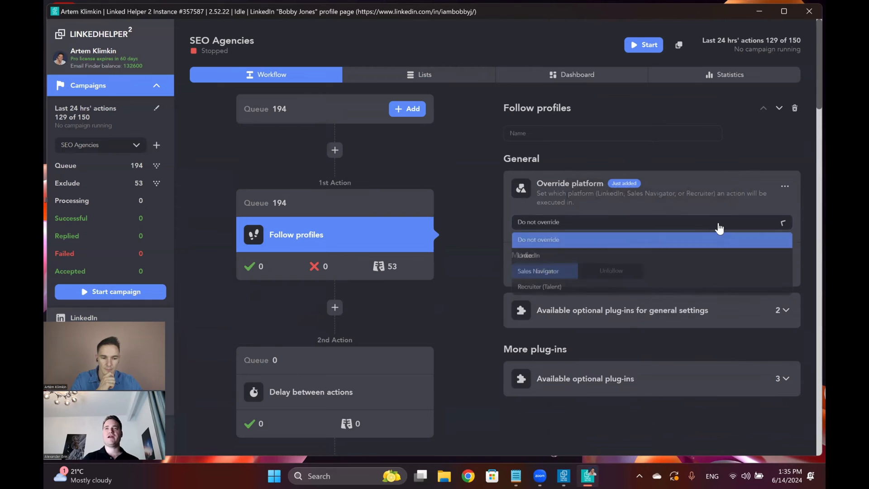
click(575, 257)
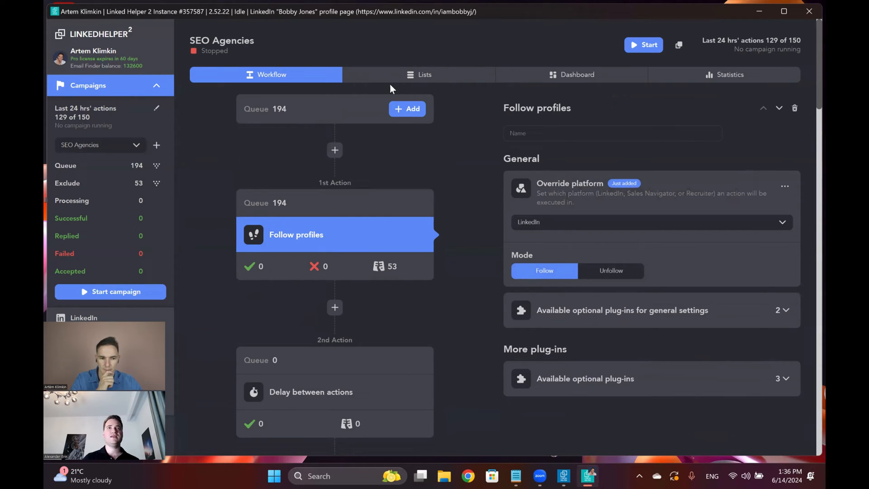
click(103, 168)
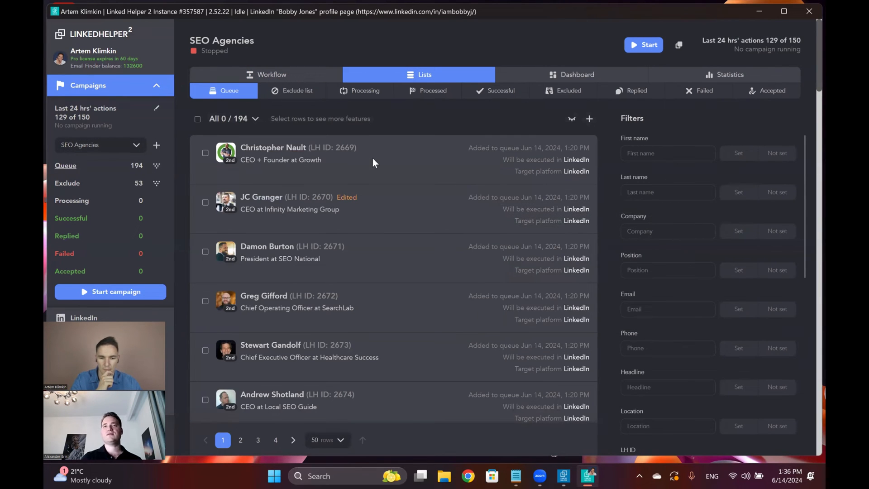
- Look over the platform override choices for the Delay between actions step and recheck the target platforms in the queue
click(312, 77)
scroll(423, 279, down, 3)
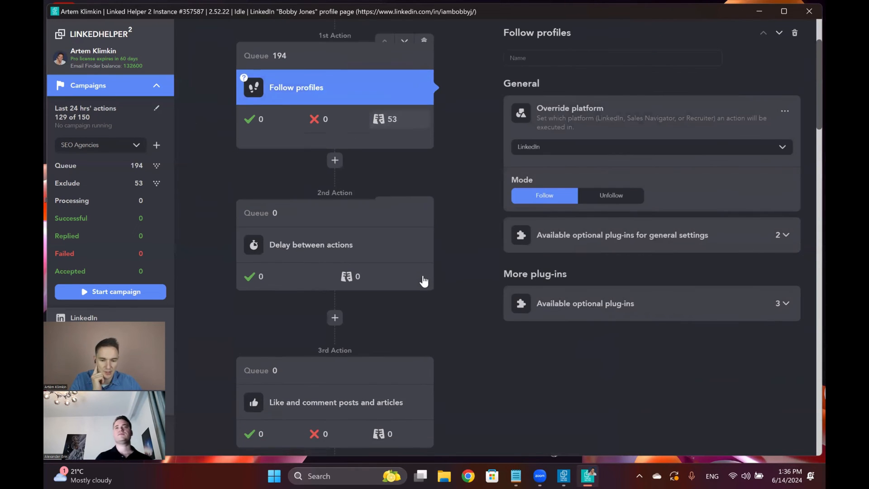
click(359, 239)
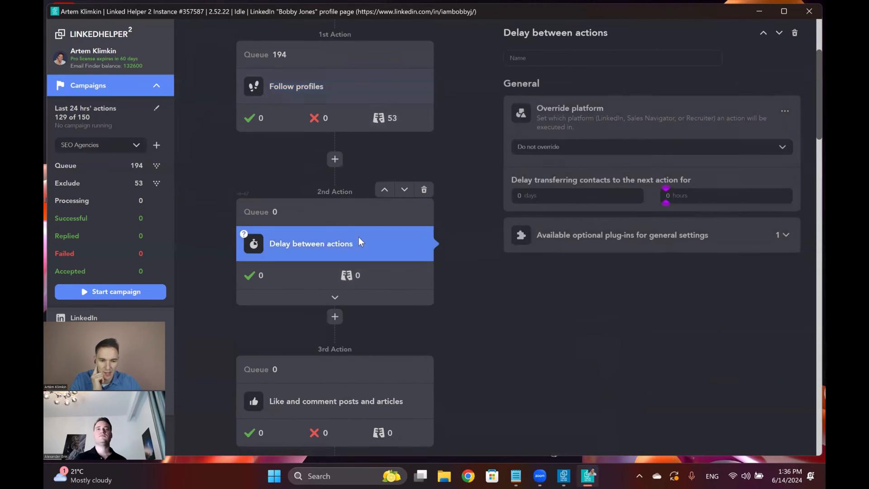
click(547, 149)
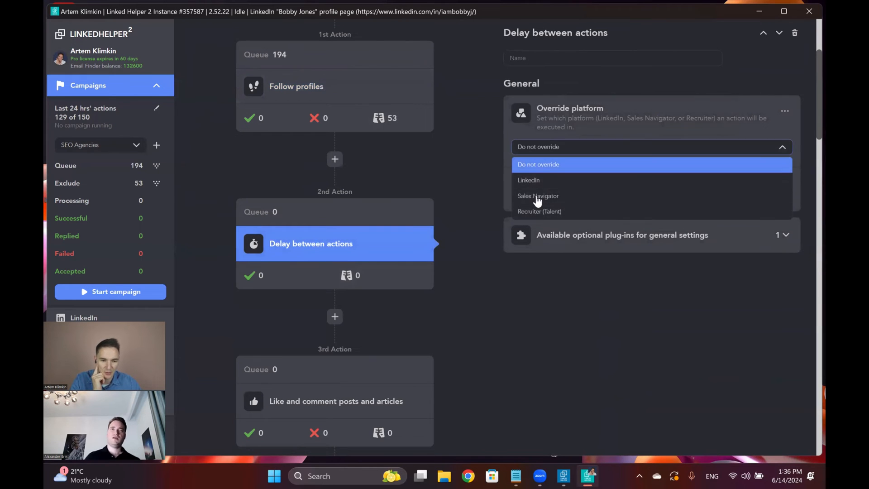
click(489, 163)
scroll(464, 147, up, 3)
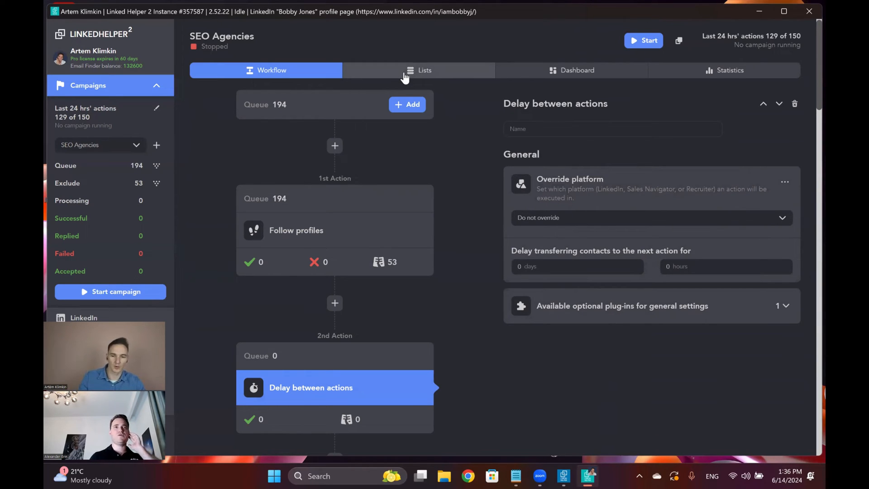
click(113, 171)
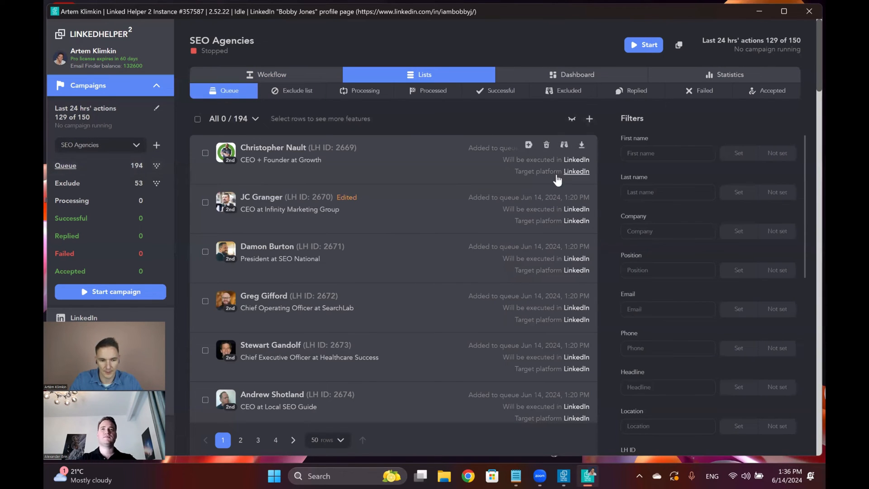
- Review the daily activity limit and the advanced limit types in the settings, and open the working hours schedule
click(285, 75)
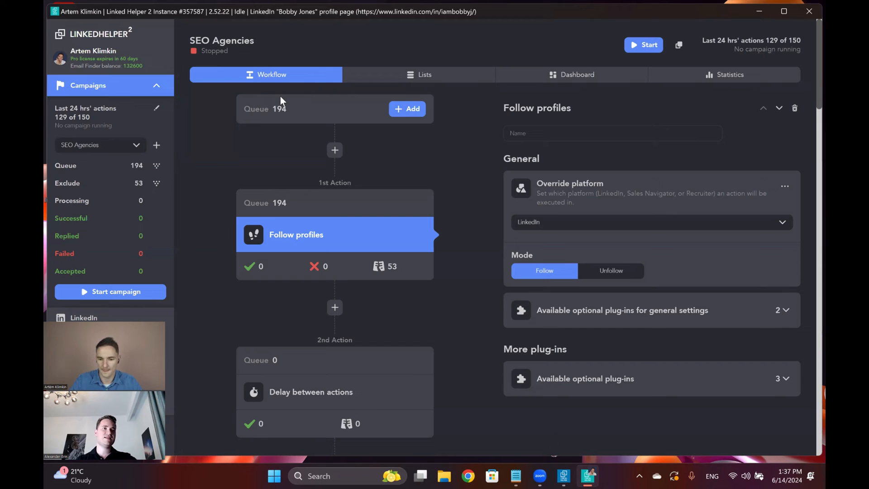
scroll(131, 226, down, 2)
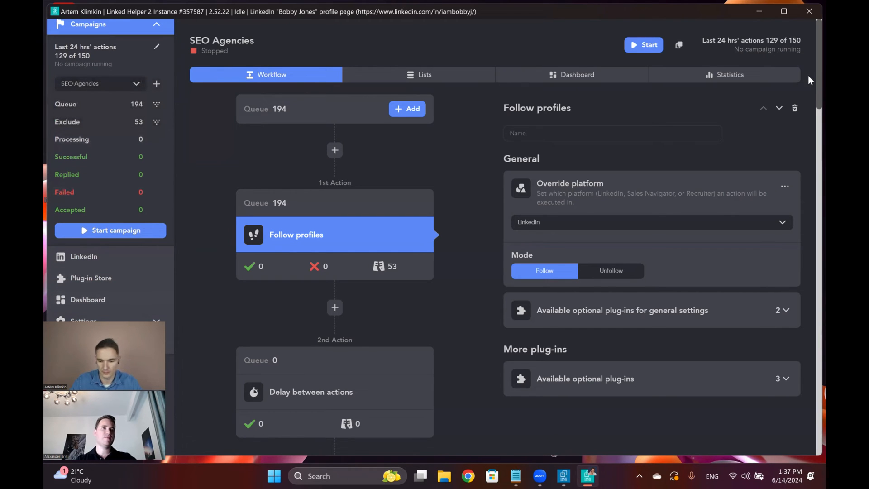
click(158, 321)
scroll(129, 362, down, 1)
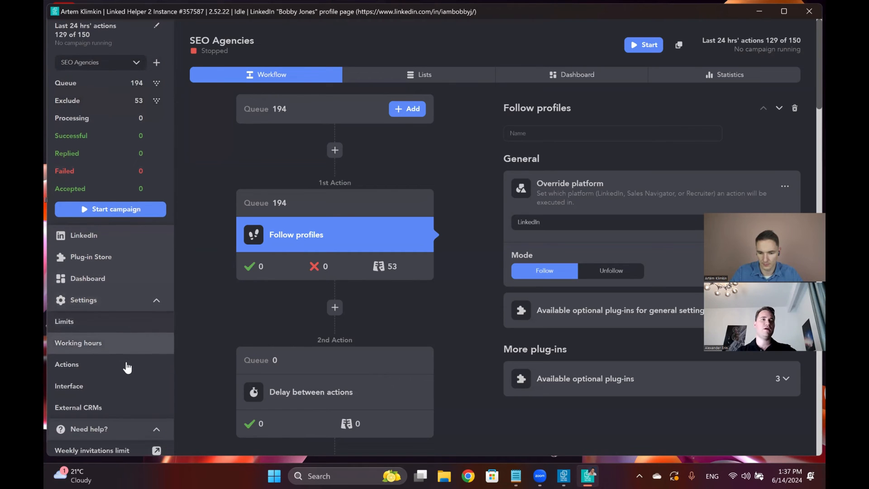
scroll(127, 368, down, 2)
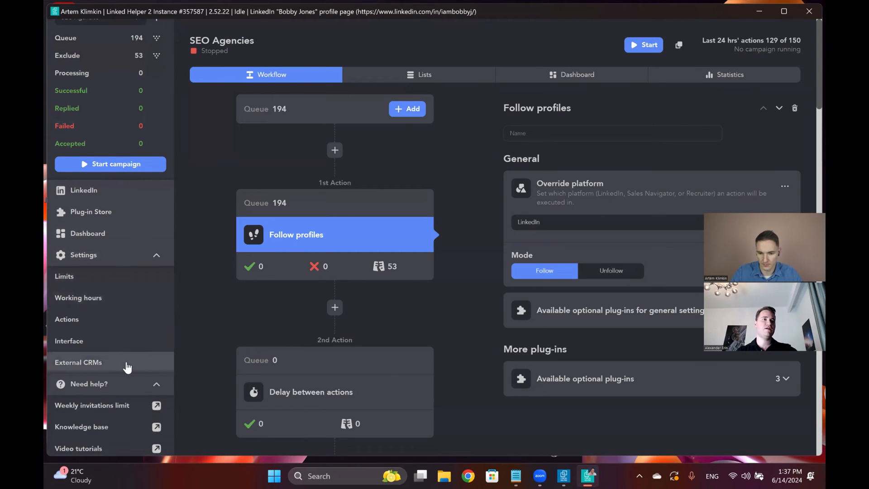
click(69, 276)
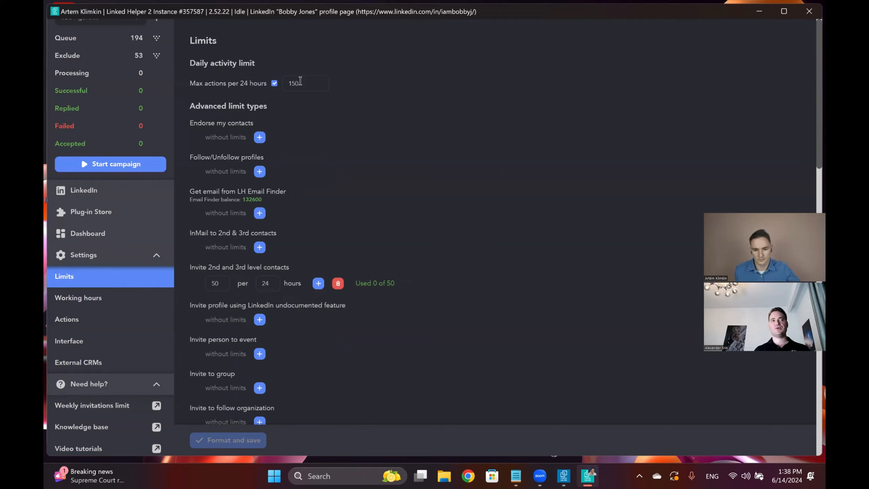
scroll(314, 119, down, 4)
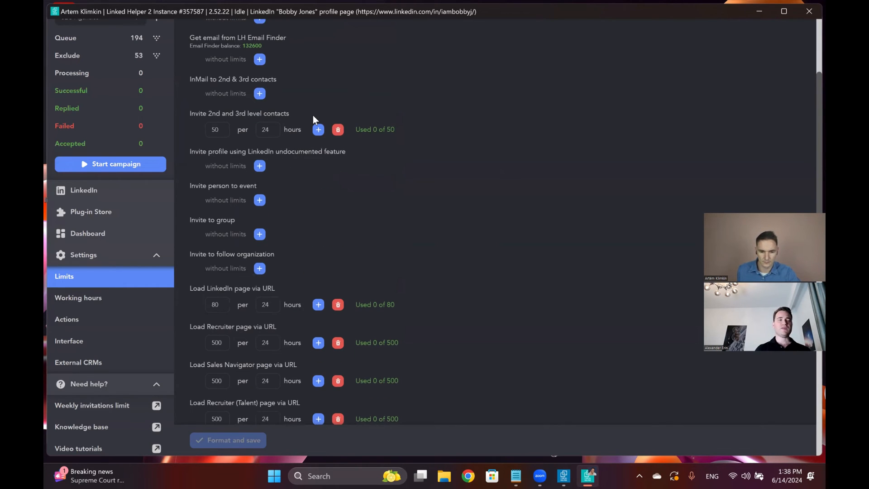
scroll(313, 117, down, 5)
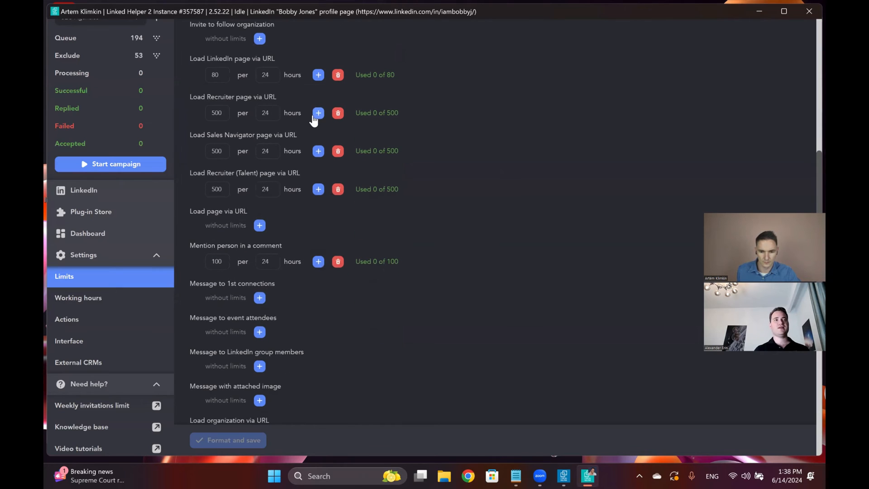
click(85, 302)
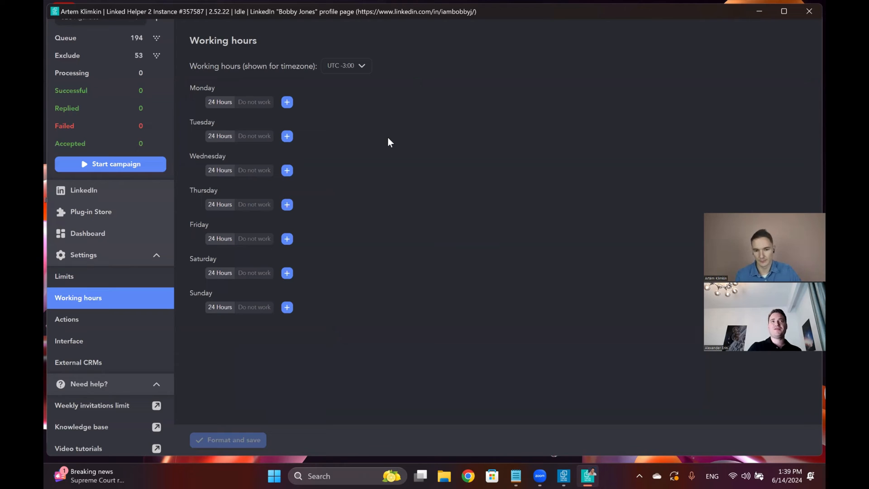
- Look through the available time zones for the working hours schedule without changing the selected one
click(357, 68)
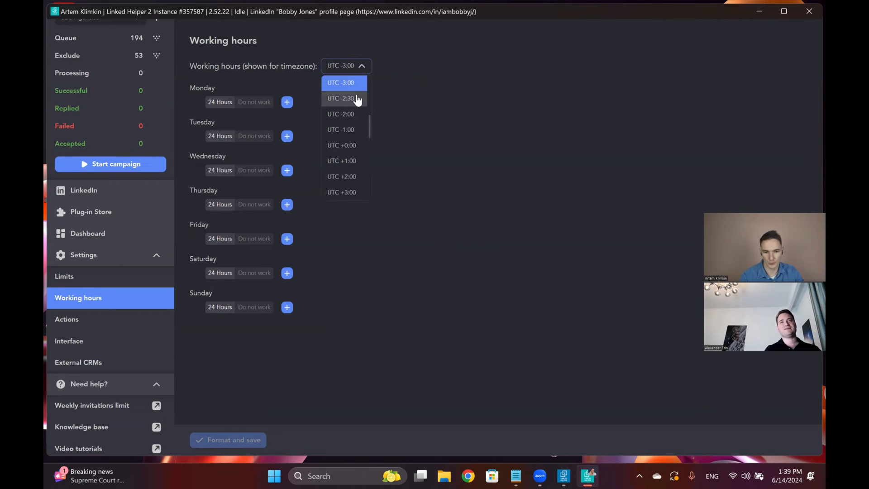
scroll(349, 151, down, 5)
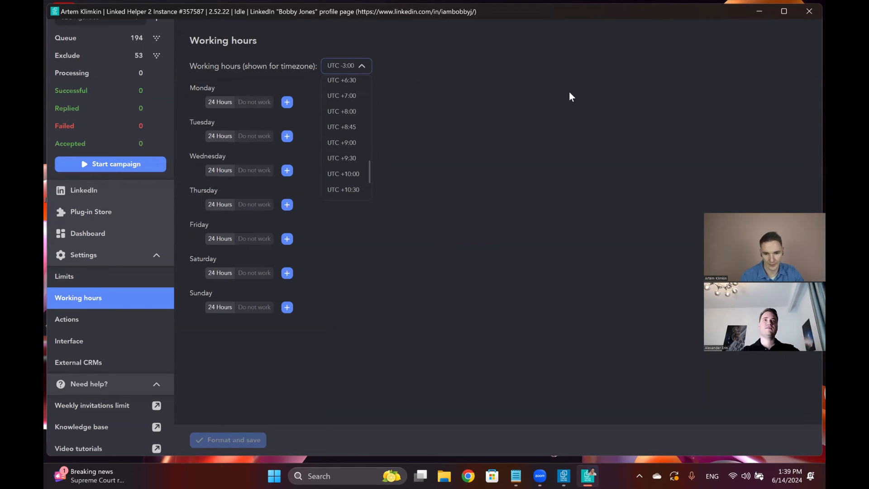
click(403, 107)
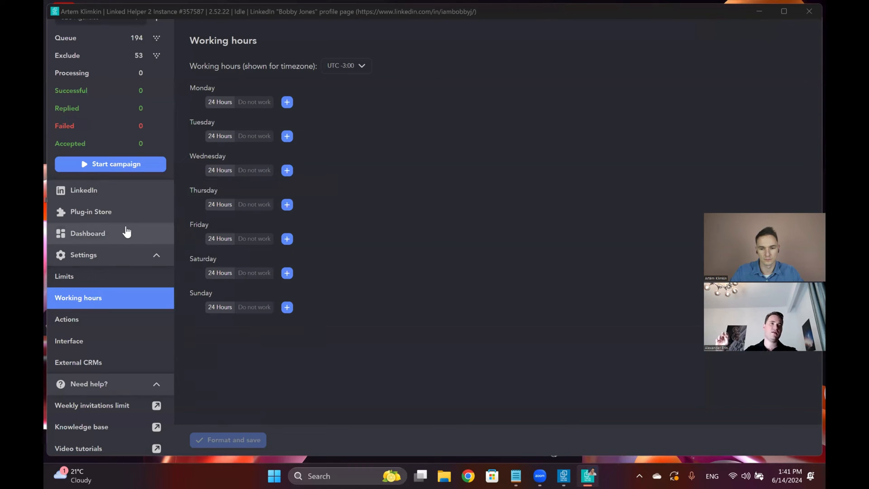
- Open the Actions settings to view the option for leaving responses unread when checking for replies
scroll(127, 232, up, 1)
scroll(126, 232, up, 5)
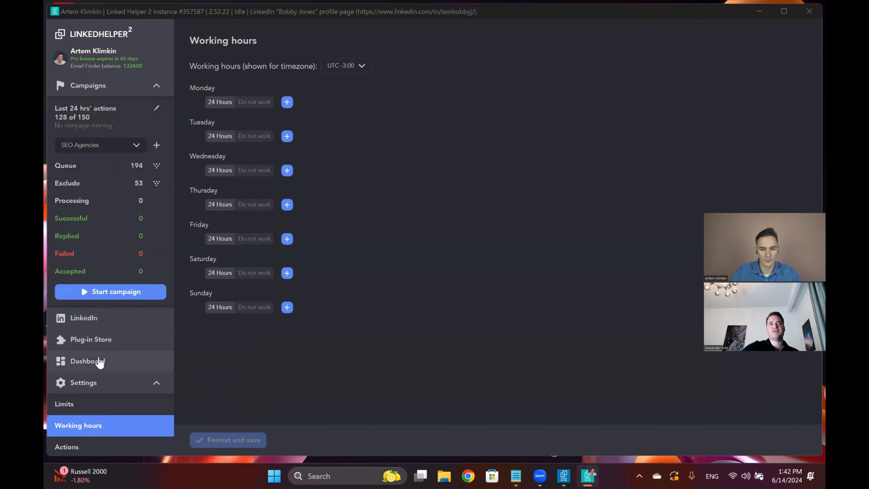
scroll(100, 362, down, 3)
click(80, 339)
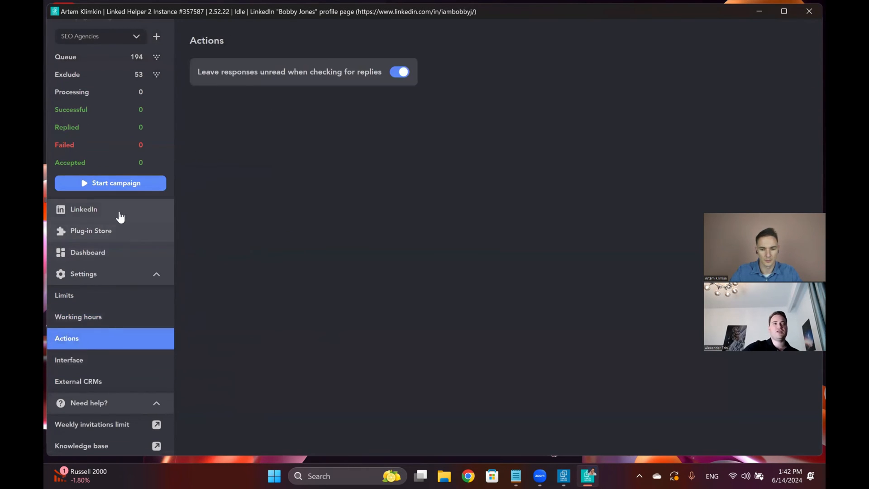
- Browse the Plug-in Store's campaign, CRM, message and action extension plug-ins, and the action plug-ins such as Delay between actions
click(115, 232)
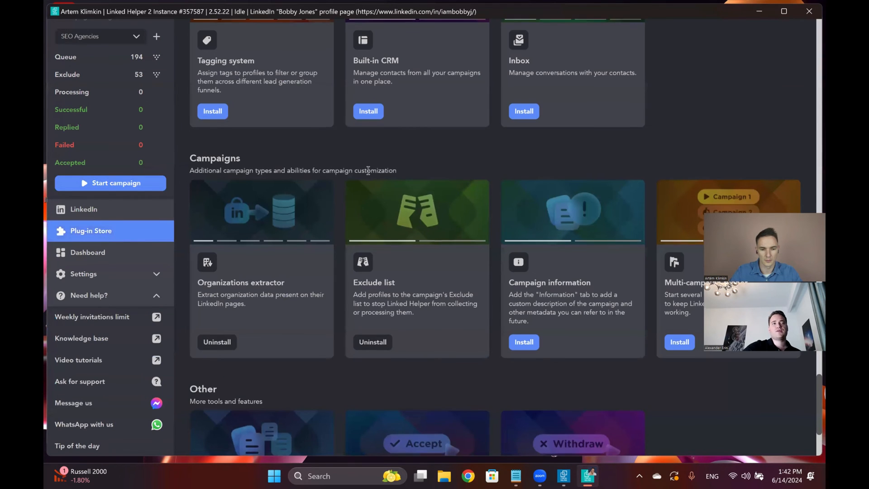
scroll(368, 170, down, 3)
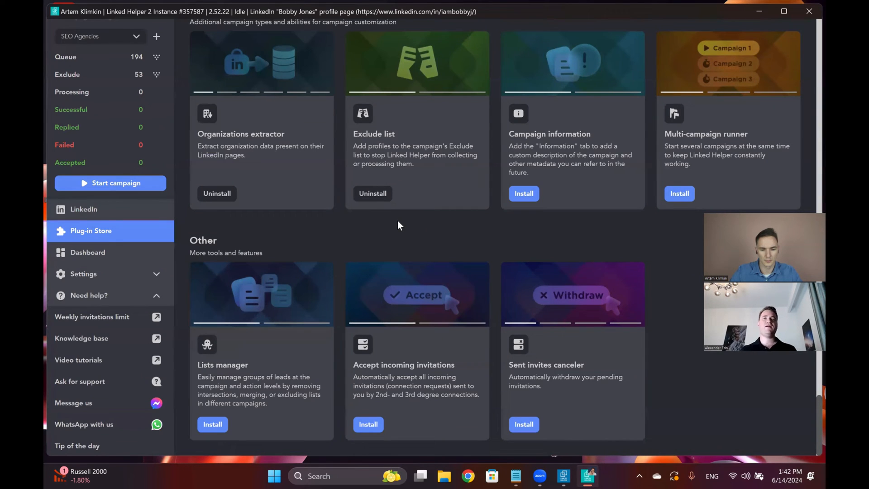
scroll(398, 221, up, 2)
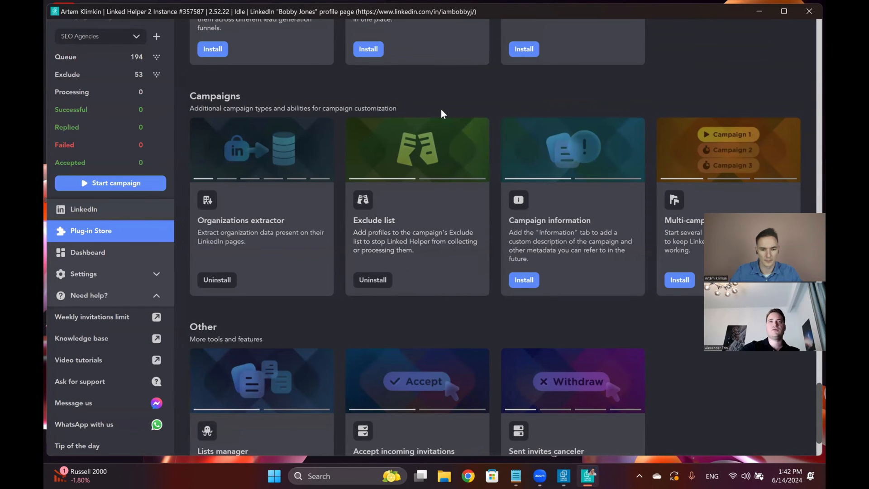
scroll(442, 114, up, 1)
scroll(441, 109, up, 10)
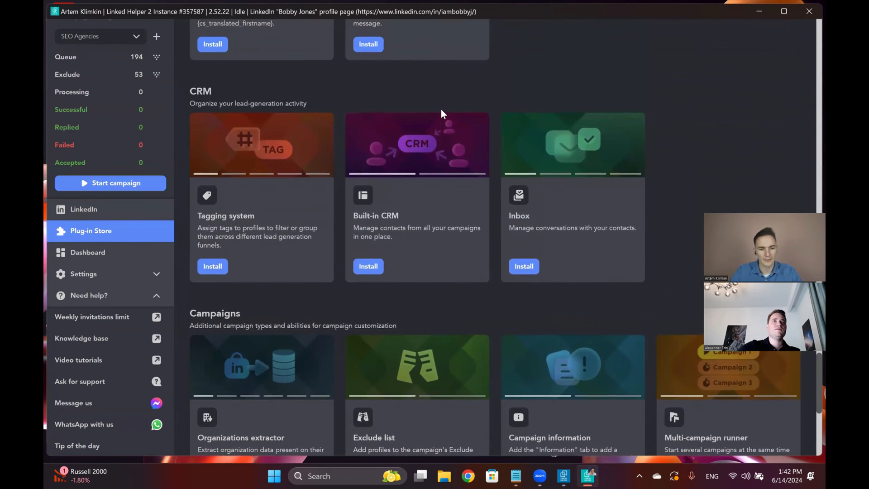
scroll(441, 115, up, 5)
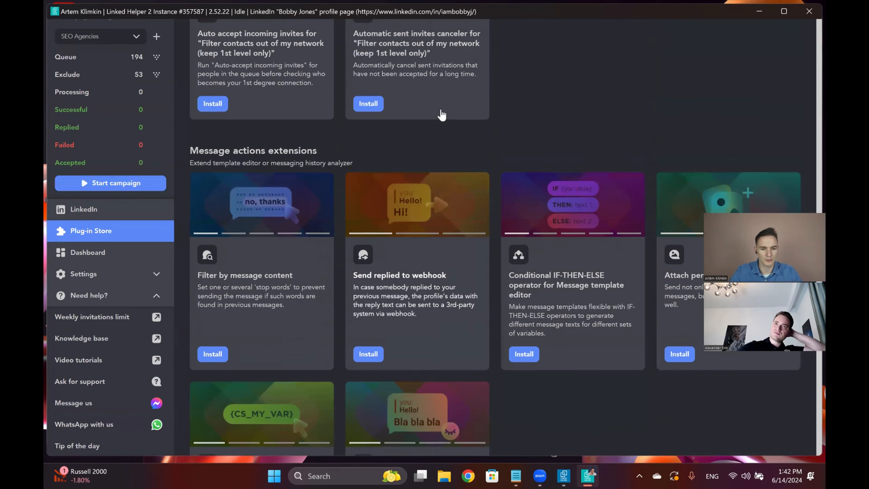
scroll(442, 115, up, 7)
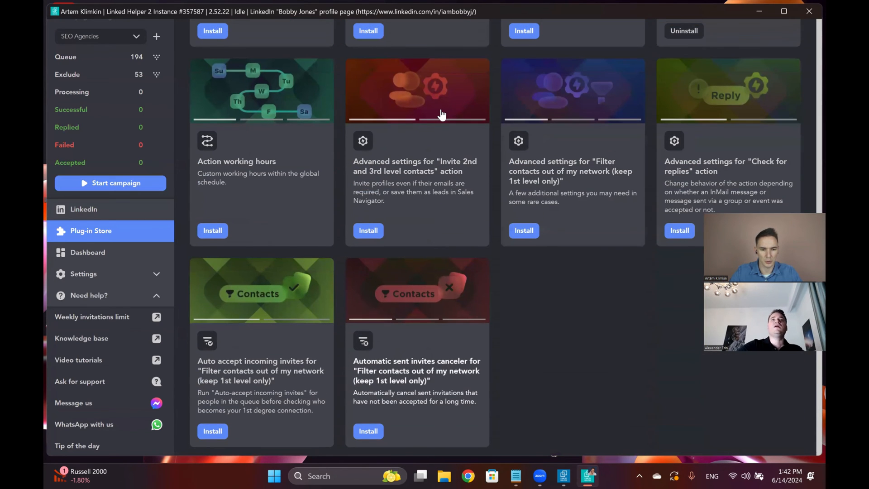
scroll(441, 115, up, 7)
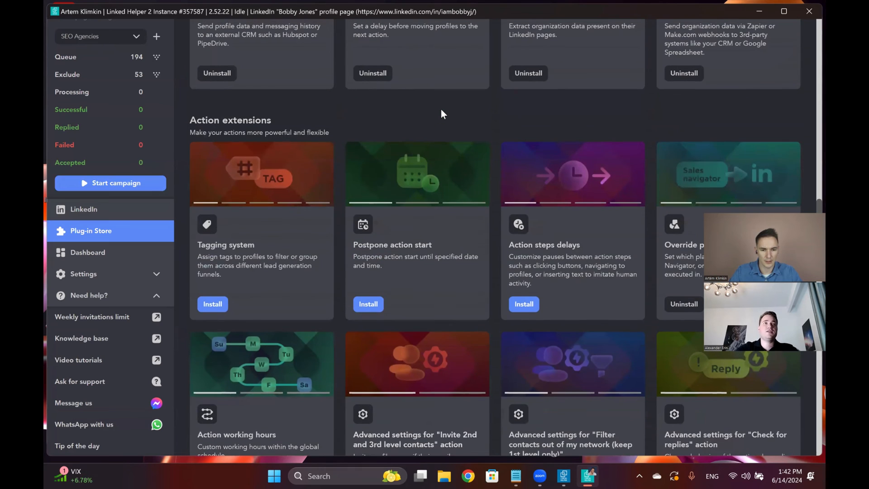
scroll(442, 114, up, 3)
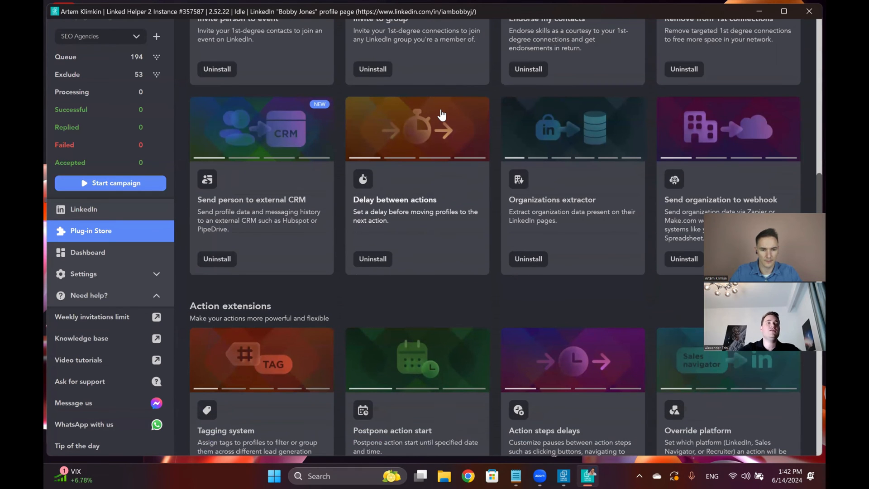
scroll(442, 115, up, 4)
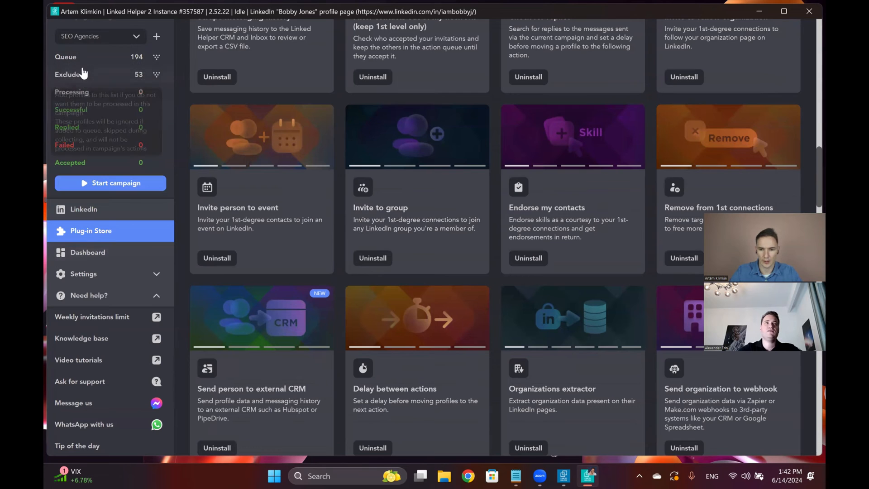
- Return to the SEO Agencies campaign and review its workflow through to the Check for replies action
mouse_move(79, 63)
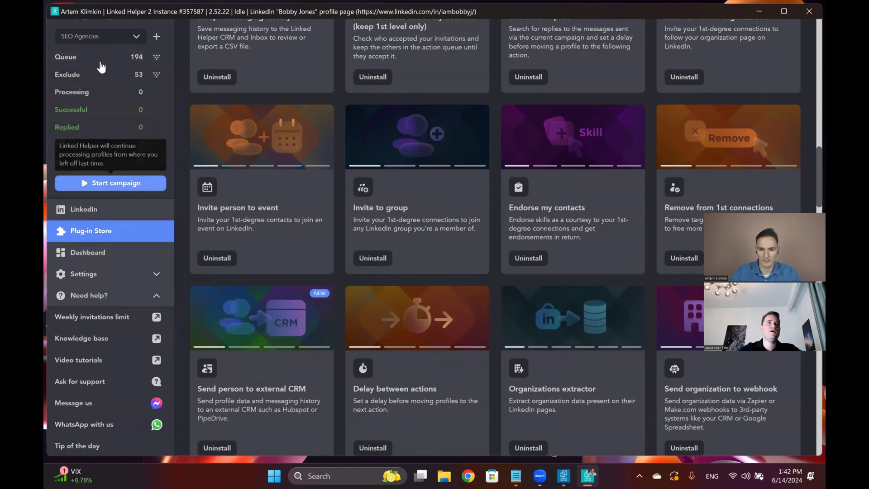
scroll(106, 132, up, 2)
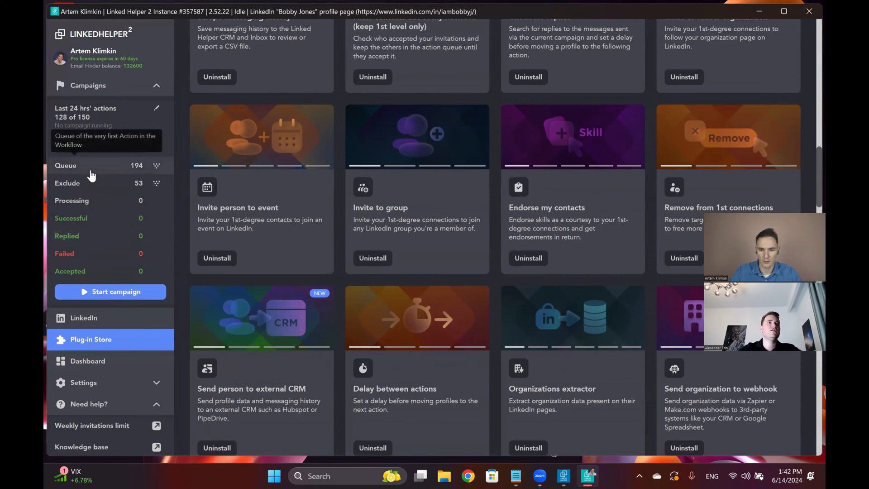
click(91, 94)
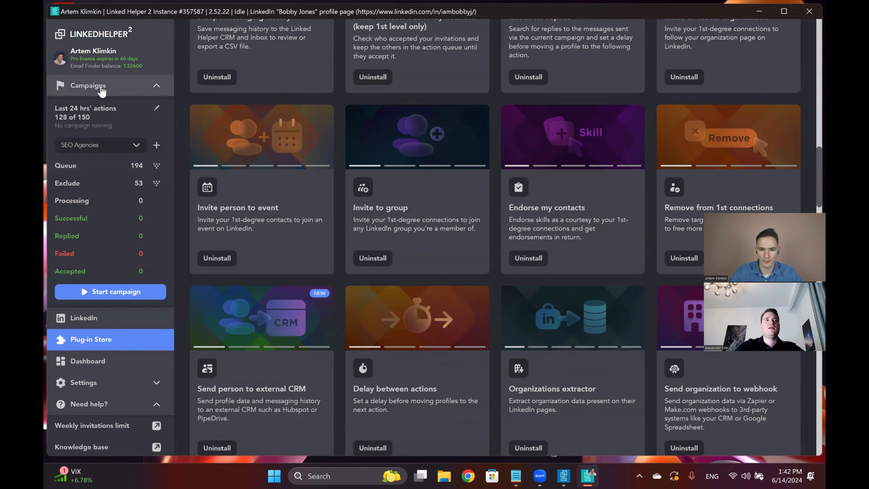
scroll(235, 136, up, 17)
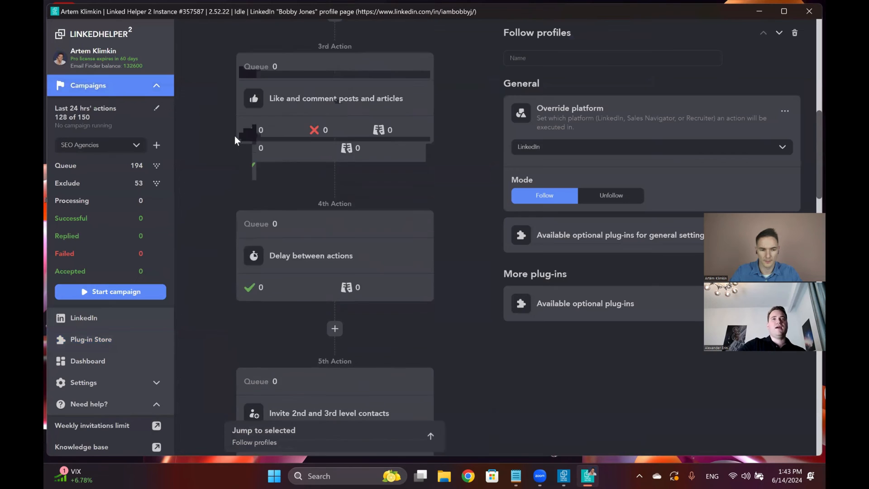
scroll(234, 136, down, 20)
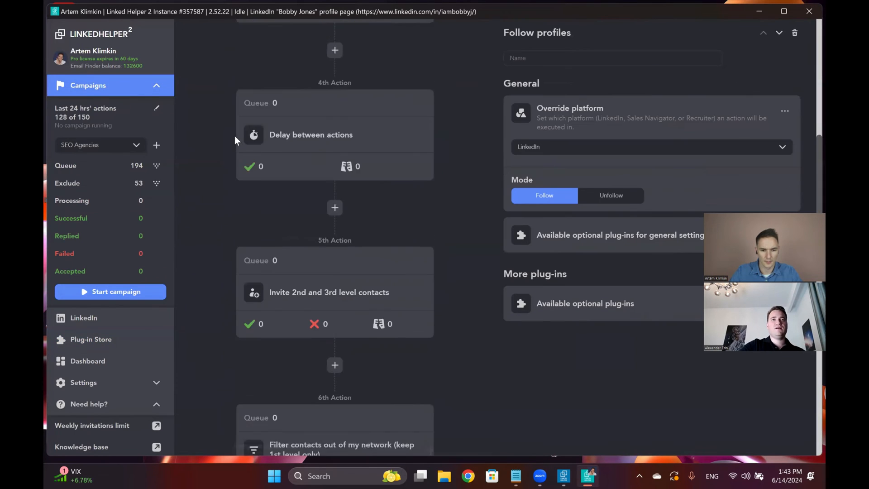
scroll(235, 135, down, 3)
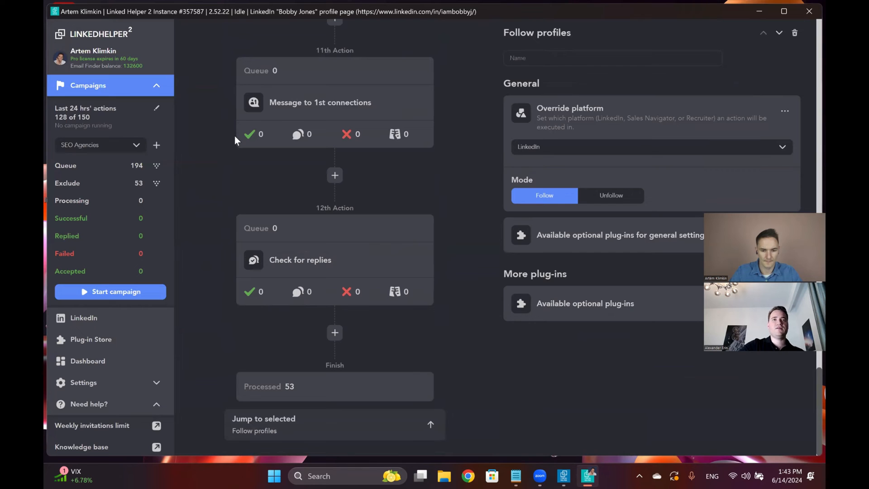
- Open the action choices for the spot after Check for replies and examine the Export and integration actions
click(335, 333)
mouse_move(728, 190)
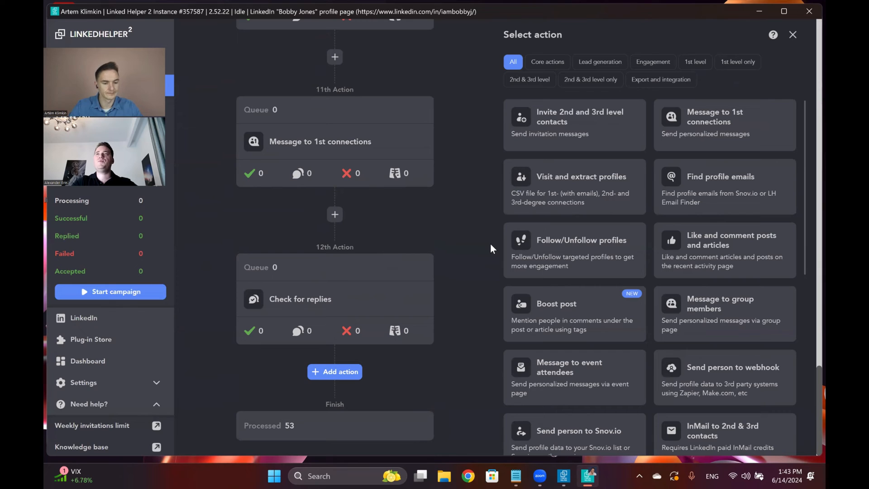
mouse_move(731, 269)
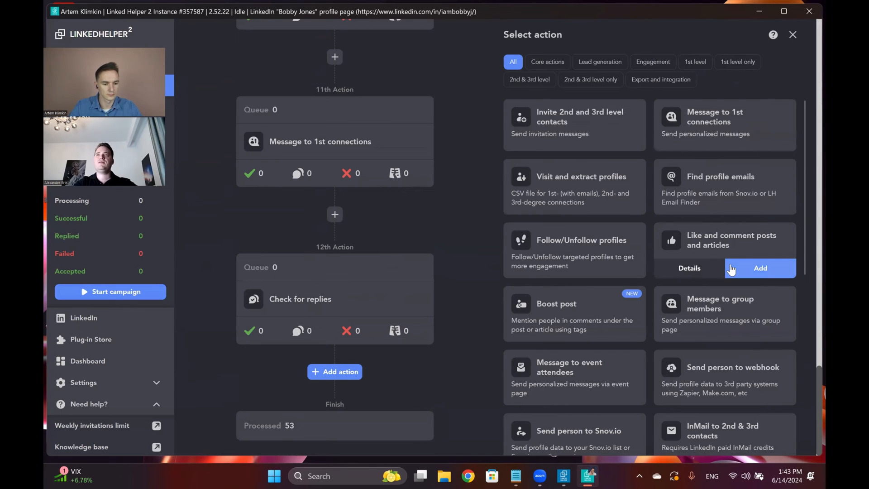
click(678, 82)
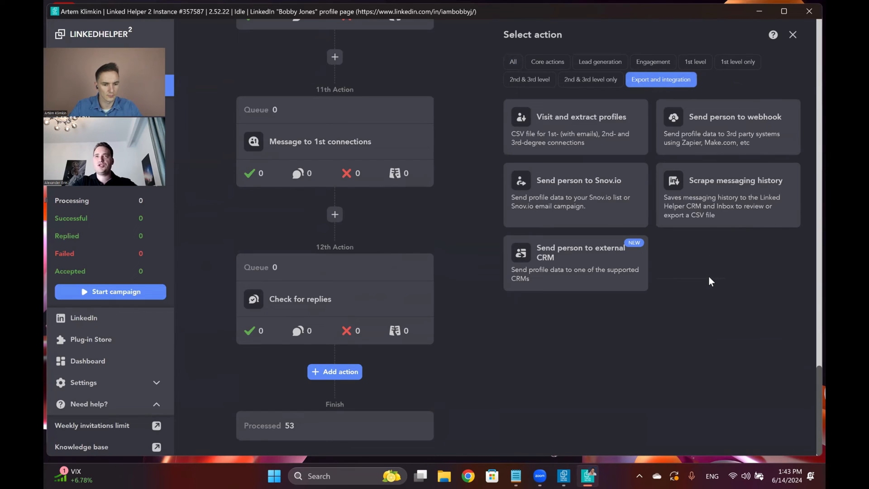
mouse_move(632, 194)
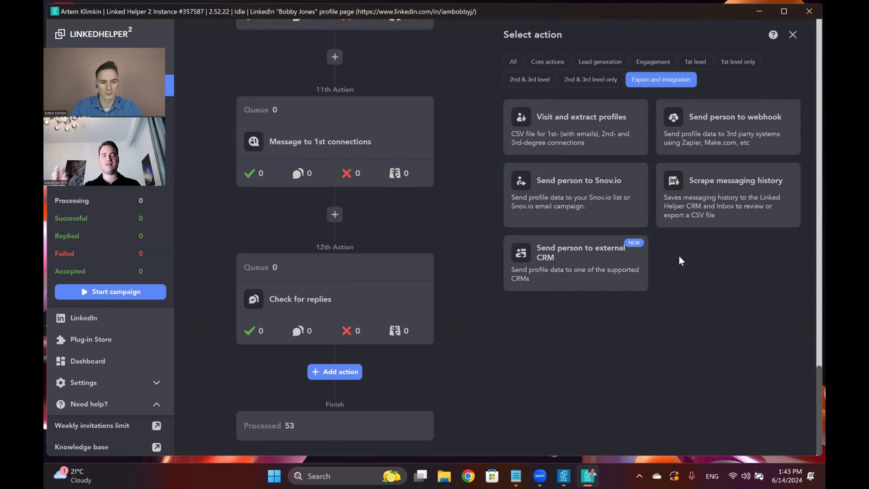
mouse_move(539, 127)
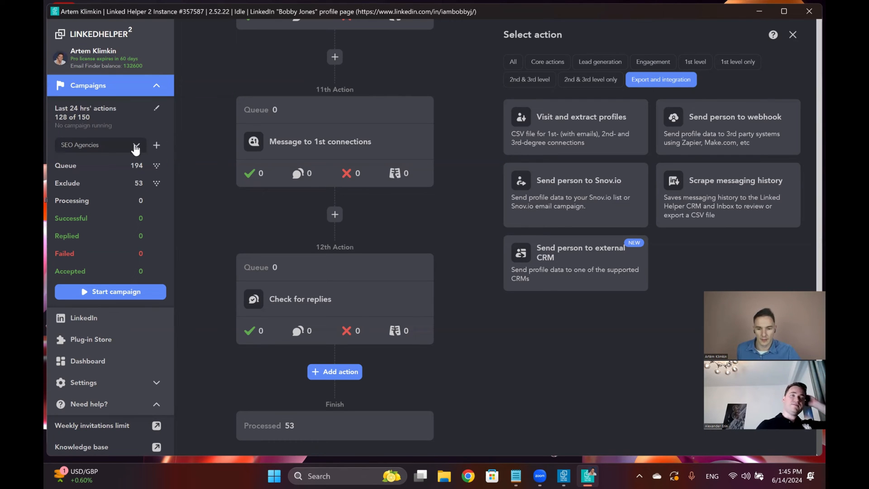
- Start a new campaign and name it "SEO Agencies - Not Accepted"
click(156, 145)
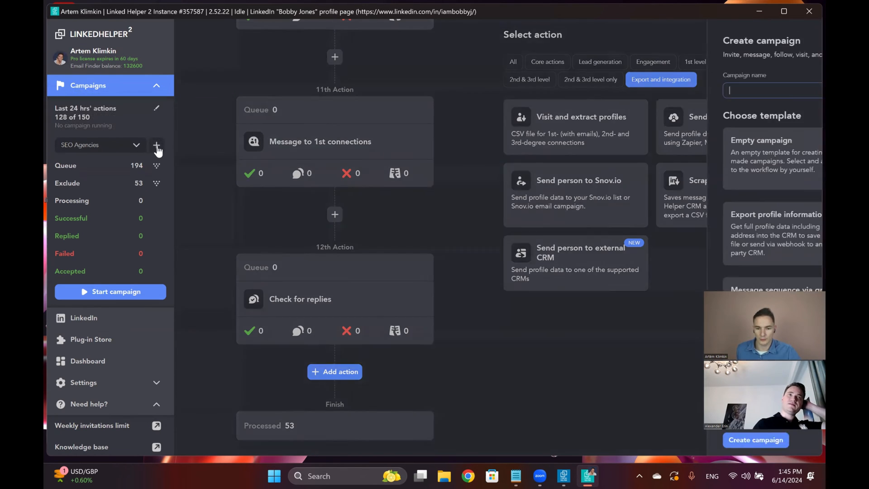
text(SEO Agencies - Not Accep)
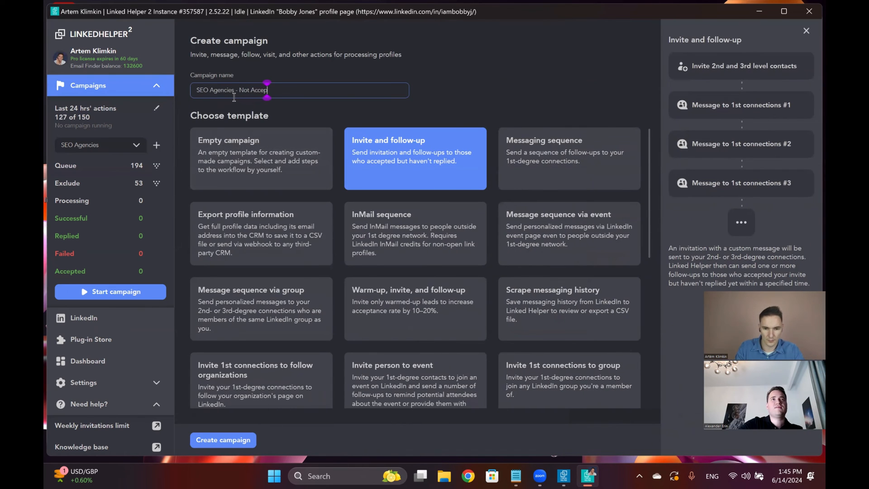
text(ted)
click(490, 67)
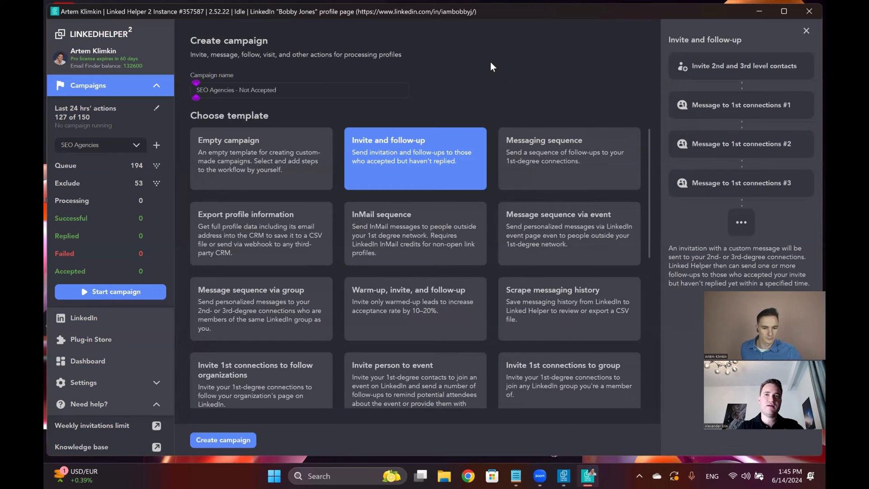
- Choose the Find profile emails template for the new campaign and proceed to its configuration
scroll(449, 228, down, 5)
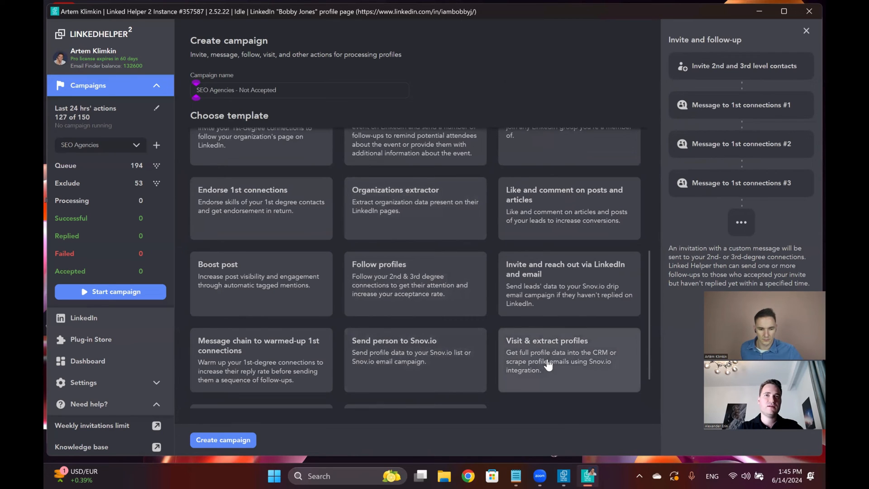
scroll(544, 334, down, 3)
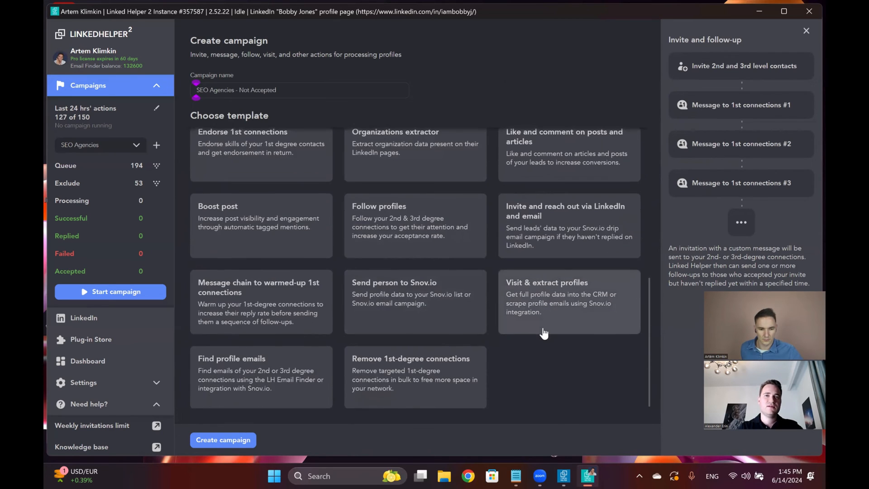
click(292, 356)
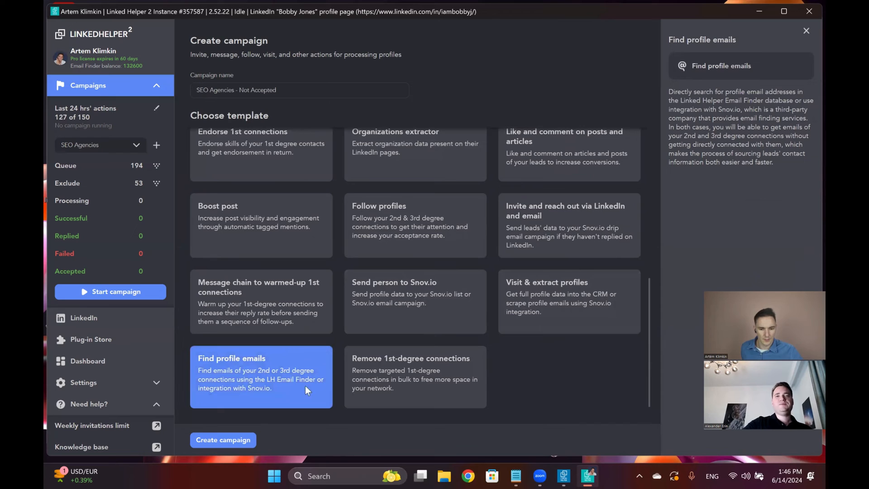
click(236, 439)
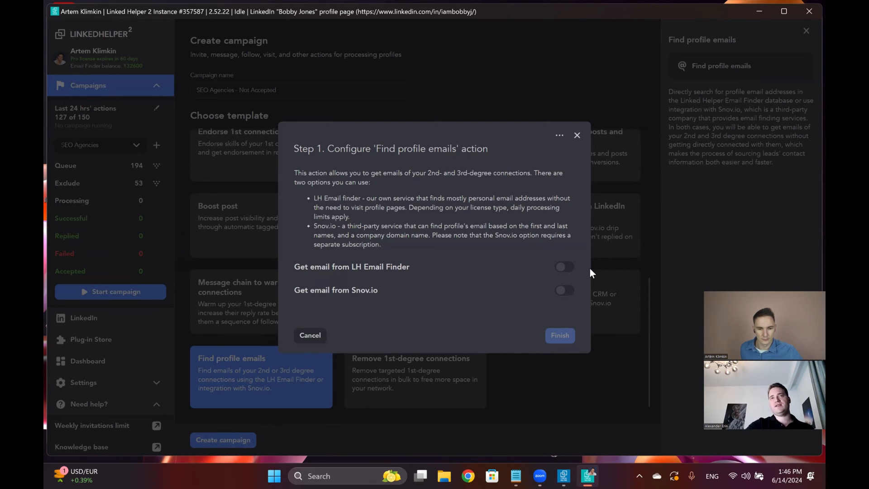
- Enable getting emails from LH Email Finder, agree to its terms and finish the campaign configuration
click(564, 267)
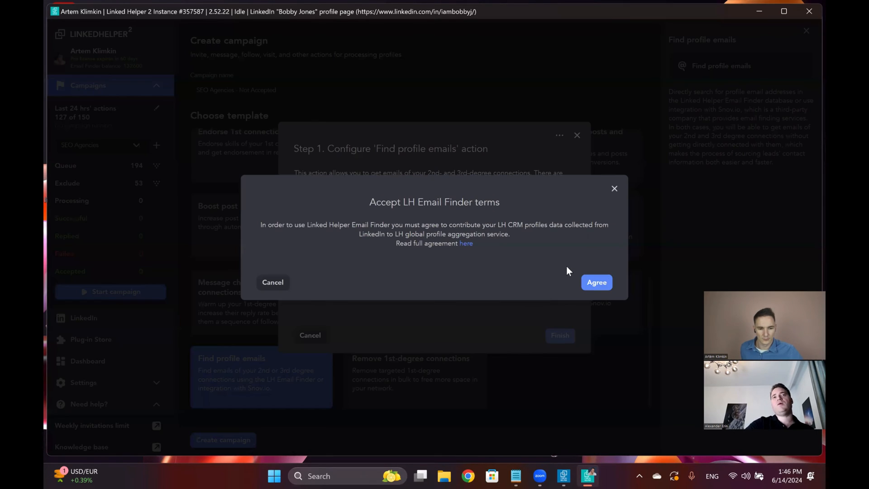
click(596, 283)
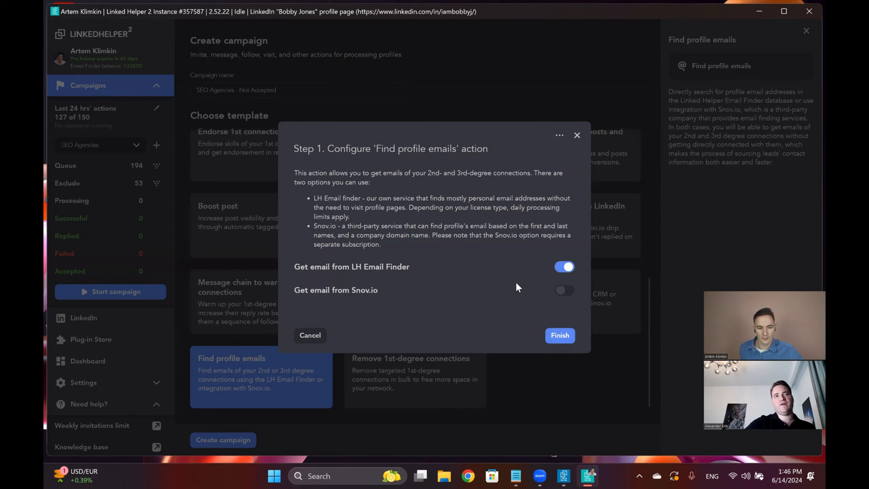
click(561, 336)
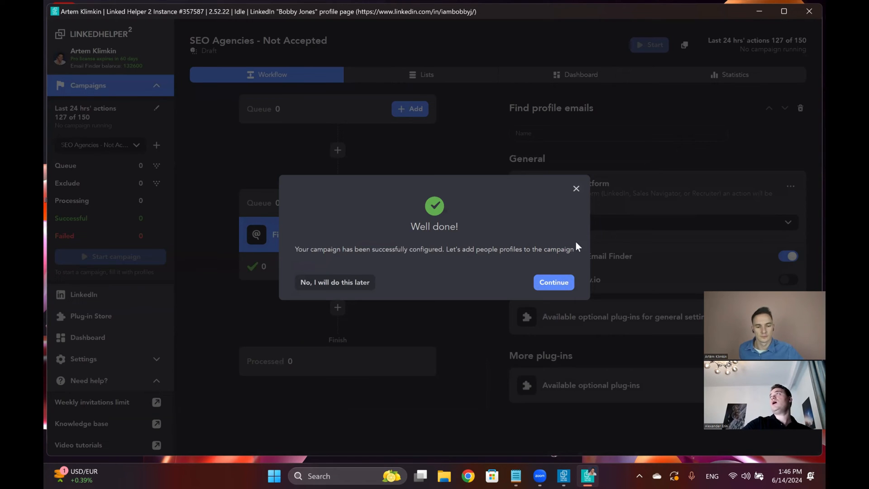
- Fill the new campaign's queue with the profiles from the SEO Agencies campaign's Queue sub-list and start the campaign
click(575, 189)
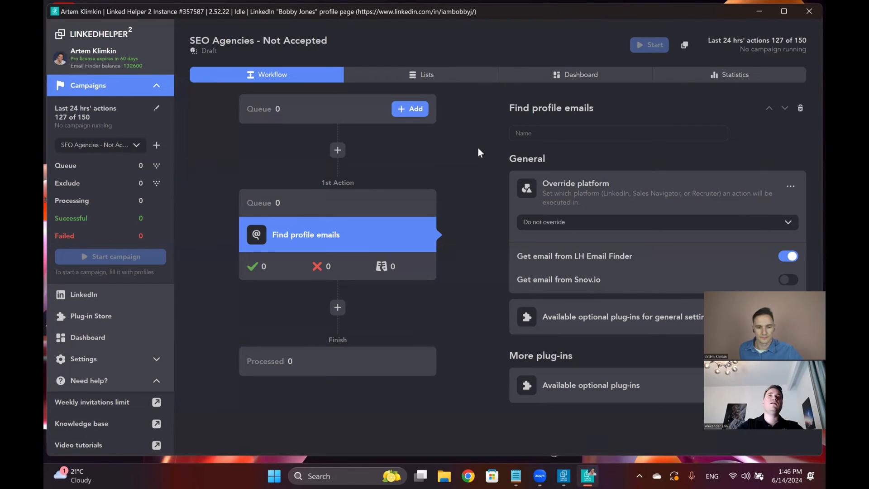
click(421, 110)
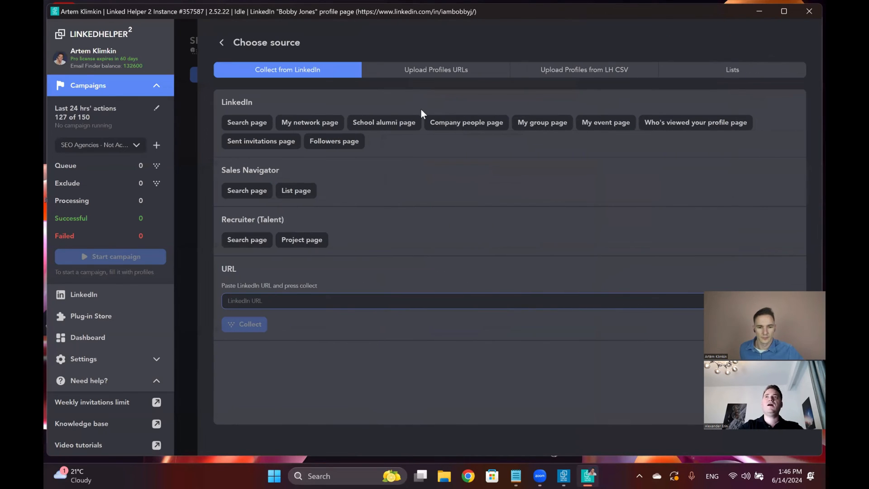
click(692, 75)
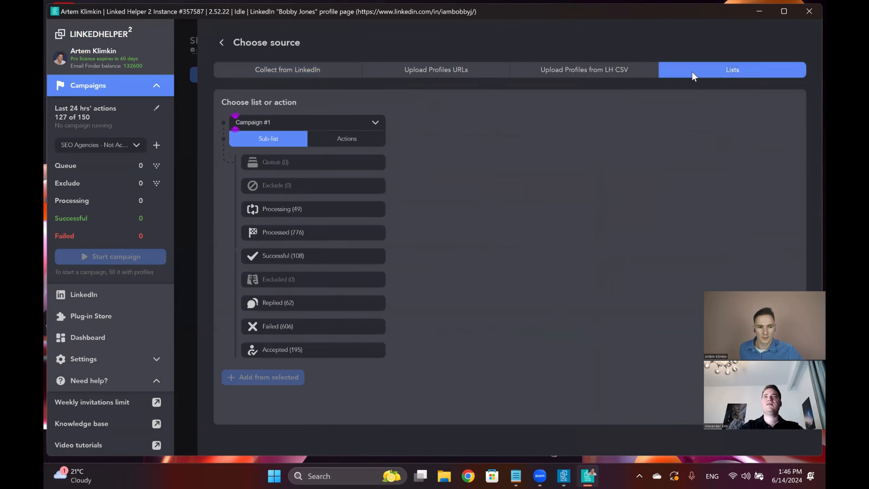
click(376, 123)
click(299, 156)
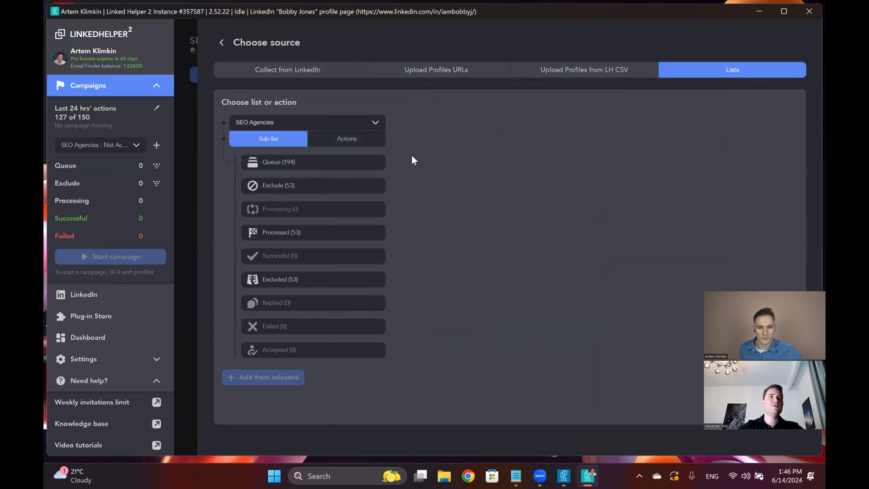
click(308, 166)
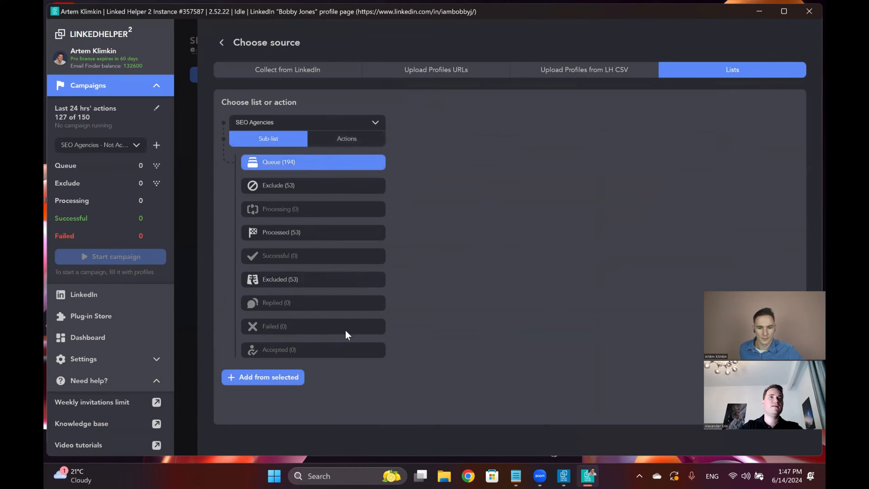
click(280, 385)
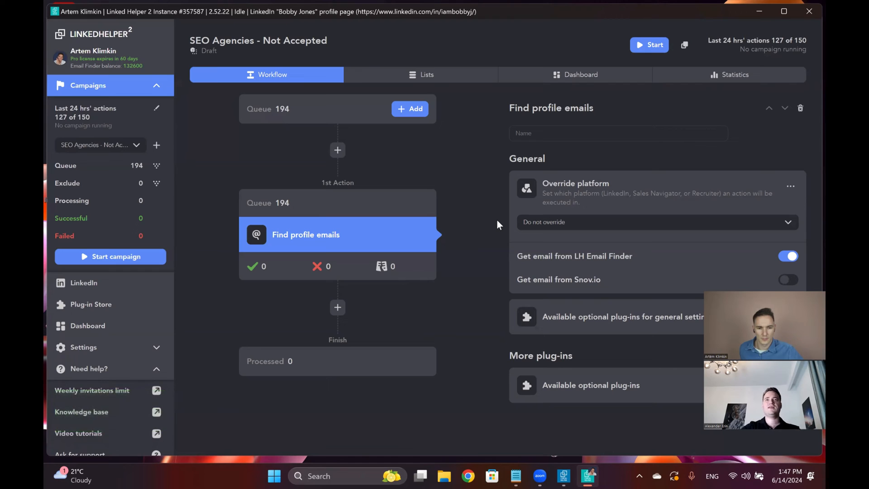
click(661, 41)
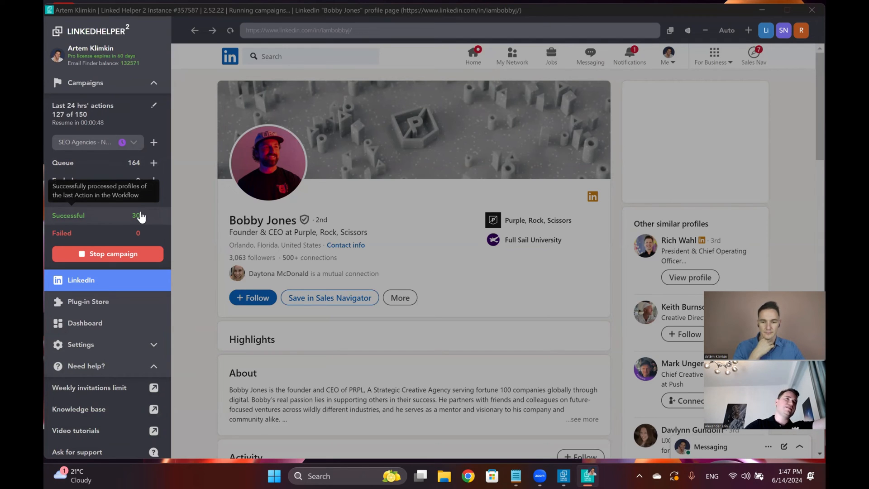
- Return to the campaign's workflow and install the Action steps delays plug-in for the Find profile emails action
click(84, 89)
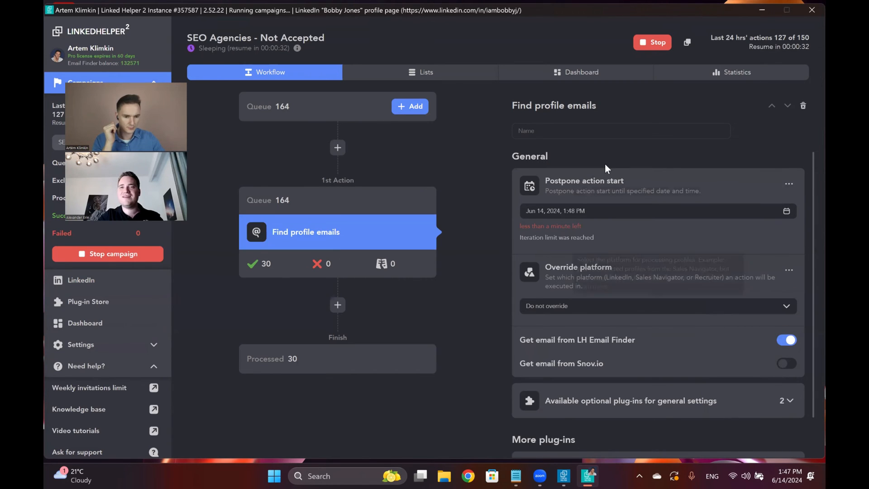
scroll(605, 164, down, 1)
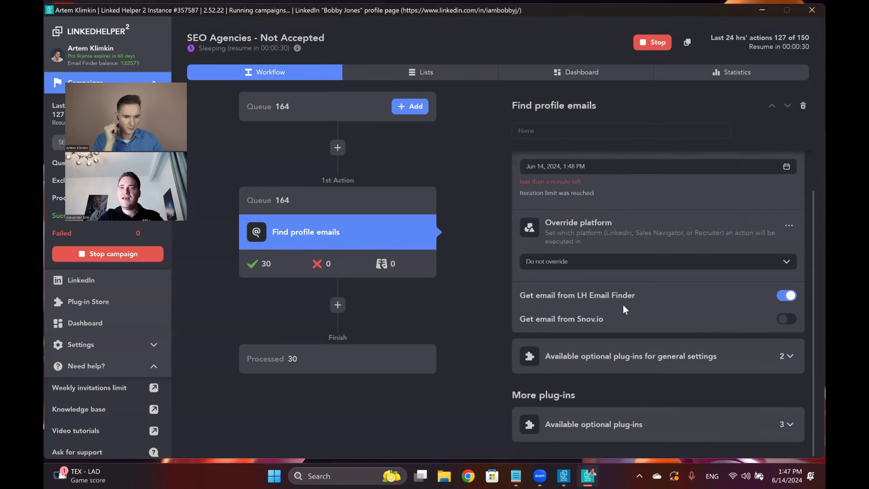
click(724, 359)
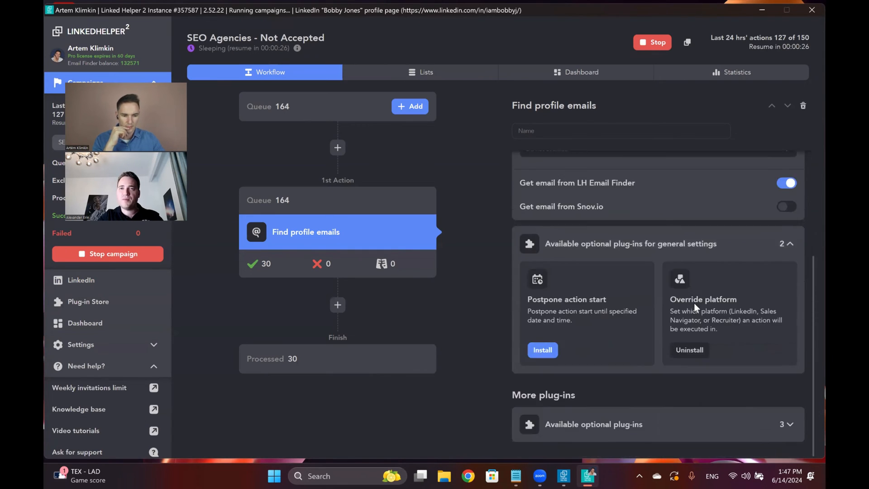
click(689, 422)
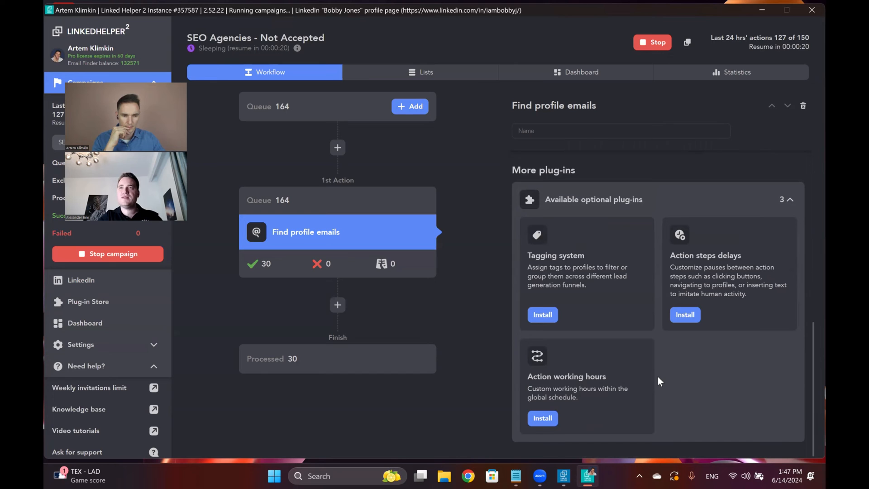
click(683, 323)
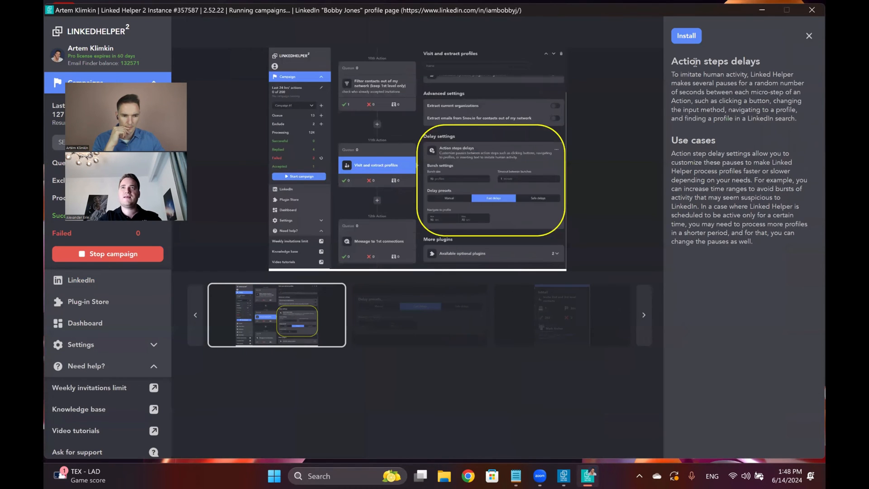
click(694, 36)
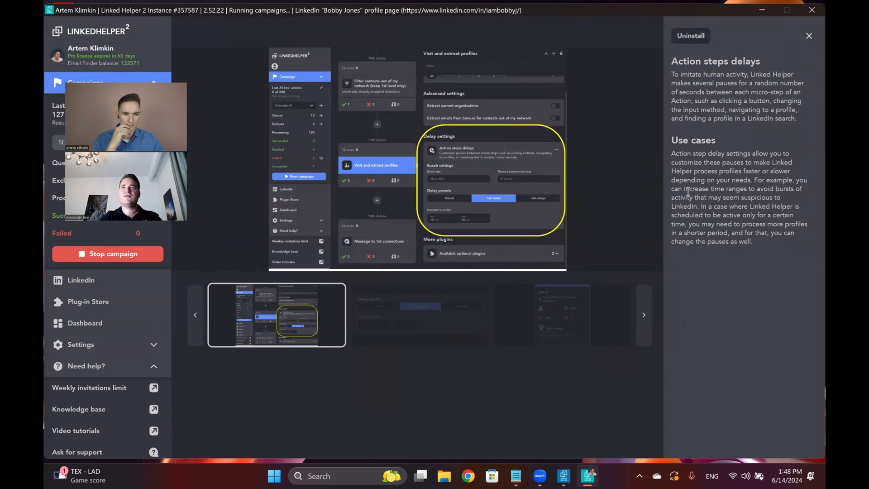
click(810, 36)
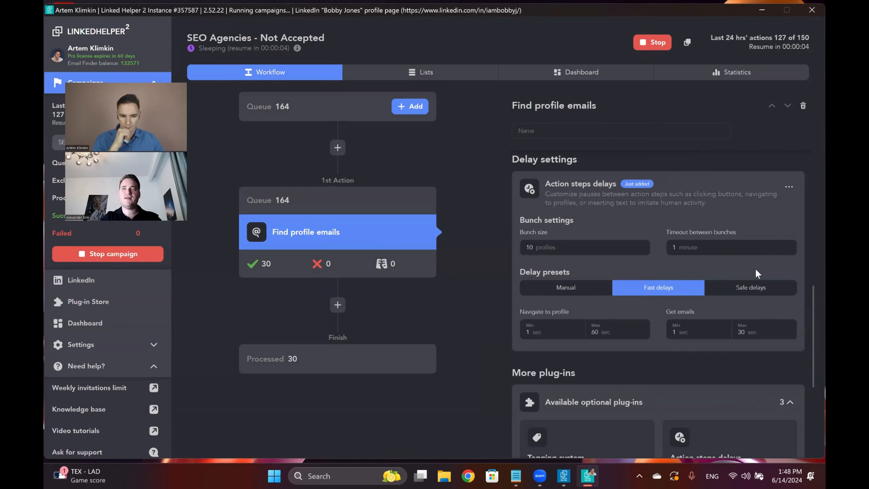
- Stop the running campaign and set the bunch size of Action steps delays to 1000 profiles
click(533, 247)
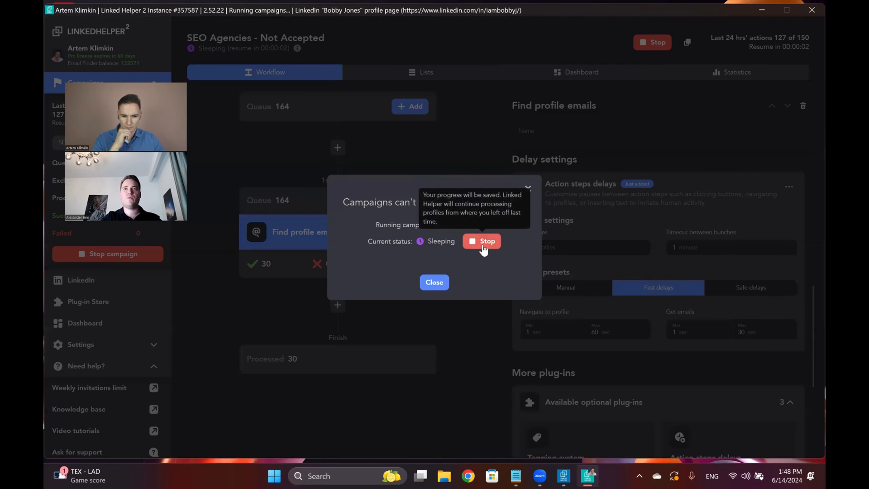
click(441, 280)
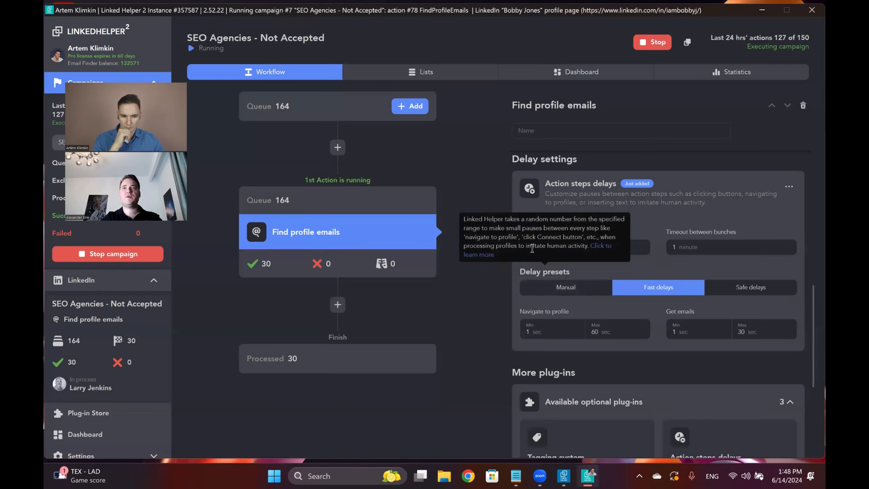
click(644, 48)
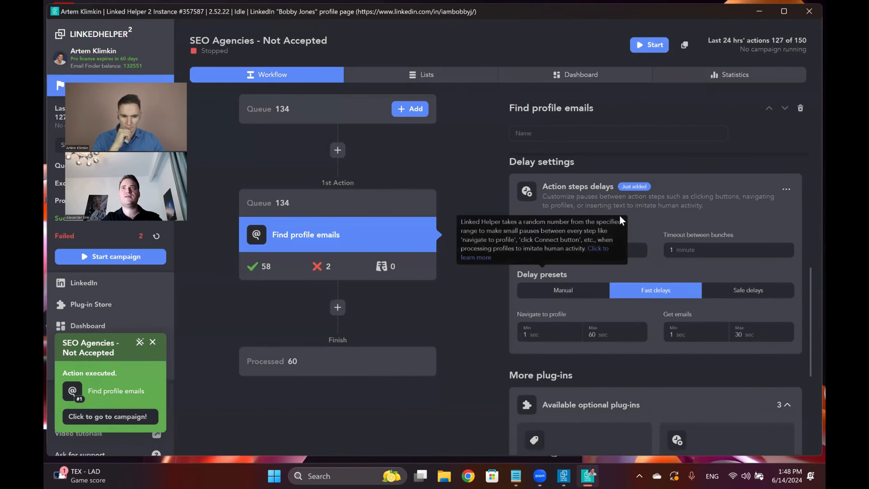
click(529, 249)
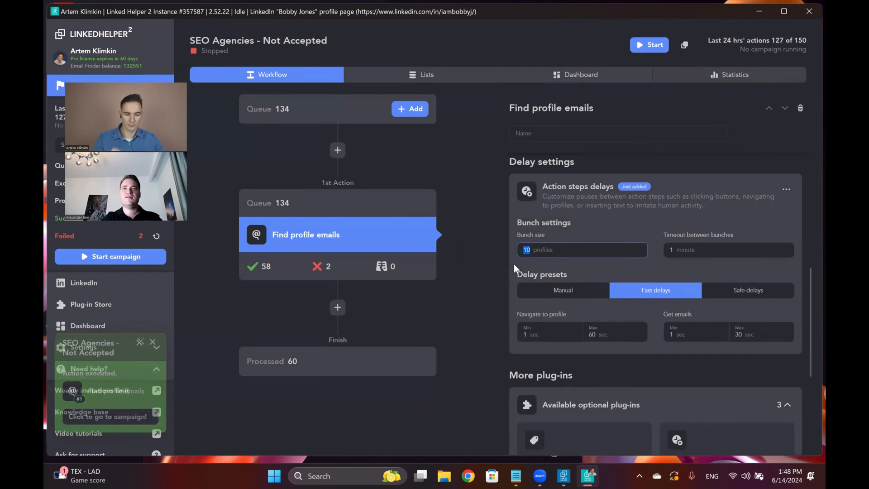
key(BackSpace)
text(000)
click(593, 274)
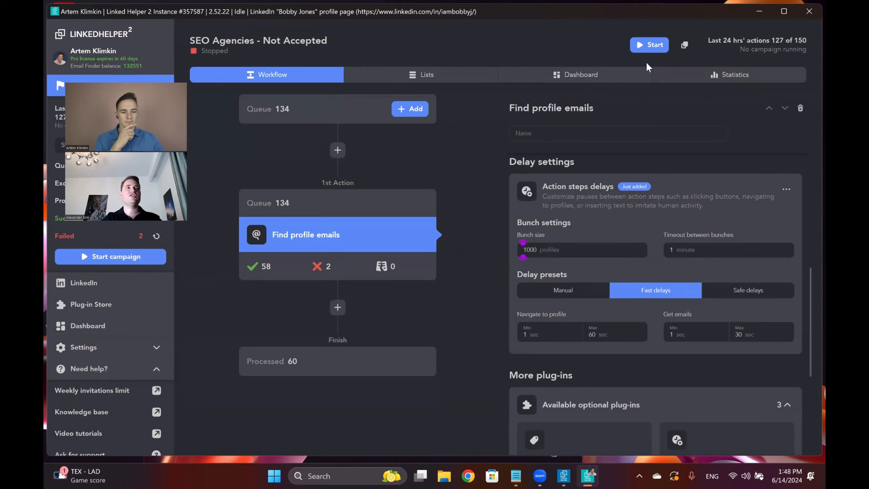
- Restart the campaign, return to its workflow and stop it again
click(648, 45)
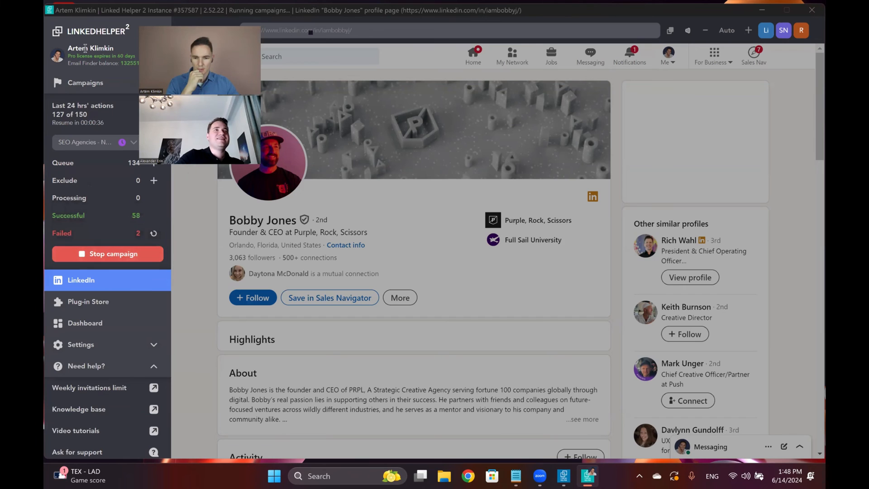
click(84, 83)
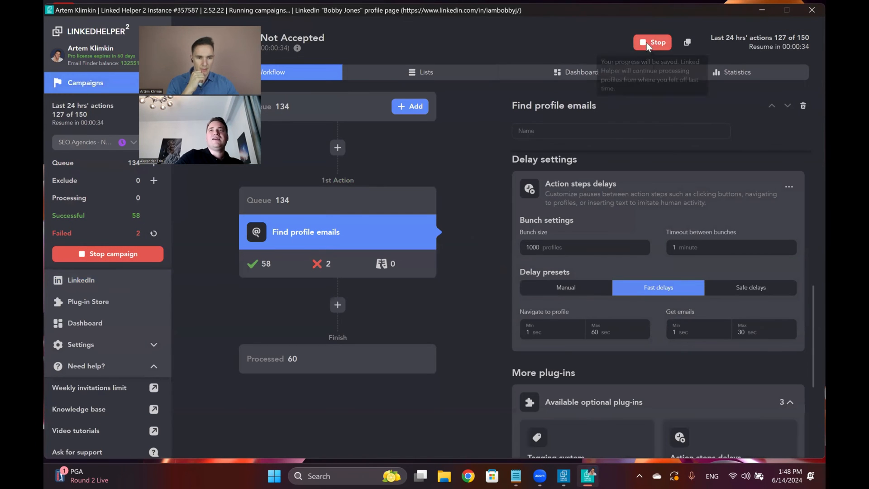
click(647, 42)
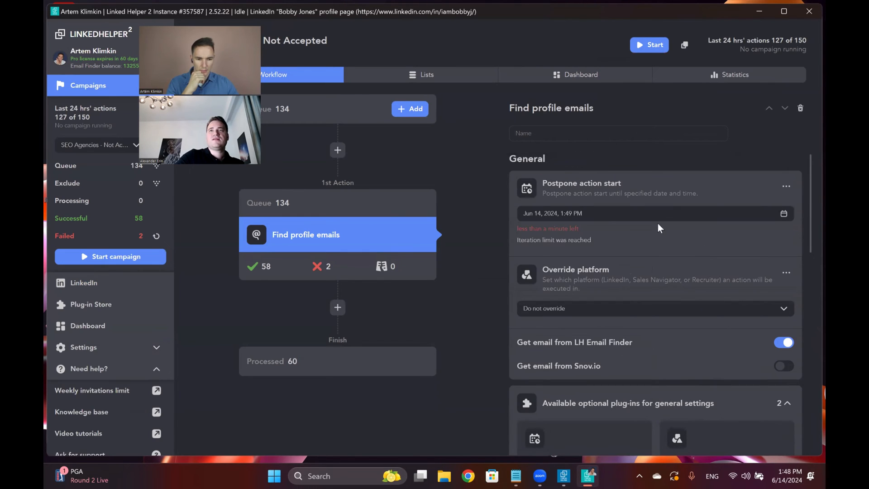
- Move the Postpone action start date of Find profile emails to June 13, 2024 and start the campaign
click(636, 213)
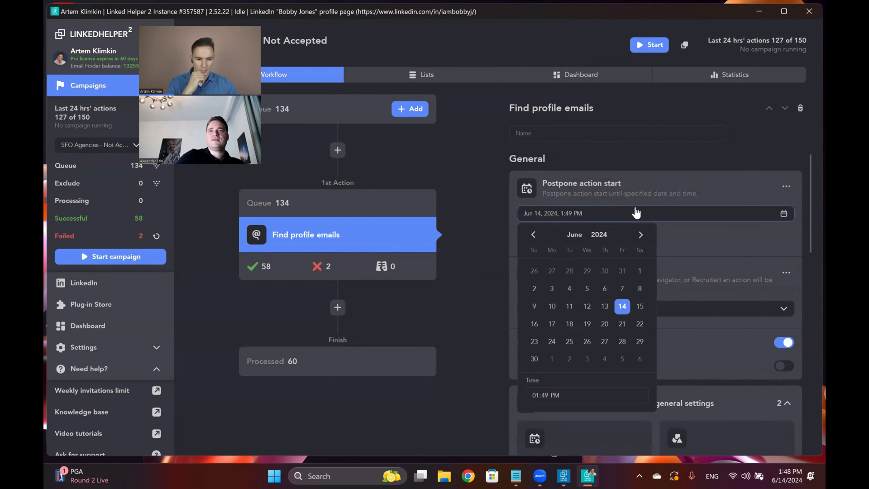
click(637, 213)
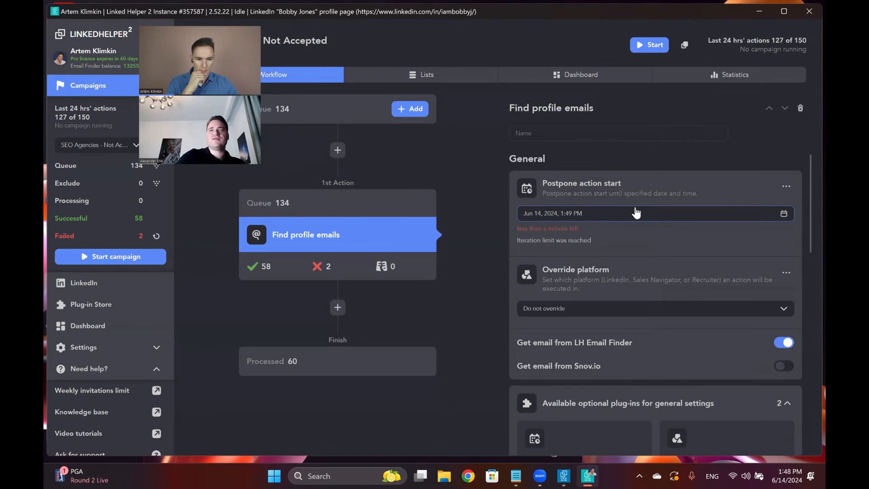
click(621, 215)
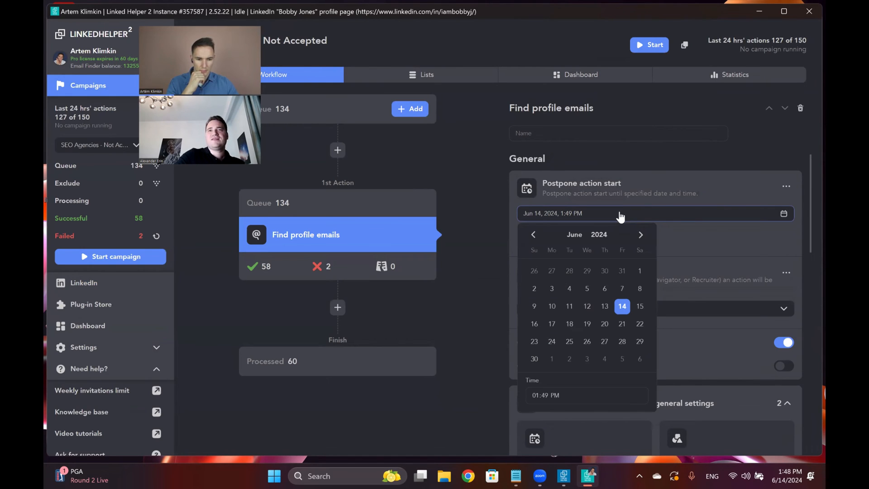
click(607, 308)
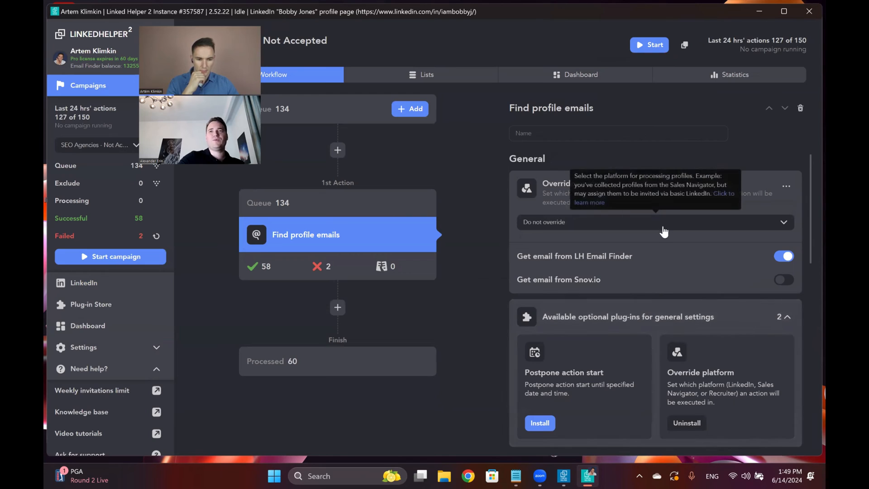
scroll(658, 242, down, 8)
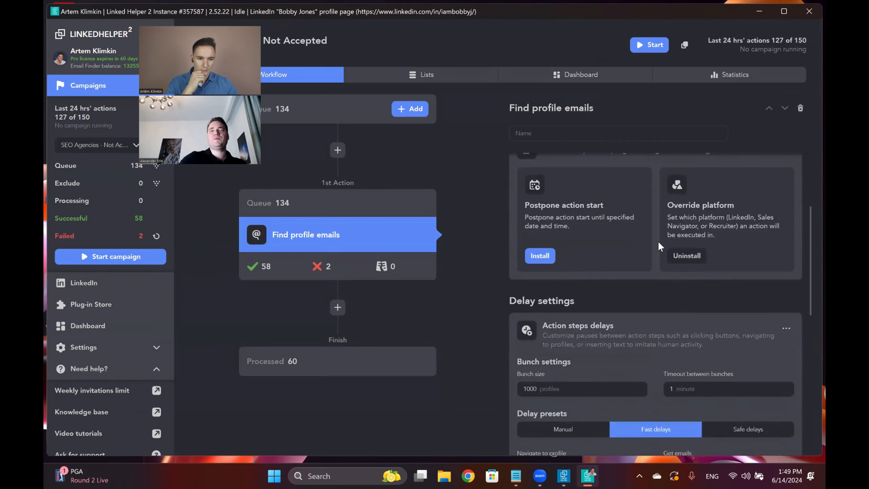
click(655, 45)
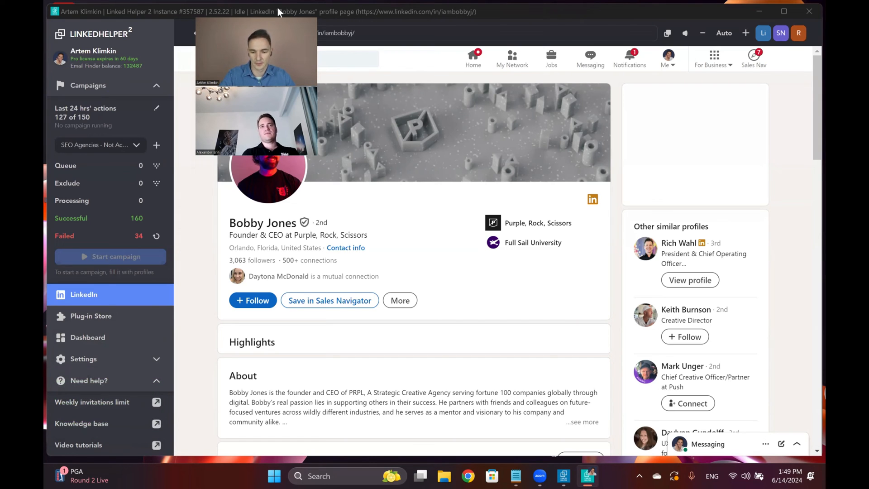
- Review the completed campaign's Successful list and examine the first profile's details for its contact email
click(116, 91)
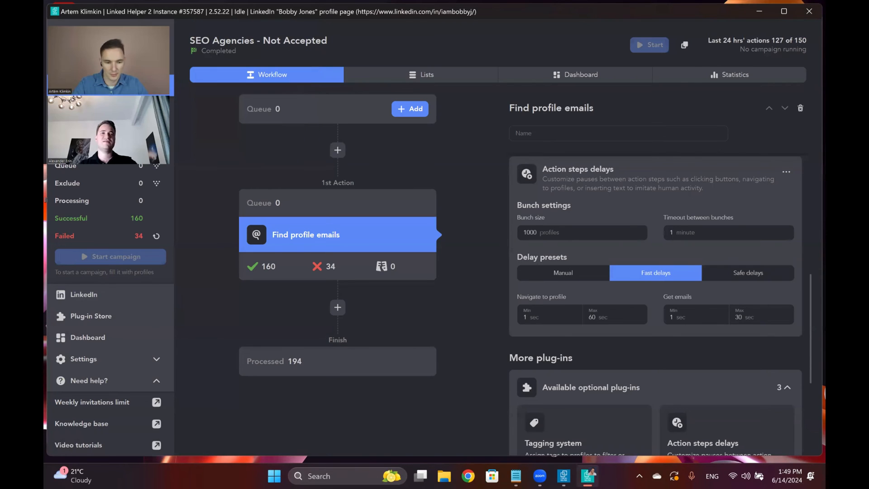
mouse_move(519, 206)
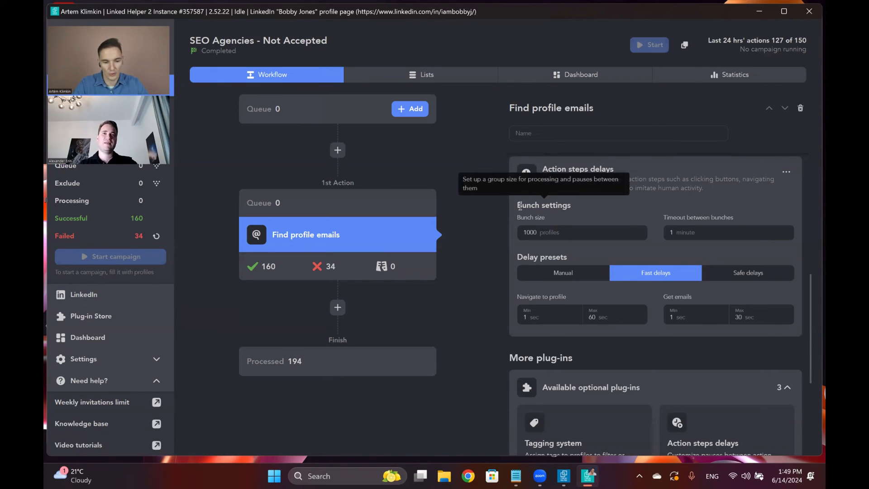
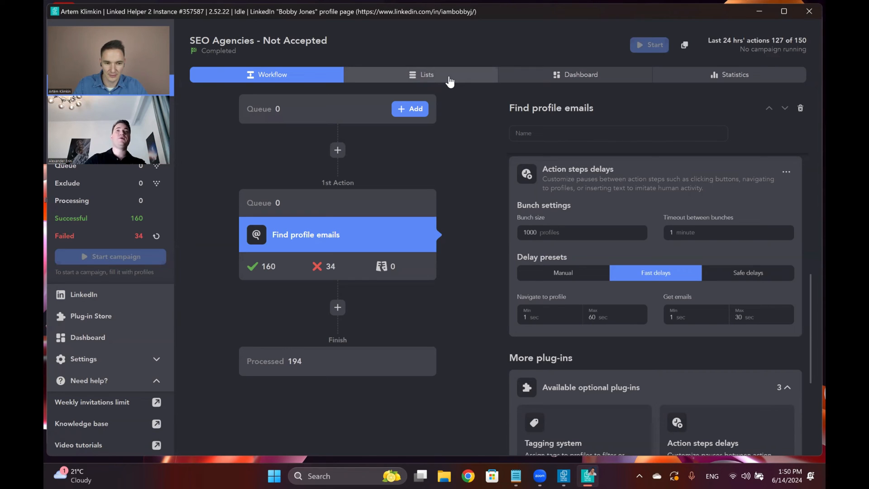
click(119, 219)
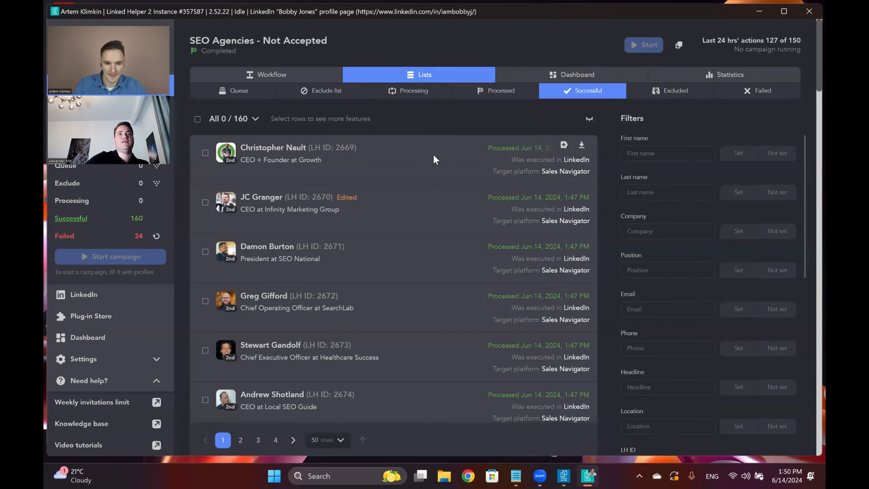
click(277, 149)
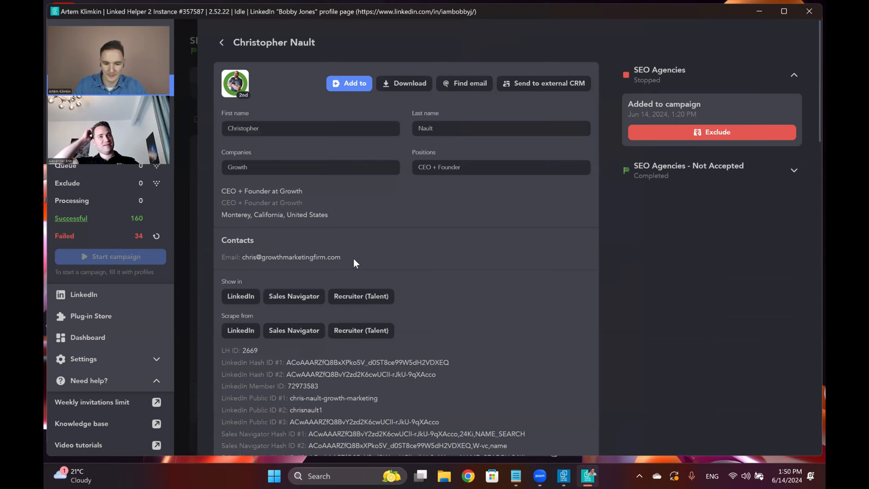
scroll(328, 197, down, 2)
scroll(329, 197, up, 2)
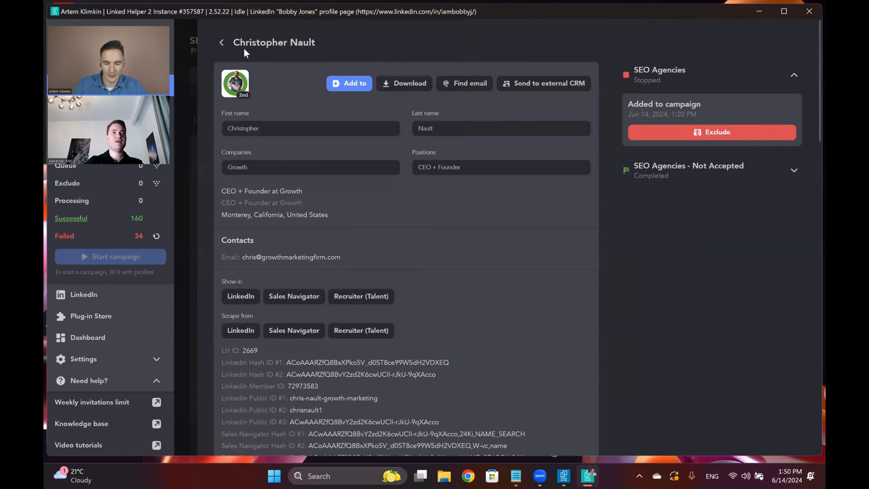
click(222, 42)
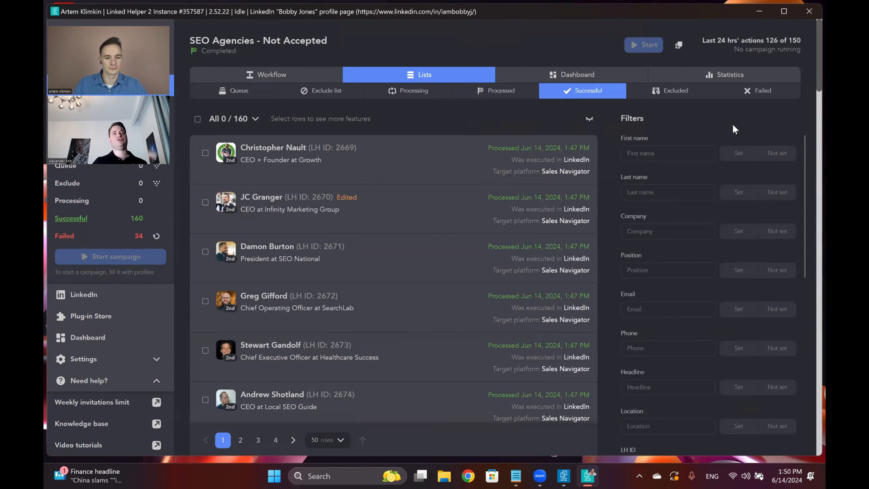
scroll(543, 201, down, 3)
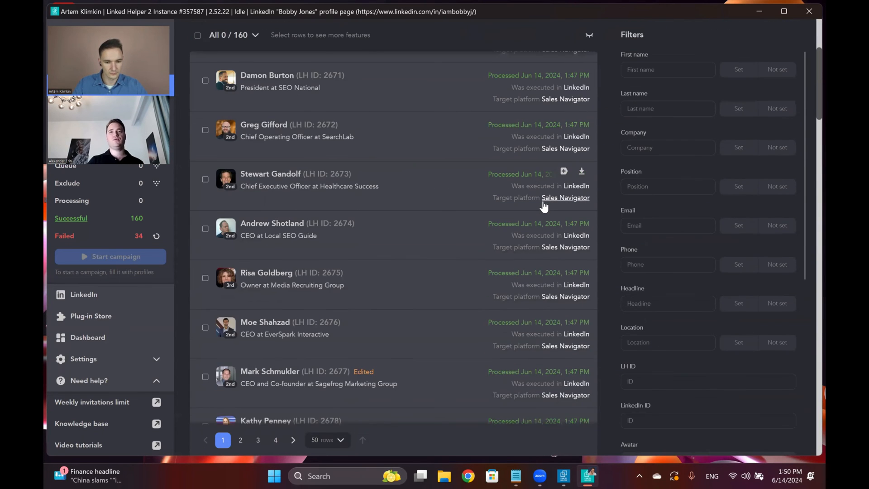
scroll(543, 203, up, 3)
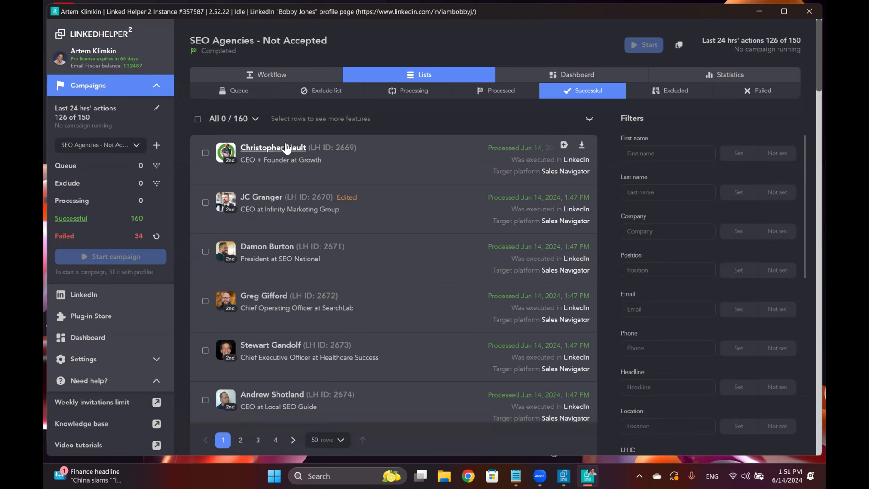
- Check which CRMs the Send person to external CRM action supports after Find profile emails, and close the selection without adding the action
click(272, 76)
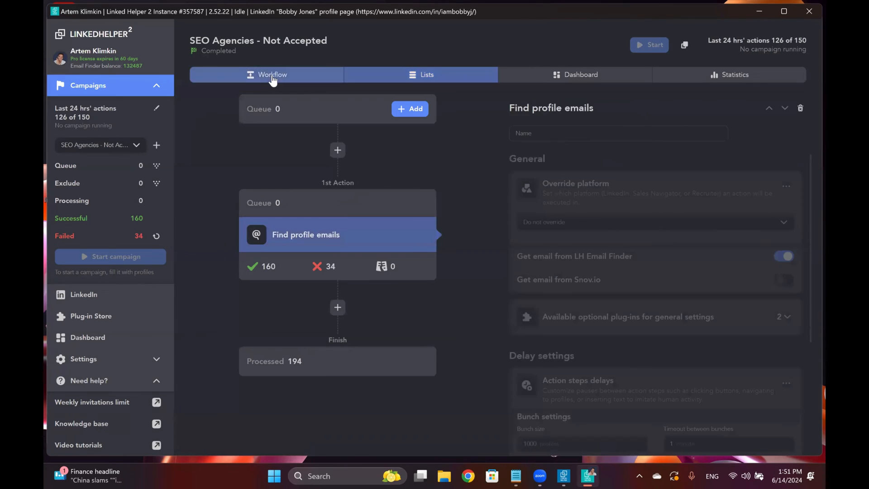
click(337, 309)
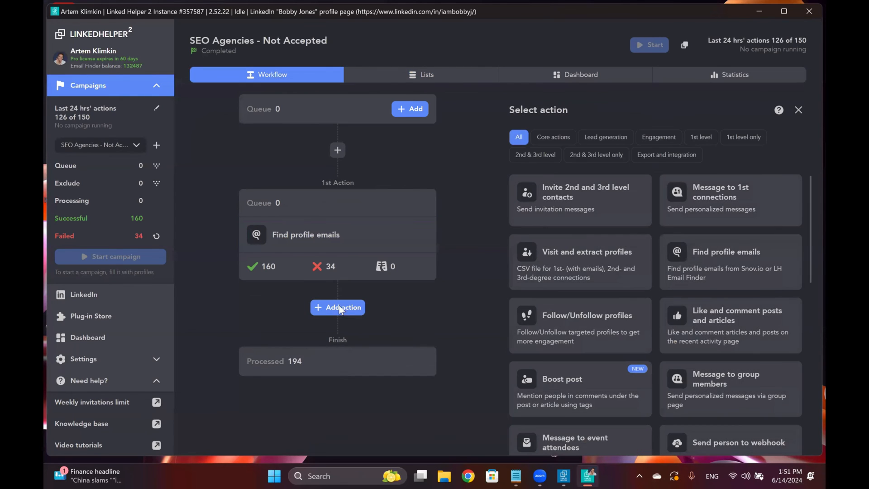
scroll(618, 305, down, 5)
scroll(618, 305, down, 3)
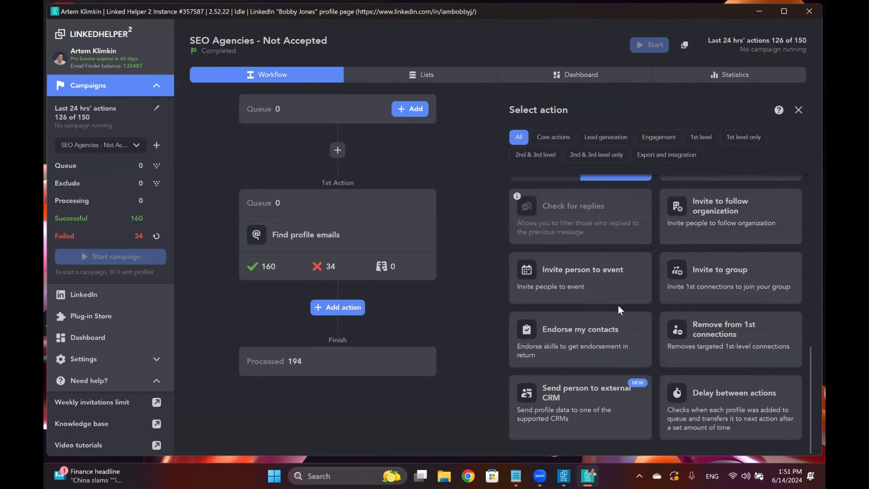
mouse_move(604, 382)
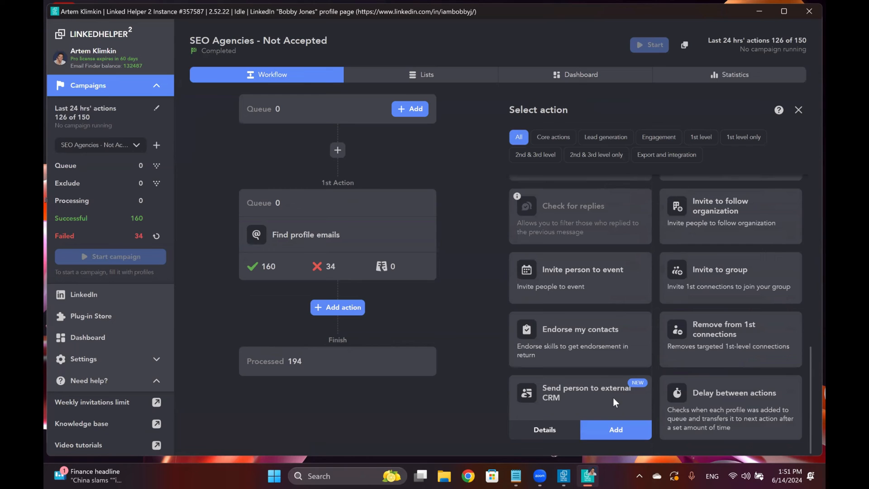
click(615, 427)
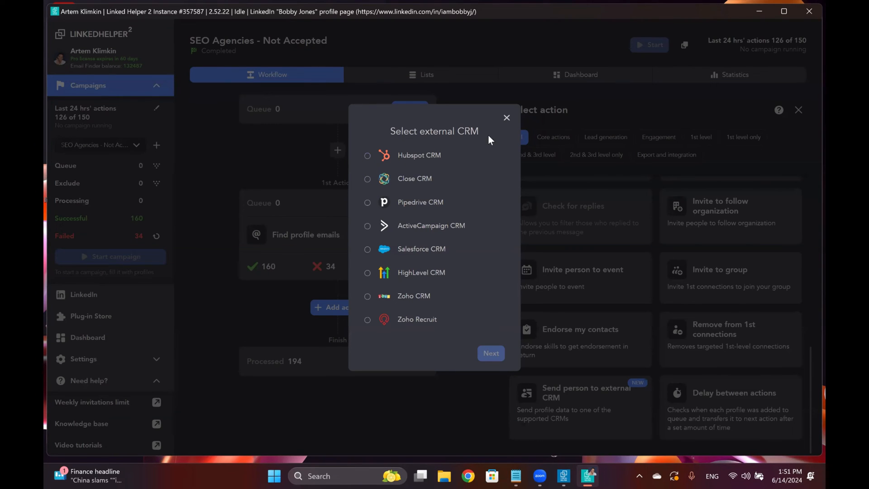
click(507, 119)
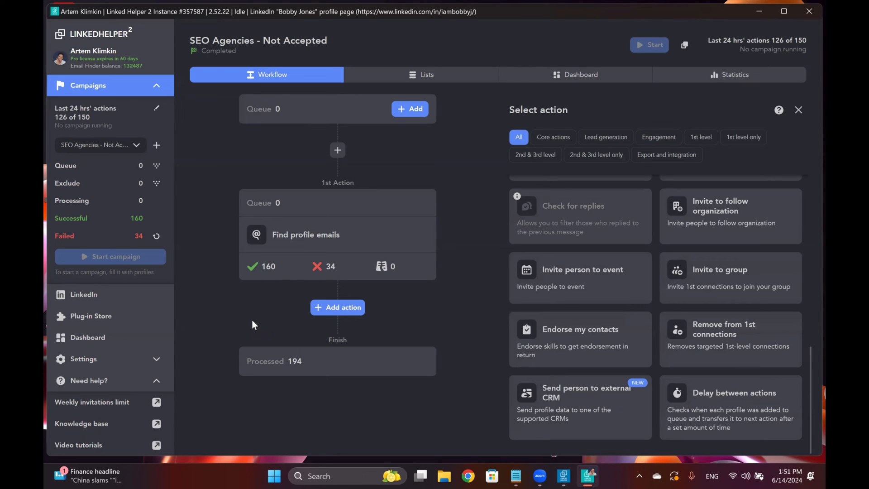
- Browse the queue source lists for the SofDev | US + Cyprus | 11-50 campaign's 6th action, Filter contacts out of my network
click(303, 239)
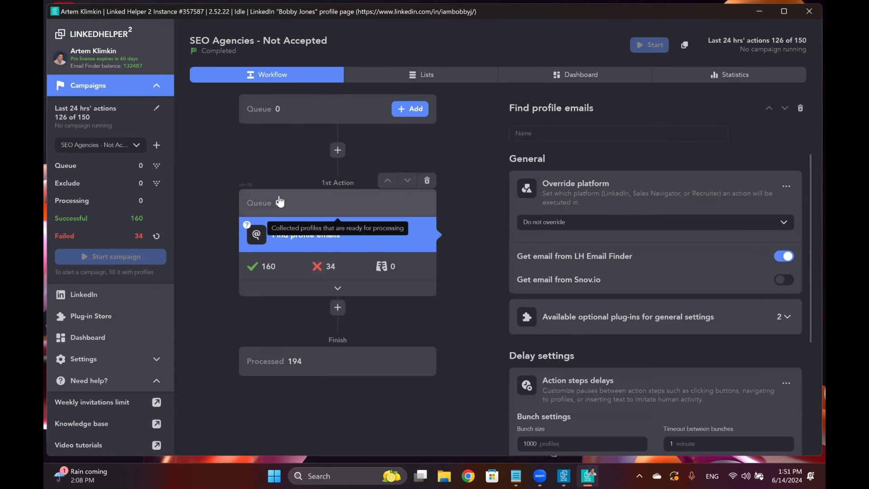
click(415, 109)
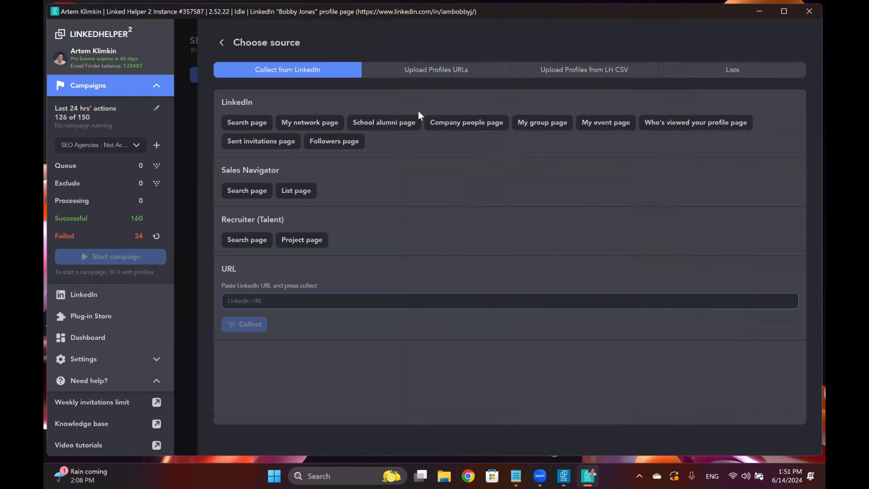
click(732, 70)
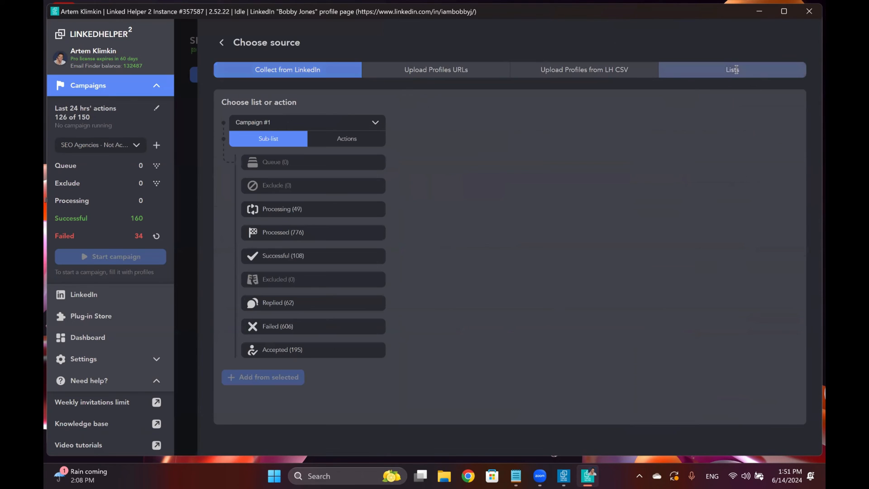
click(377, 123)
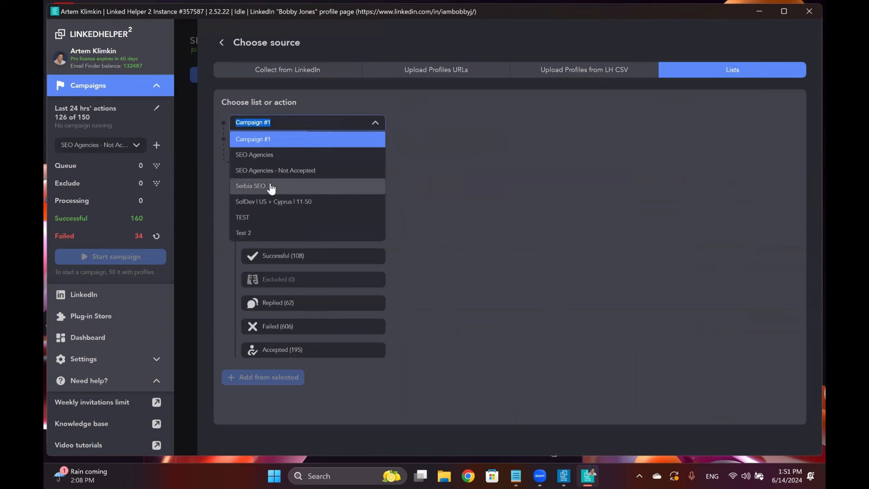
click(317, 203)
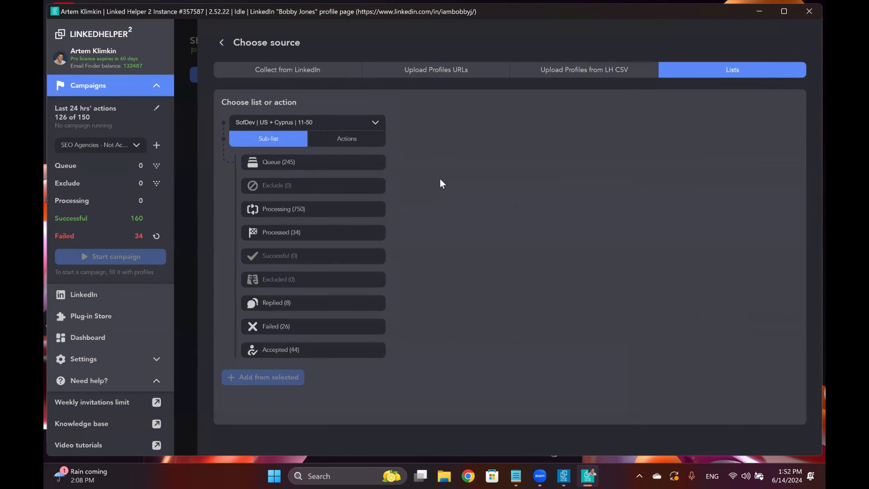
click(357, 141)
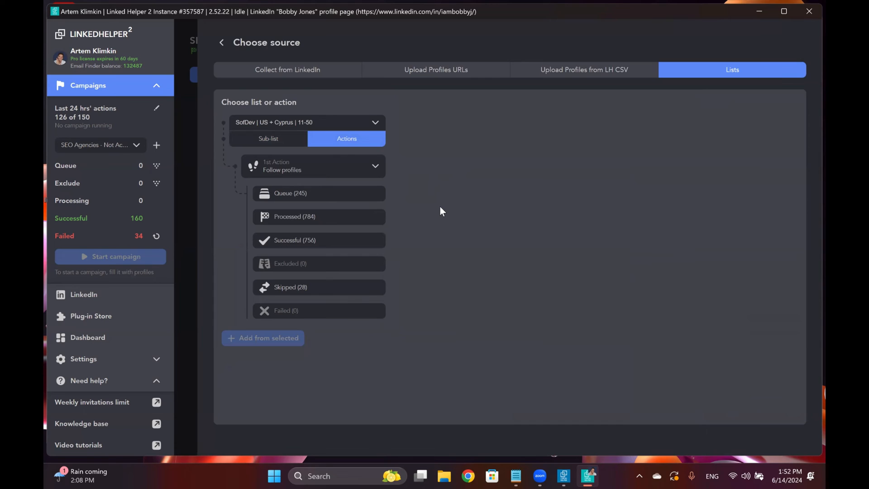
click(368, 178)
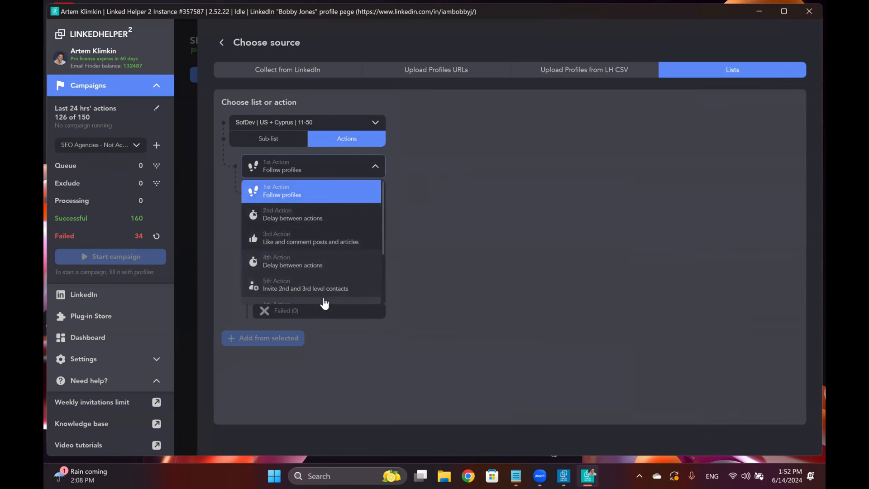
scroll(326, 271, down, 3)
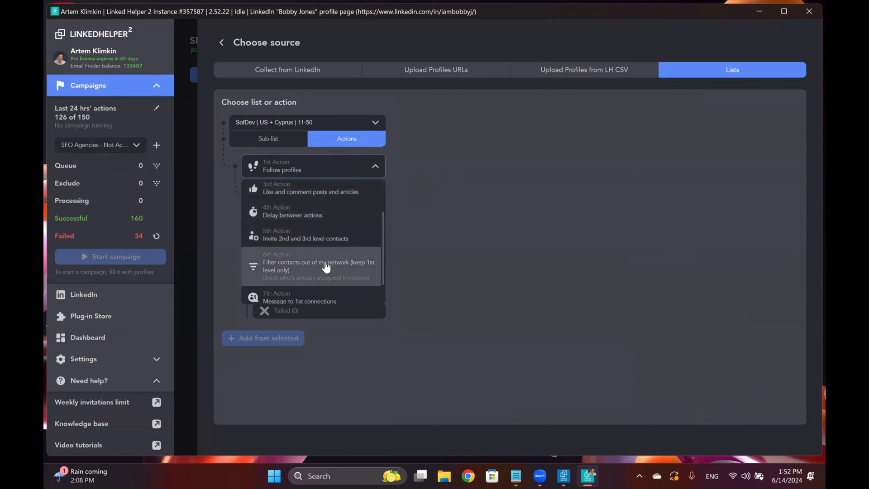
scroll(326, 267, down, 1)
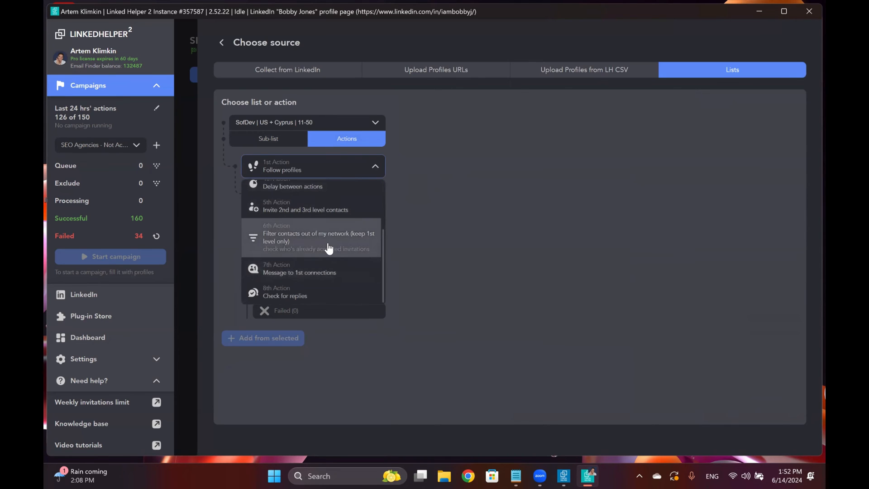
click(328, 248)
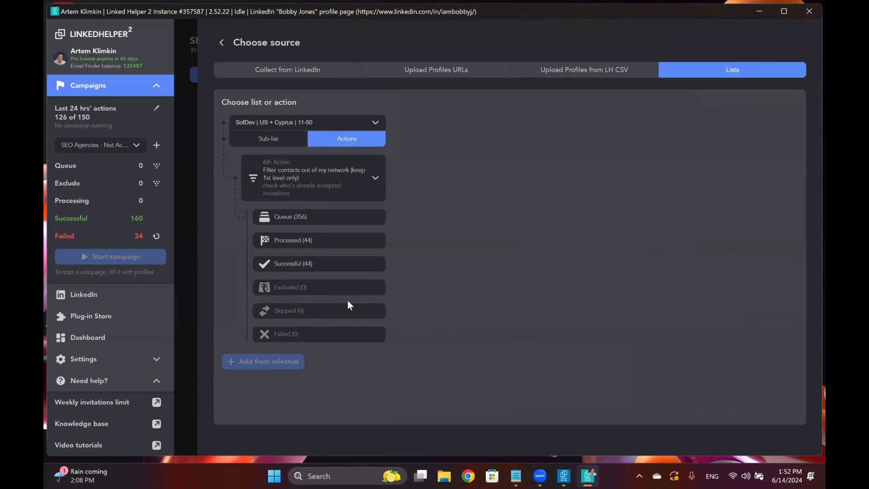
- Select the Failed list of Serbia SEO's 6th action, Filter contacts out of my network, as queue source and leave without adding its profiles
click(377, 124)
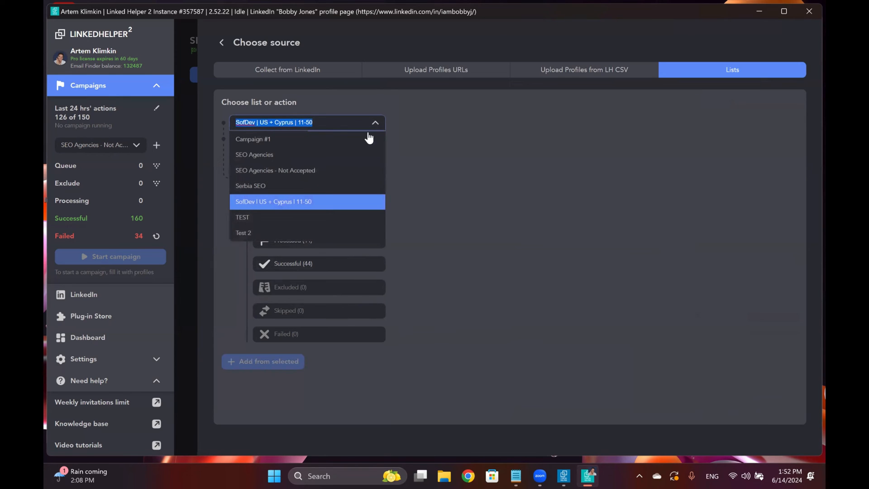
click(307, 186)
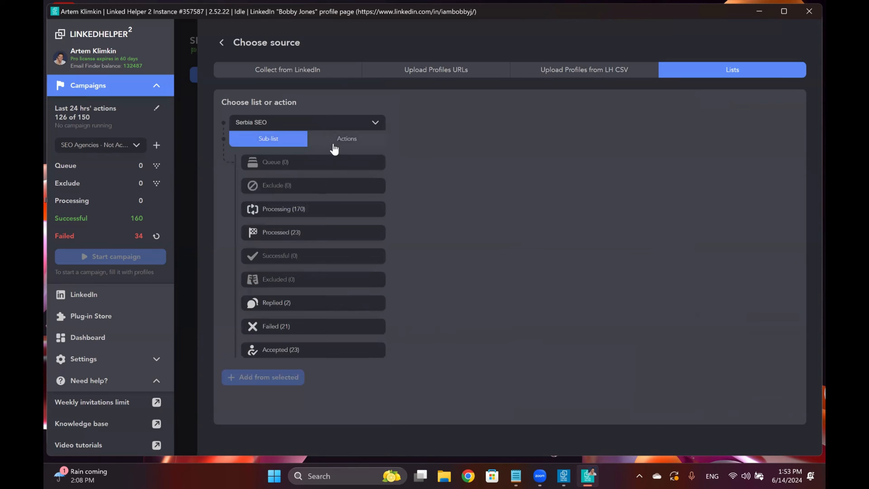
click(333, 139)
click(315, 169)
scroll(313, 236, down, 5)
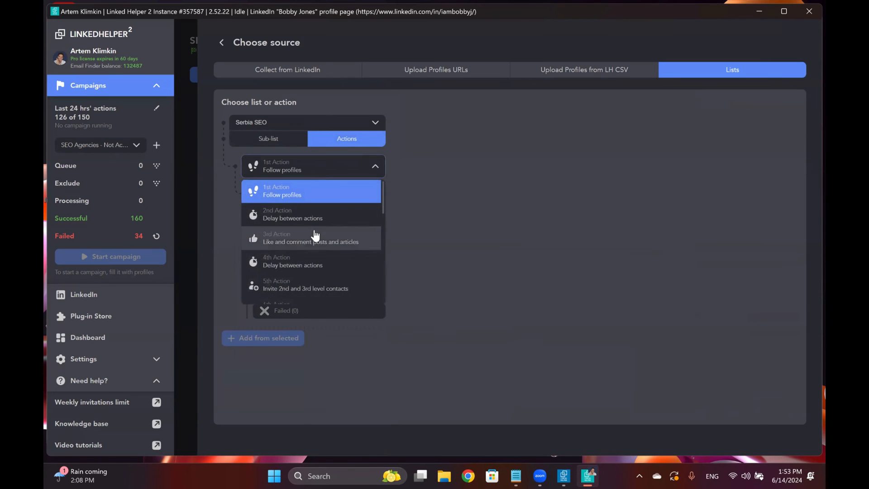
scroll(312, 256, up, 4)
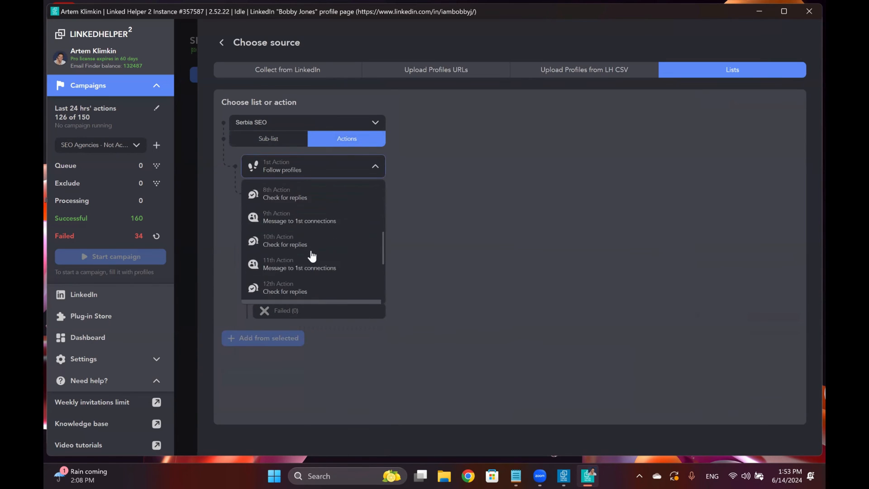
click(311, 228)
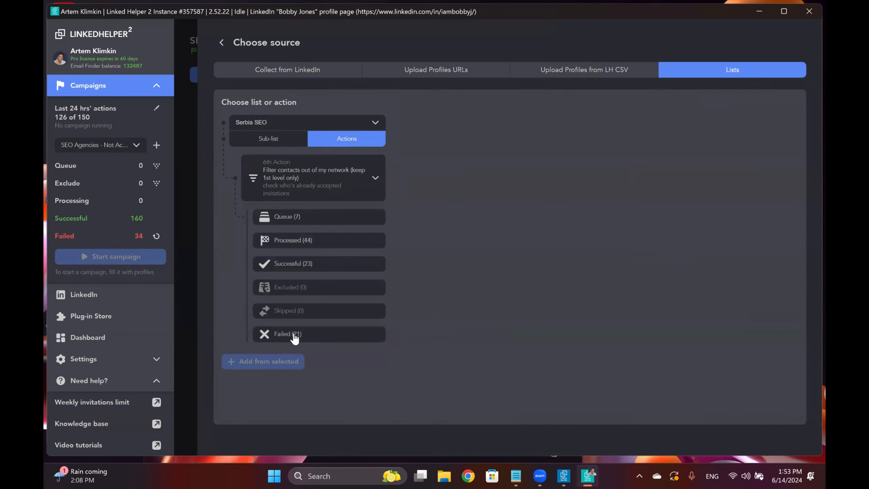
mouse_move(298, 335)
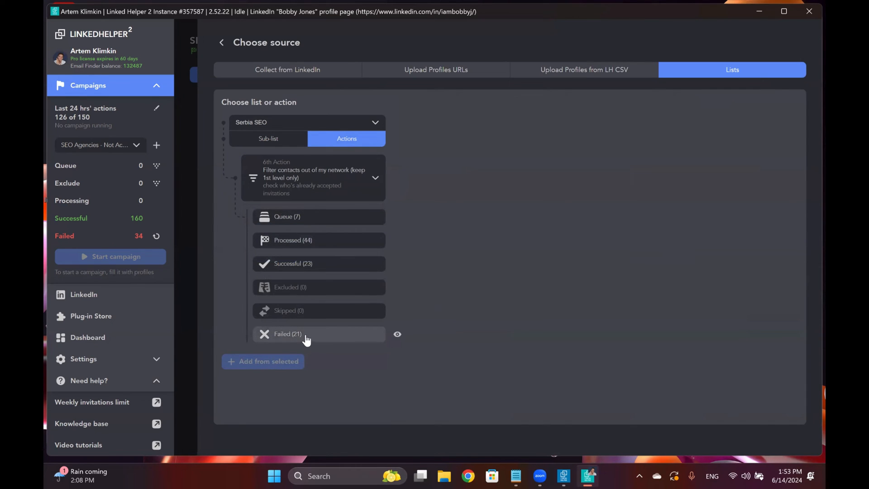
click(299, 335)
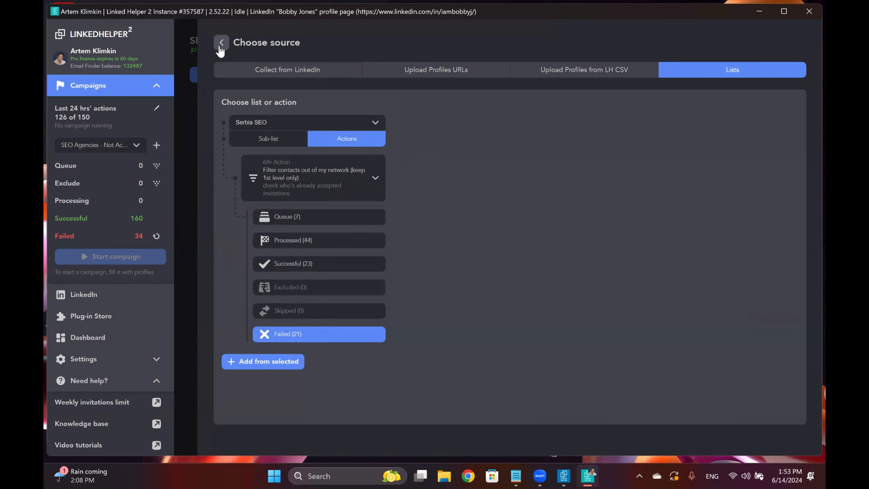
click(186, 180)
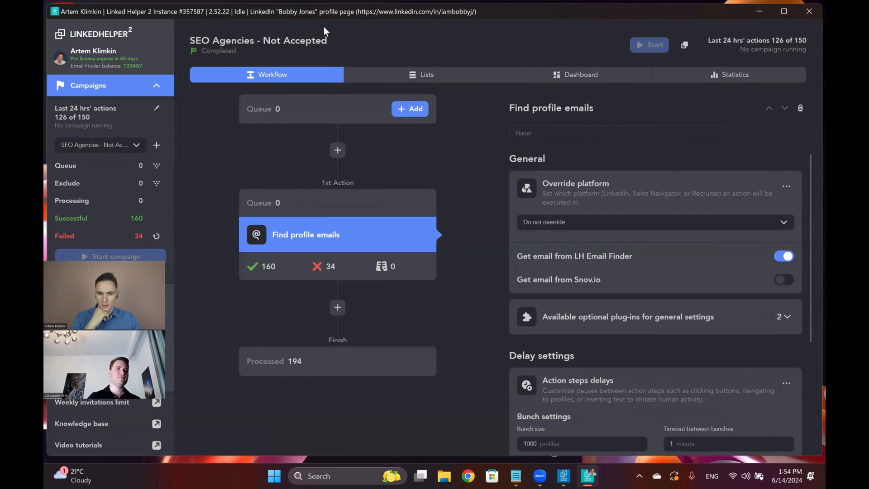
- Switch to the SEO Agencies campaign and review its workflow, queued profiles and Replied list
click(134, 145)
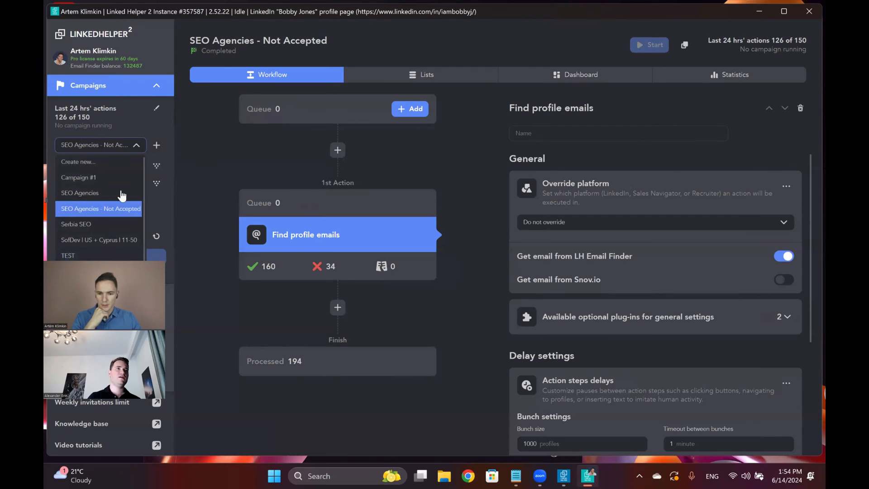
click(93, 198)
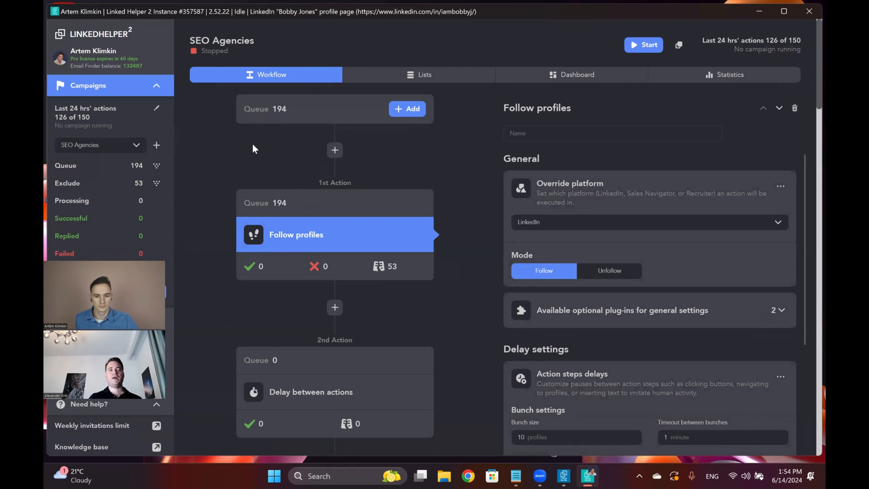
scroll(252, 143, down, 3)
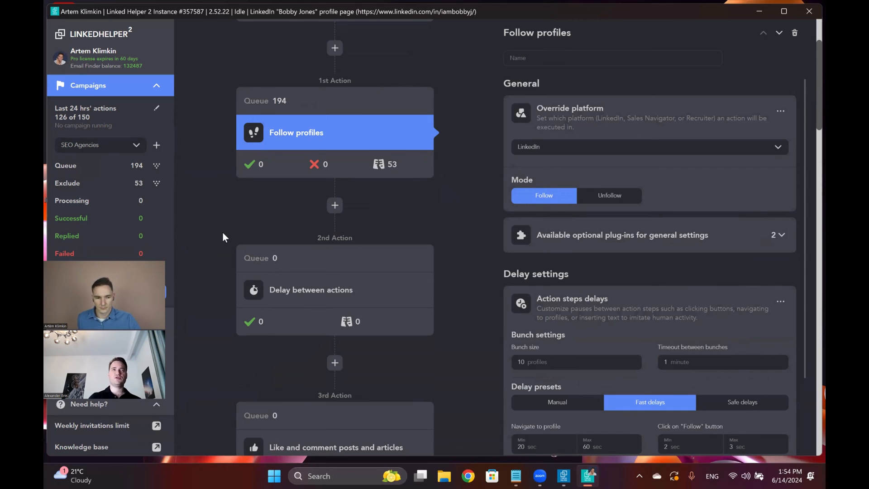
scroll(222, 231, up, 2)
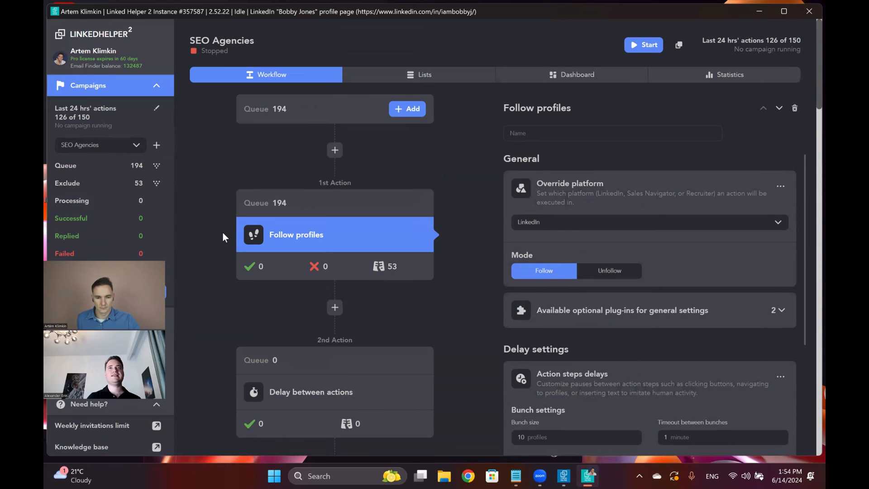
click(436, 73)
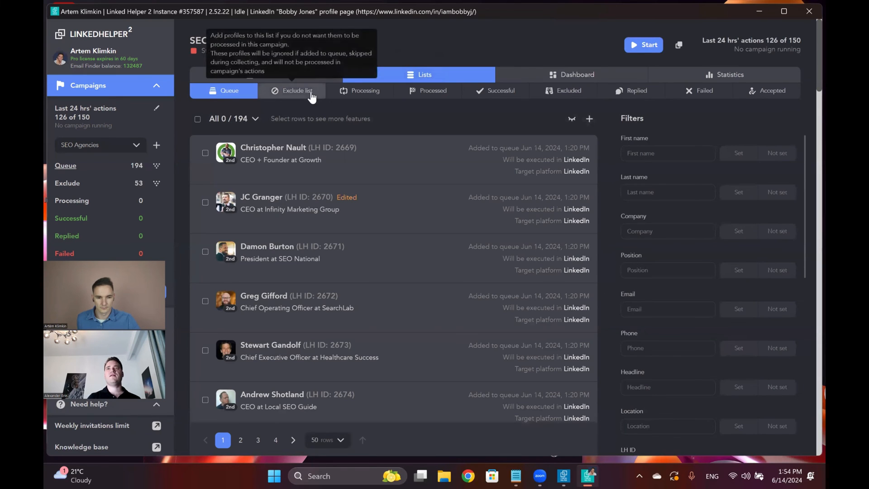
click(626, 90)
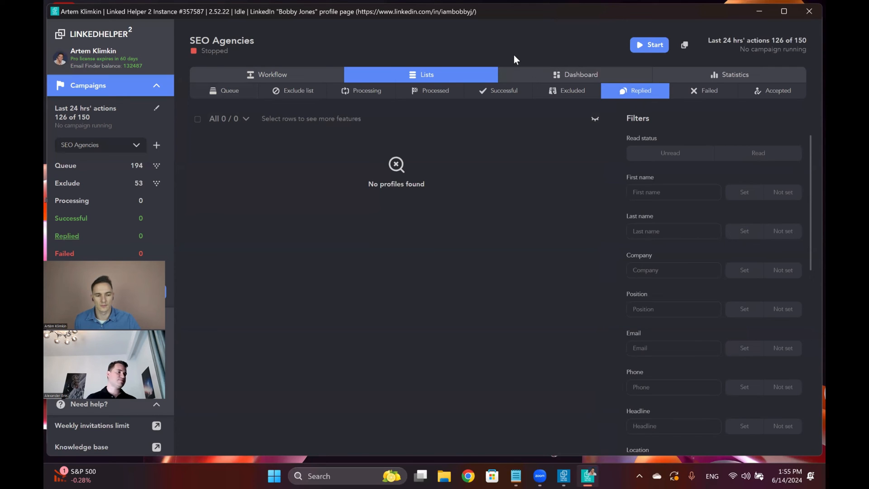
- Switch to the SofDev | US + Cyprus | 11-50 campaign and view its queued profiles
click(137, 145)
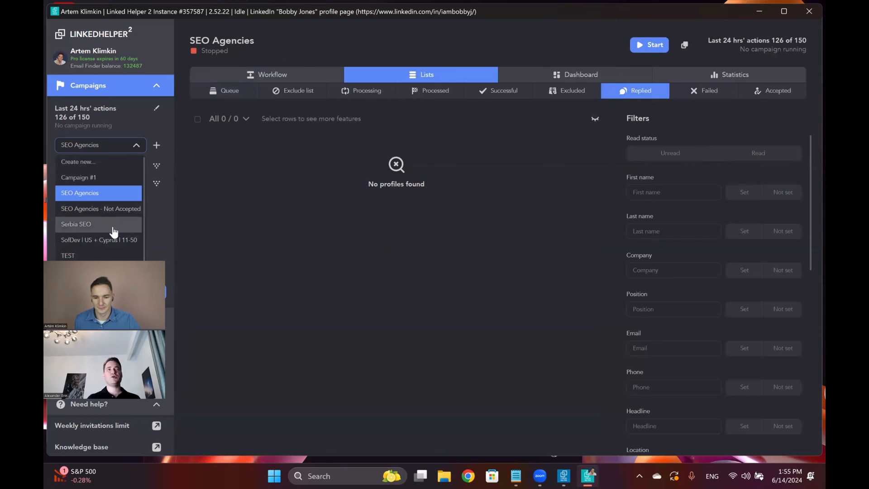
click(97, 241)
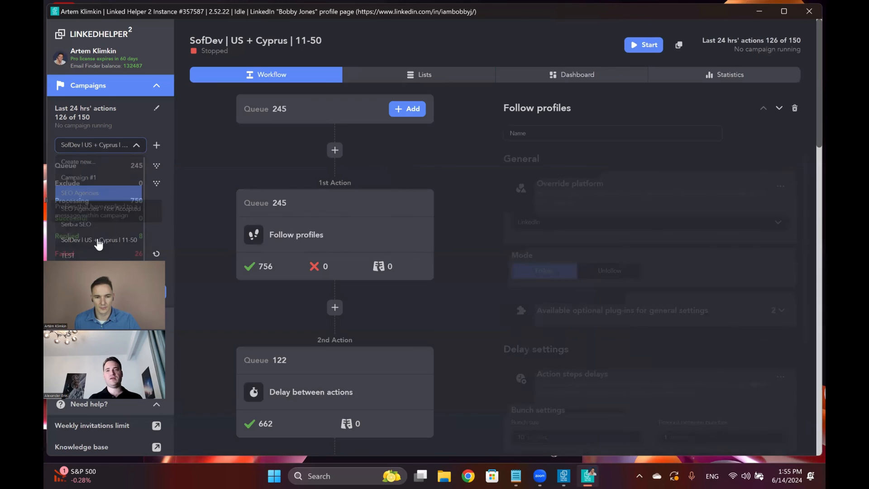
click(424, 73)
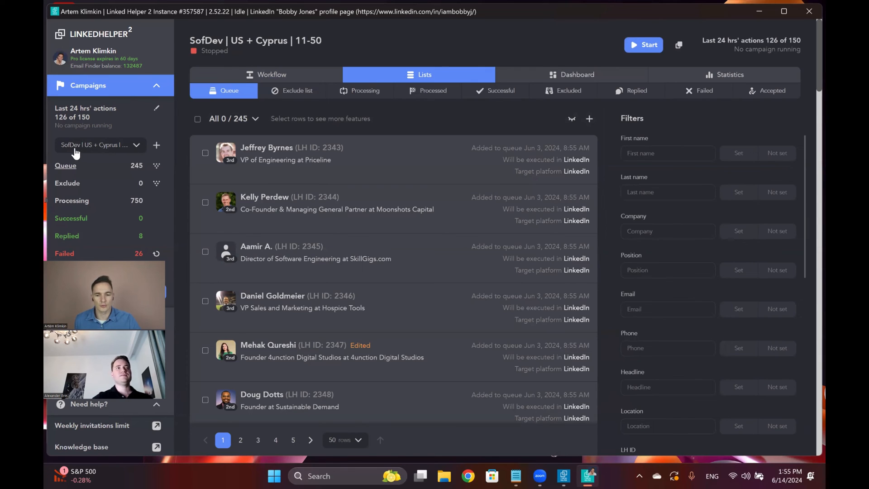
- View the Replied list of the SofDev | US + Cyprus | 11-50 campaign and open the first contact's full messaging history
mouse_move(514, 145)
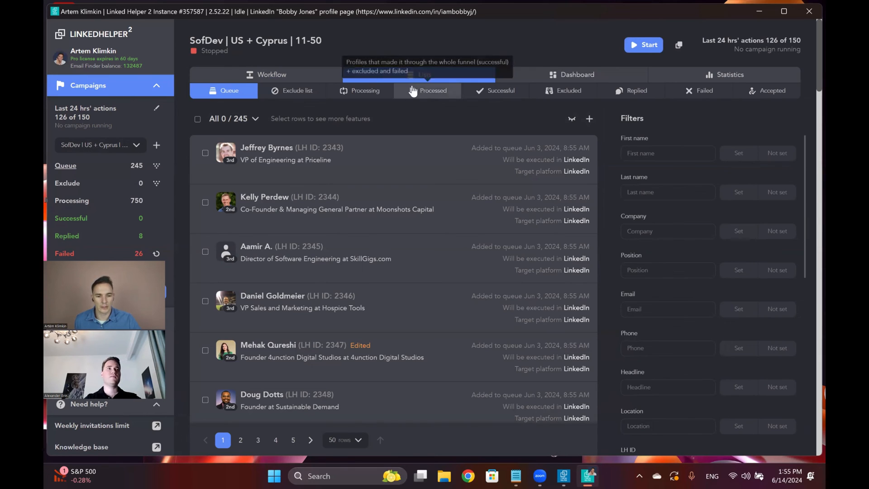
click(631, 91)
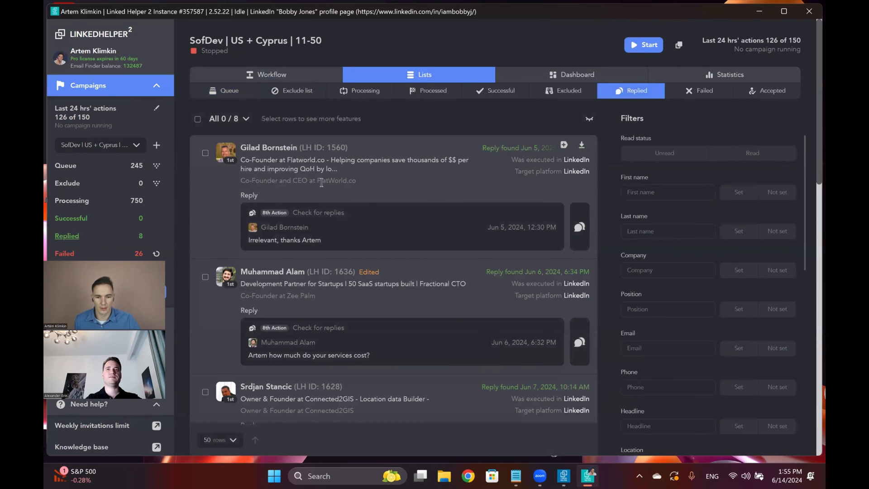
mouse_move(253, 227)
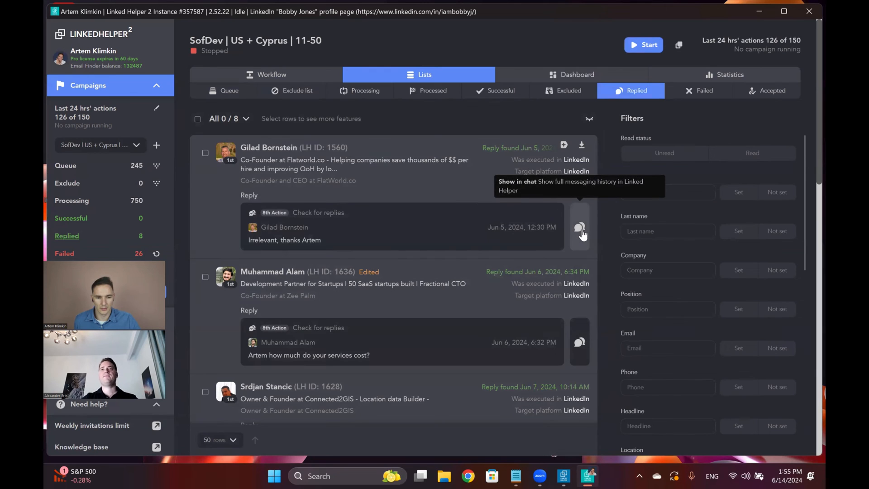
mouse_move(542, 219)
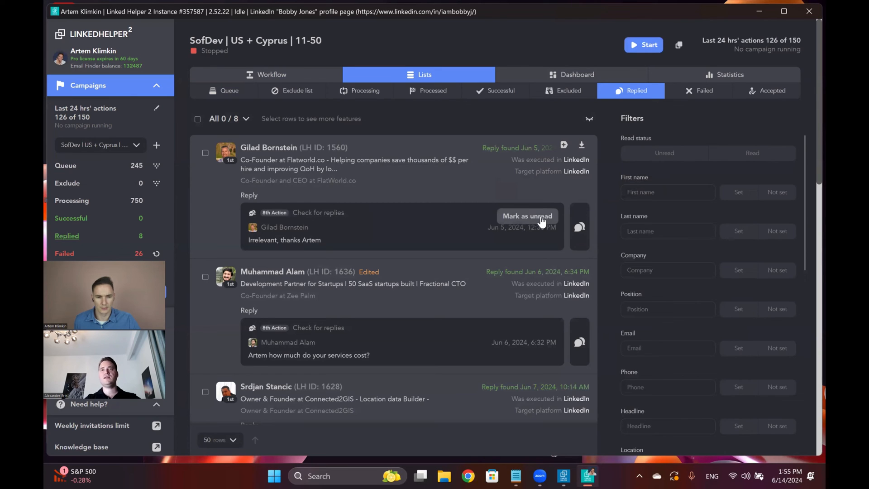
click(585, 212)
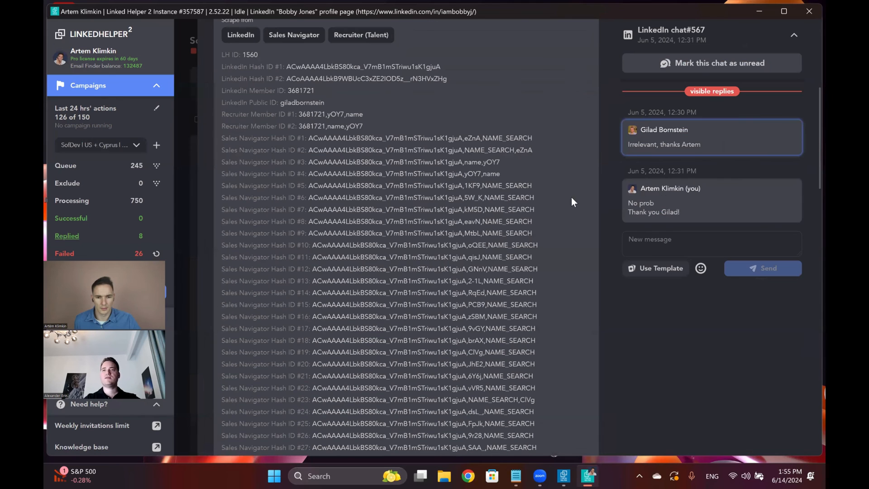
- Examine the contact's profile details, including the platform IDs, summary, note field, mutual connections and experience
scroll(538, 146, up, 5)
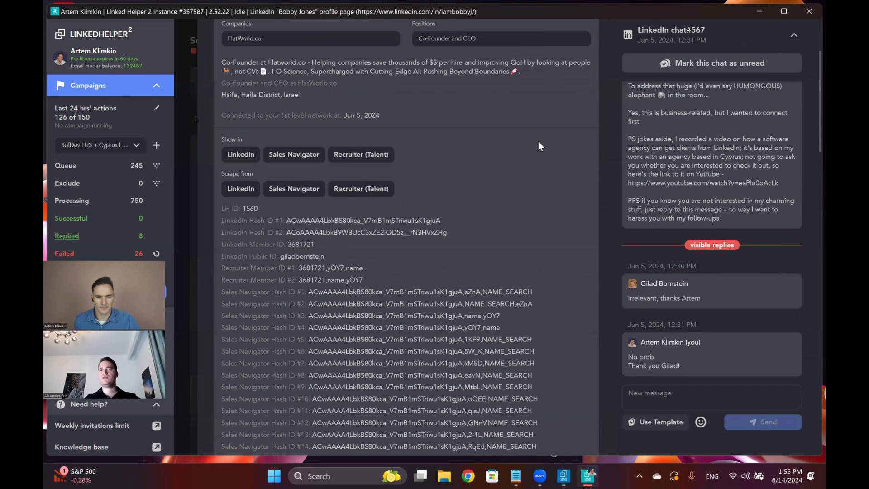
scroll(539, 146, down, 20)
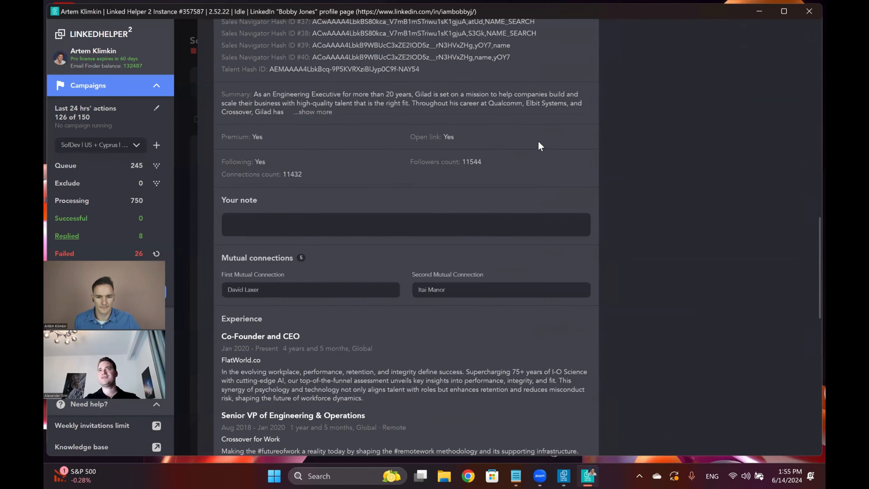
scroll(457, 207, down, 9)
scroll(457, 207, up, 10)
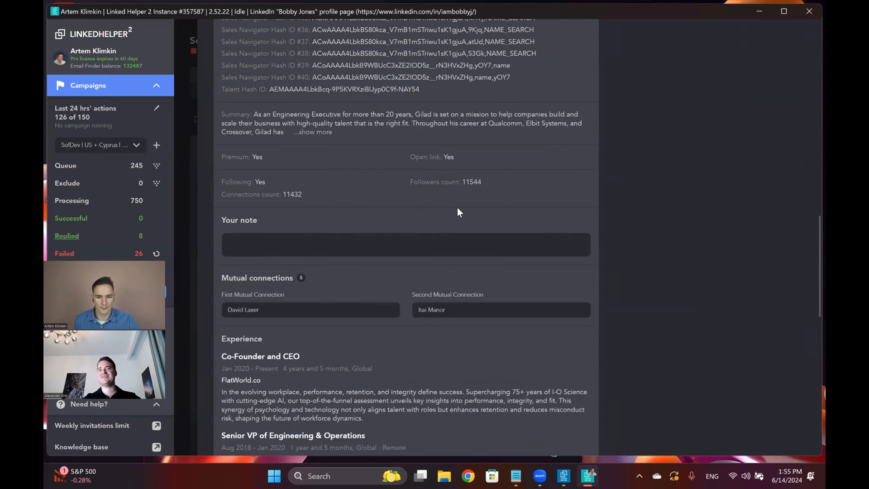
scroll(457, 208, up, 6)
scroll(457, 207, down, 2)
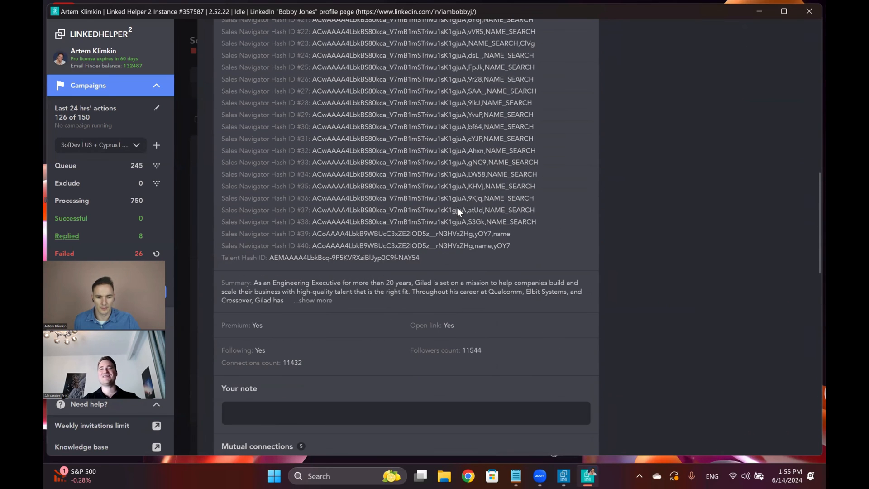
scroll(458, 211, down, 2)
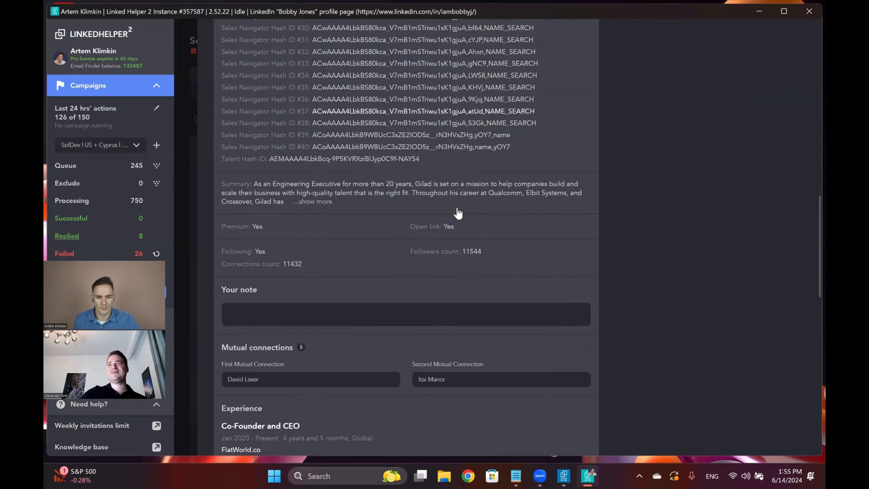
- Review the contact's LinkedIn chat down to the new message field and return to the Replied list without writing a reply
scroll(458, 211, up, 12)
scroll(459, 213, up, 3)
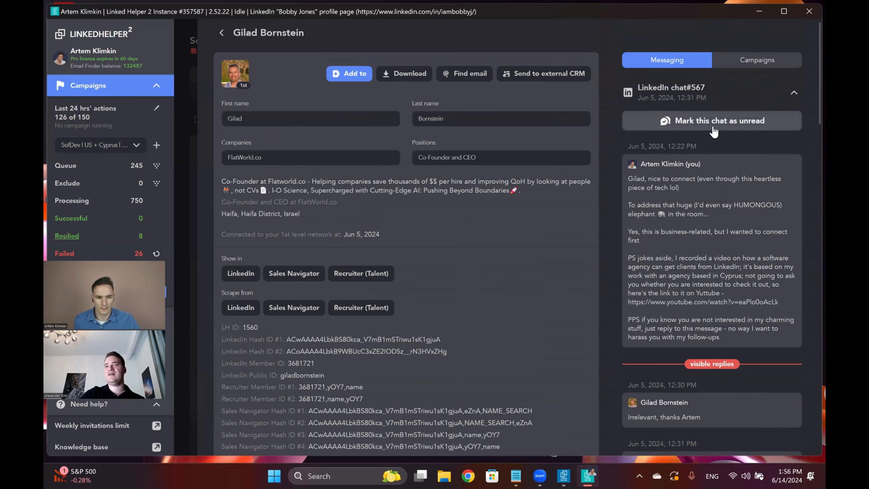
scroll(711, 145, down, 2)
scroll(709, 200, down, 2)
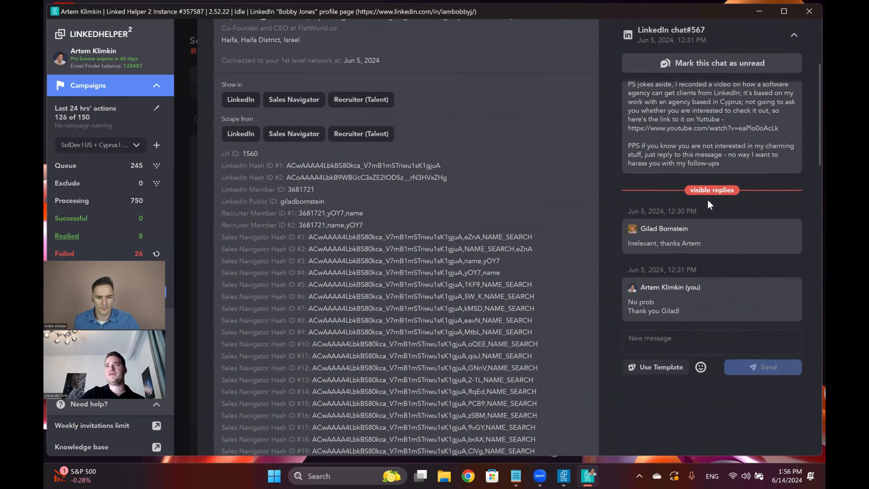
click(659, 347)
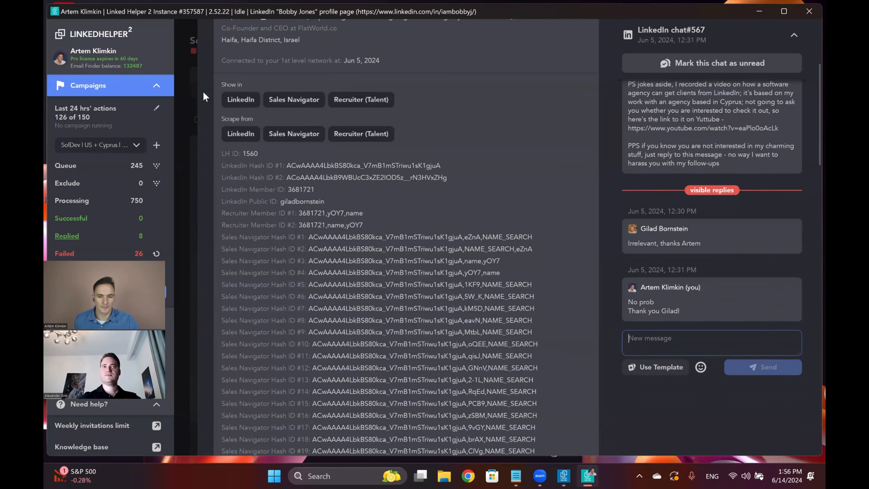
click(189, 162)
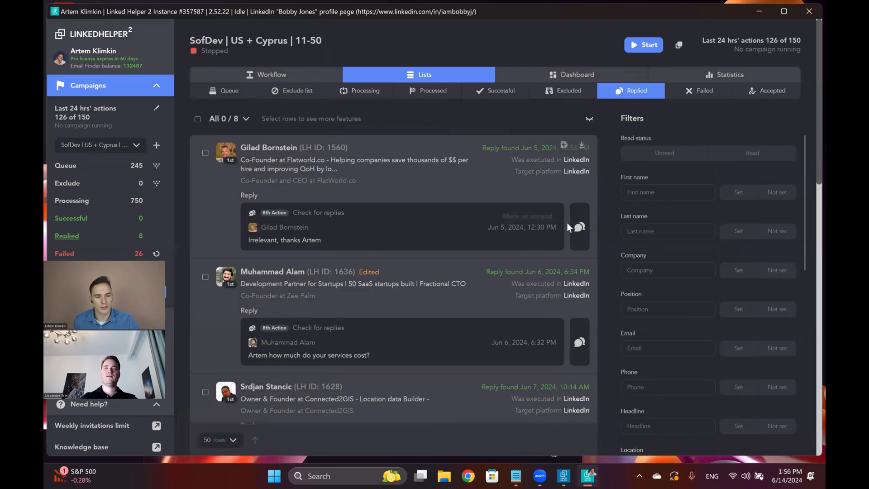
- Open the first replied contact's profile from the list again and return to the Replied list
mouse_move(555, 146)
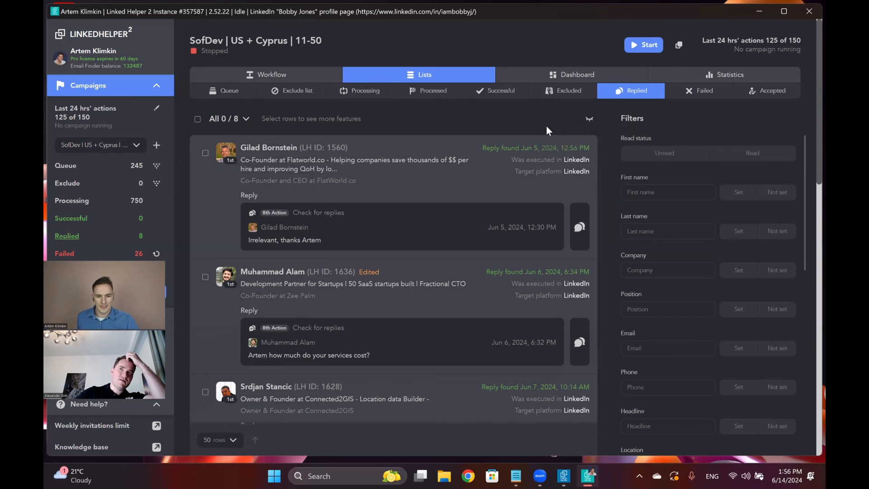
click(264, 148)
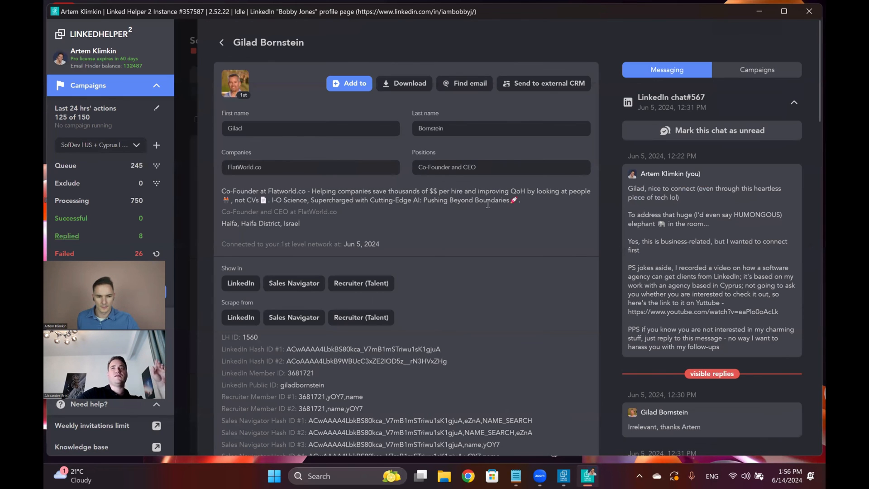
click(221, 43)
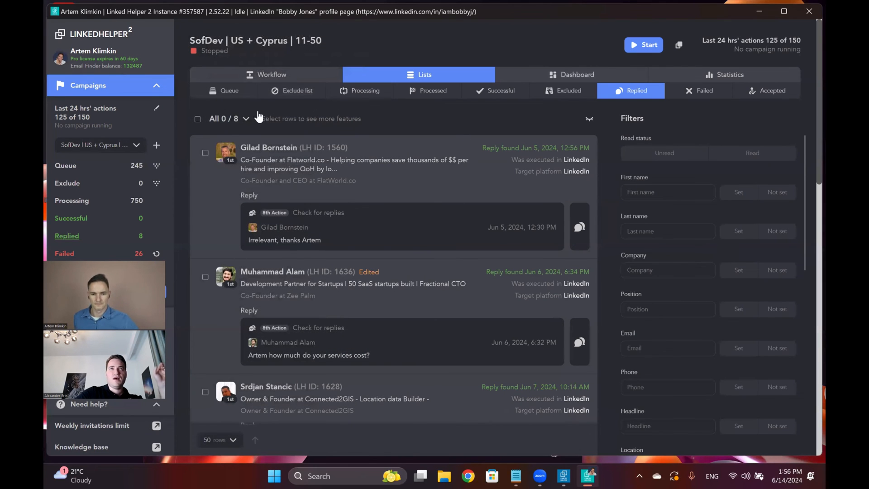
- Review the campaign's workflow and view the Replied list of its 8th action, Check for replies, before returning to the workflow
click(288, 78)
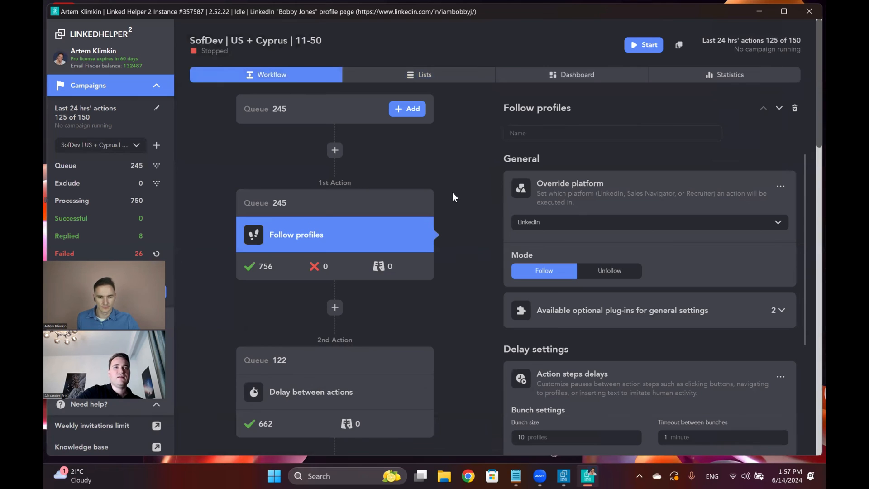
scroll(416, 158, down, 5)
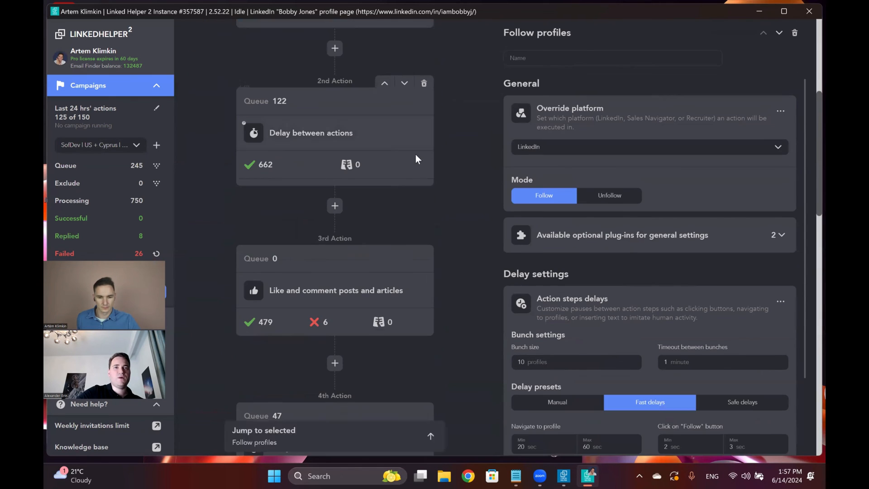
scroll(416, 159, down, 5)
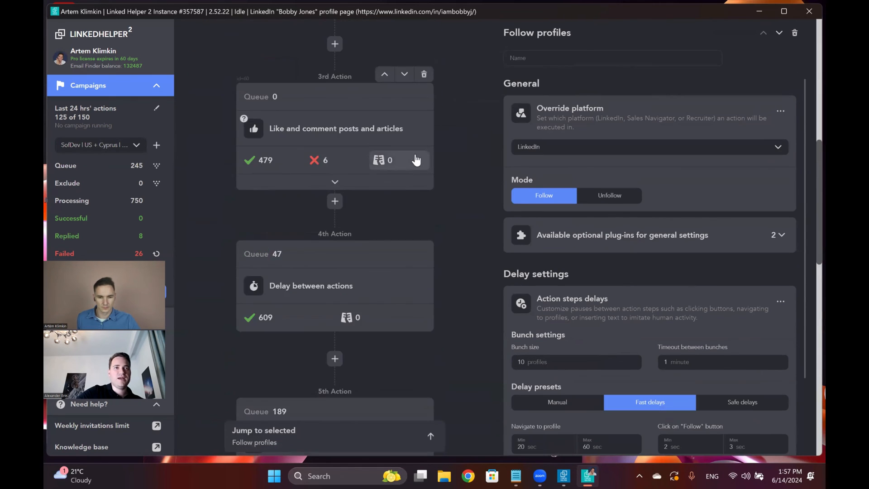
scroll(415, 160, down, 8)
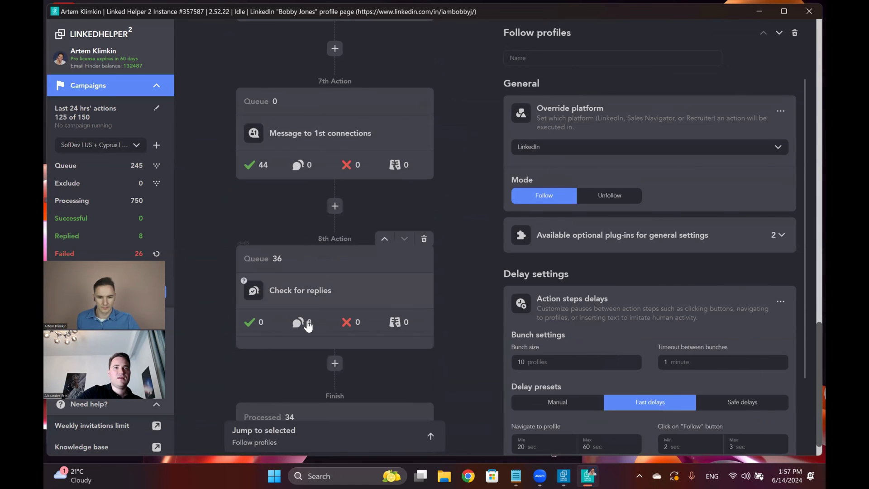
mouse_move(308, 325)
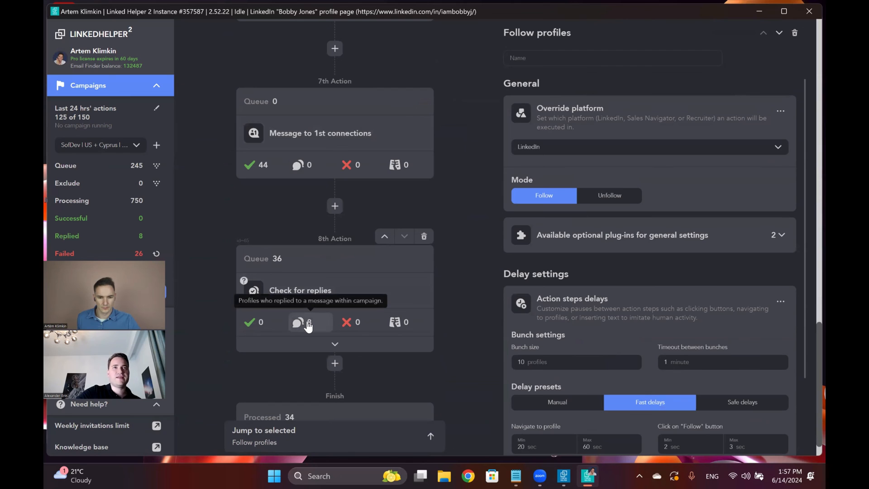
click(308, 324)
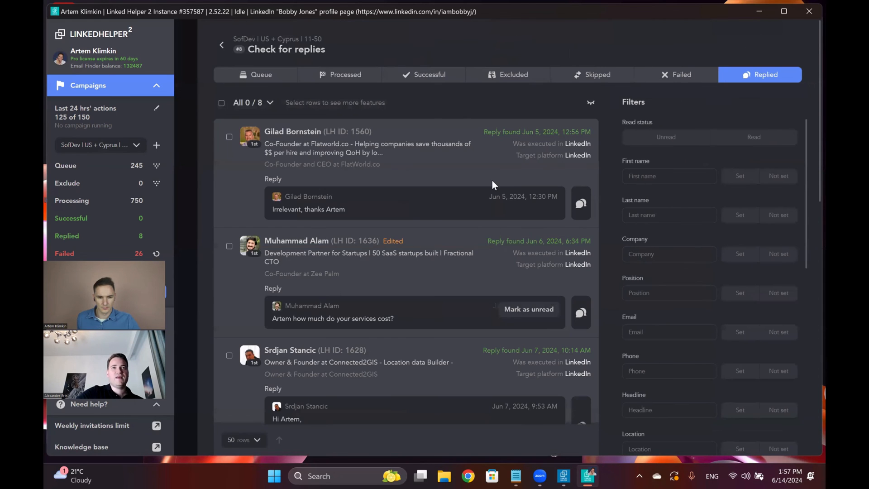
mouse_move(495, 180)
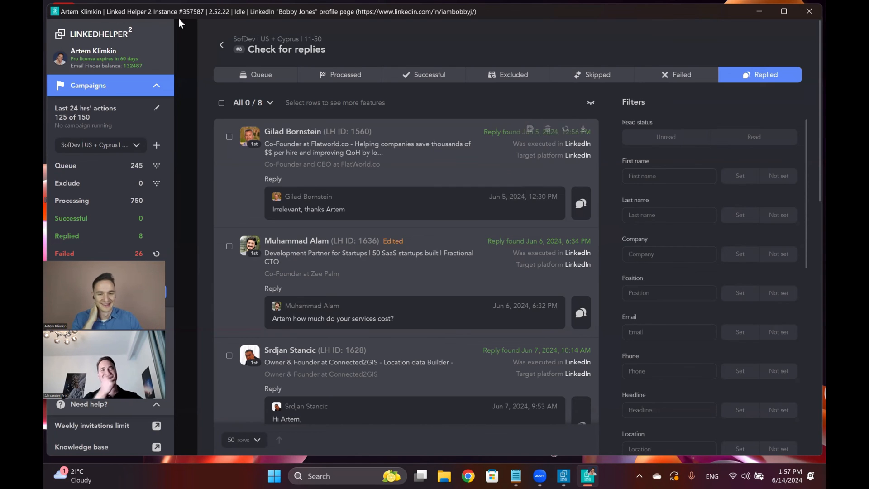
click(219, 47)
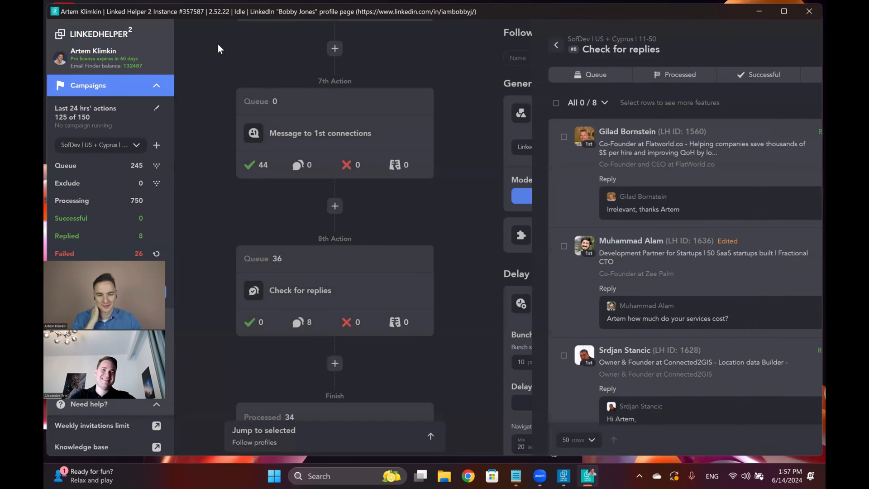
- Switch to the SEO Agencies campaign and start running it
scroll(239, 221, up, 8)
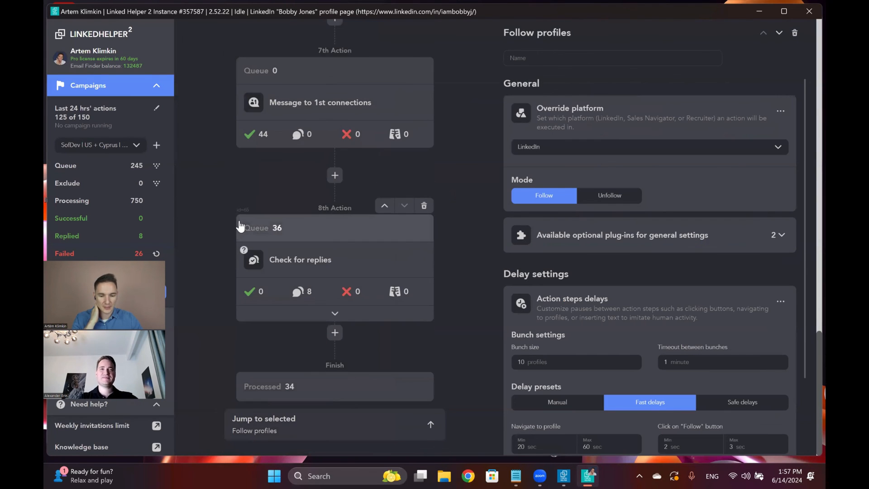
scroll(240, 225, up, 10)
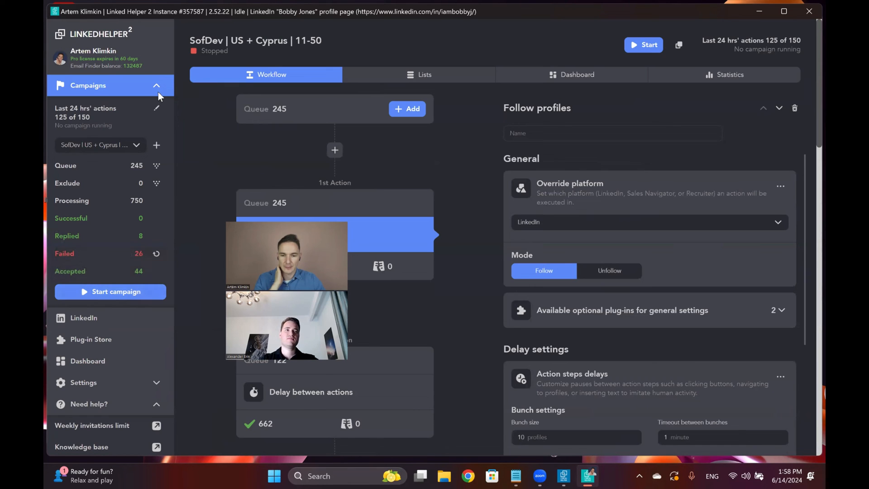
click(137, 146)
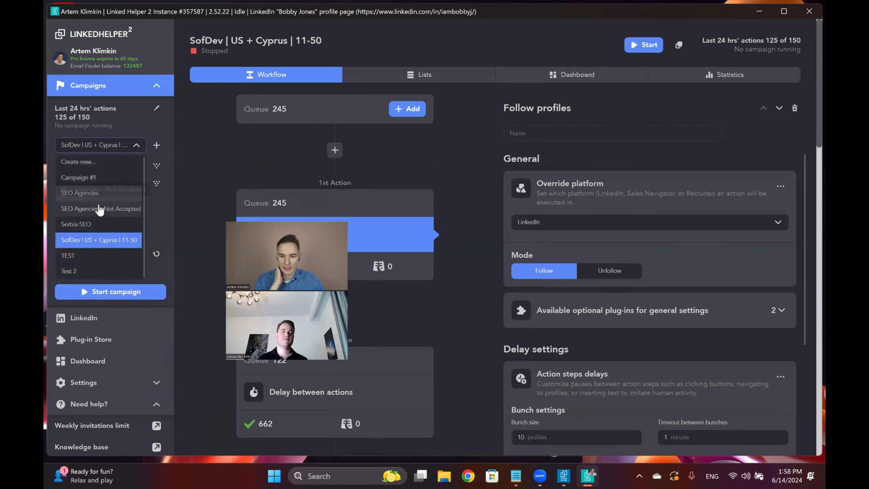
click(79, 194)
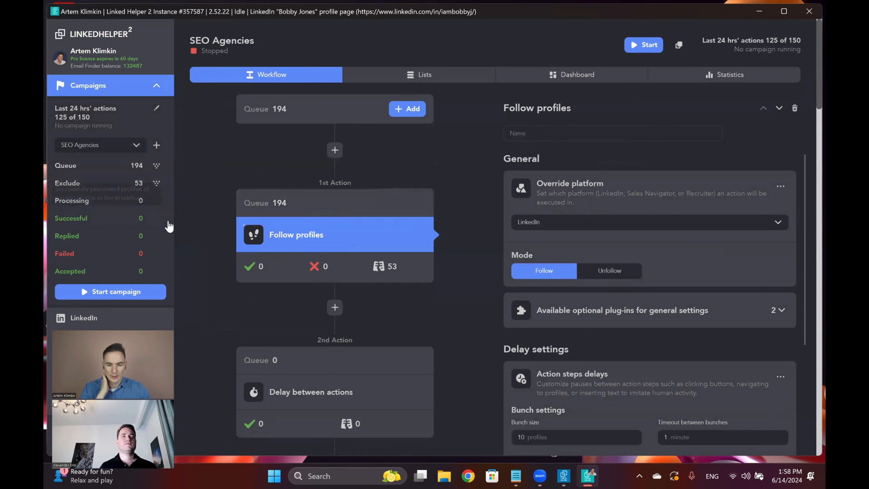
click(126, 292)
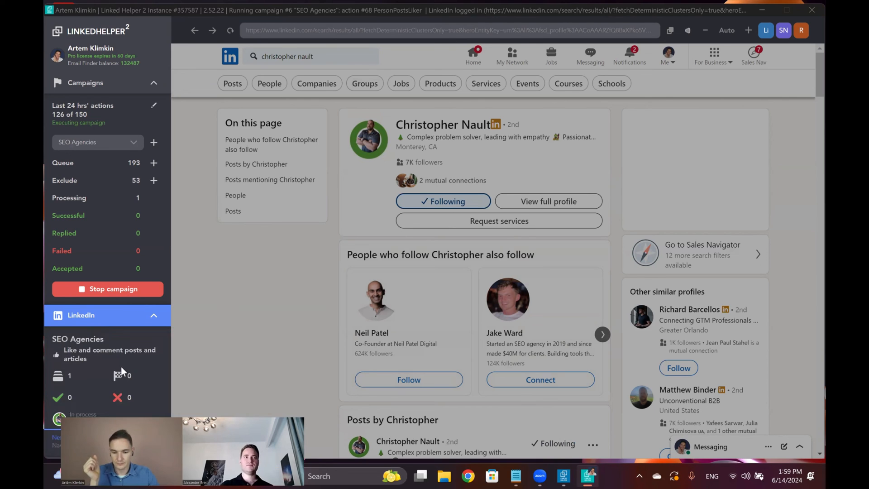
- Check the running SEO Agencies campaign's progress and workflow, and view its Replied list
scroll(118, 248, down, 3)
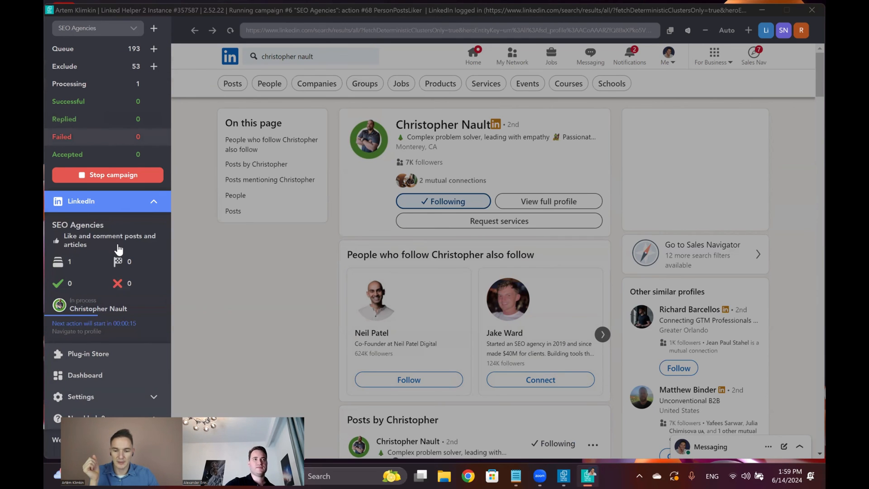
scroll(111, 248, up, 3)
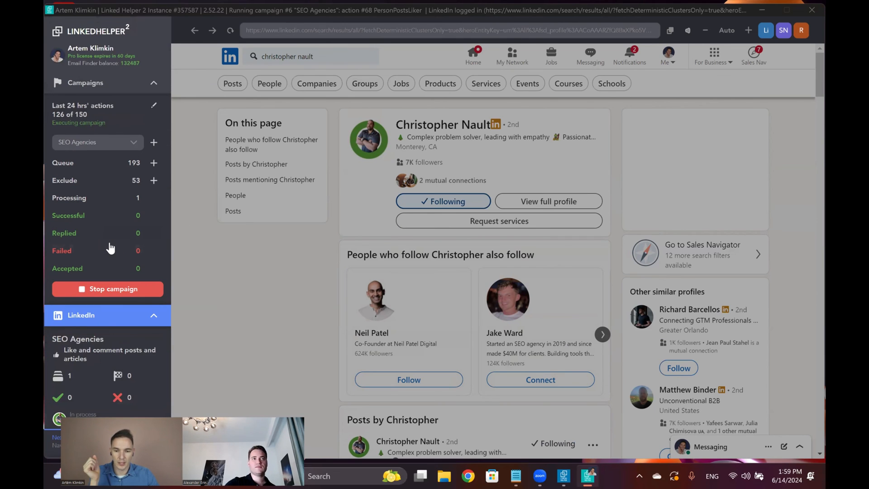
click(92, 84)
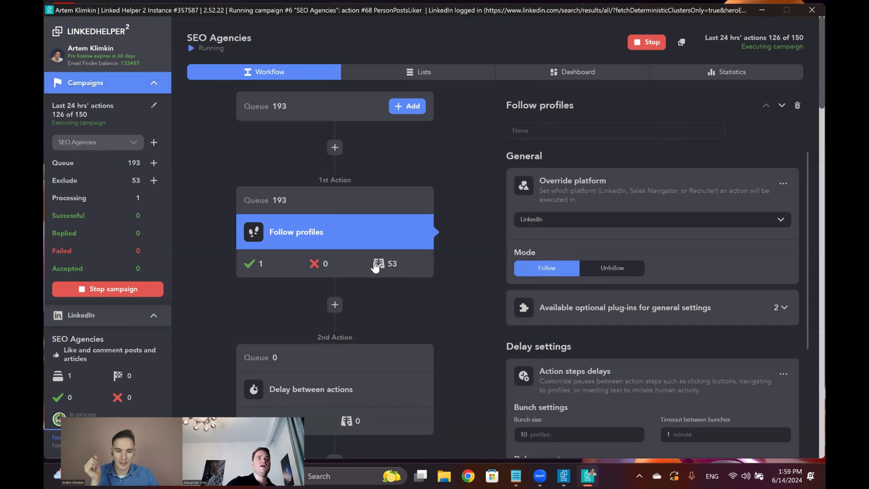
scroll(249, 304, down, 3)
scroll(249, 304, up, 3)
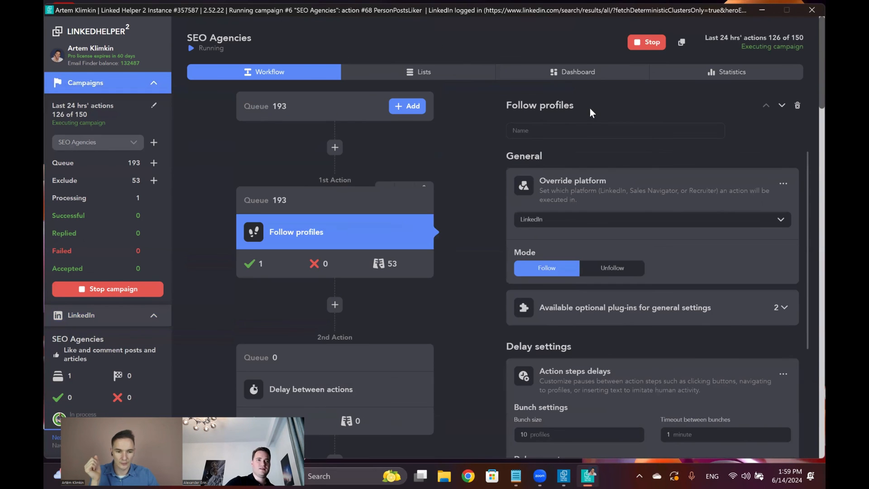
click(443, 74)
click(642, 87)
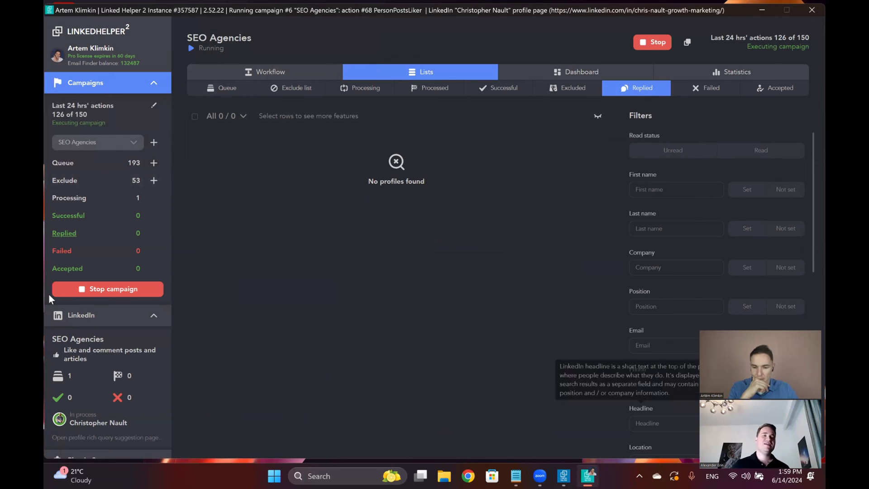
- Open the Plug-in Store and browse the available action plug-ins and action extensions
scroll(95, 160, down, 4)
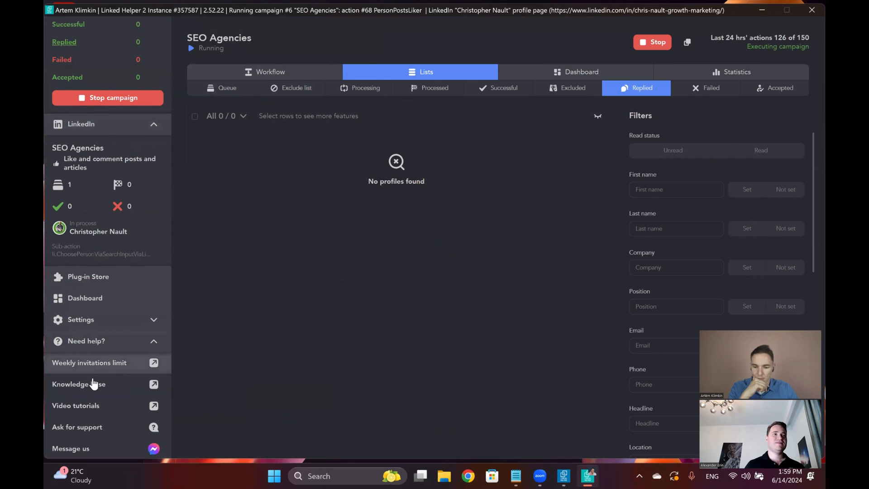
scroll(97, 423, down, 2)
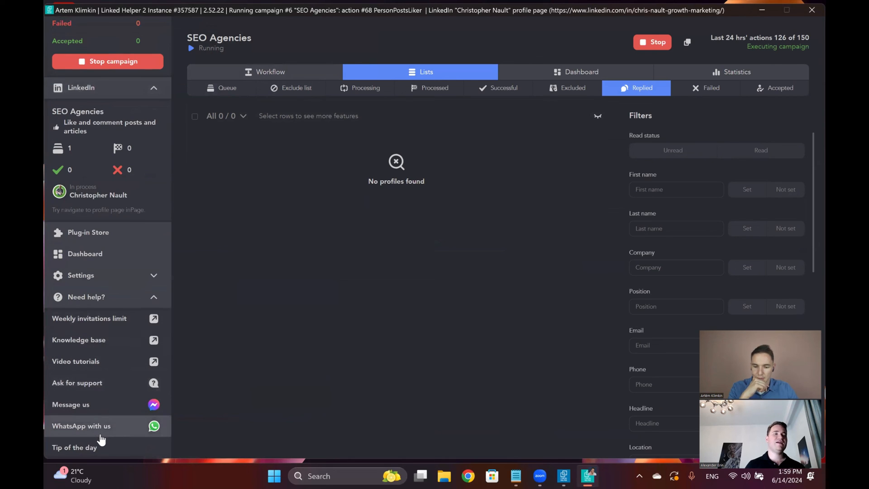
click(92, 235)
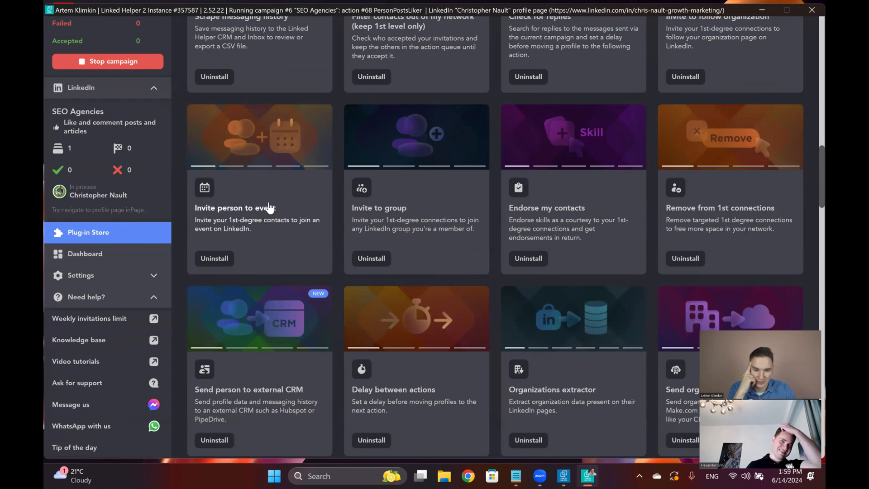
scroll(355, 266, up, 4)
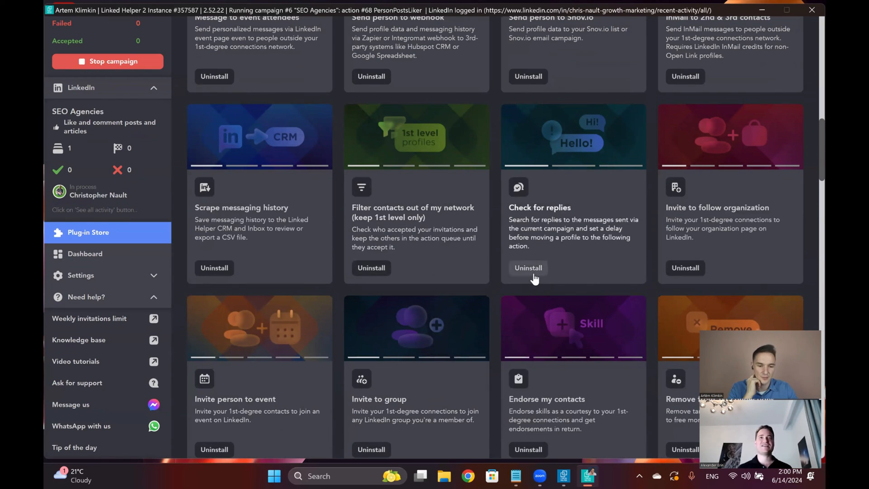
scroll(502, 220, down, 4)
scroll(502, 221, down, 4)
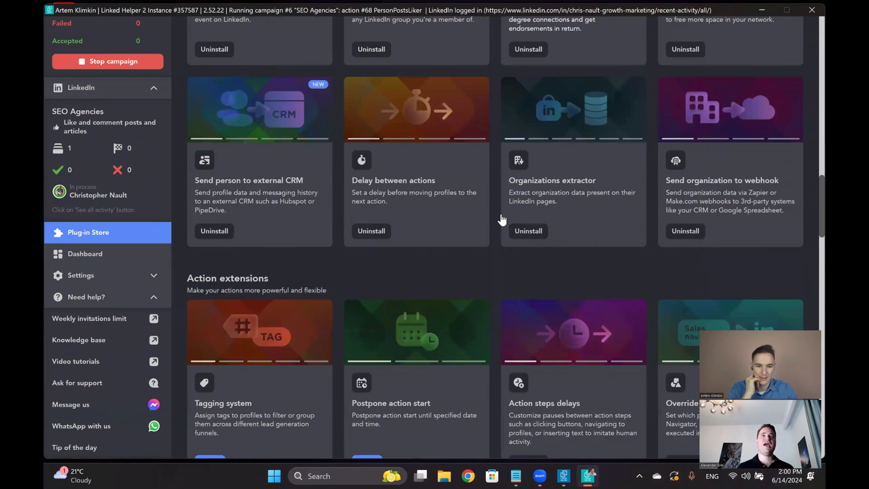
scroll(502, 221, up, 4)
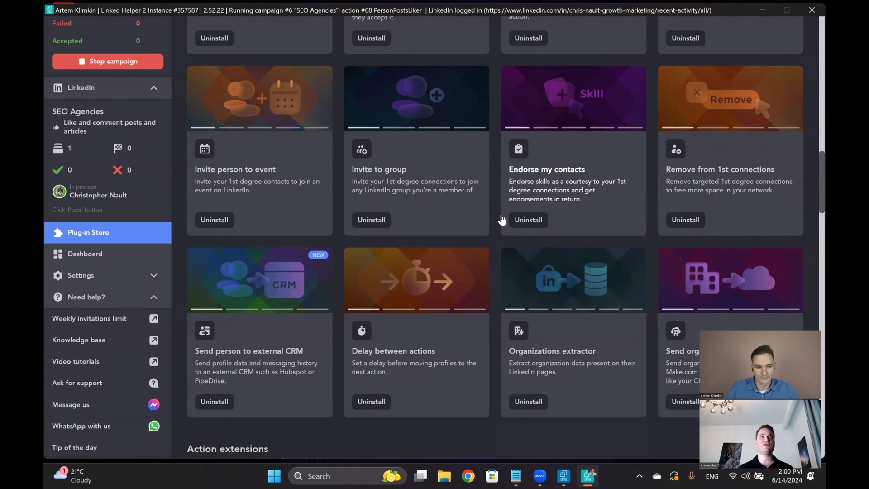
scroll(502, 220, up, 10)
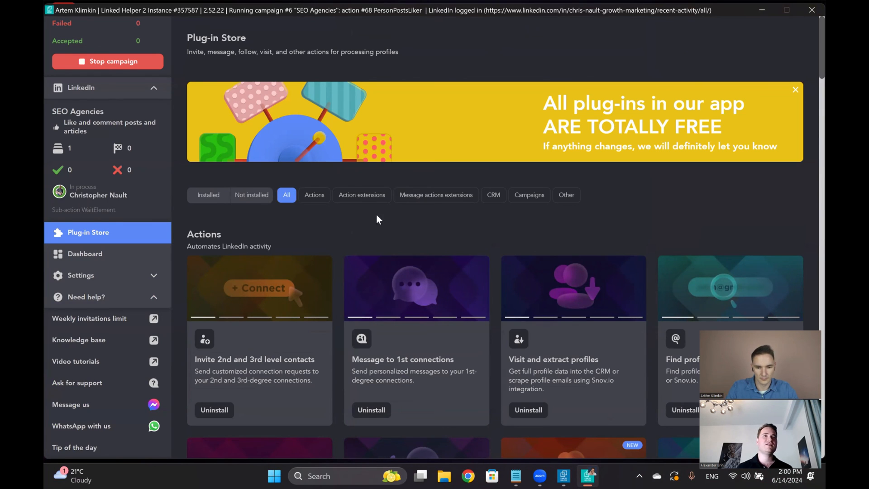
- Filter the Plug-in Store to plug-ins that are not installed and install the Inbox plug-in from the CRM section
click(259, 200)
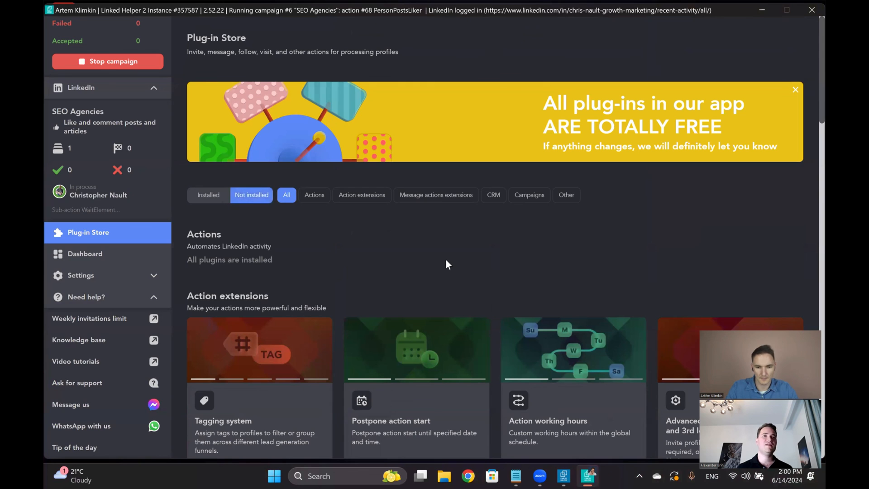
scroll(447, 245, down, 3)
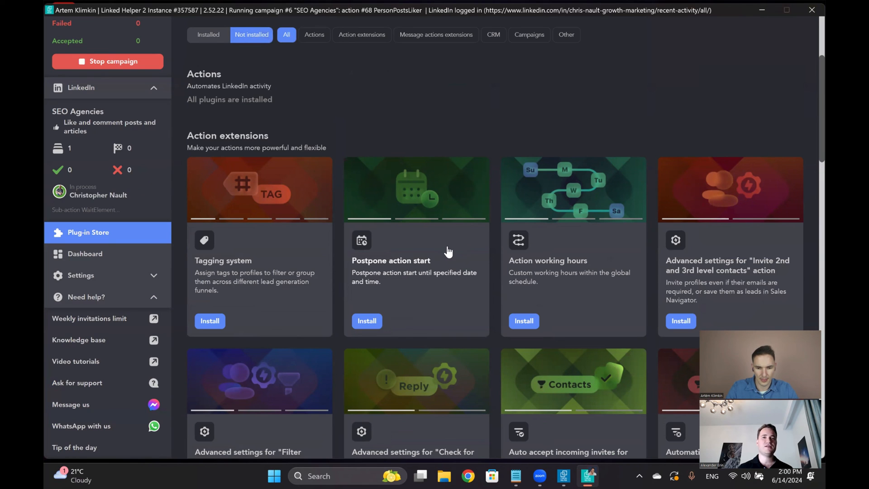
scroll(448, 252, down, 12)
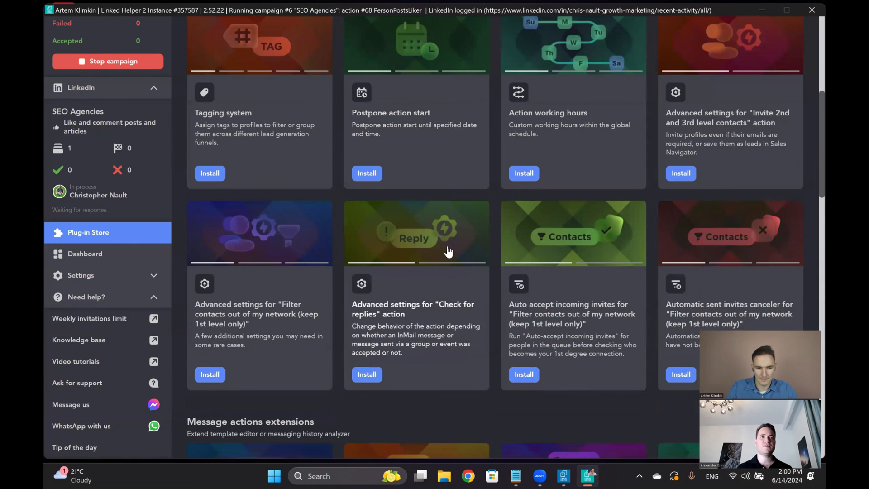
scroll(448, 252, down, 3)
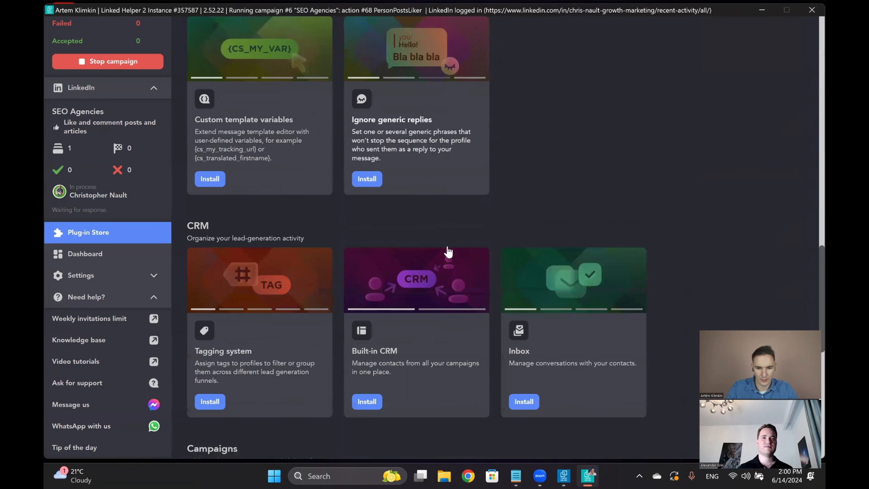
scroll(448, 252, down, 2)
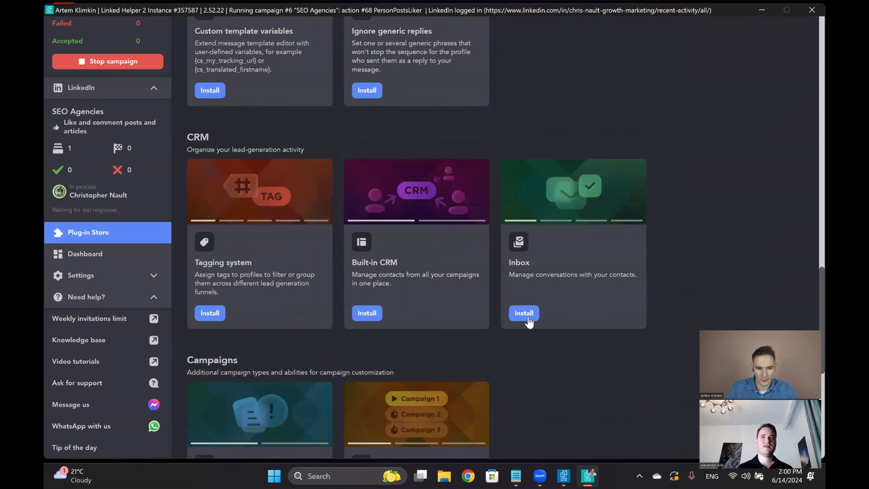
click(523, 313)
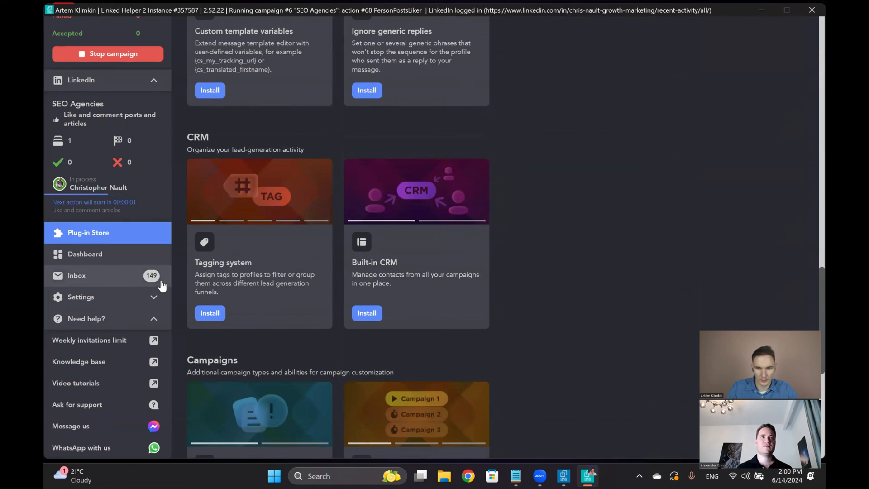
- Open the Inbox and filter its sent messages by the campaign SofDev | US + Cyprus | 11-50
click(100, 268)
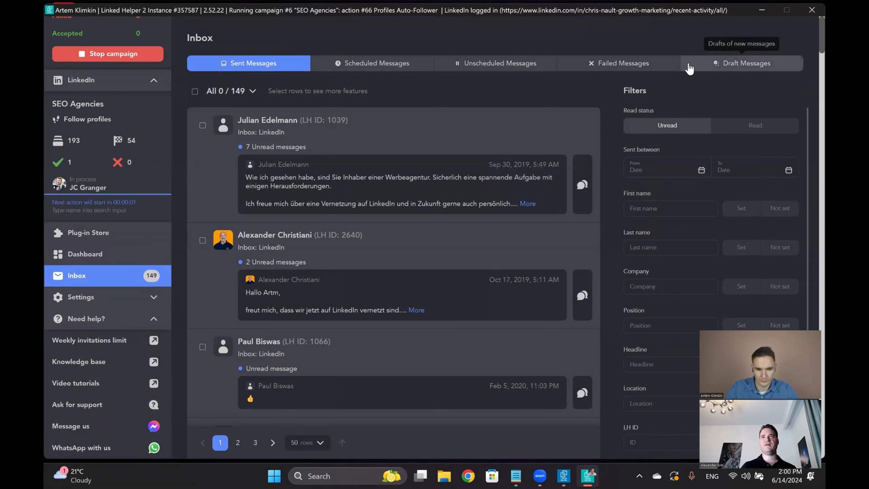
scroll(675, 148, down, 2)
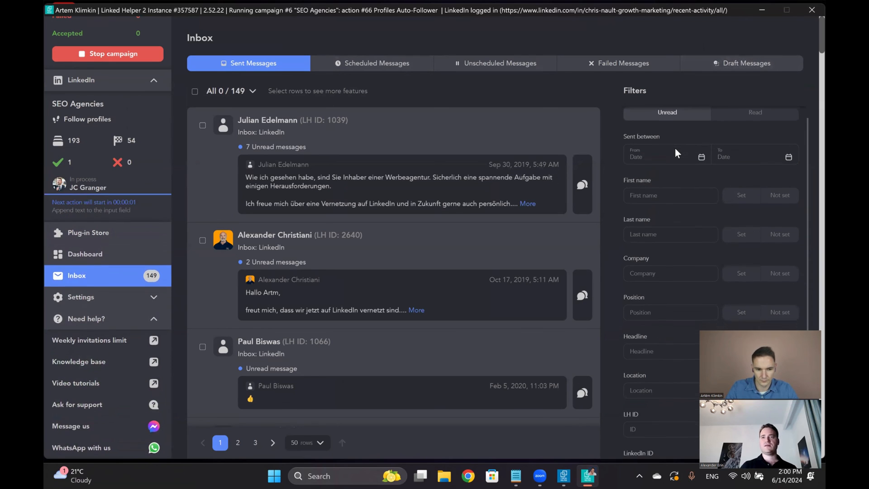
scroll(675, 148, down, 4)
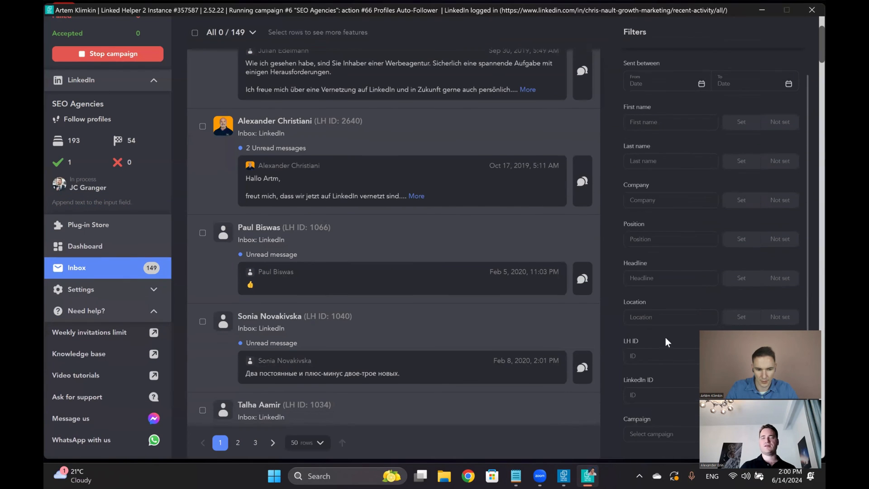
click(662, 414)
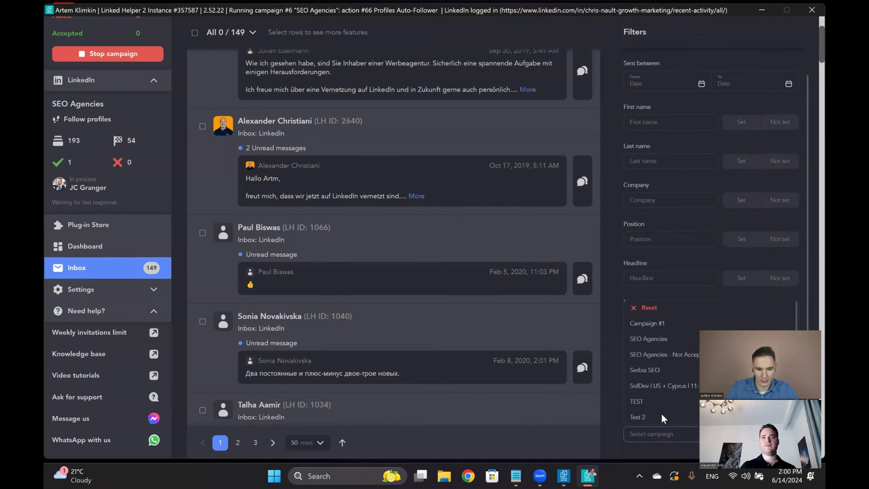
click(658, 386)
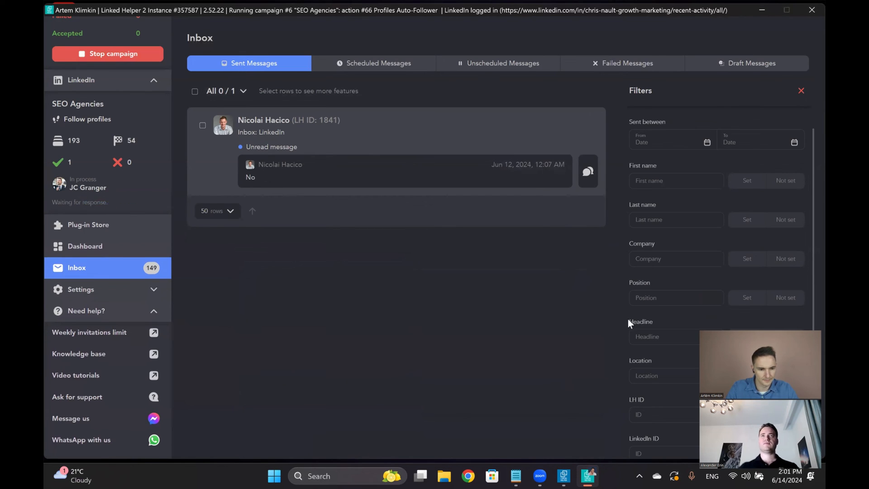
- Compare the campaign's read and unread conversations by switching the read status filter, ending on Unread
scroll(746, 273, down, 2)
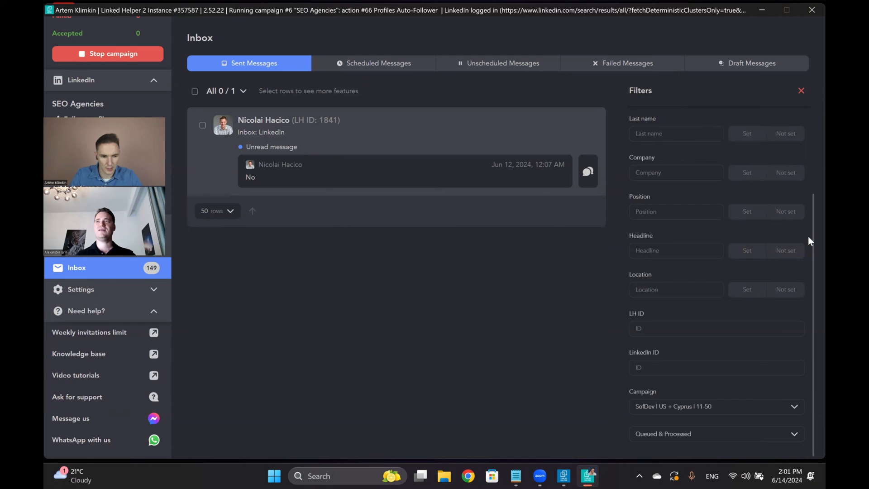
scroll(809, 235, up, 3)
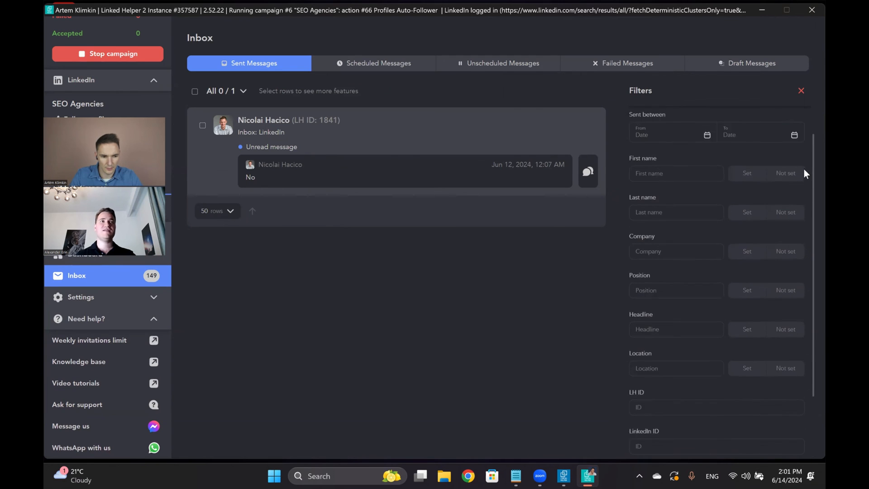
click(754, 128)
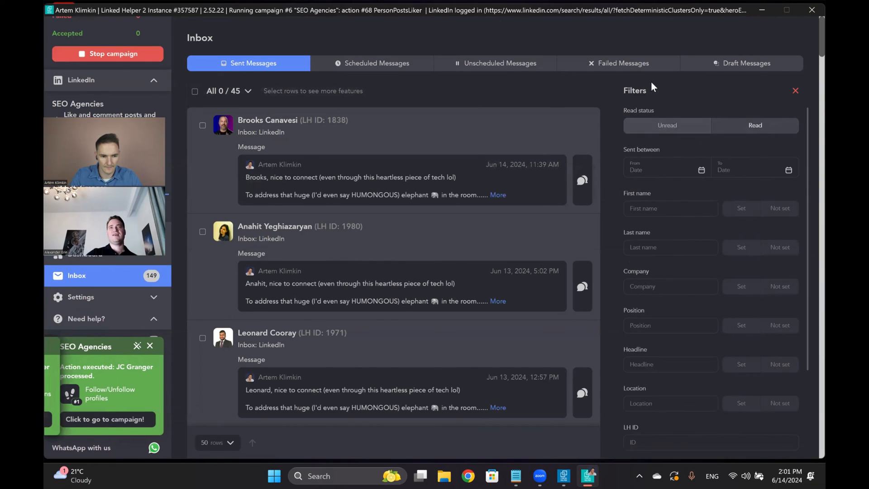
click(672, 126)
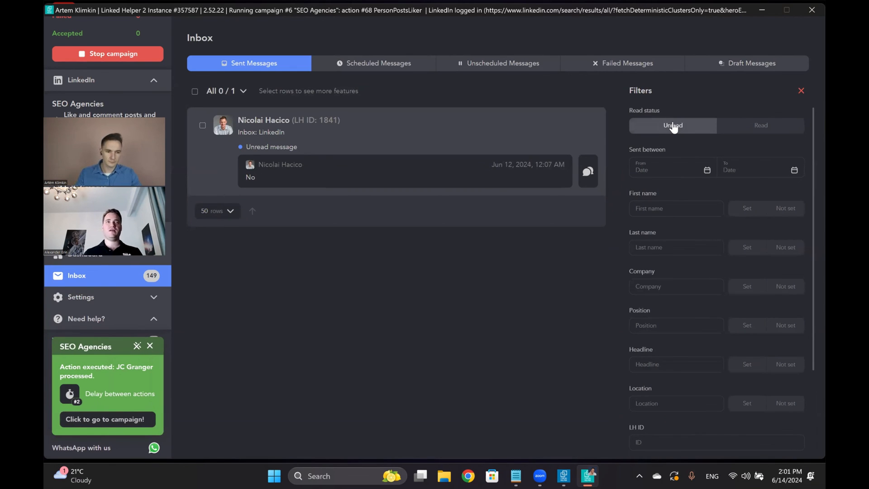
click(736, 134)
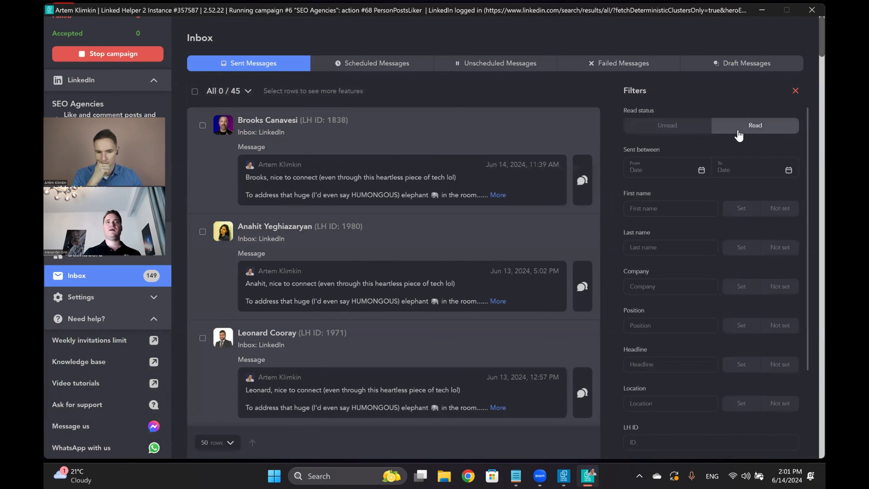
click(670, 126)
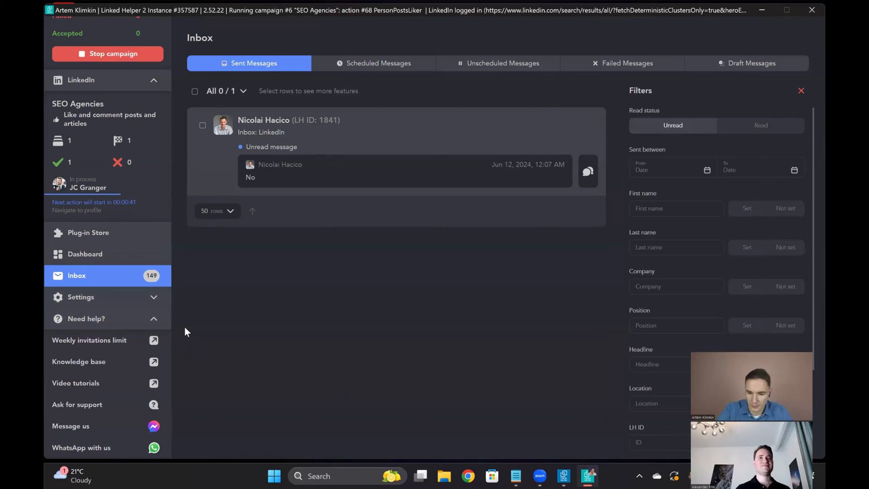
- Return to the Plug-in Store, review the plug-ins that are not installed, and install the Tagging system plug-in from the CRM section
click(96, 242)
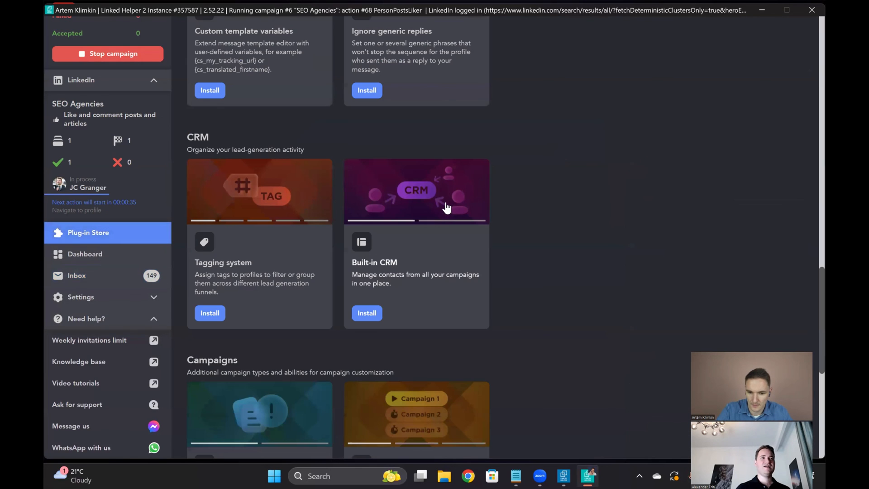
scroll(249, 272, down, 4)
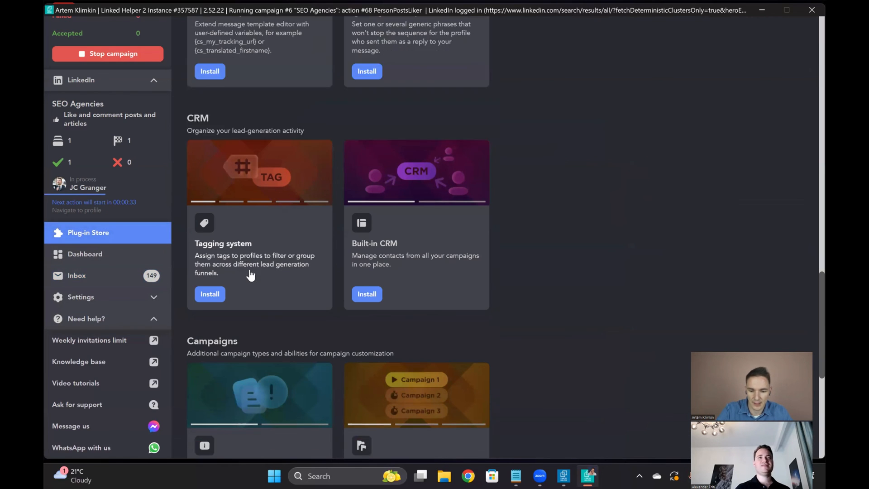
scroll(251, 276, down, 4)
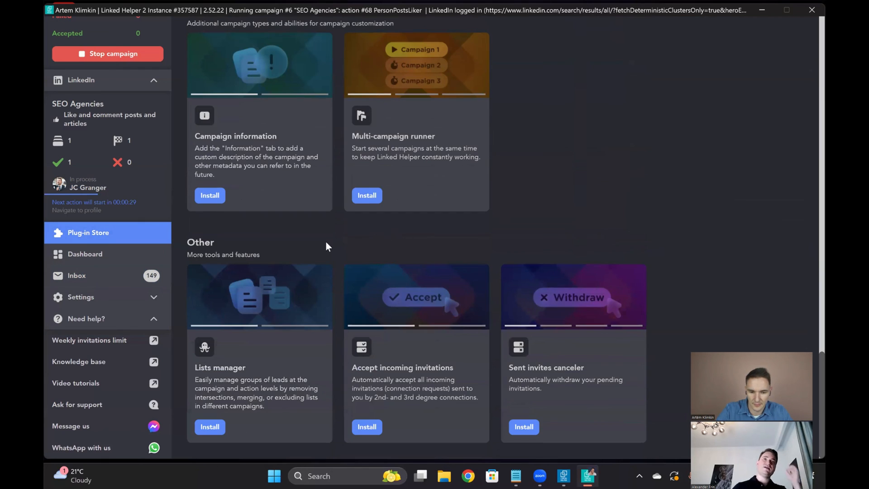
scroll(326, 243, up, 7)
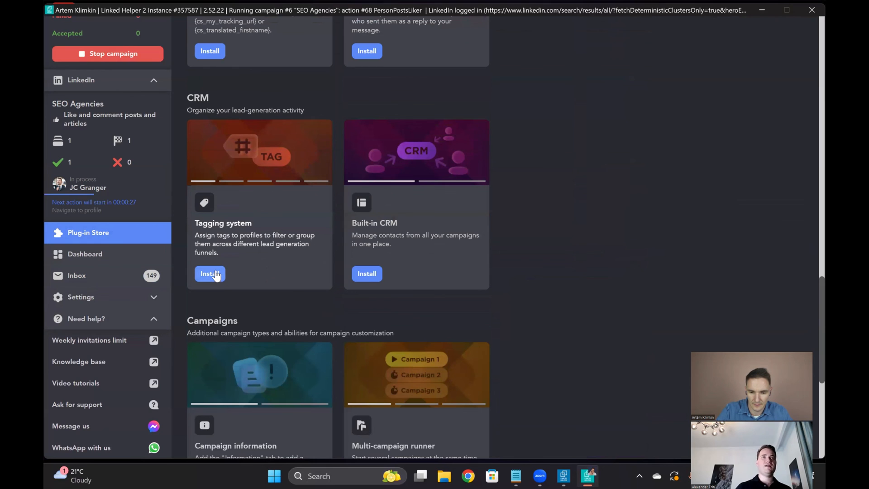
scroll(215, 275, up, 6)
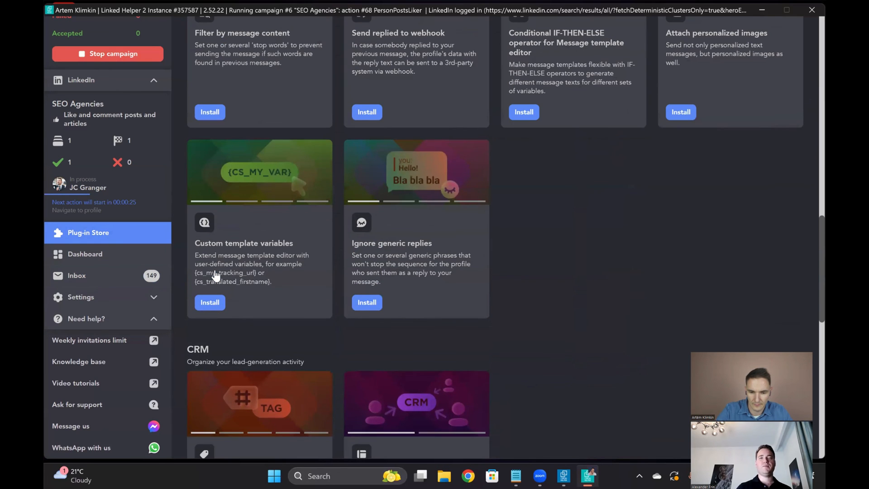
scroll(216, 275, up, 5)
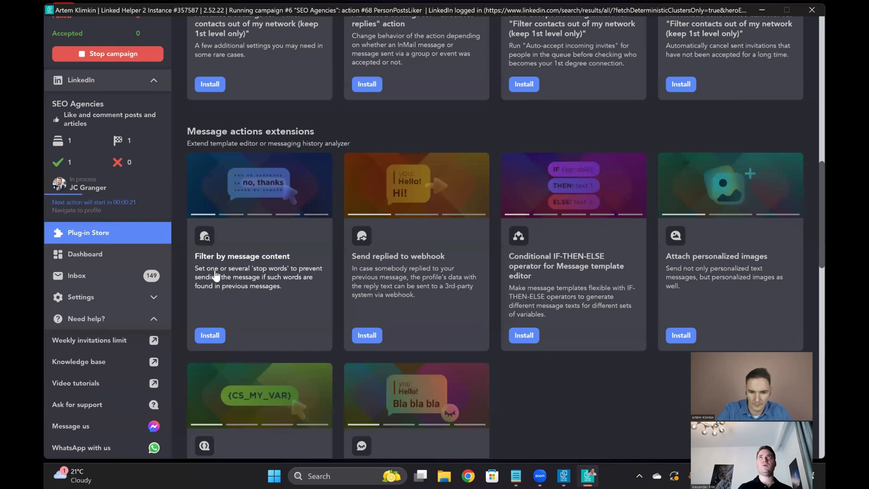
scroll(215, 275, up, 14)
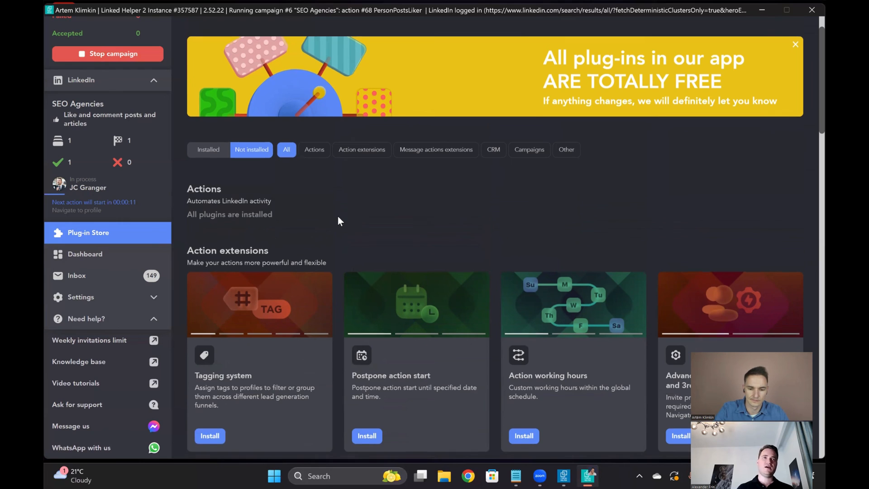
scroll(339, 219, down, 15)
scroll(337, 216, up, 1)
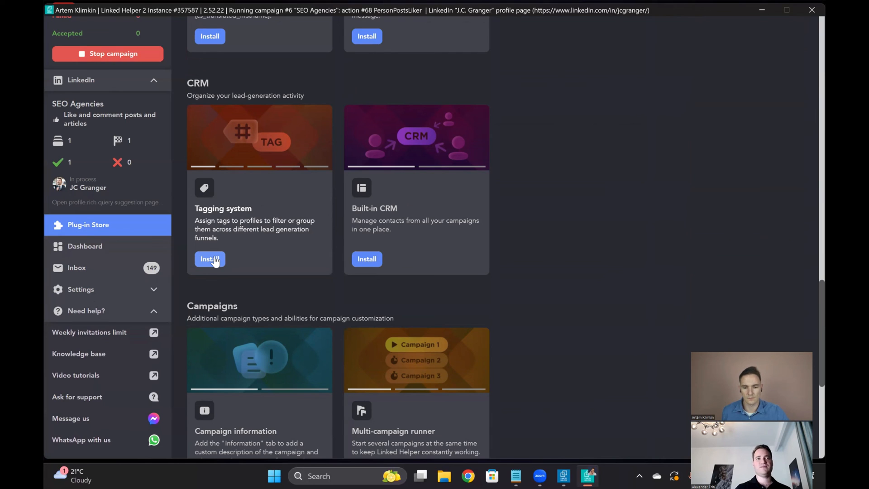
click(213, 259)
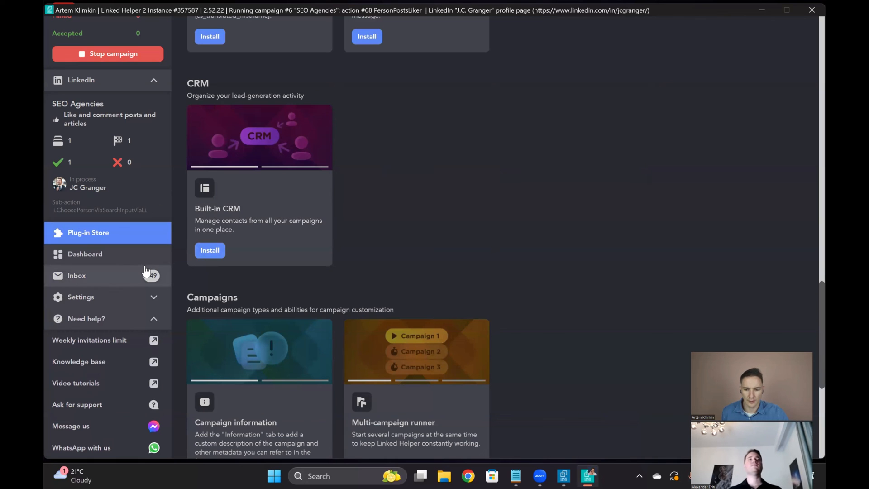
scroll(396, 152, up, 10)
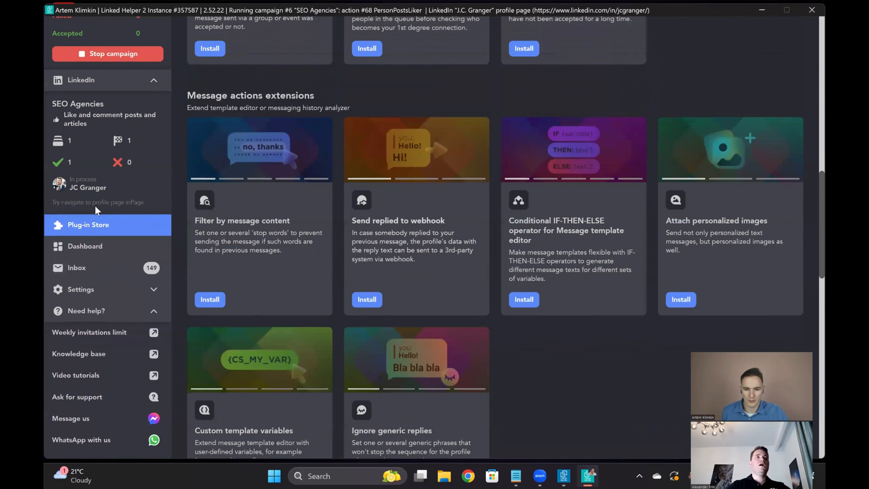
scroll(95, 206, up, 5)
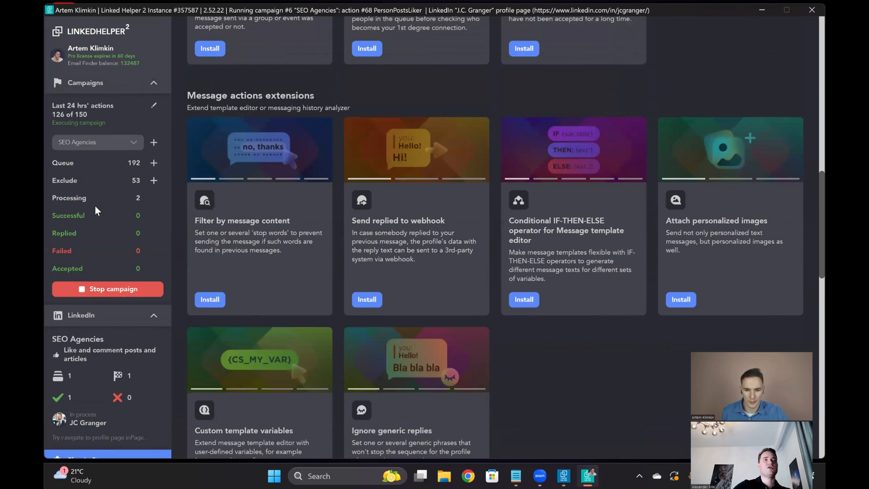
- Review the SEO Agencies campaign's queued profiles and its list of replied profiles
mouse_move(96, 206)
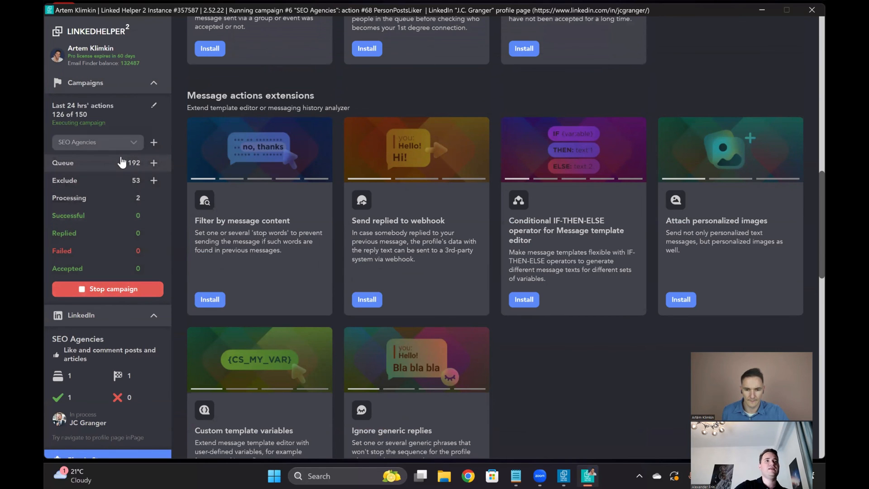
click(123, 163)
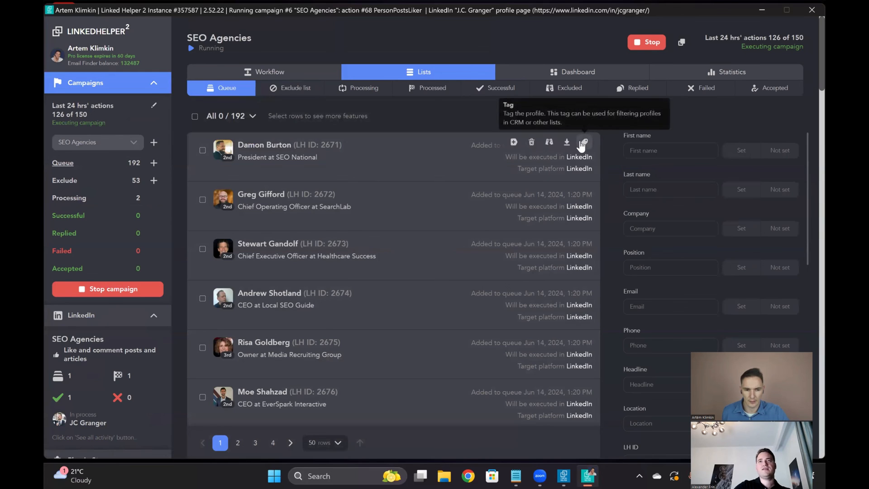
click(636, 88)
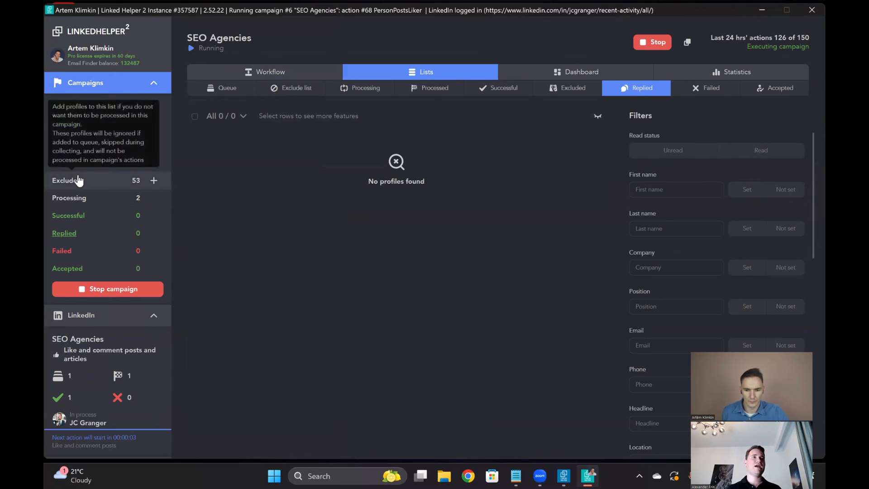
scroll(131, 140, down, 2)
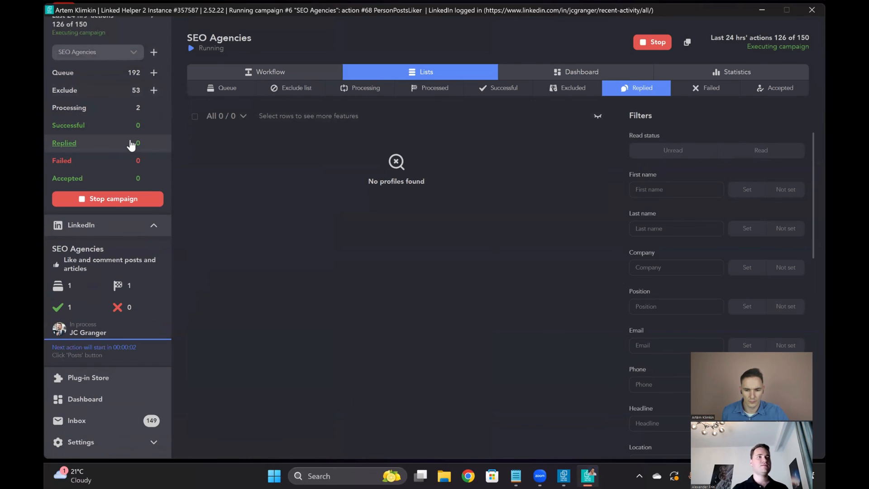
scroll(145, 144, up, 2)
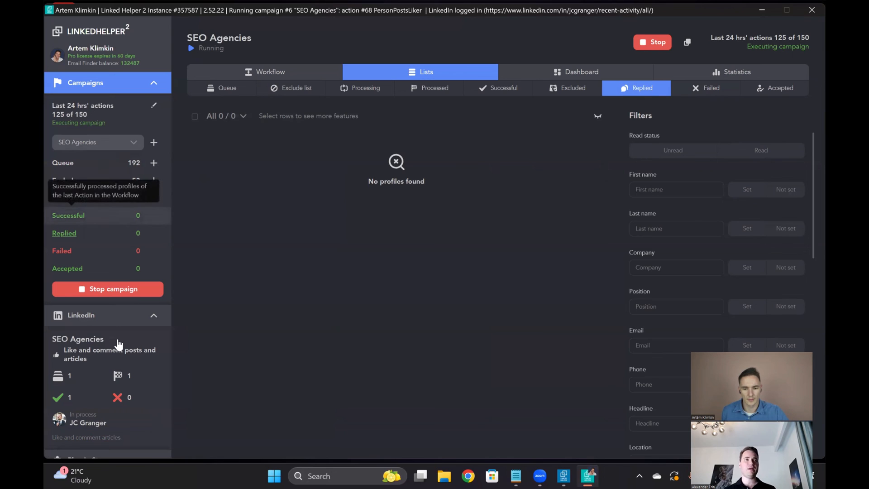
- Look through all sections of the Plug-in Store for plug-ins that are not installed, from action extensions to other tools
scroll(118, 344, down, 5)
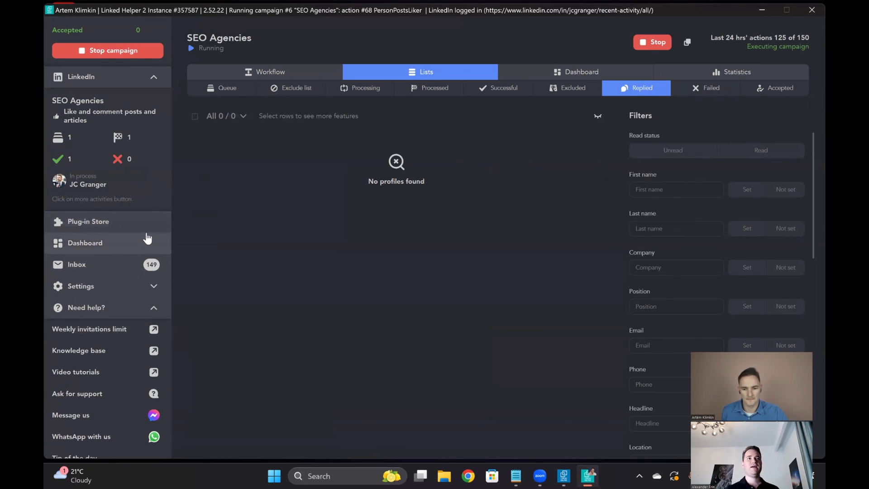
click(119, 227)
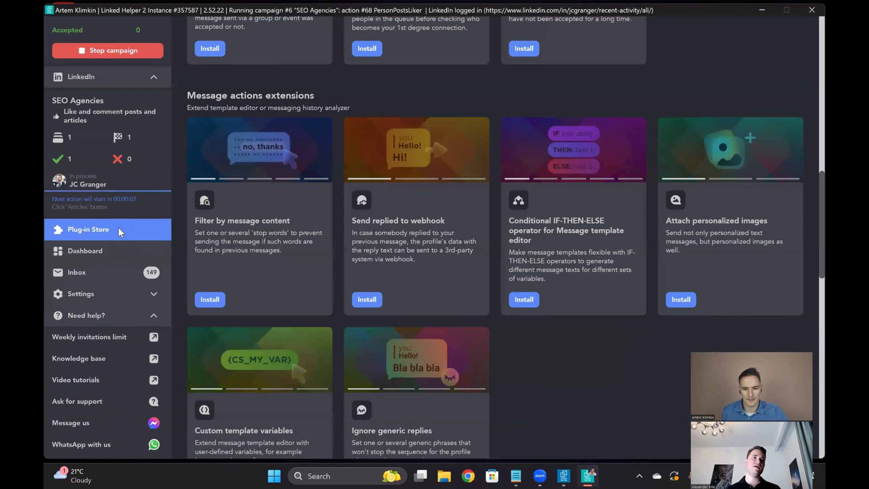
scroll(362, 229, down, 5)
scroll(360, 208, up, 2)
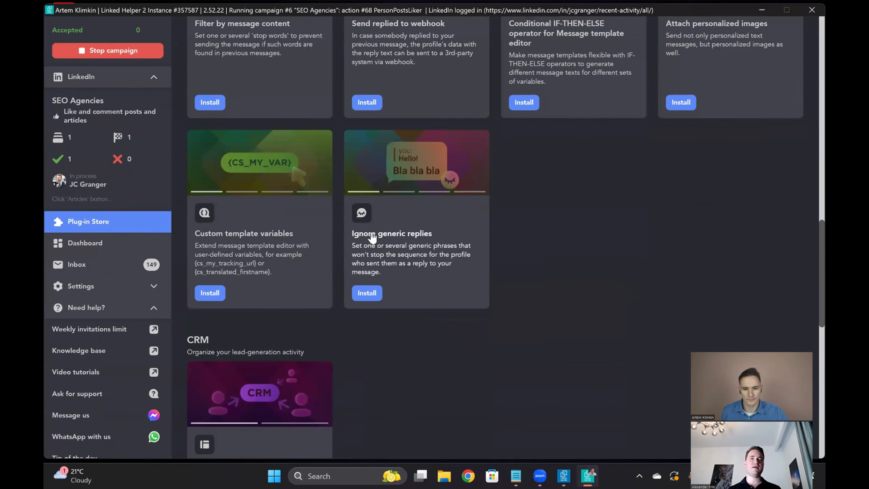
scroll(372, 237, up, 2)
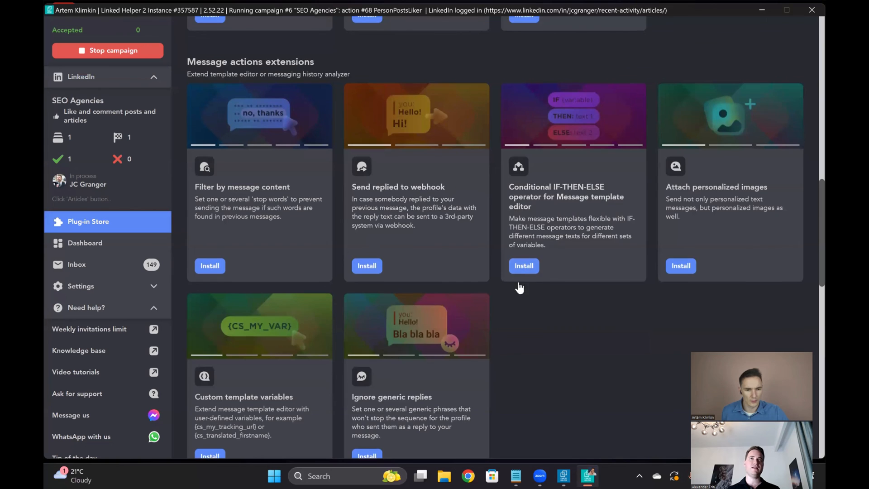
scroll(520, 286, up, 5)
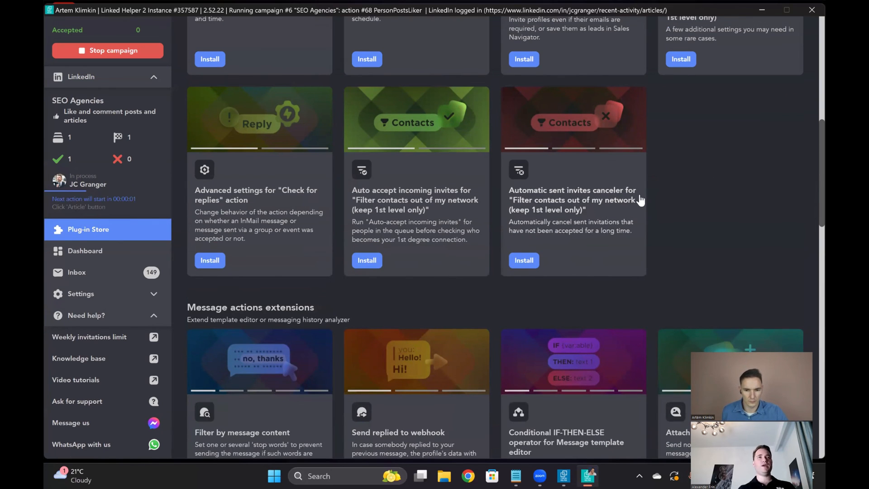
scroll(549, 211, up, 1)
scroll(548, 210, up, 10)
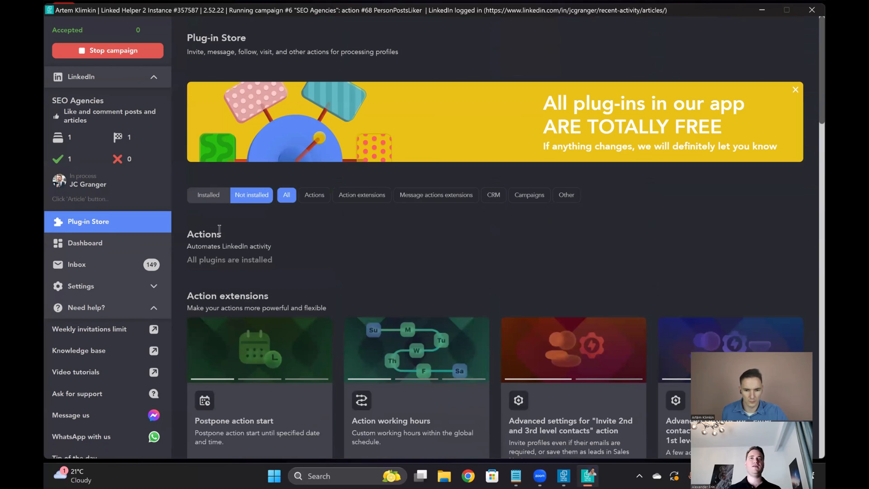
scroll(316, 220, down, 20)
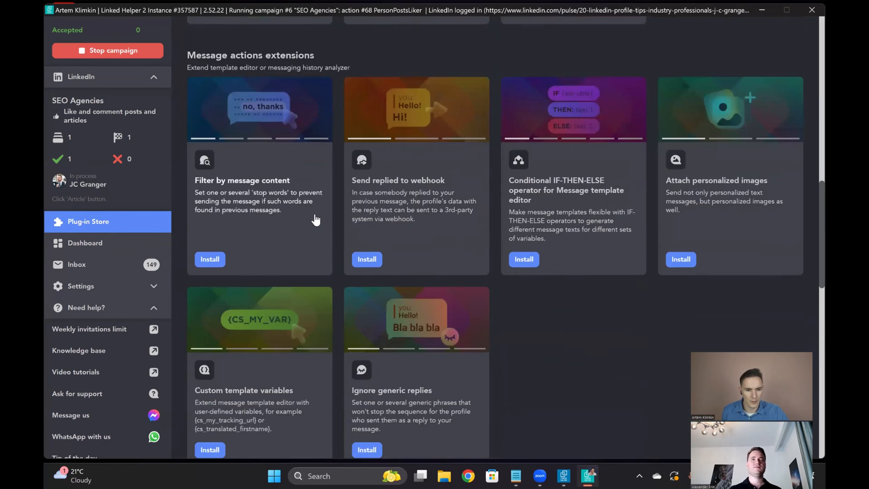
scroll(316, 220, down, 10)
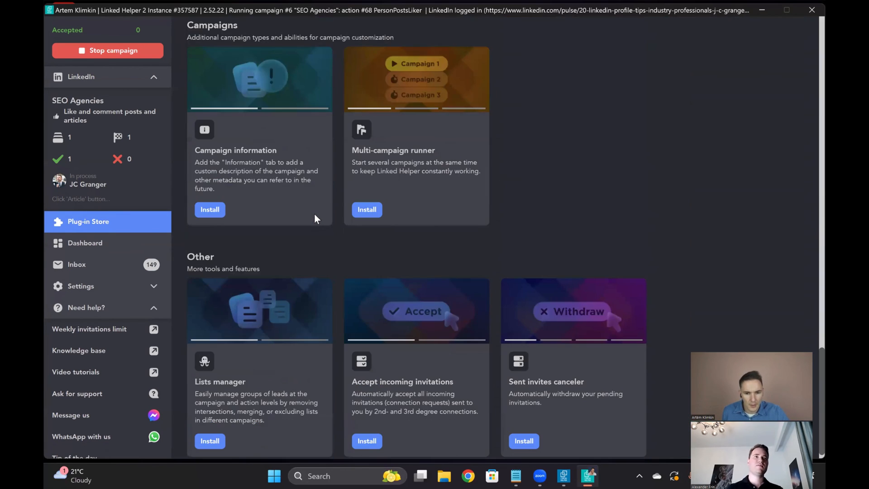
scroll(128, 175, up, 5)
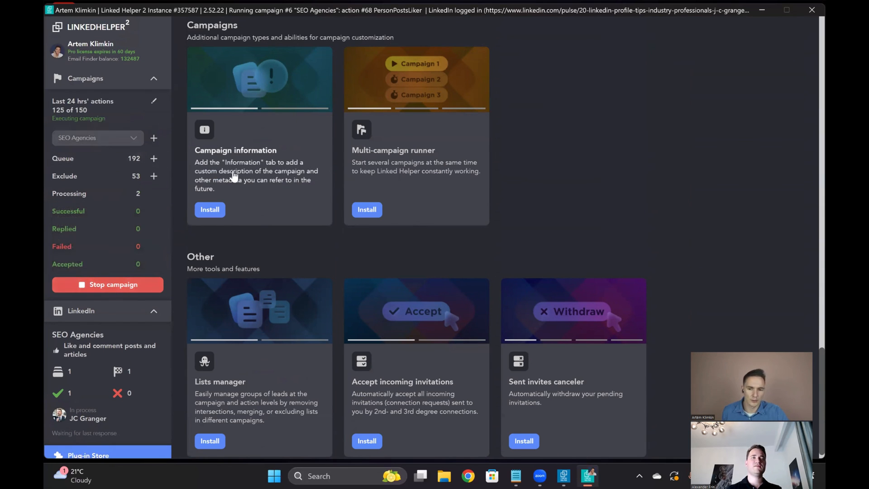
scroll(242, 152, up, 1)
scroll(241, 151, up, 15)
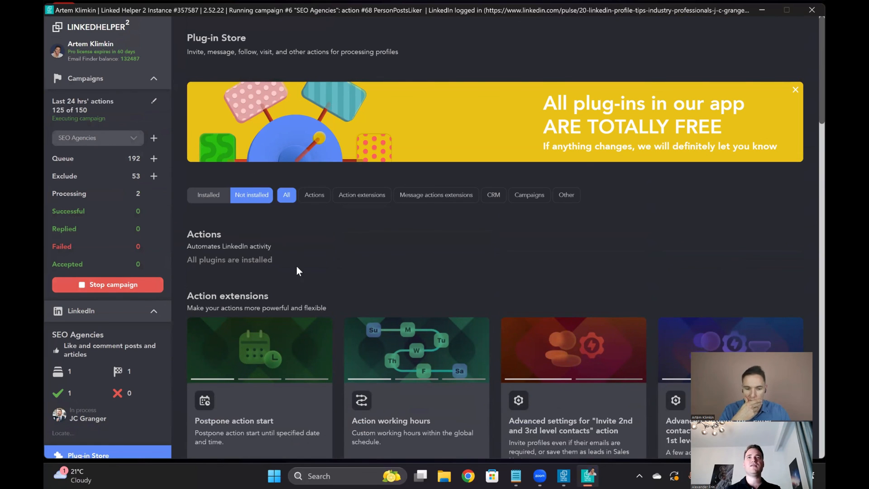
scroll(297, 266, down, 4)
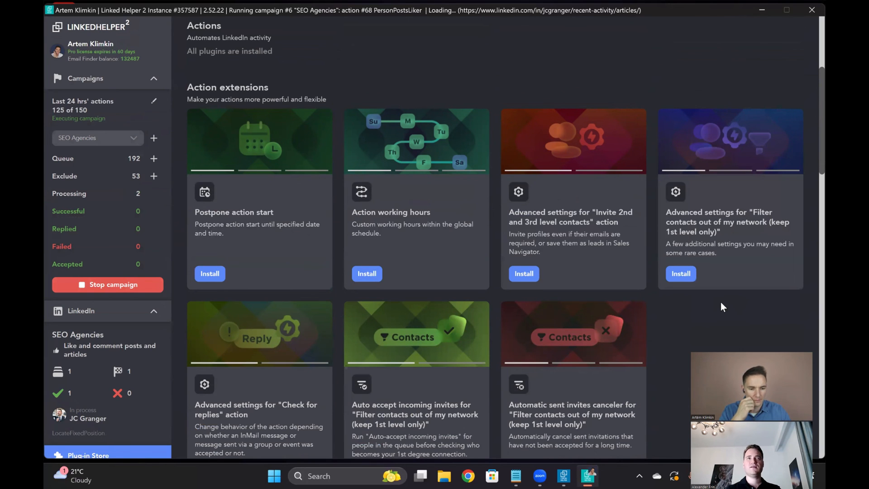
scroll(720, 303, up, 3)
scroll(720, 302, up, 1)
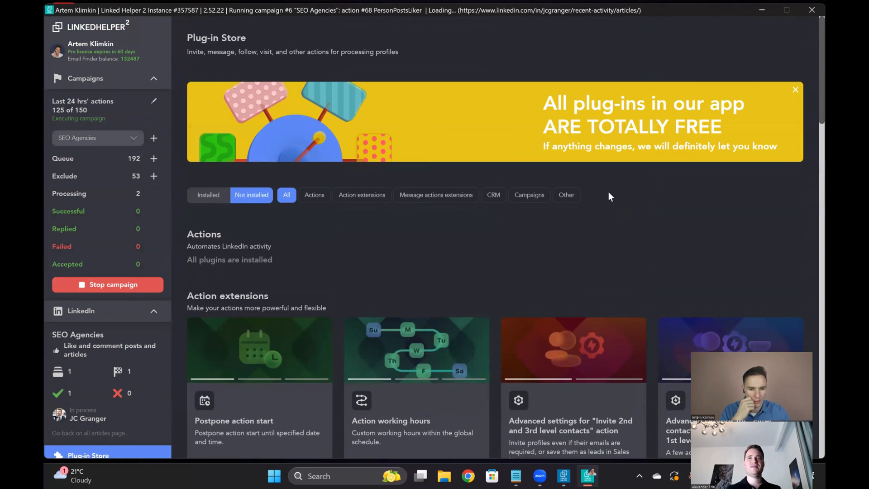
- Narrow the Plug-in Store to the Campaigns category, install the Multi-campaign runner plug-in, and check the campaign list it adds
click(529, 194)
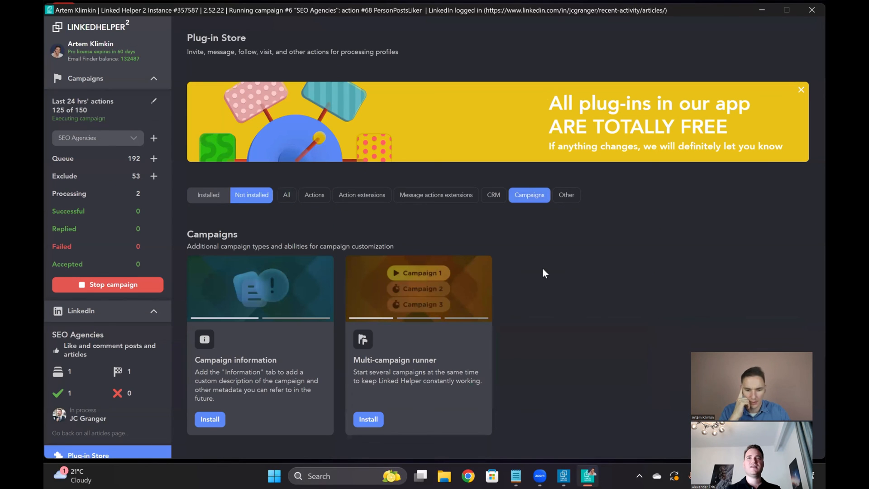
click(367, 420)
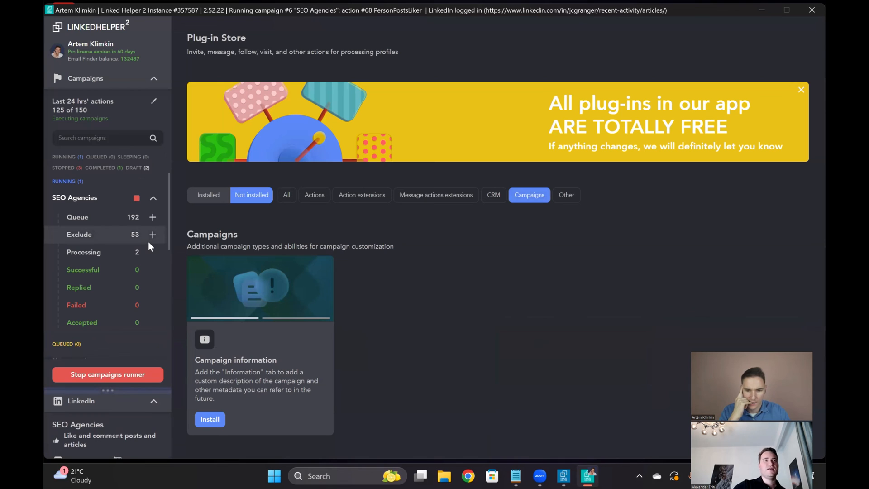
scroll(103, 289, down, 3)
scroll(103, 289, up, 3)
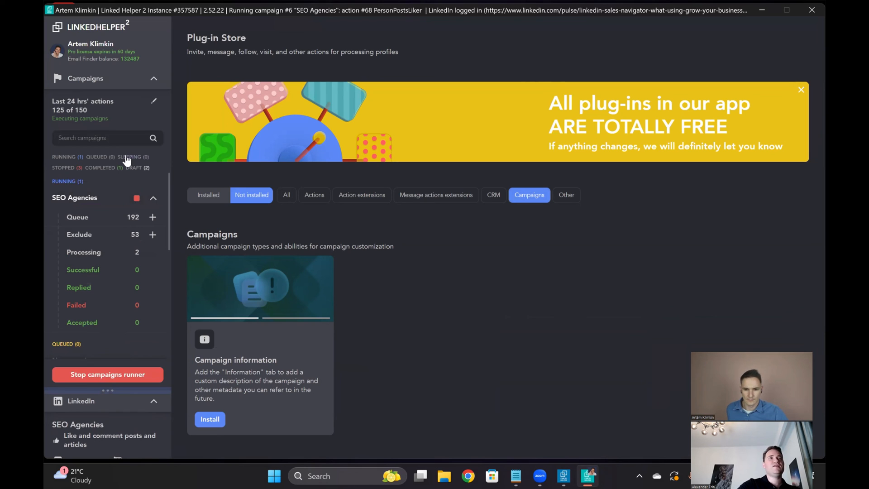
- Open the overview of all campaigns and examine their activity statistics
click(101, 82)
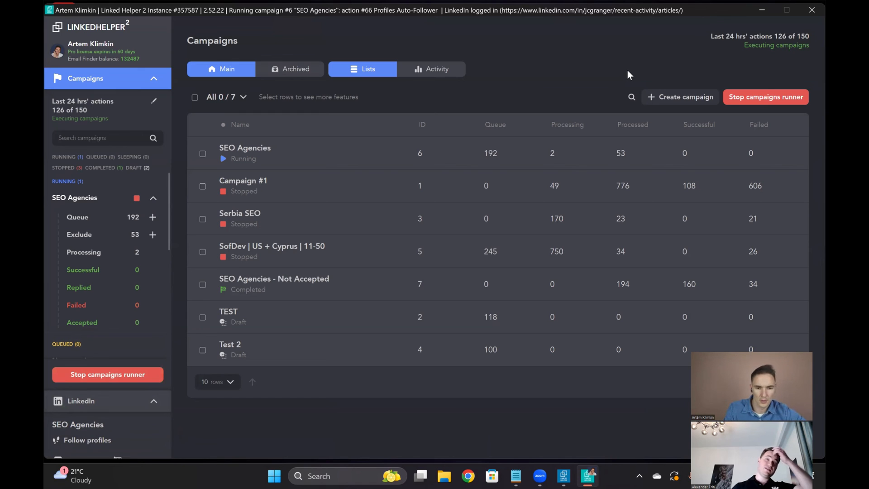
click(431, 68)
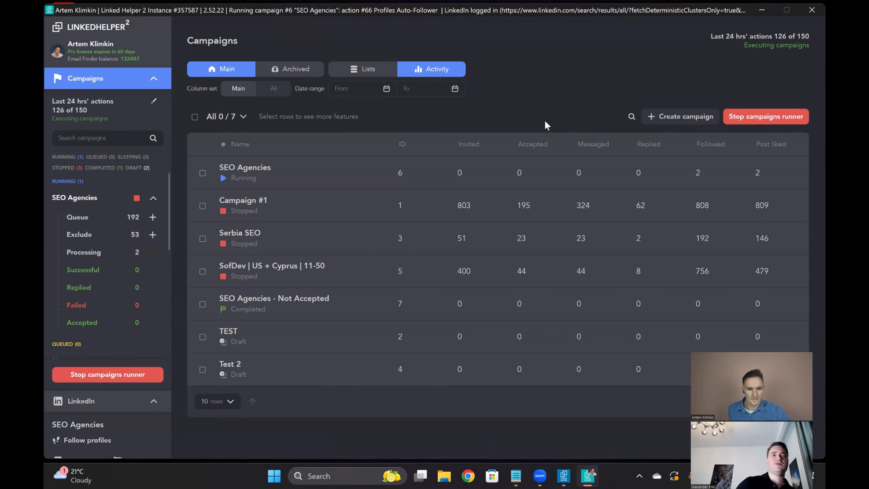
mouse_move(326, 257)
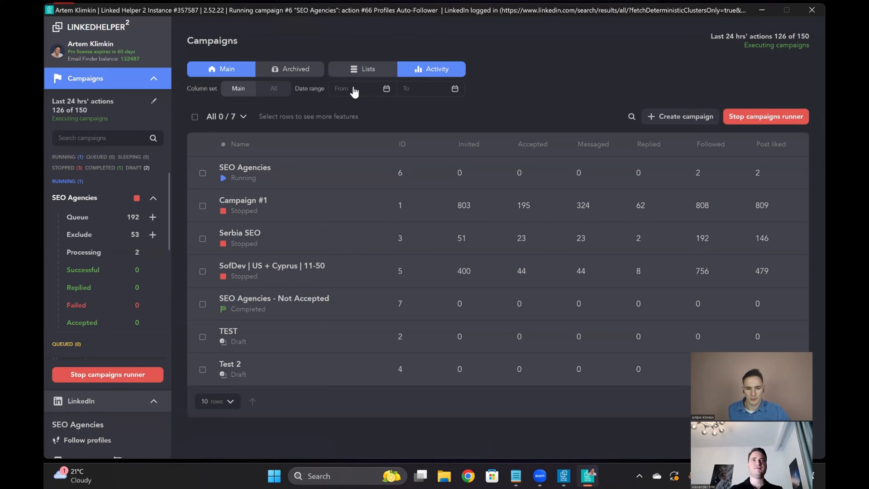
mouse_move(274, 222)
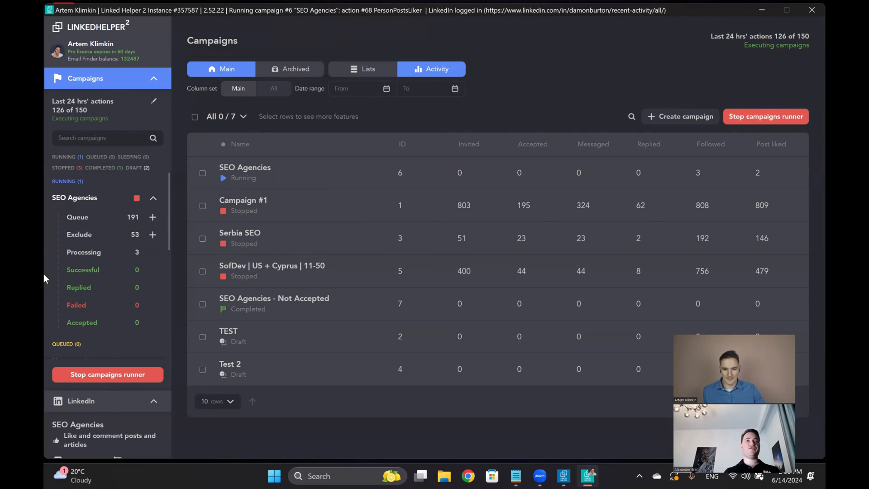
- Start the stopped campaign SofDev | US + Cyprus | 11-50 alongside the running SEO Agencies campaign
mouse_move(262, 279)
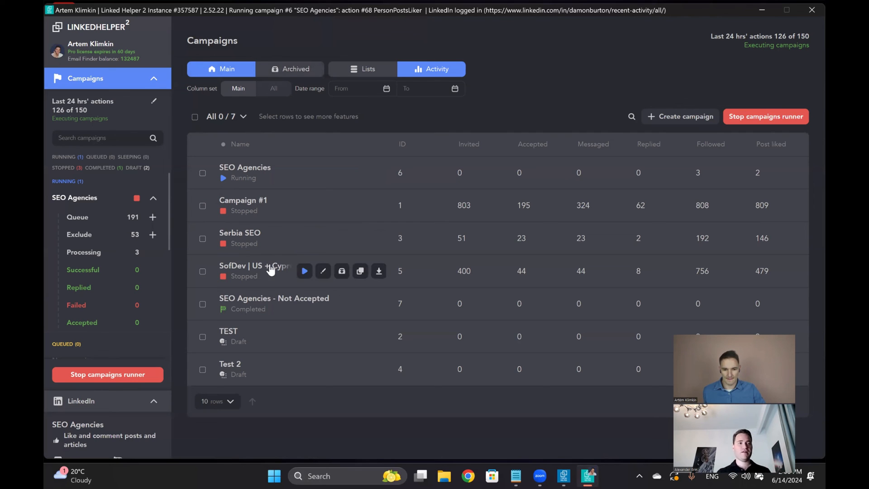
click(304, 270)
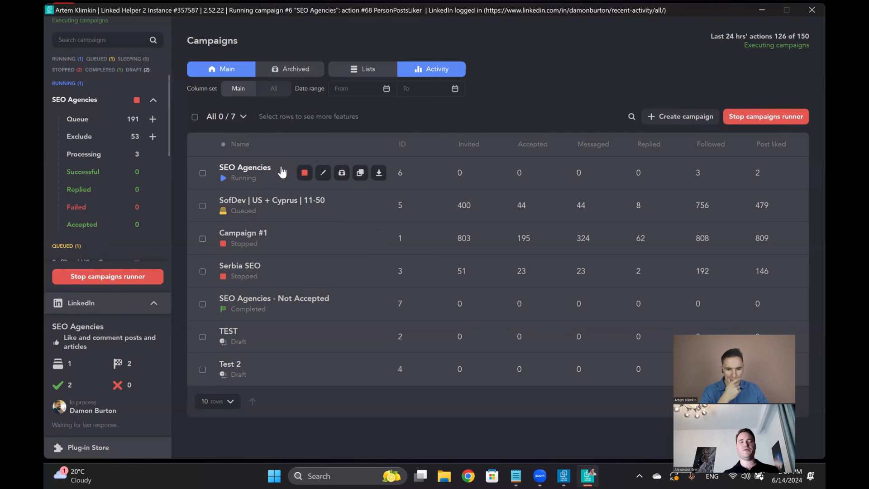
mouse_move(282, 172)
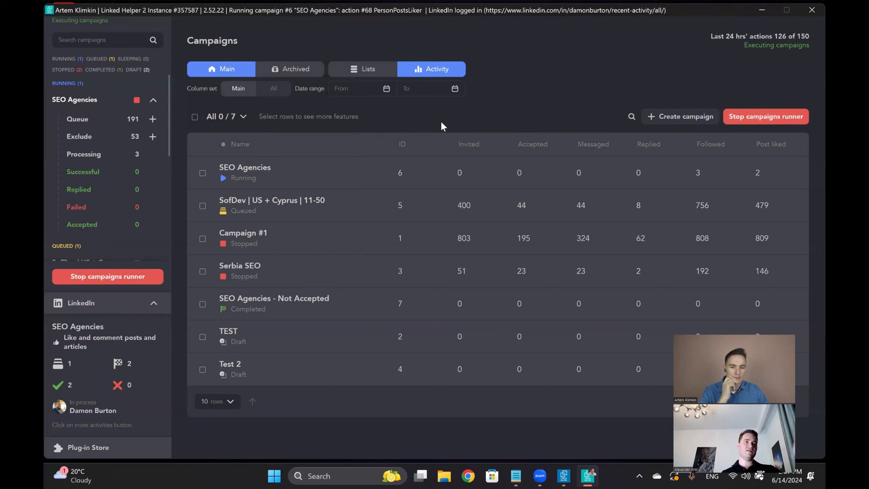
mouse_move(297, 213)
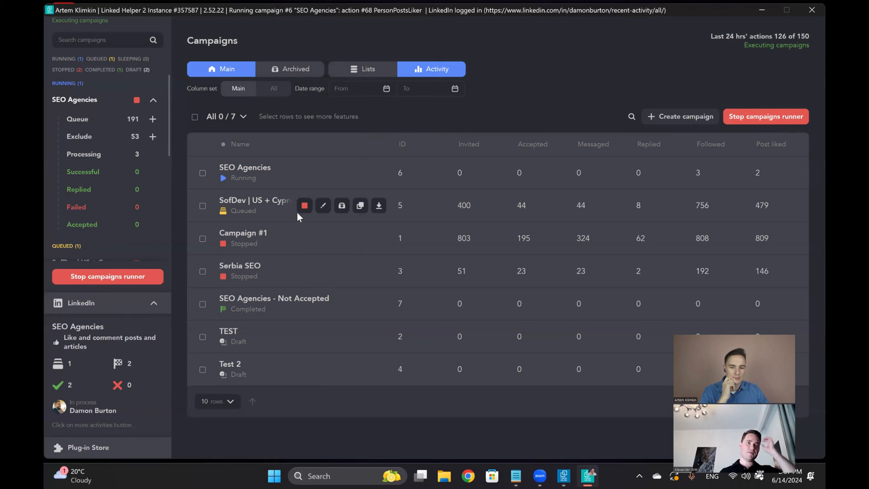
- Stop and restart the campaigns runner, and reopen the campaigns overview to check each campaign's status
click(763, 116)
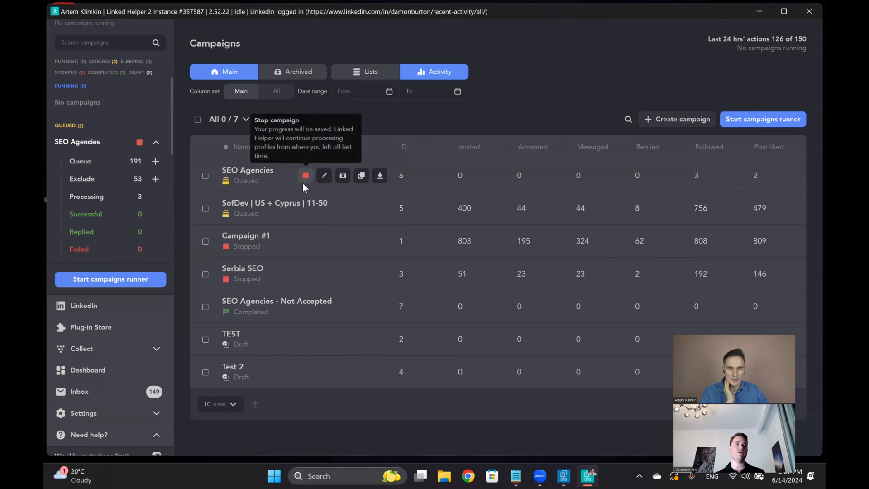
click(767, 119)
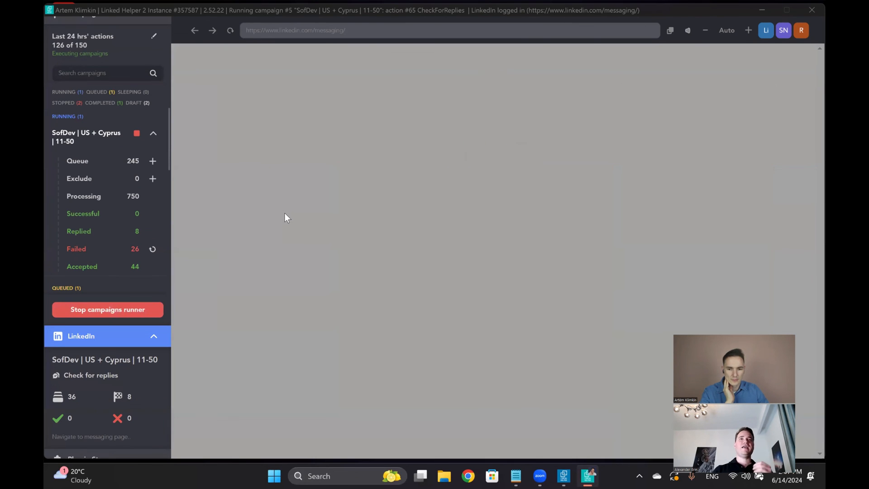
scroll(124, 162, up, 2)
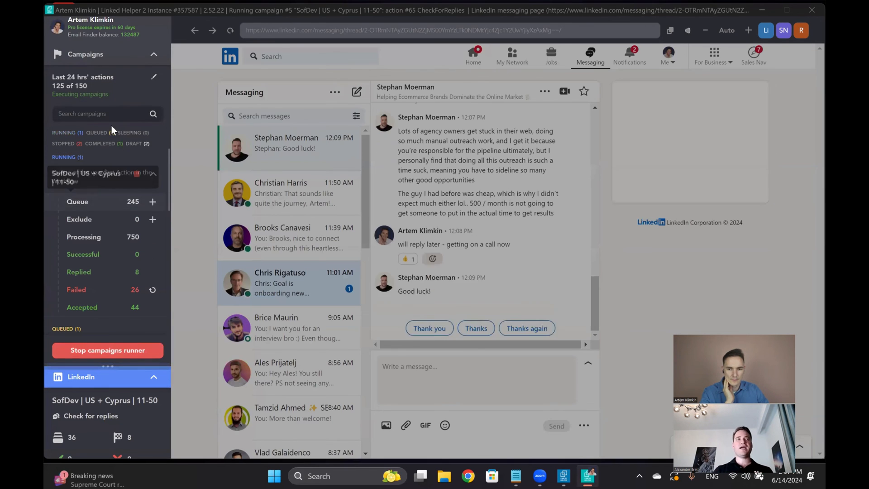
click(97, 56)
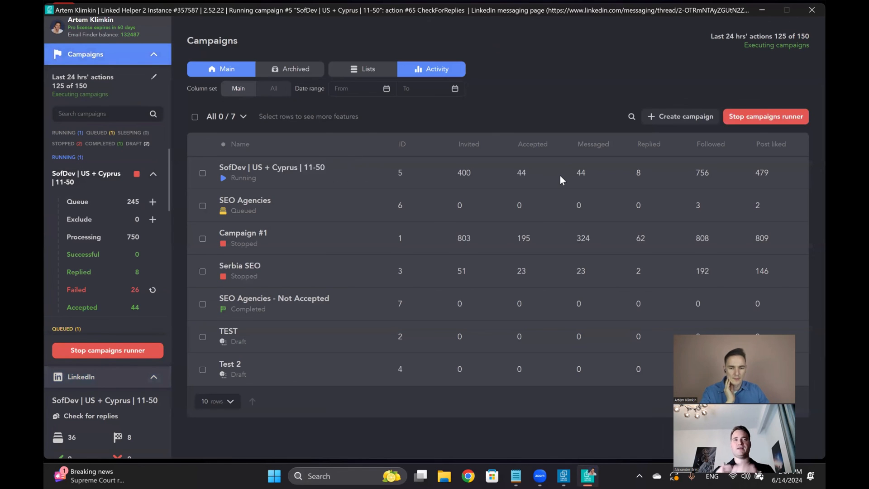